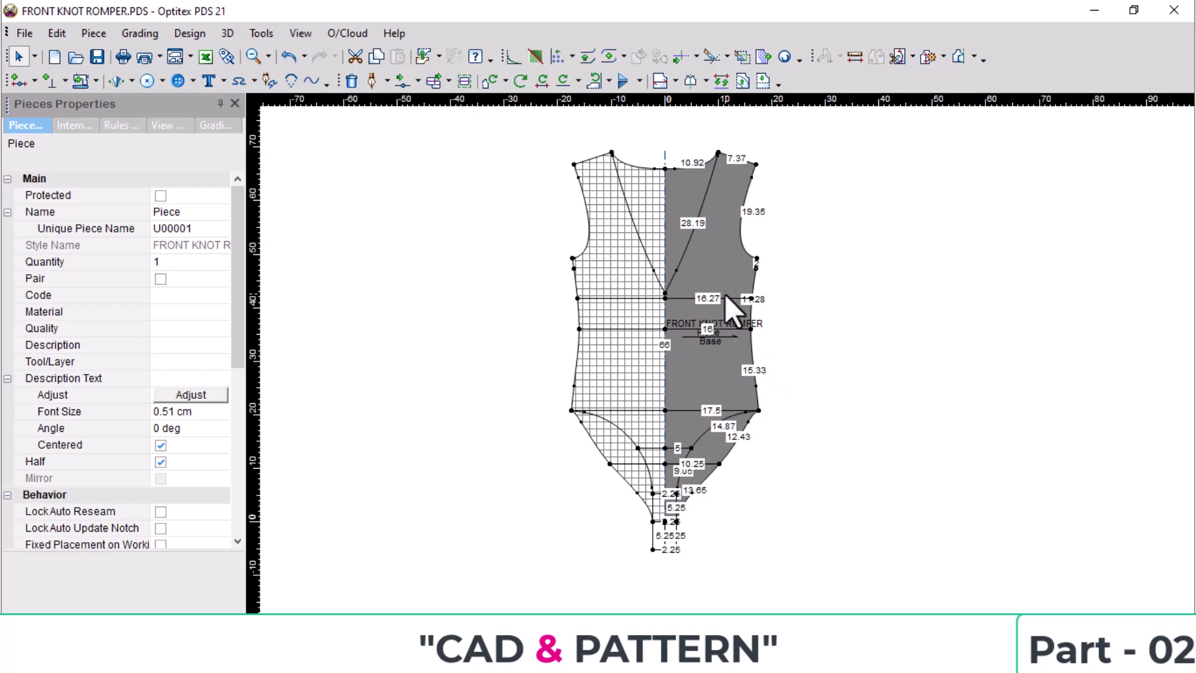
Examine the front romper pattern, then review the tech pack PDF's garment photo, sleeve measurement sketch and measurement table in the browser.
scroll(712, 352, "up", 3)
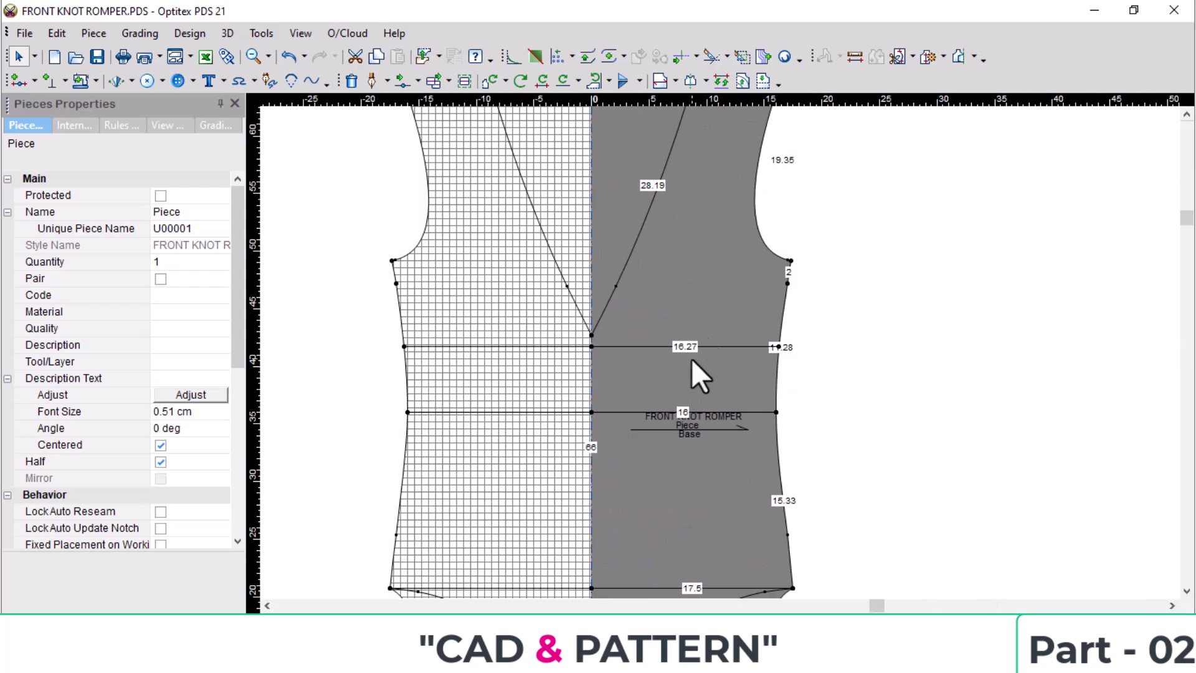
scroll(727, 350, "down", 2)
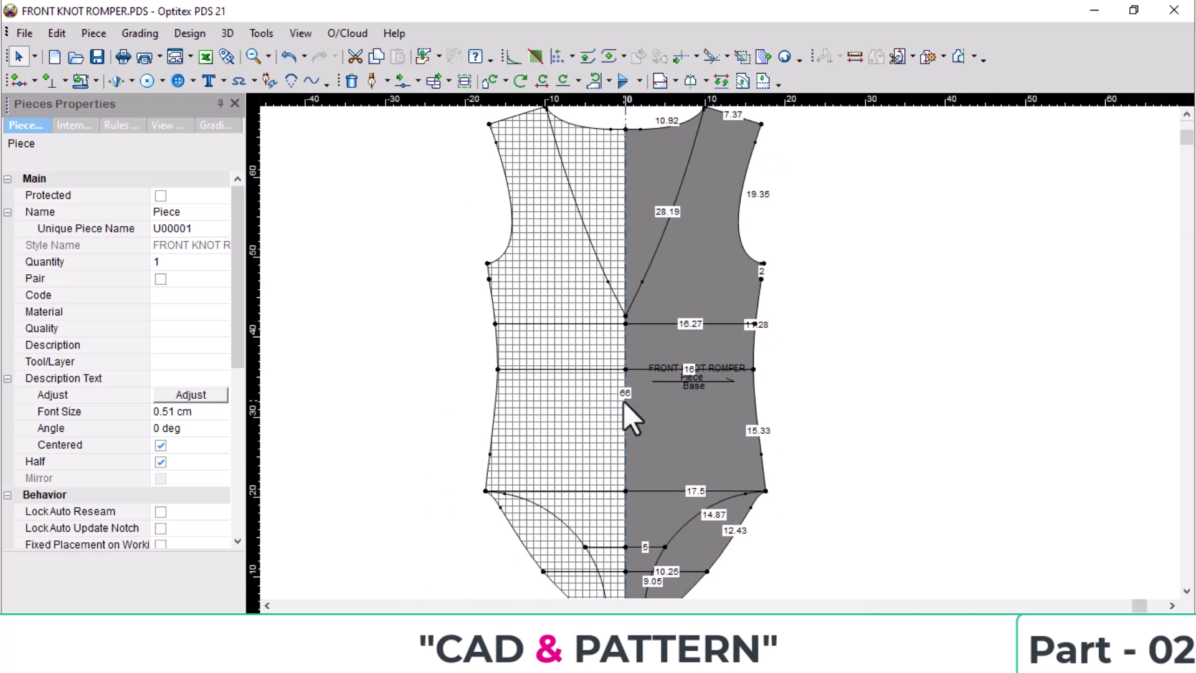
key("alt+Tab")
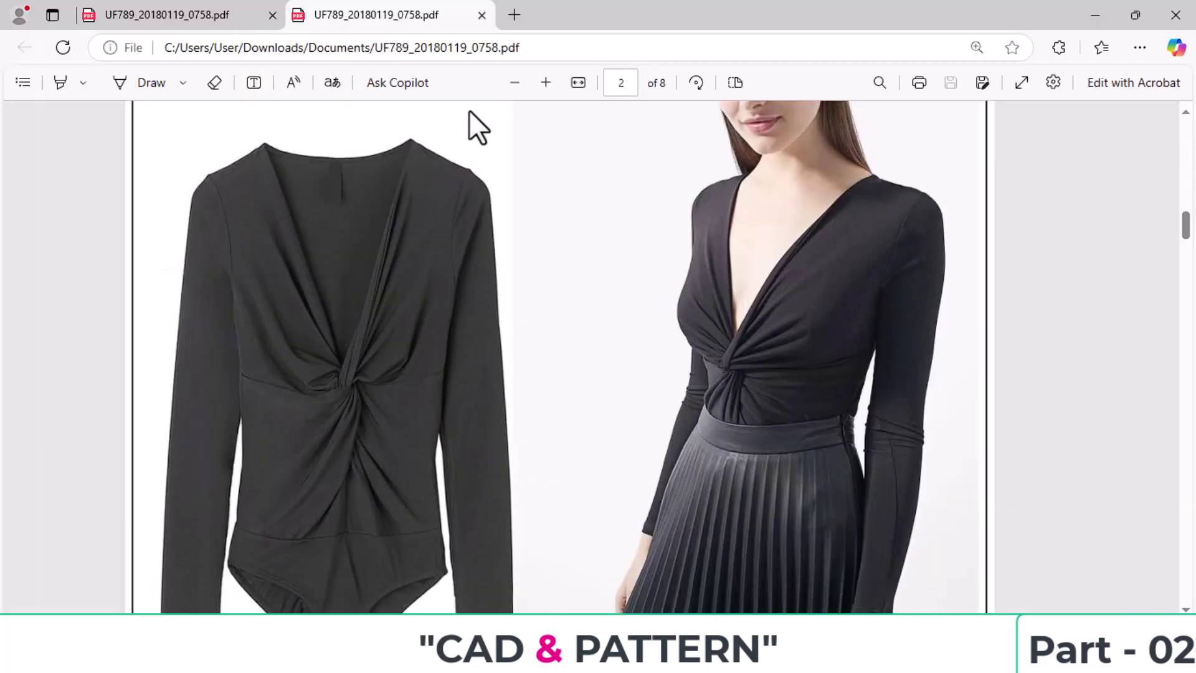
mouse_move(1187, 228)
left_mouse_down()
mouse_move(1186, 452)
mouse_move(1177, 502)
mouse_move(1146, 552)
left_mouse_up()
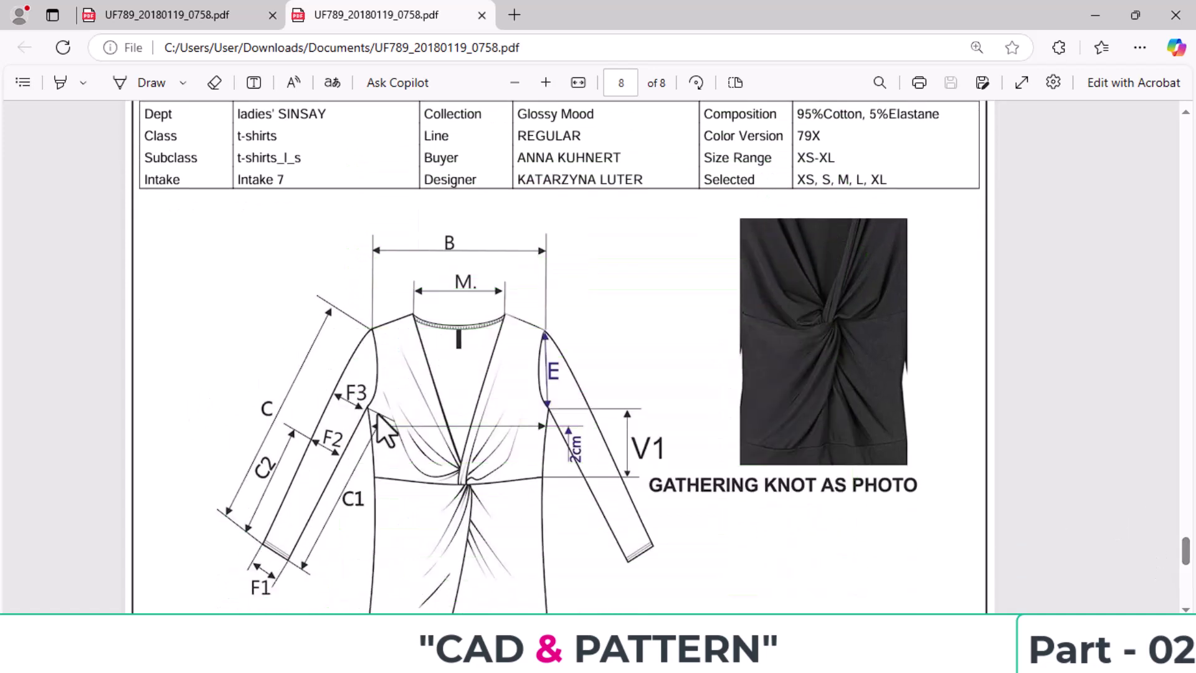
left_click(182, 19)
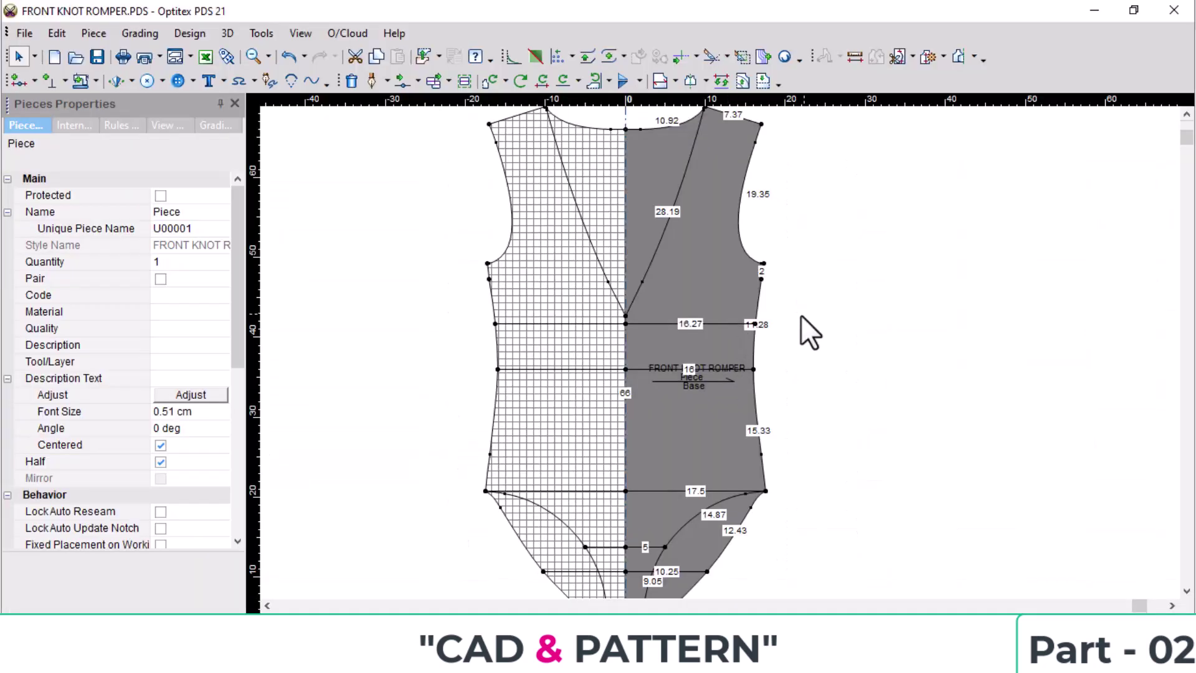
In Optitex PDS, create a rectangular piece for the sleeve with length 12.5 cm and width 59 cm.
right_click(880, 312)
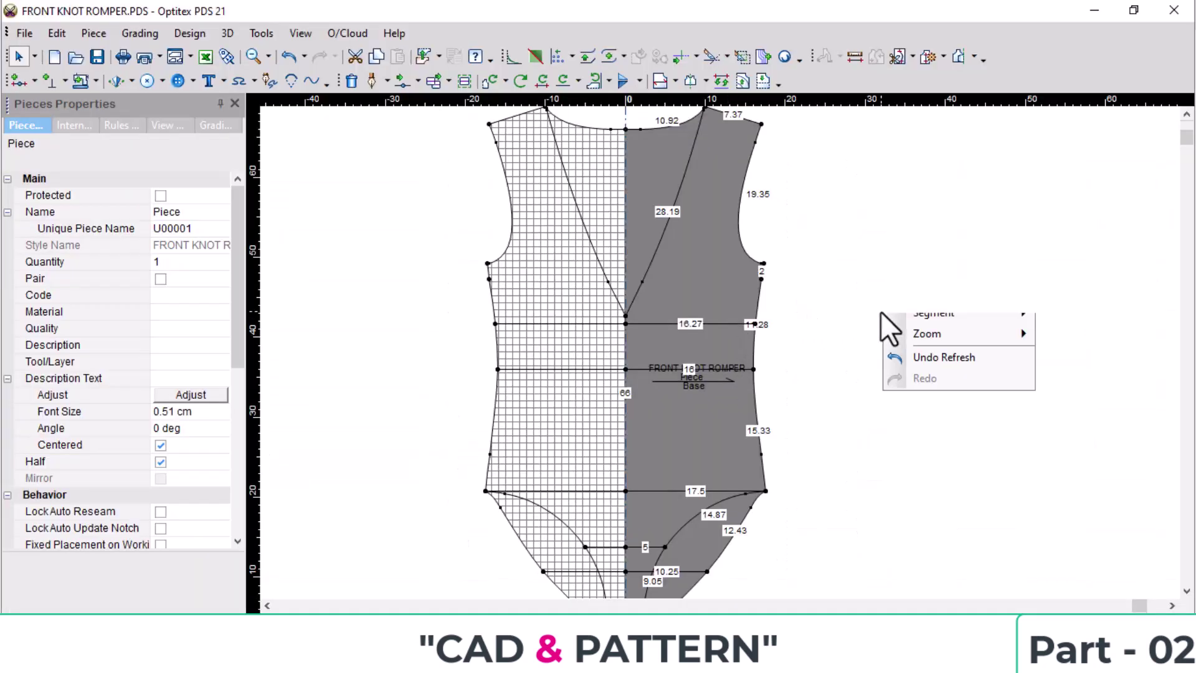
mouse_move(944, 435)
left_click(828, 442)
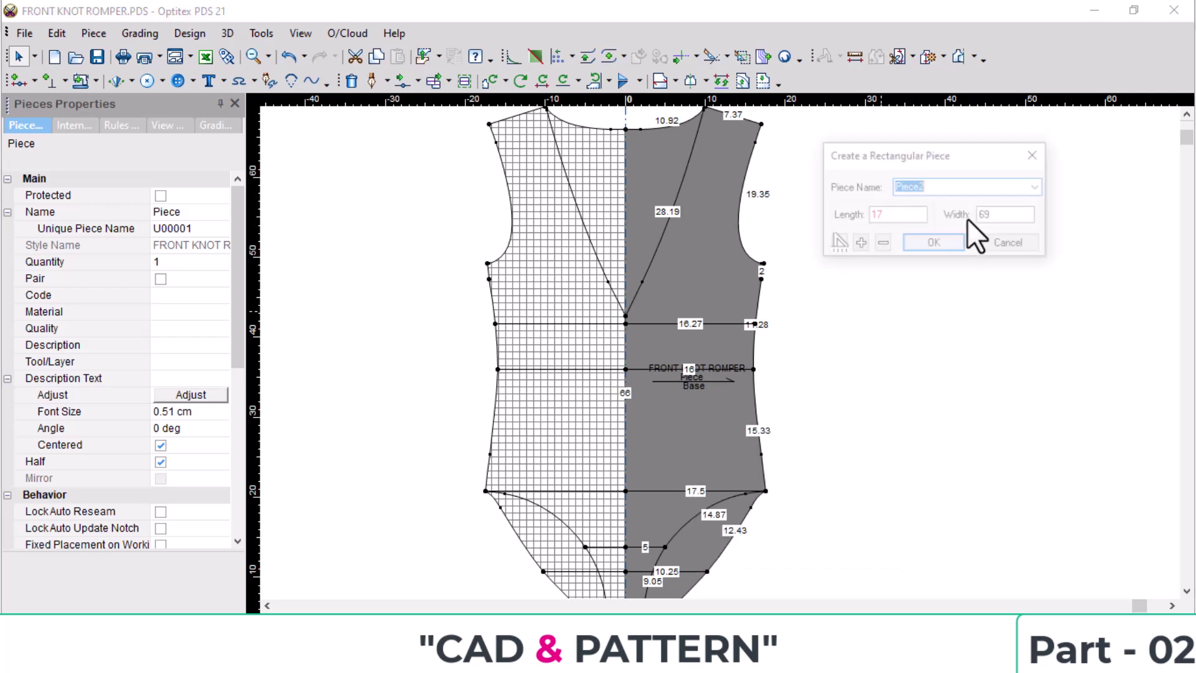
left_click(897, 216)
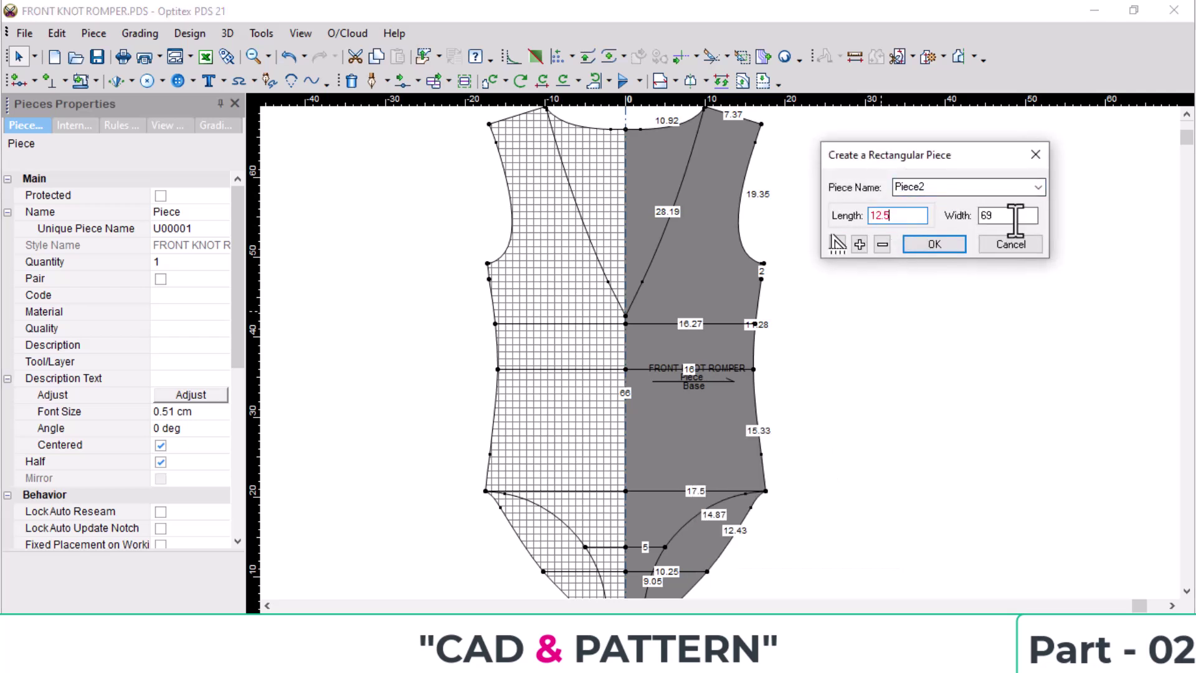
left_click(1015, 215)
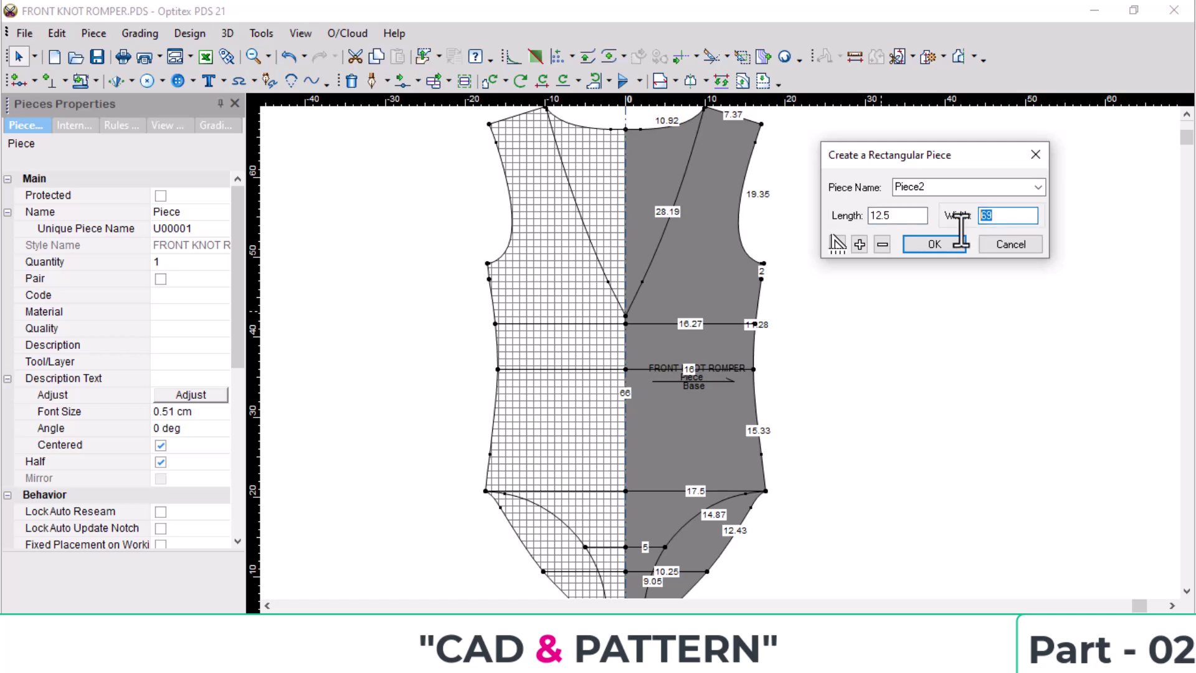
key("Return")
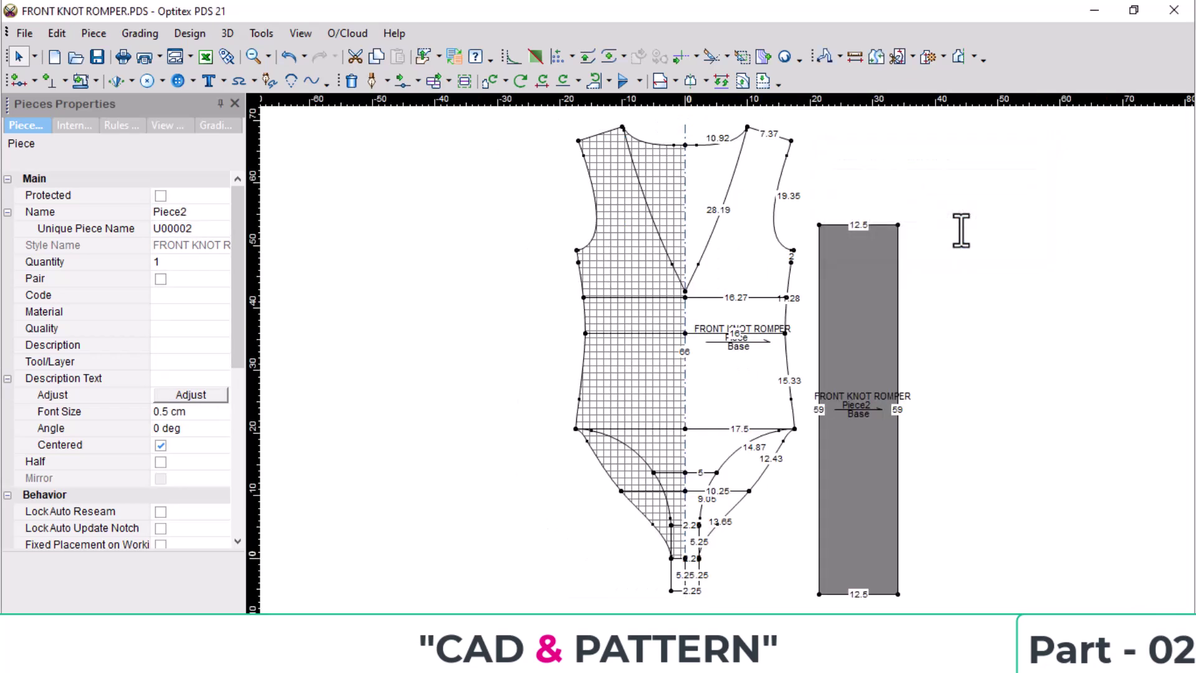
scroll(728, 359, "down", 1)
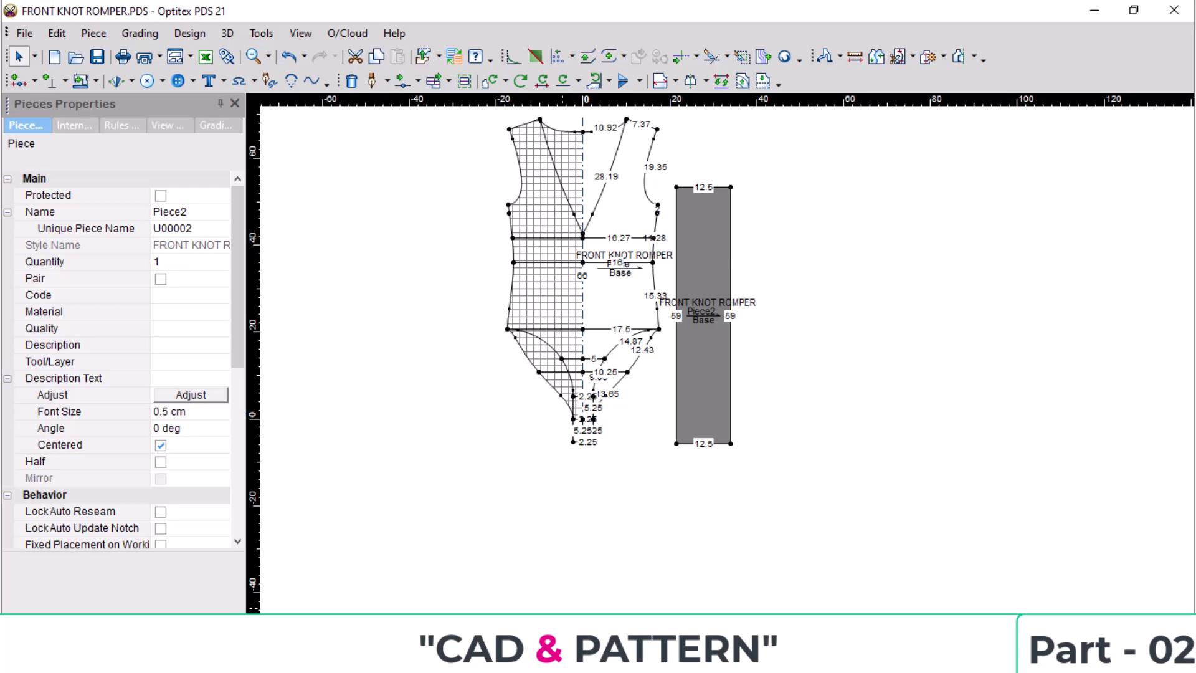
Check the size S cuff opening in the PDF, and add a grade point on the rectangle's bottom edge 3.5 cm from its lower-right corner.
key("alt+Tab")
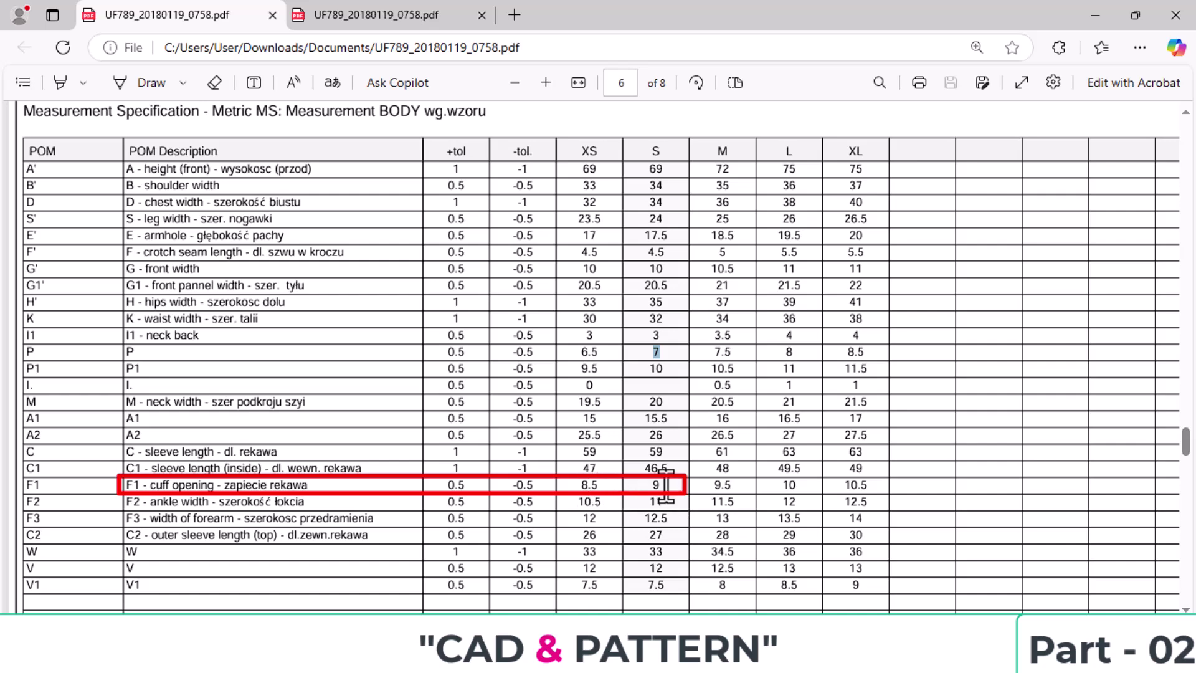
key("alt+Tab")
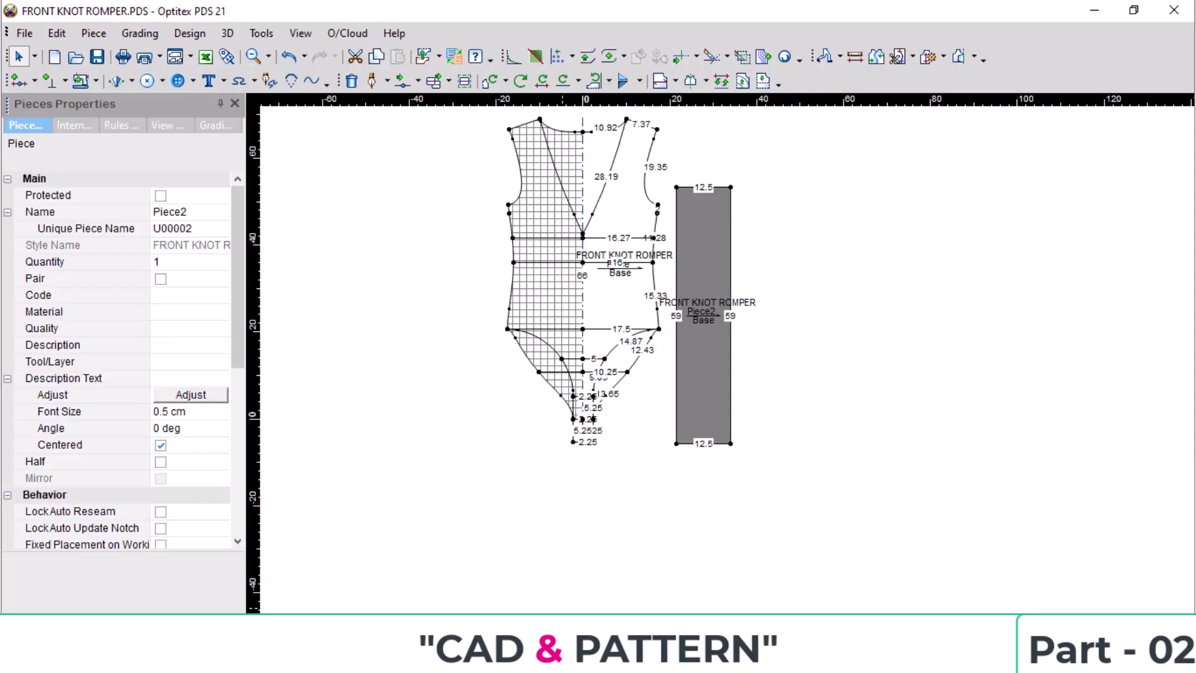
key("o")
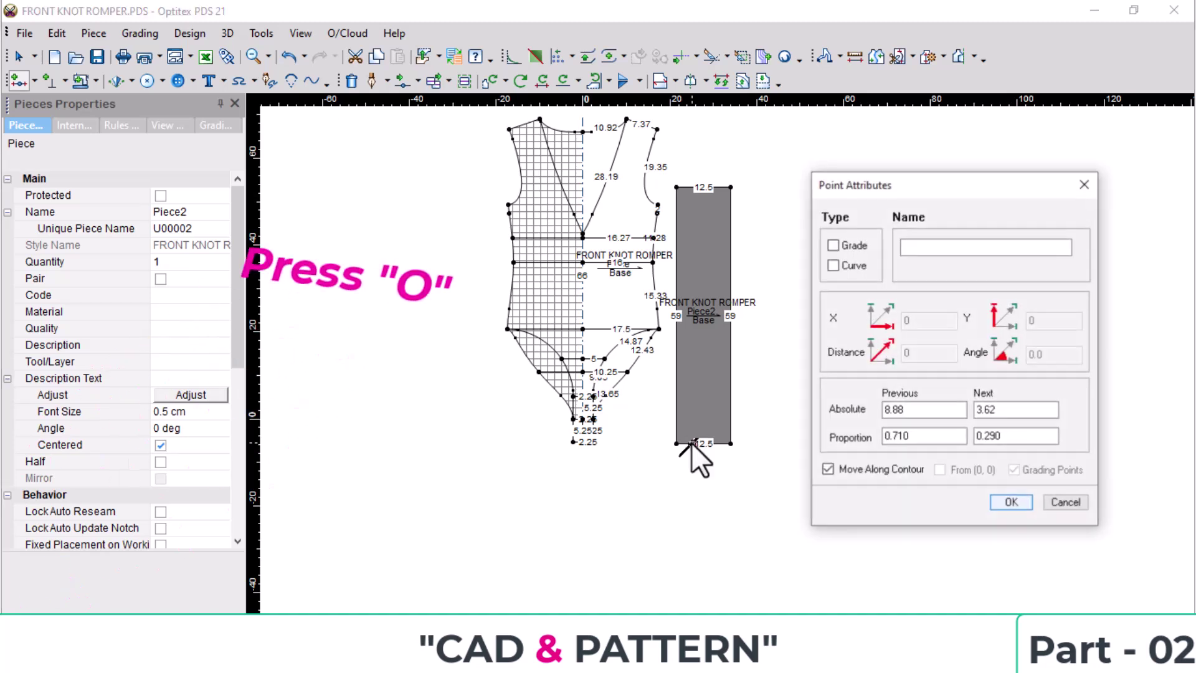
left_click(834, 245)
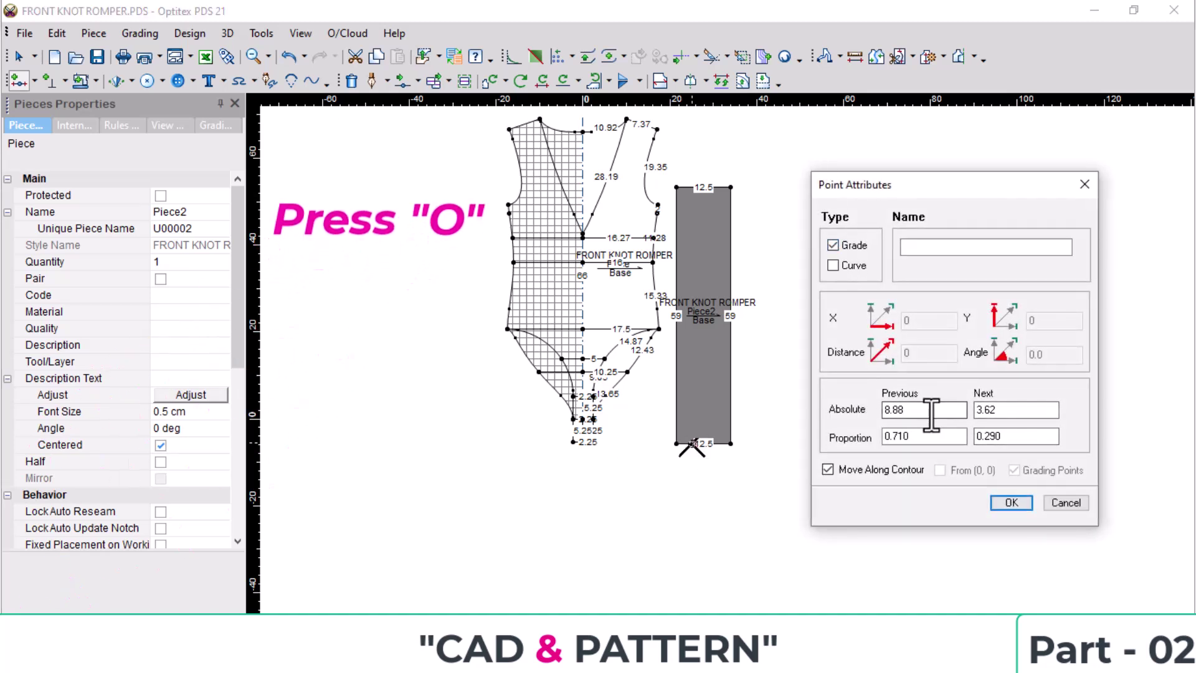
left_click_drag(1013, 415, 936, 414)
type("3.5")
key("Return")
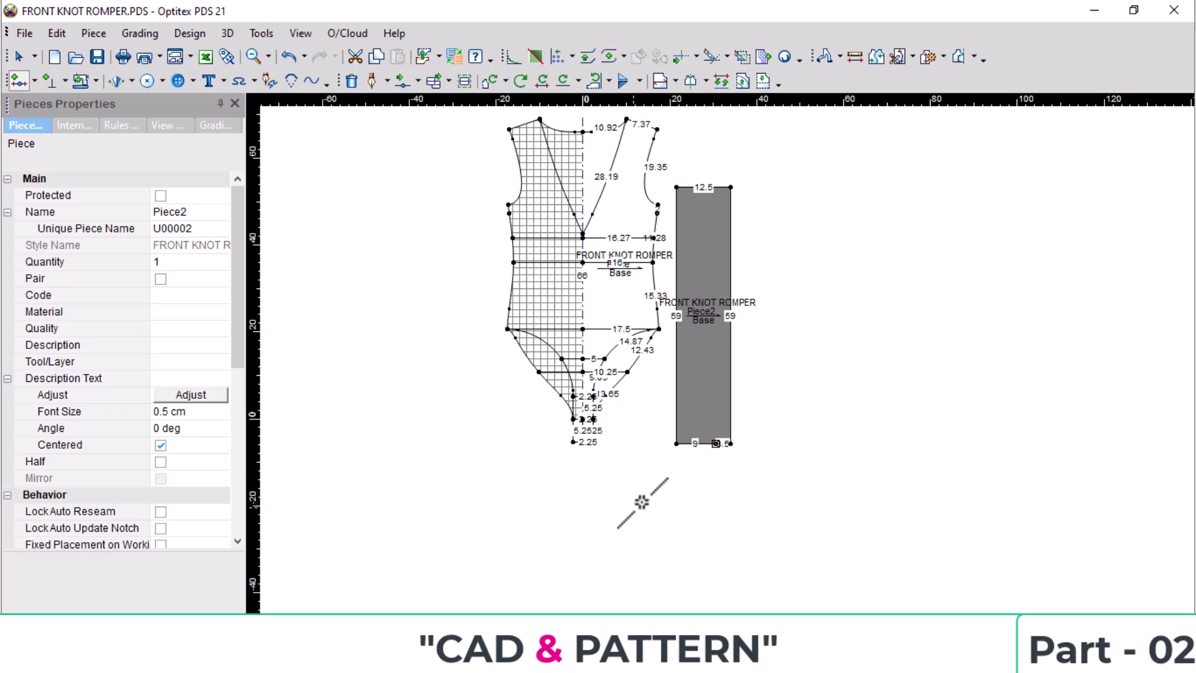
Check the size S inside sleeve length in the PDF, and add a grade point on the rectangle's right edge 46.25 cm above the bottom corner.
key("alt+Tab")
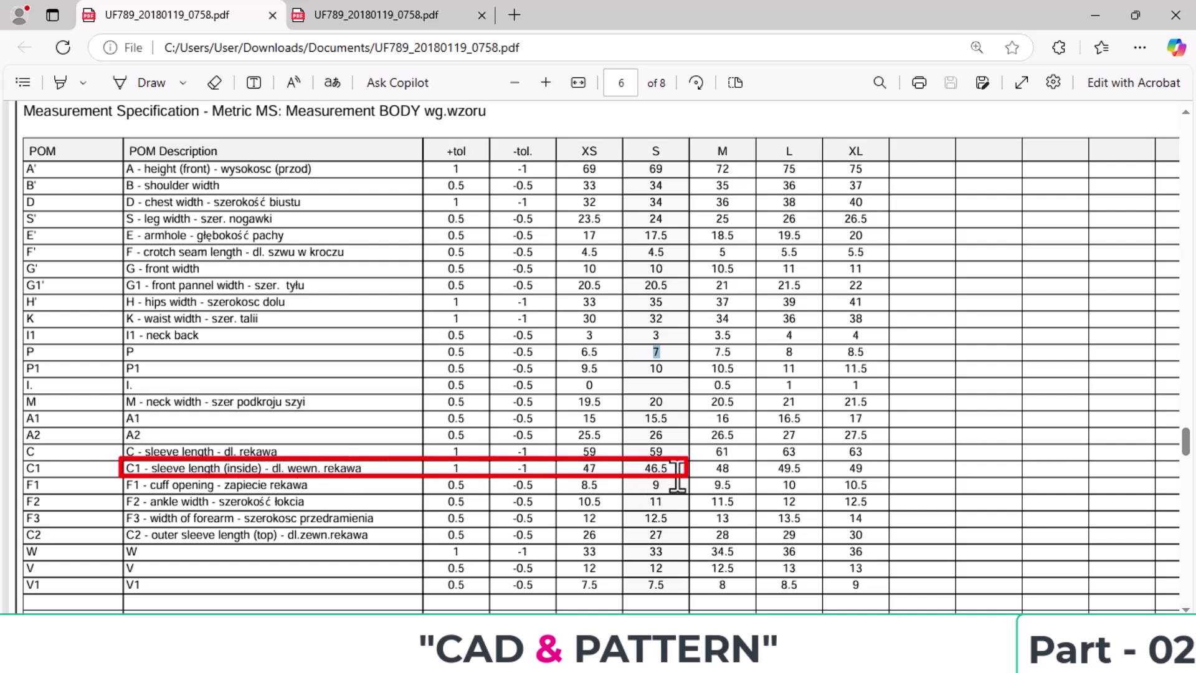
key("alt+Tab")
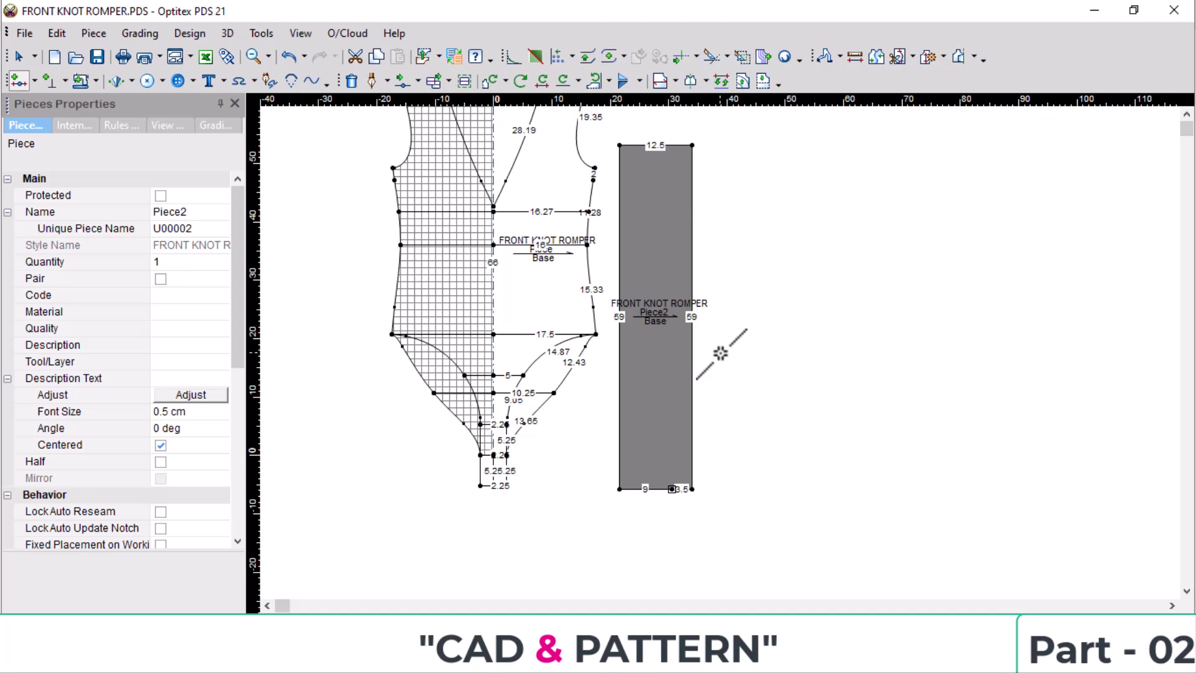
left_click(693, 438)
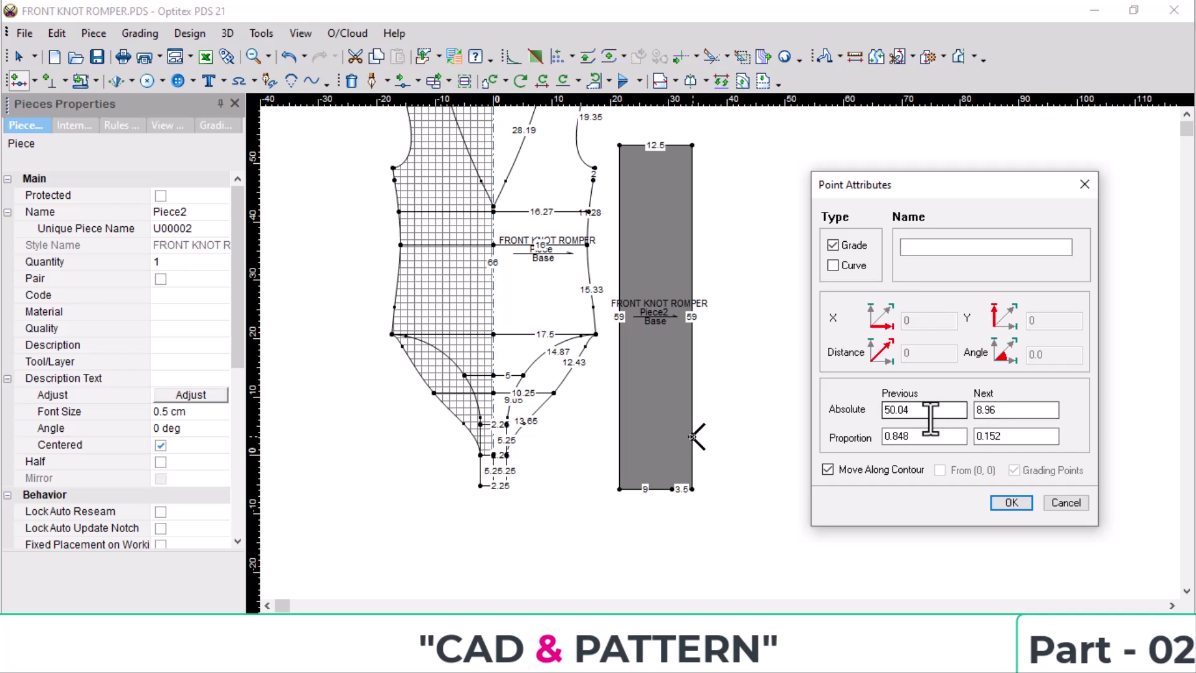
key("Tab")
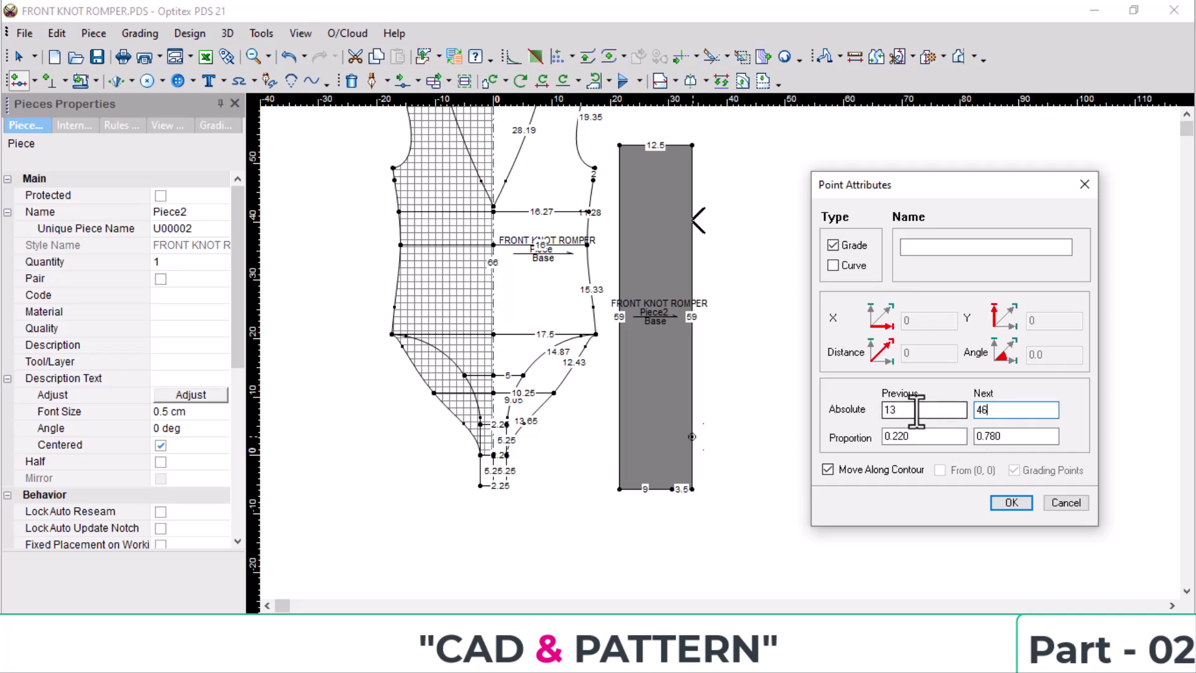
type("46.25")
key("Return")
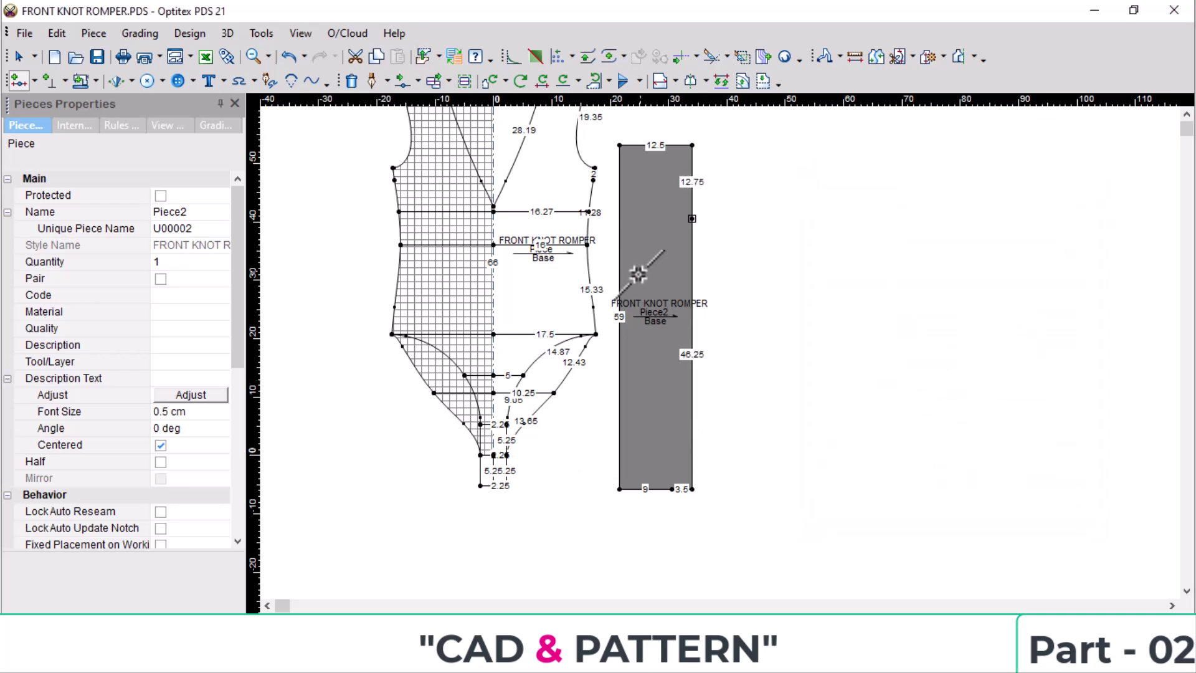
Delete the rectangle's upper-right and lower-right corner points to form the half sleeve, and place it farther from the body piece.
left_click(692, 146)
left_click(692, 491)
key("space")
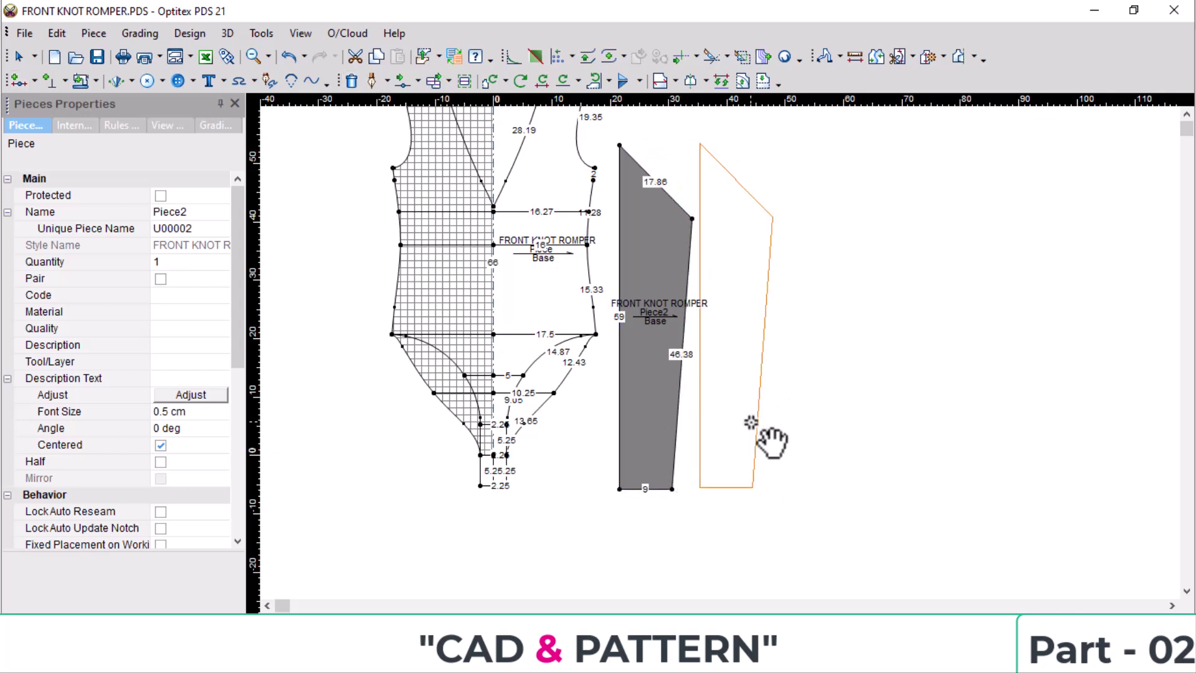
left_click(753, 422)
Mirror the half sleeve about its straight 59 cm edge with the half-piece tool.
scroll(752, 278, "up", 2)
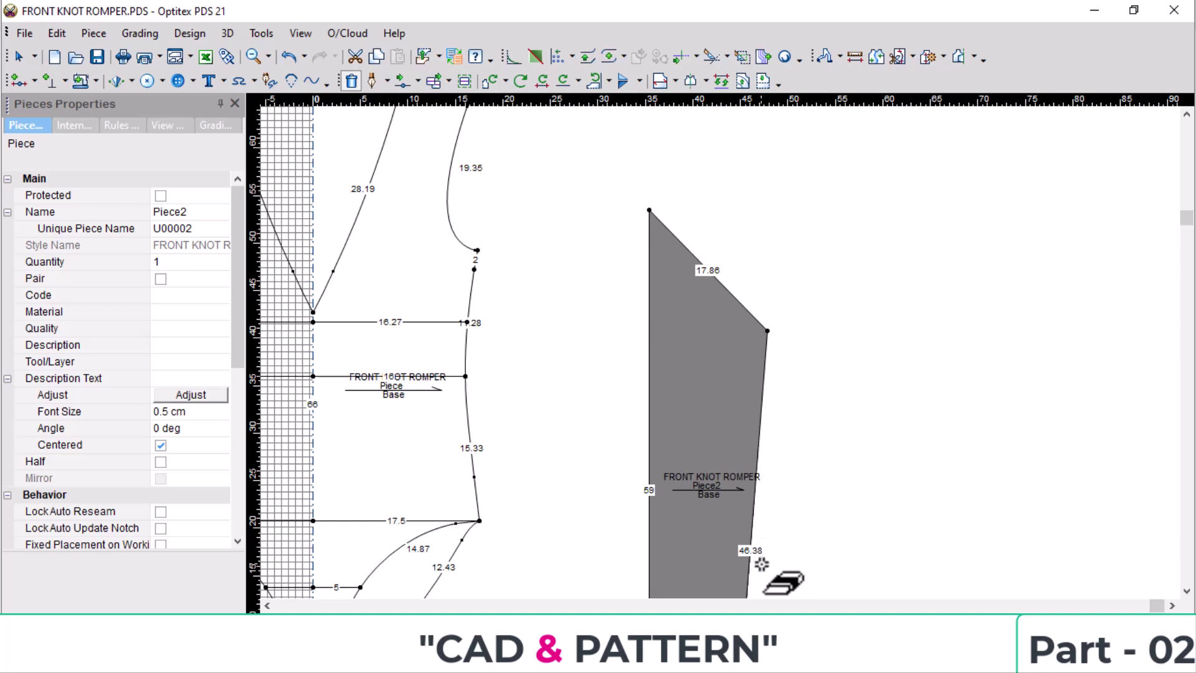
scroll(762, 550, "up", 3)
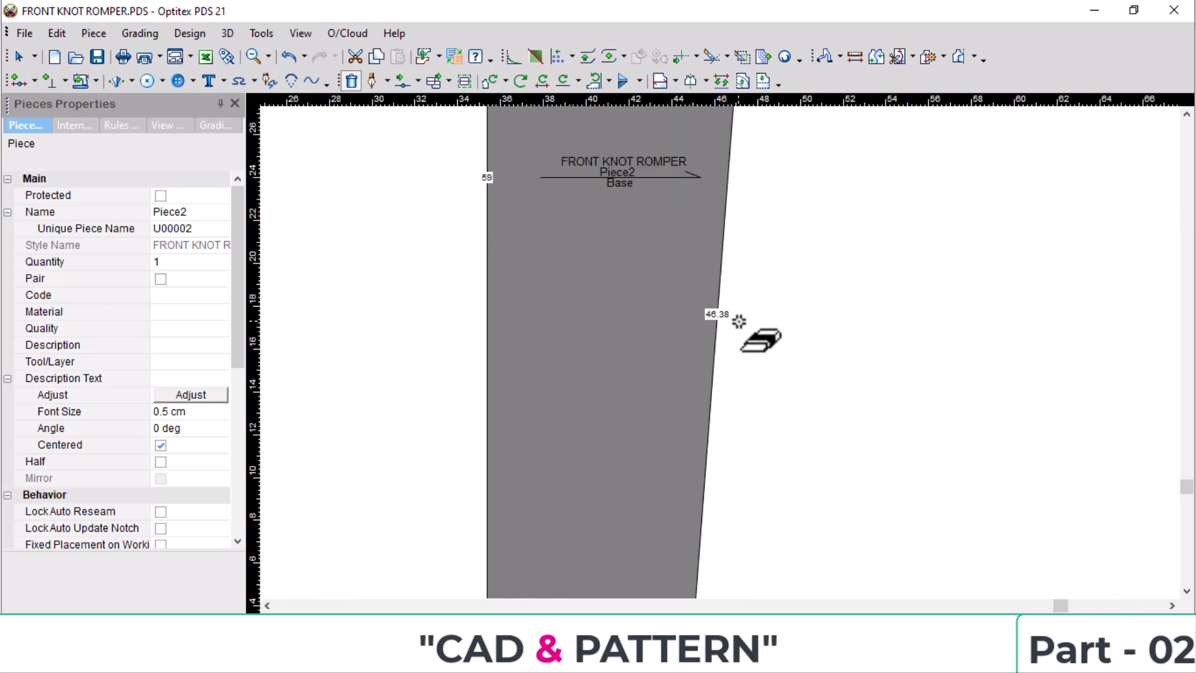
scroll(681, 286, "down", 1)
key("h")
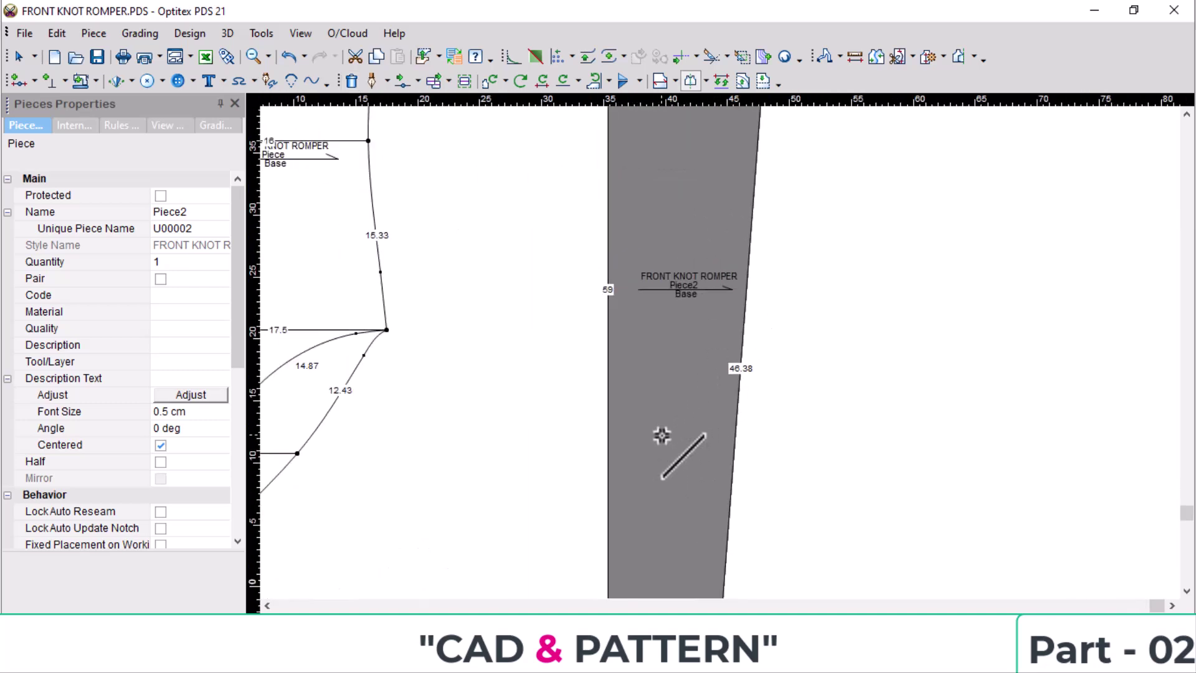
scroll(662, 437, "down", 1)
scroll(693, 470, "down", 1)
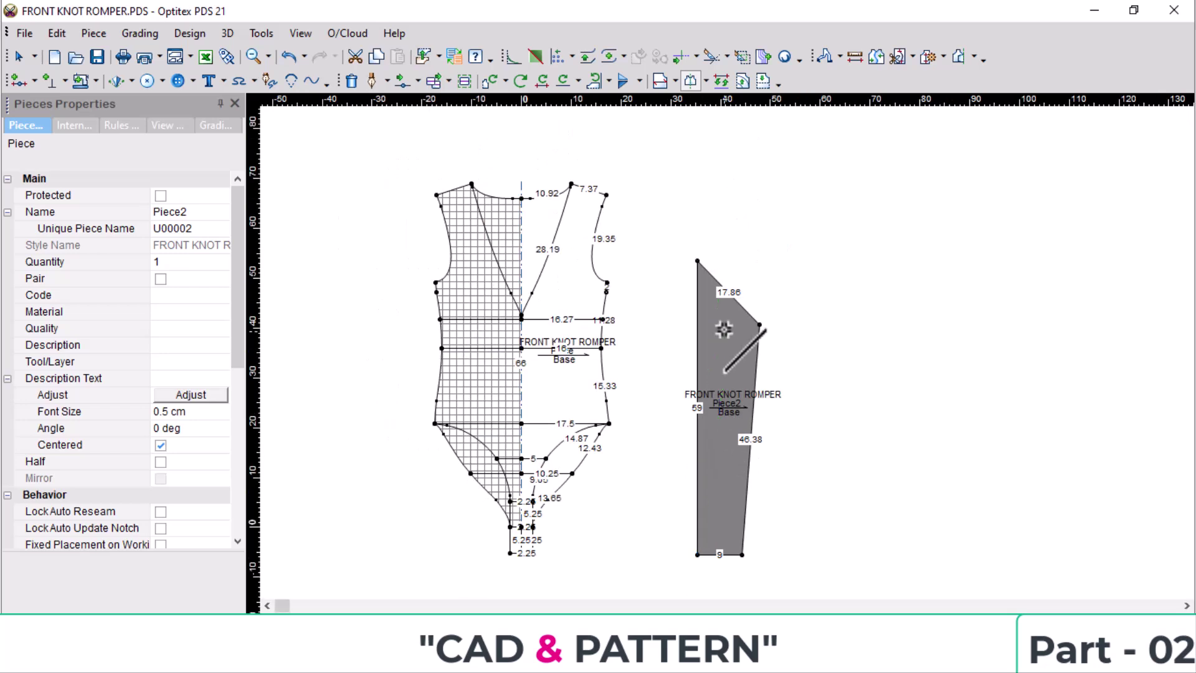
left_click(697, 268)
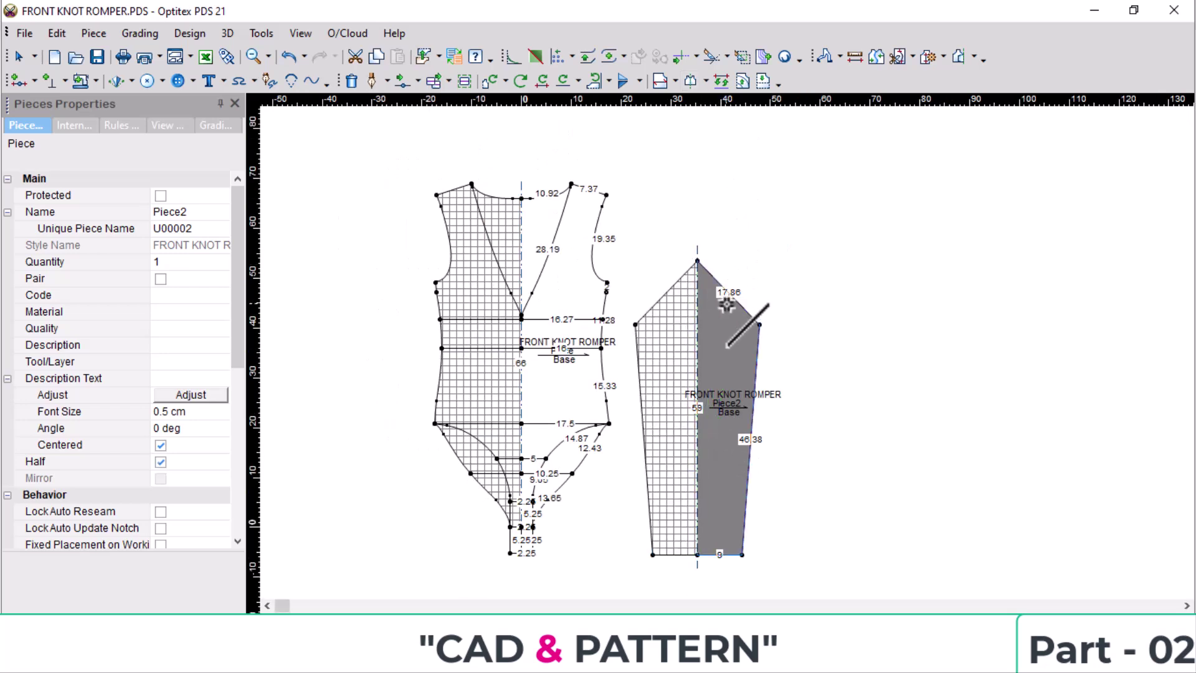
Bend the slanted sleeve cap line into a convex curve by moving a curve point beside the cap's peak.
scroll(754, 249, "up", 2)
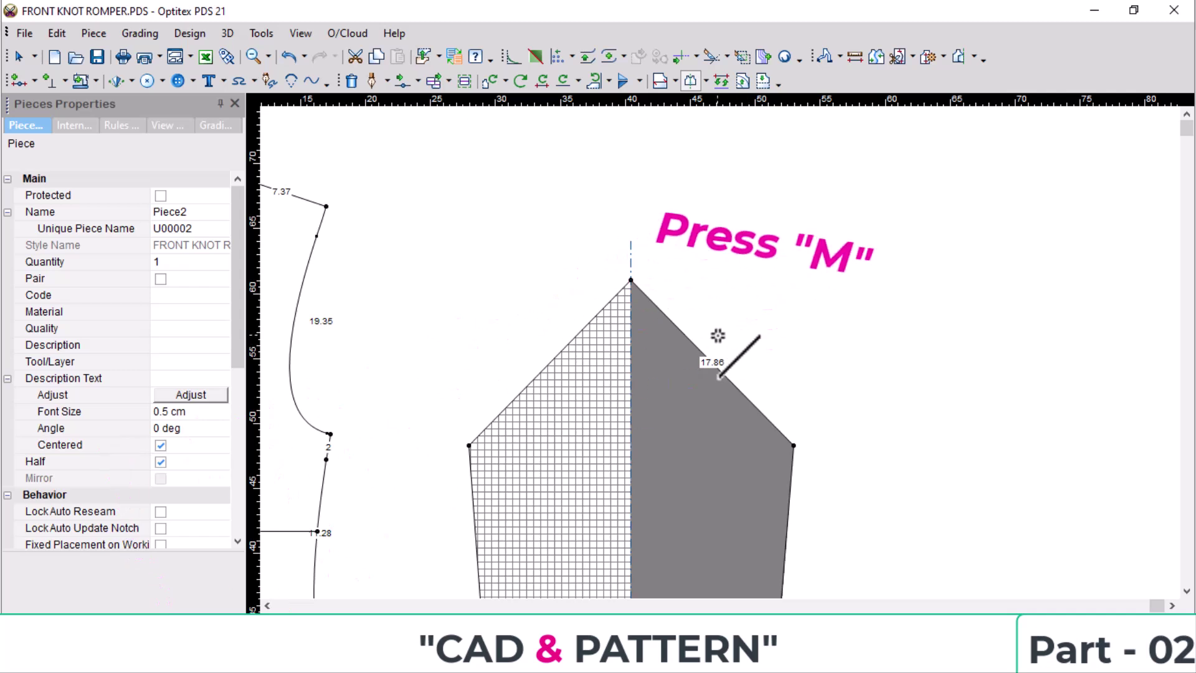
key("m")
scroll(725, 349, "up", 1)
left_click(661, 340)
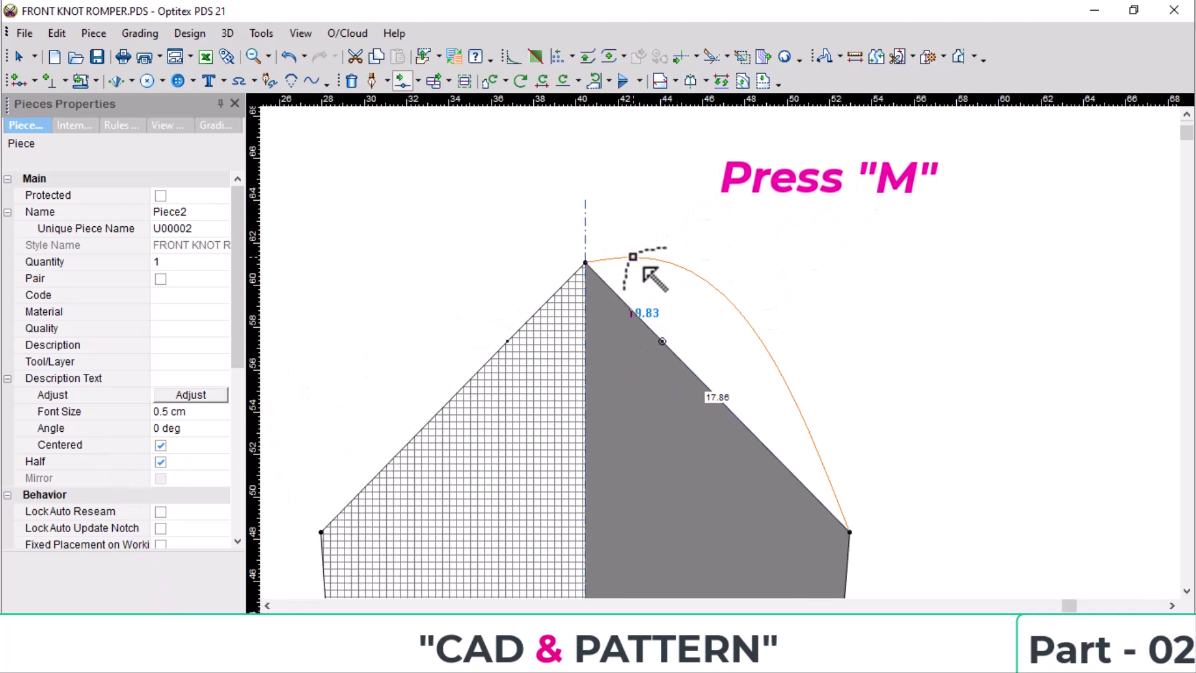
scroll(716, 347, "up", 3)
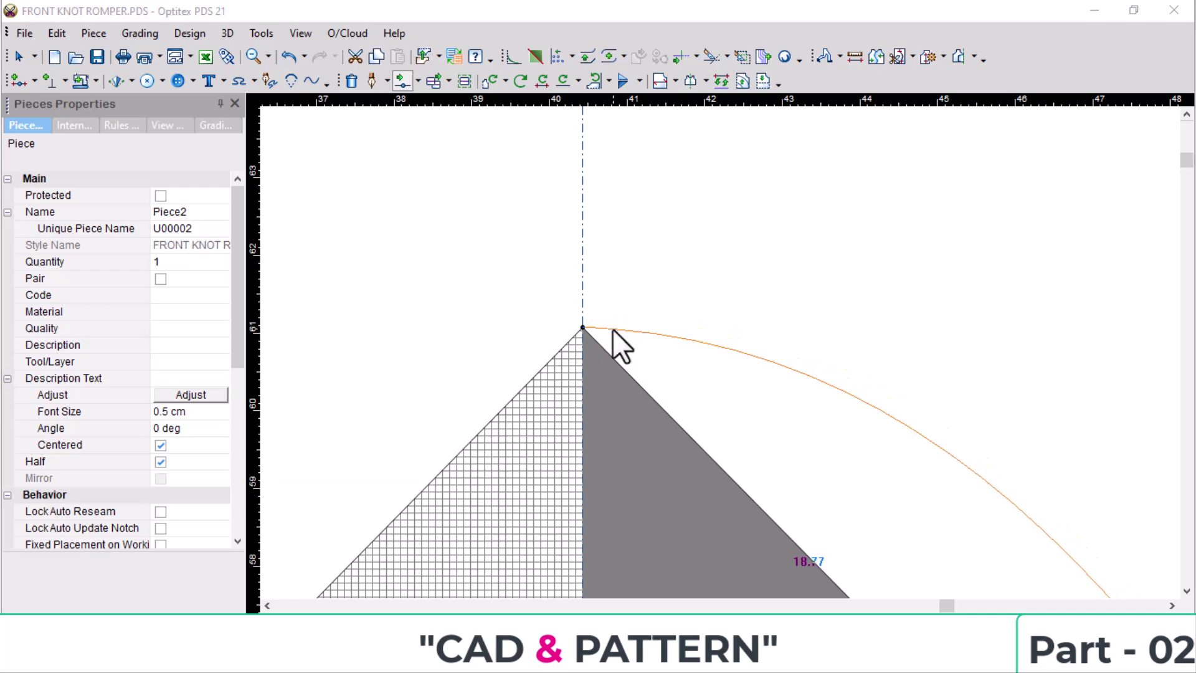
left_click(612, 329)
Hollow the lower sleeve cap by moving a curve point on it down beside the underarm corner.
scroll(612, 329, "down", 3)
scroll(721, 361, "down", 1)
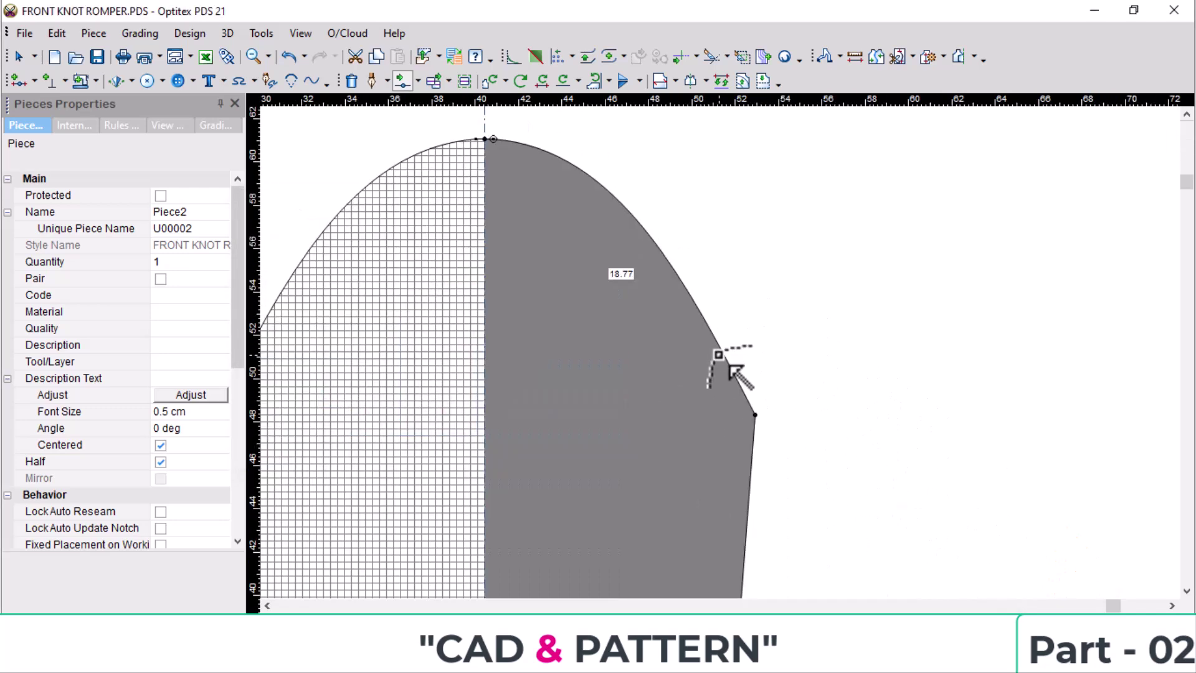
left_click(727, 359)
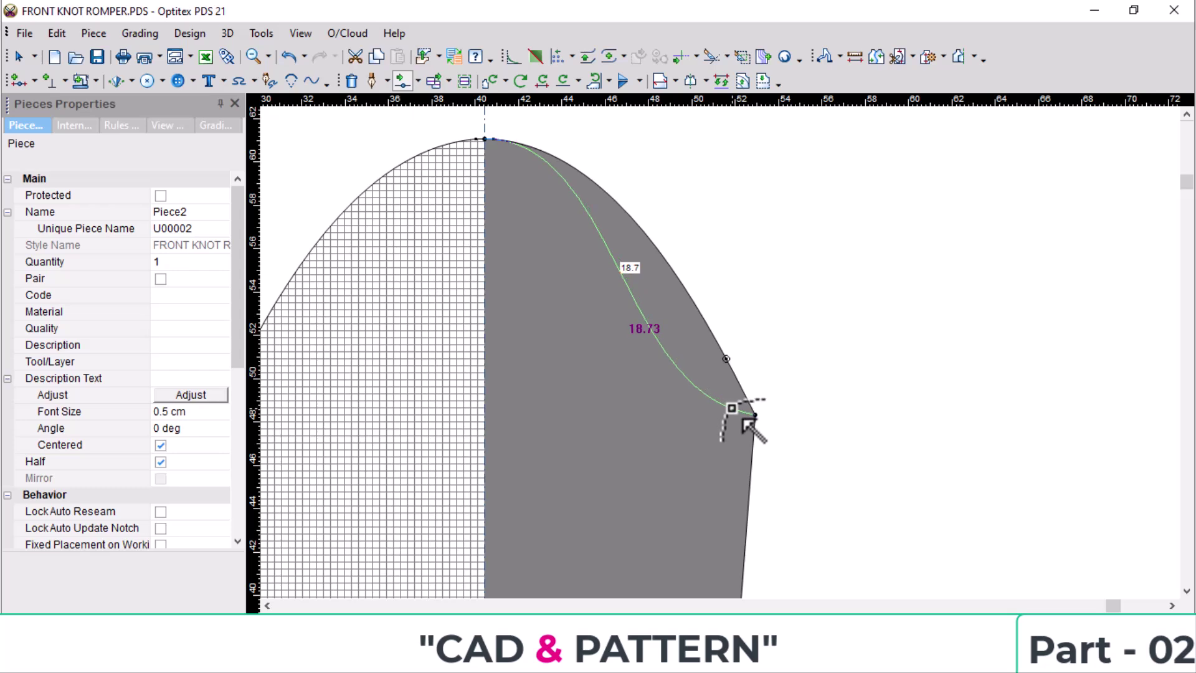
left_click(731, 408)
key("Return")
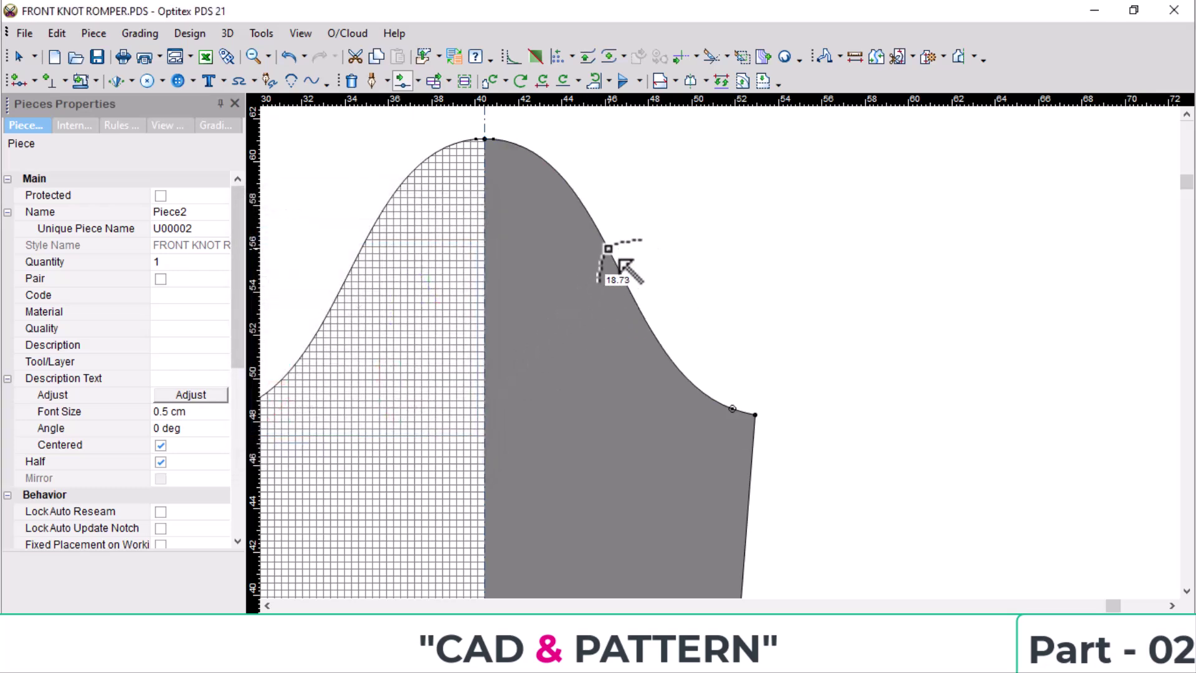
Fill out the upper sleeve cap by moving its middle curve point -0.38 horizontally and 2.28 vertically.
left_click(607, 243)
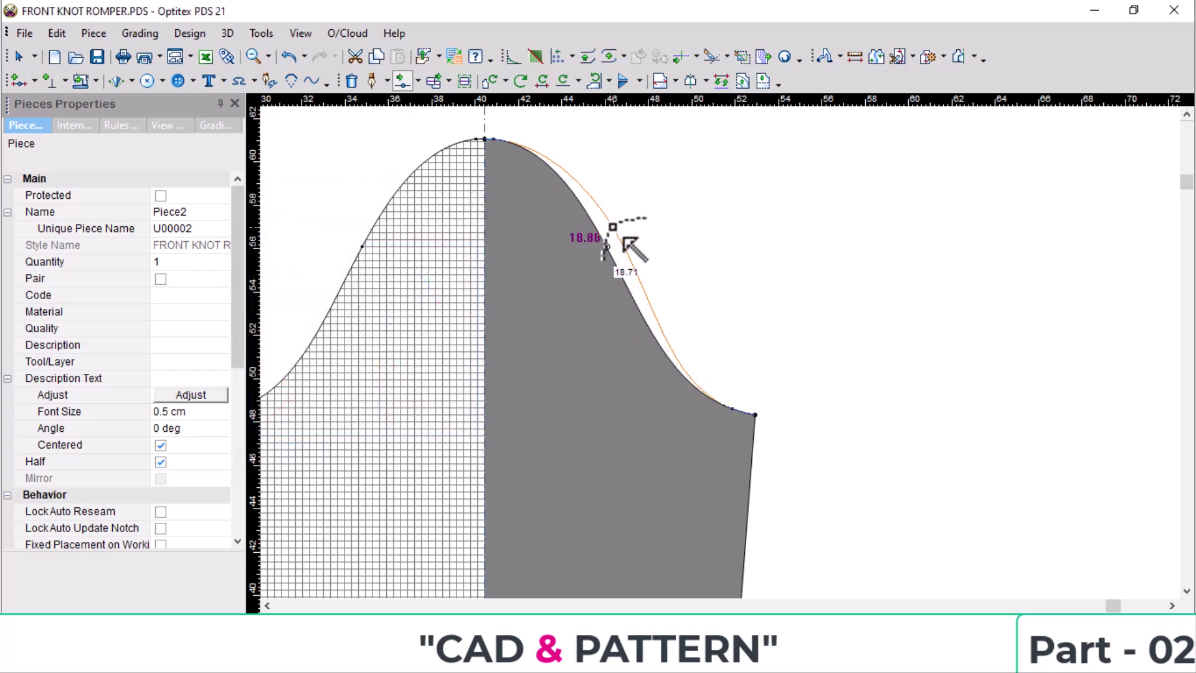
left_click(609, 209)
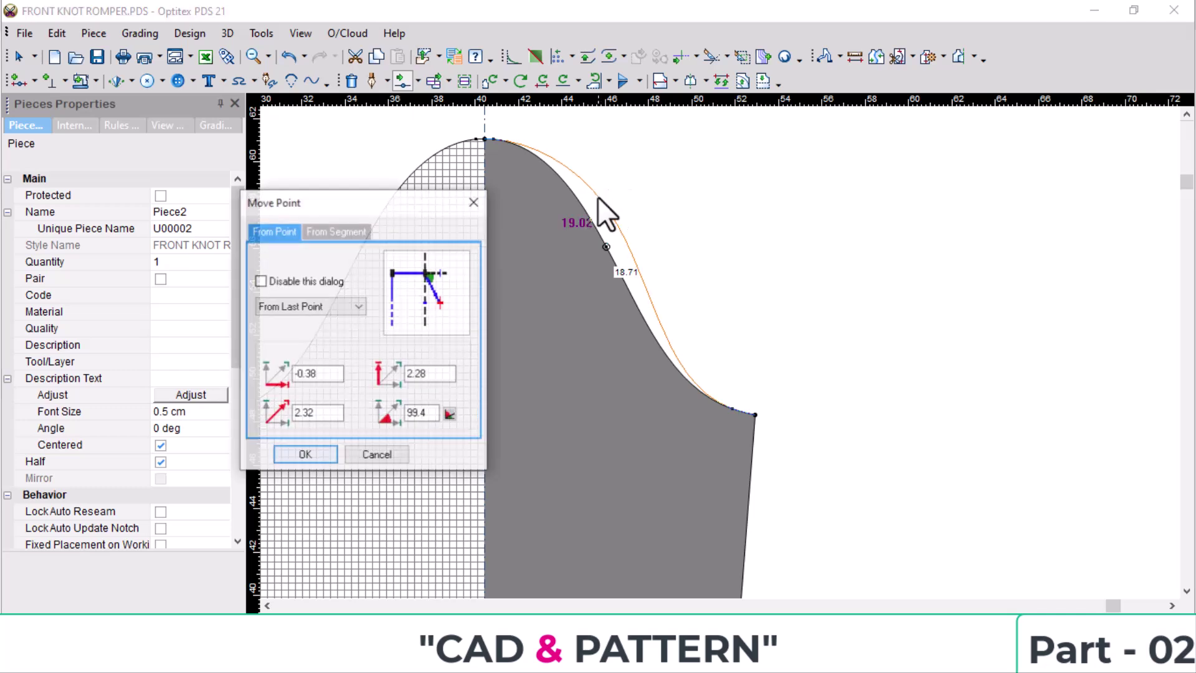
key("Return")
Deepen the lower sleeve cap by moving the curve point beside the underarm corner 0.14 horizontally and -0.15 vertically.
scroll(735, 358, "up", 5)
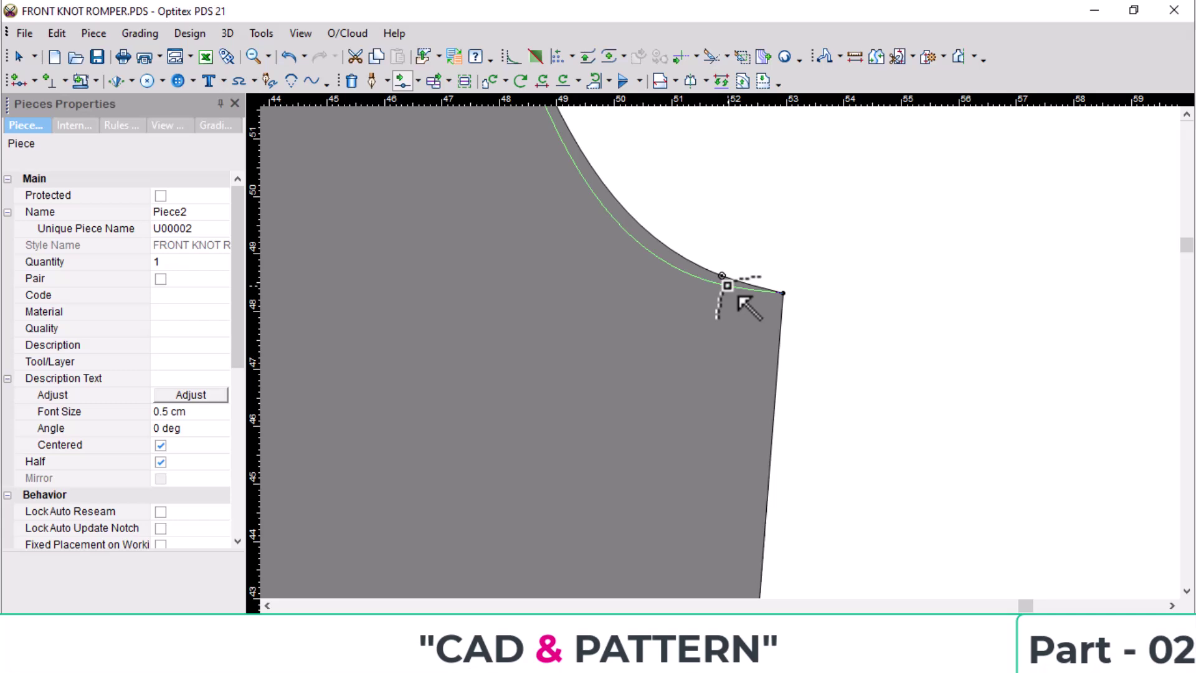
left_click(729, 285)
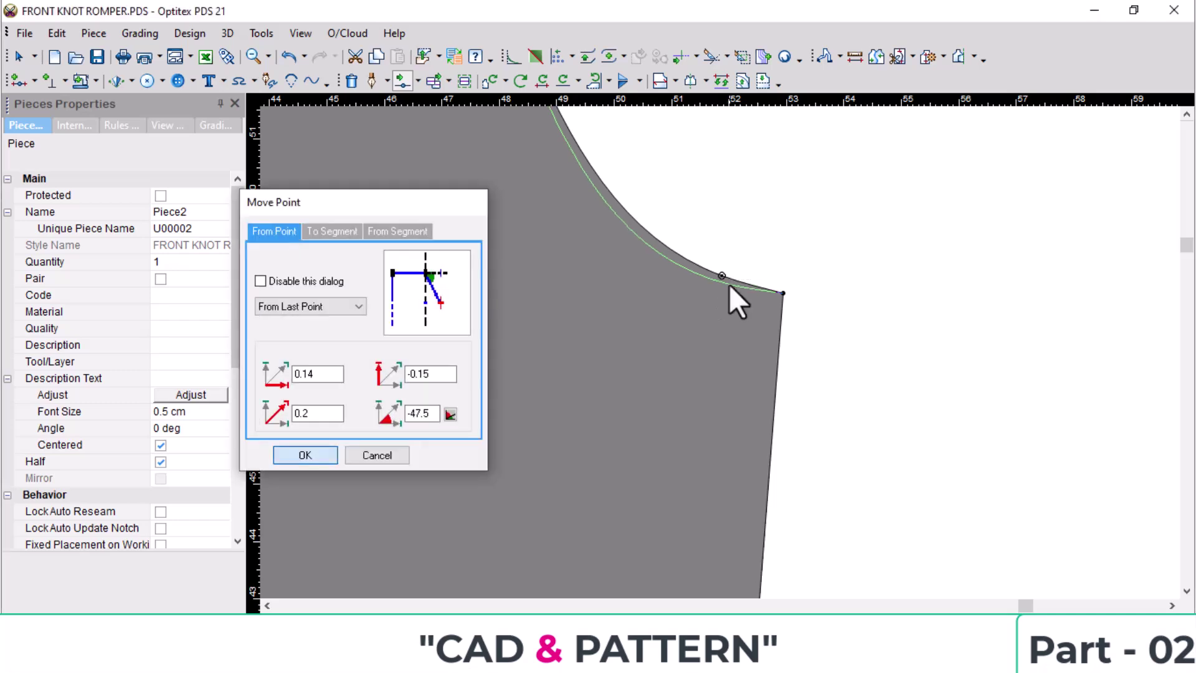
key("Return")
scroll(729, 281, "down", 5)
scroll(739, 316, "up", 3)
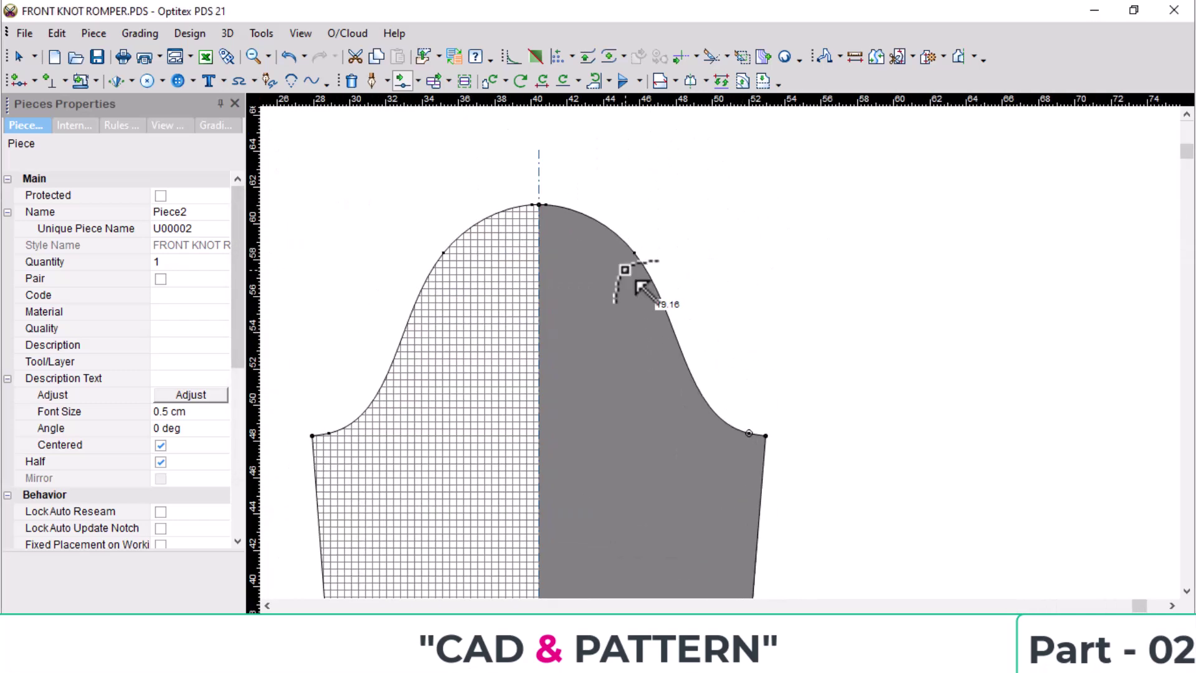
Select the sleeve's underarm corner with a rectangular area and move it 0.5 cm outward.
scroll(642, 356, "down", 3)
scroll(792, 406, "down", 2)
key("space")
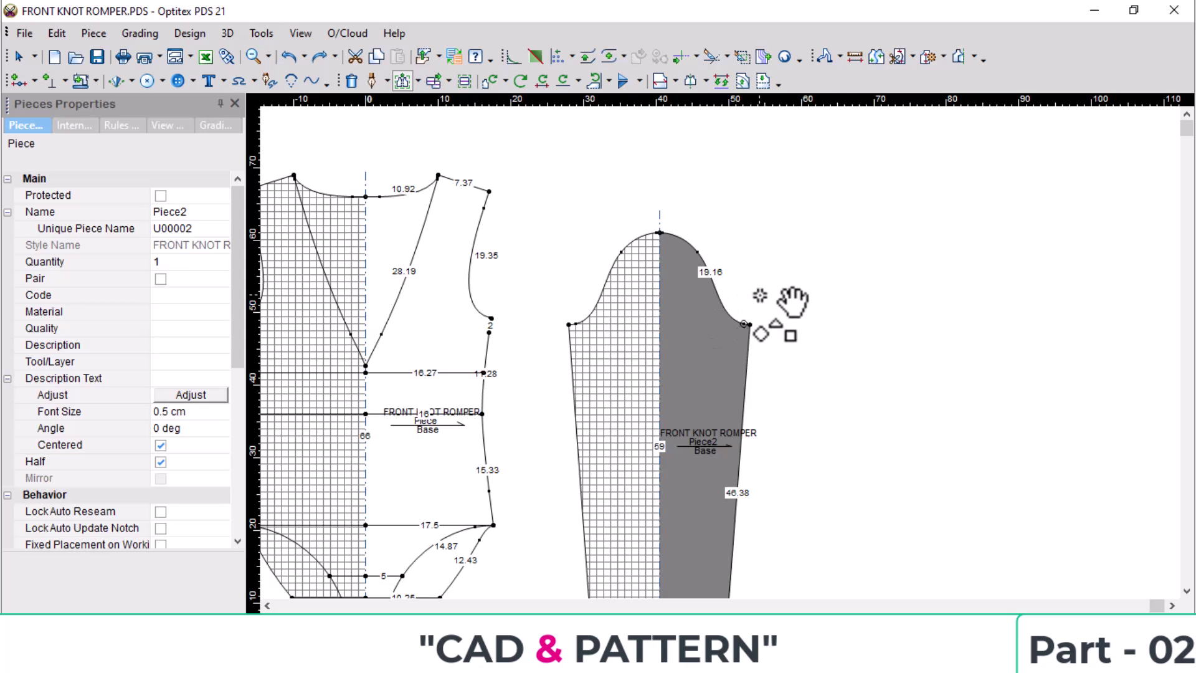
left_click_drag(734, 305, 793, 358)
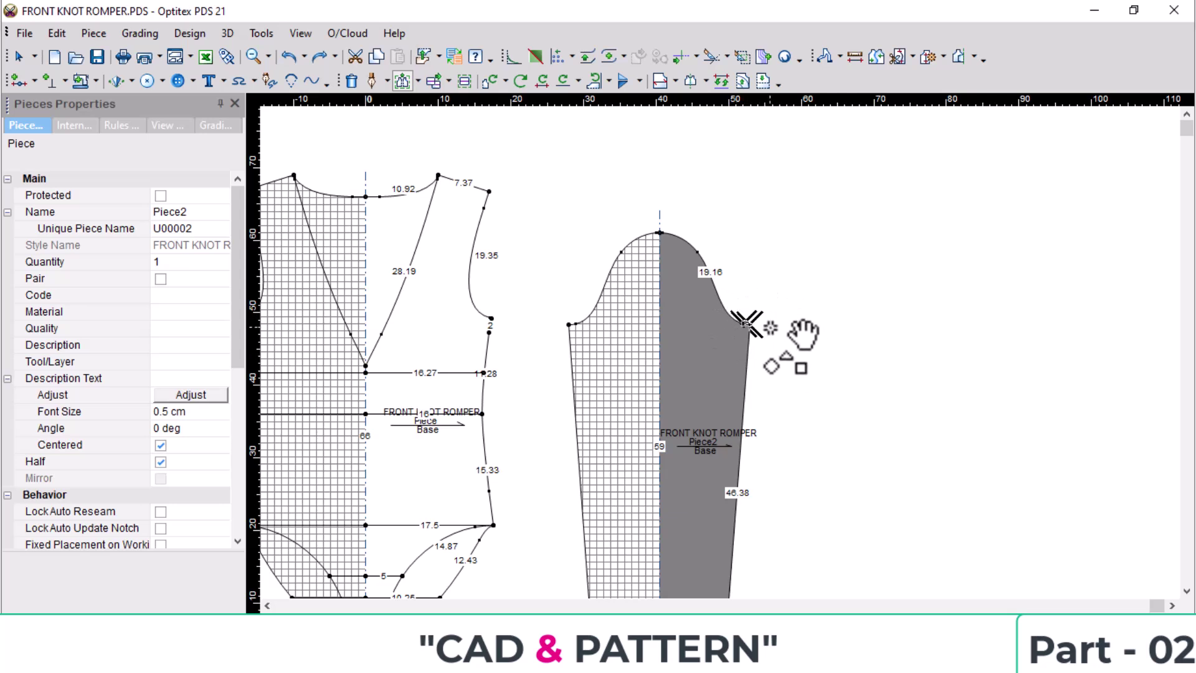
left_click(751, 325)
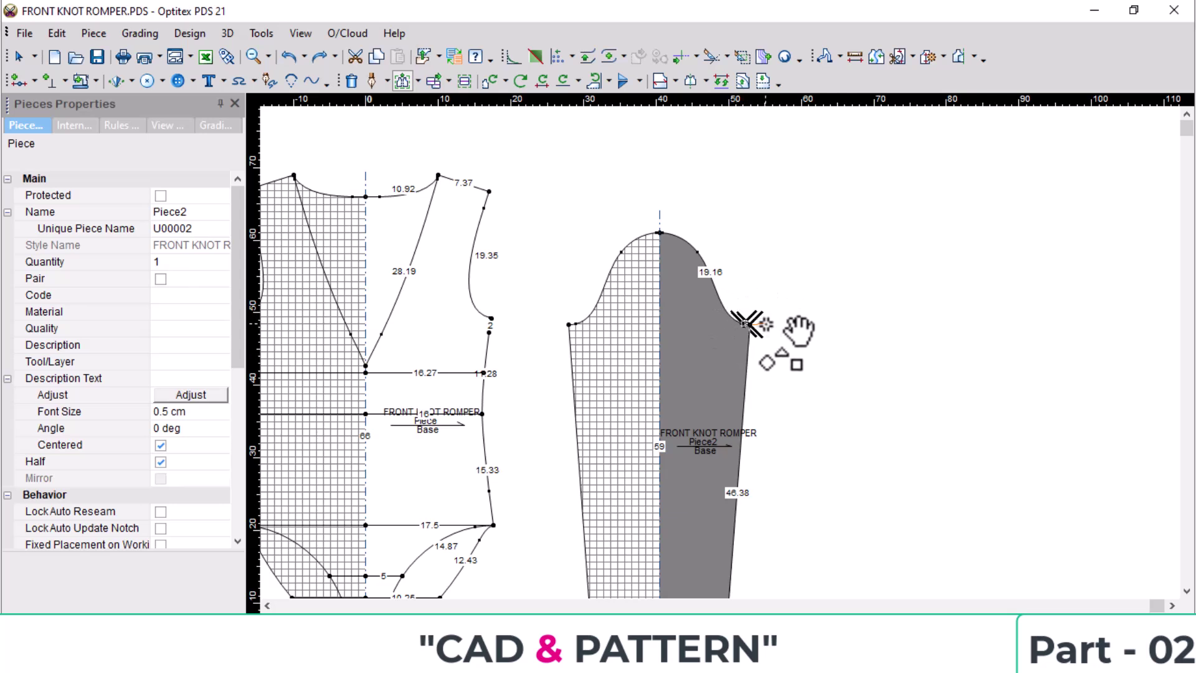
left_click(771, 324)
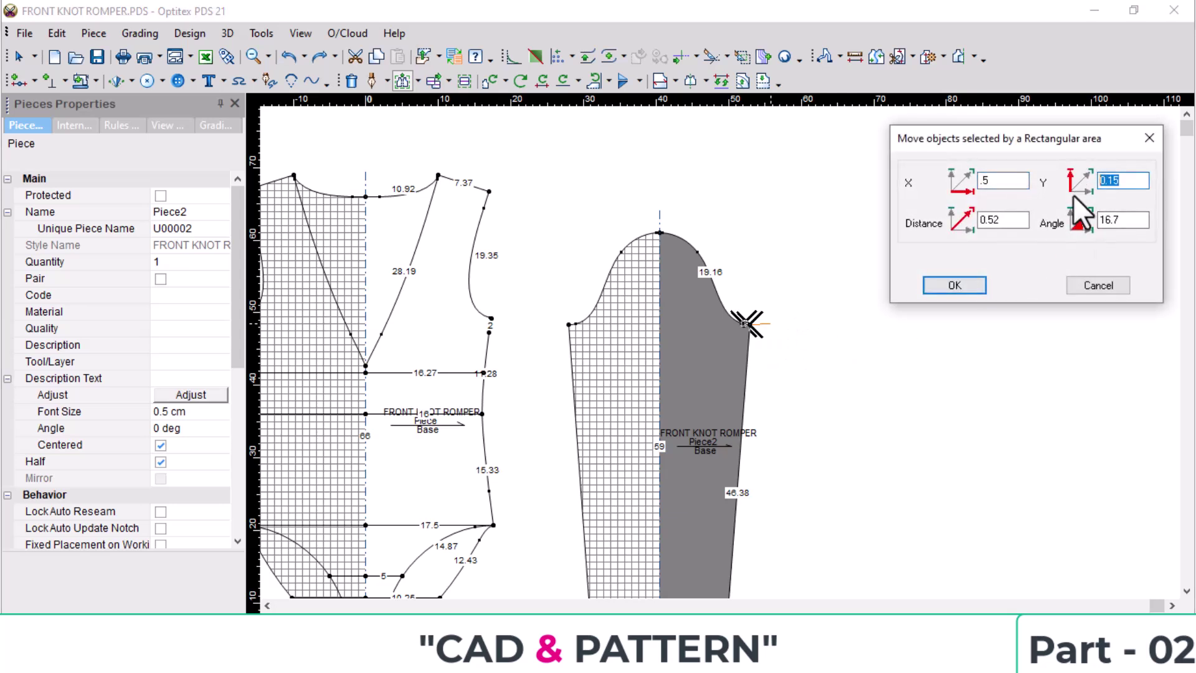
key("Return")
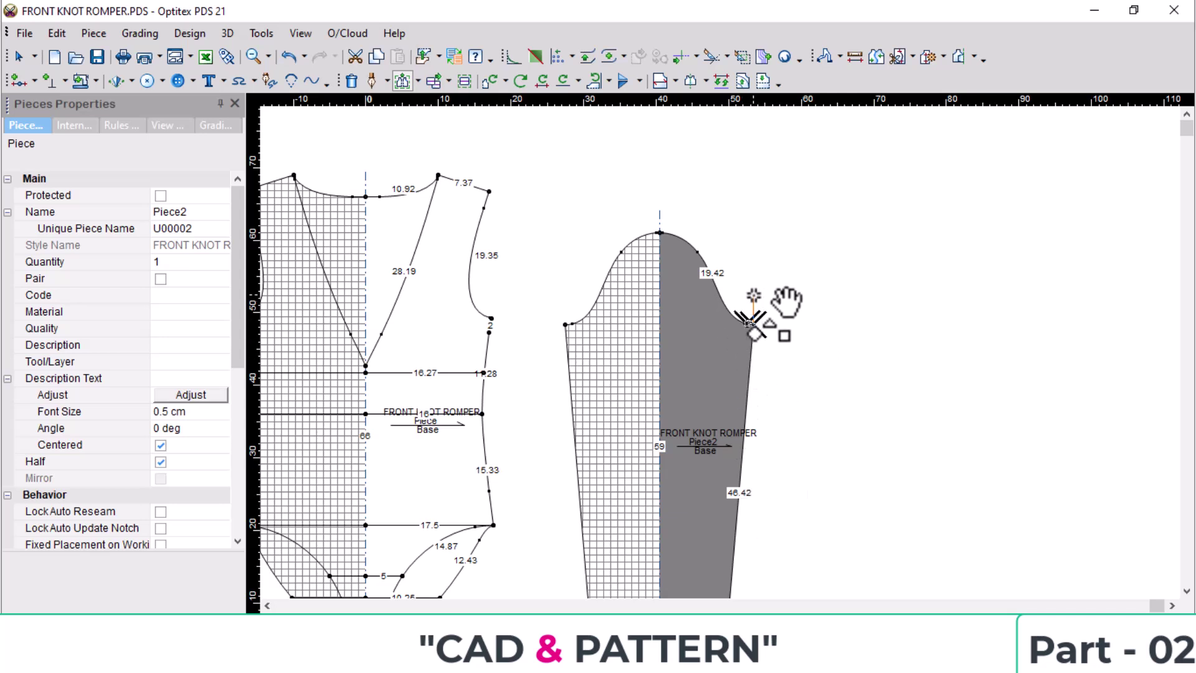
Raise the underarm corner with a horizontal offset of 0 to bring the sleeve's side seam to 46.5 cm.
left_click(752, 324)
type("0")
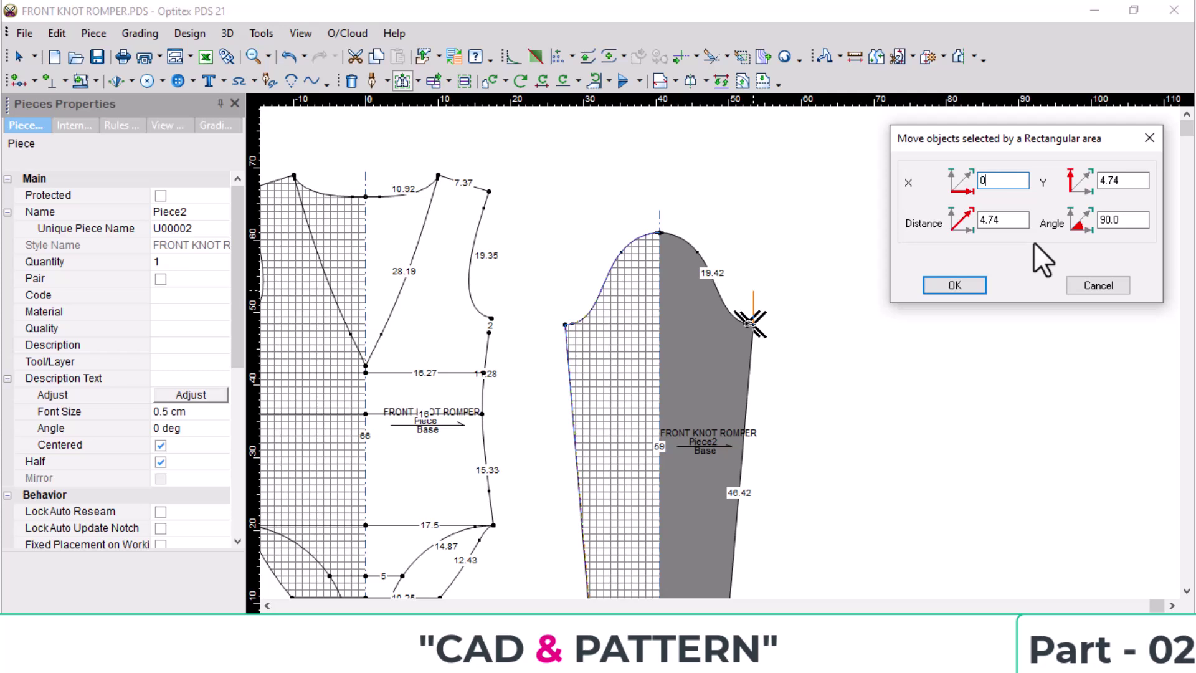
key("Tab")
type(".0")
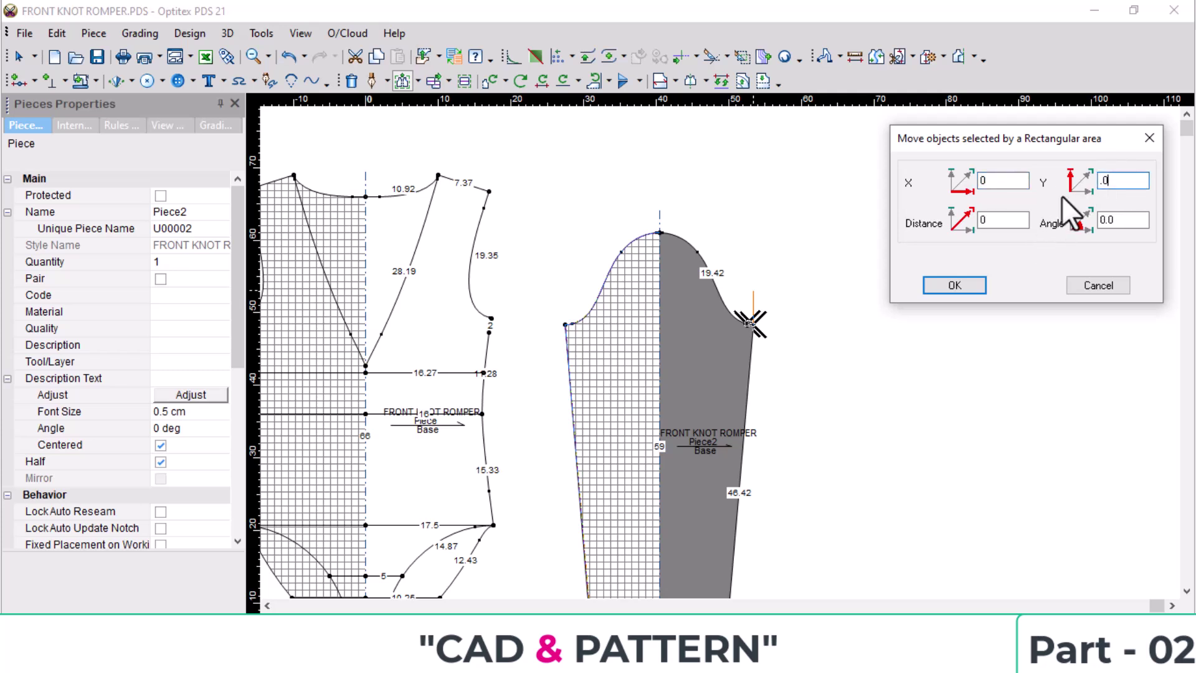
key("Return")
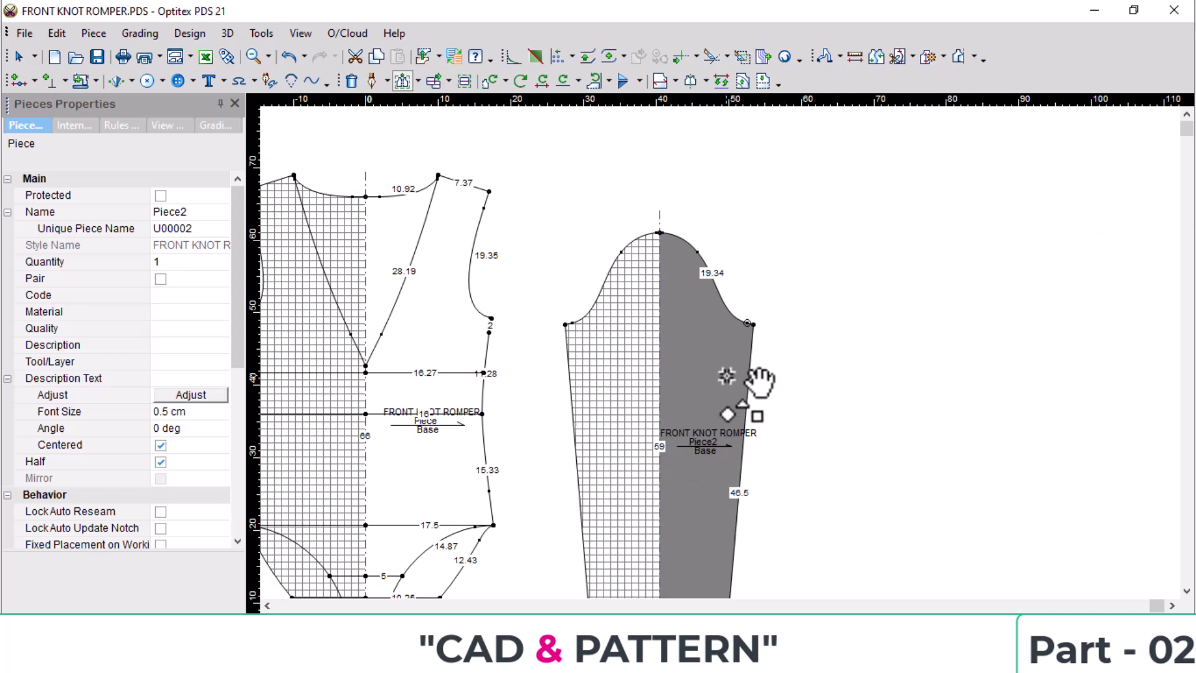
Fine-tune the sleeve cap by moving the curve point beside its peak -0.02 horizontally and 0.01 vertically.
scroll(754, 330, "up", 2)
scroll(725, 329, "down", 1)
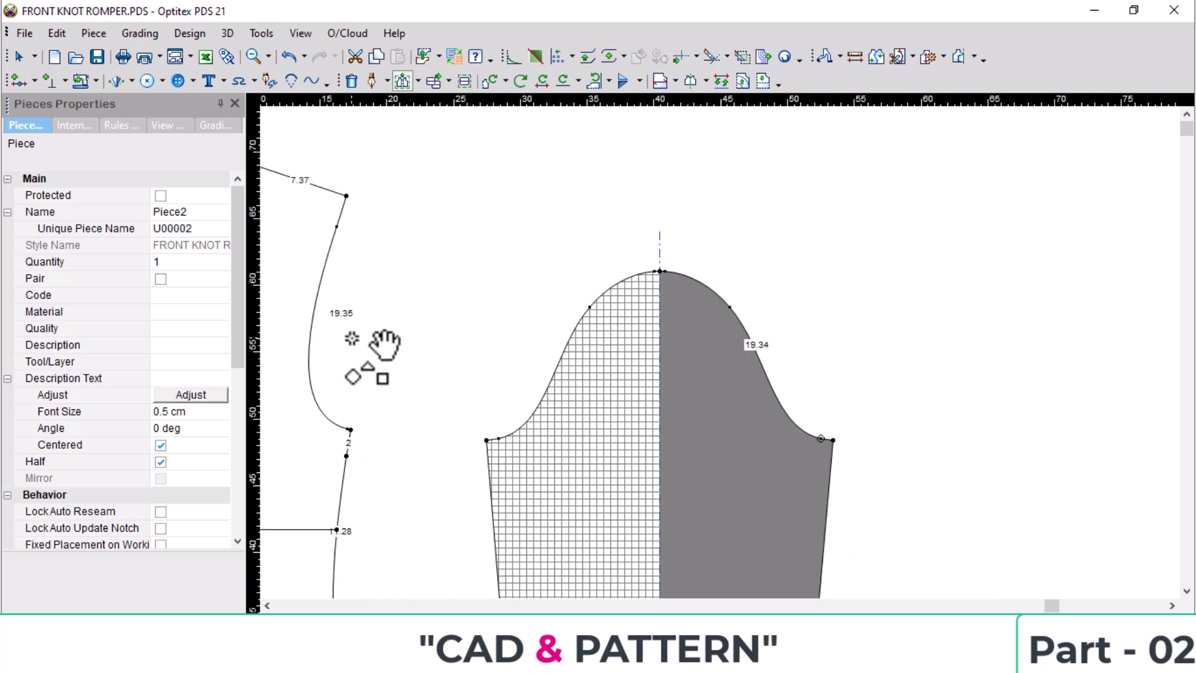
key("m")
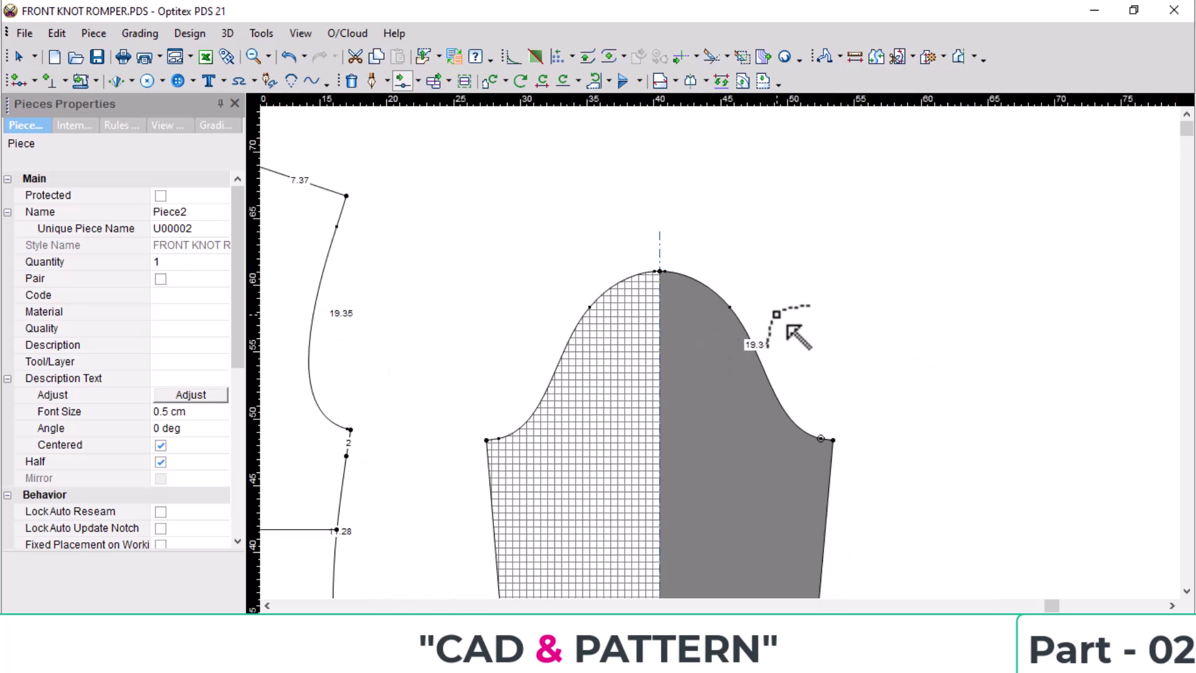
scroll(742, 312, "up", 1)
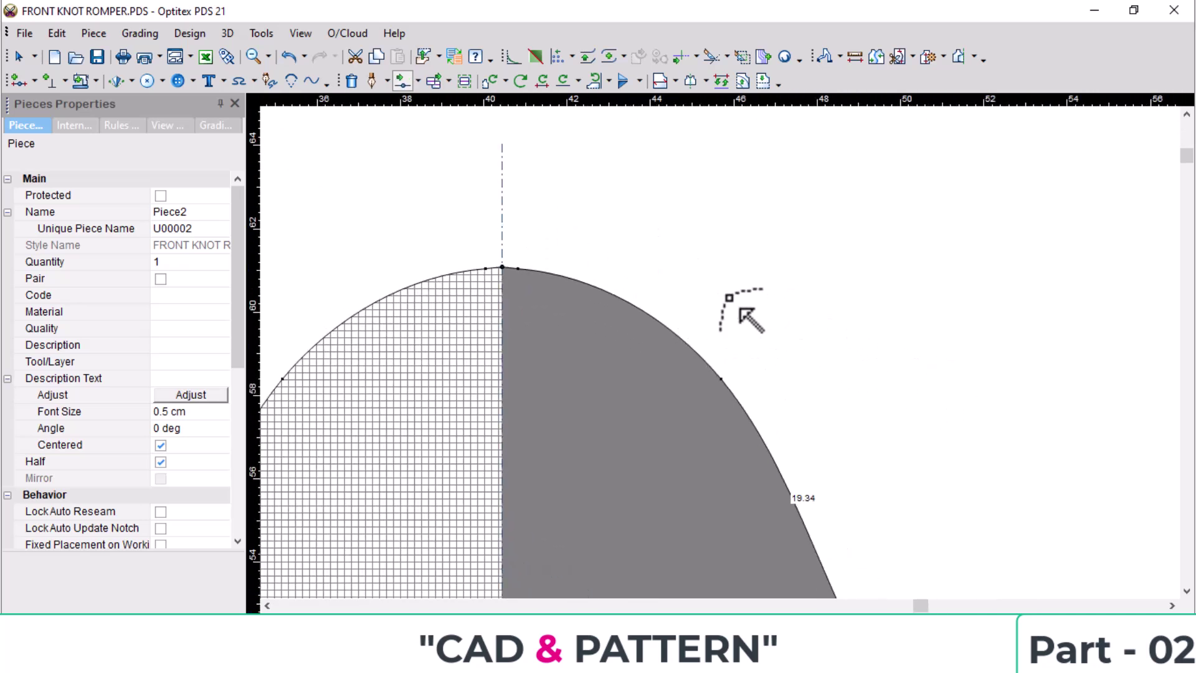
scroll(601, 313, "up", 2)
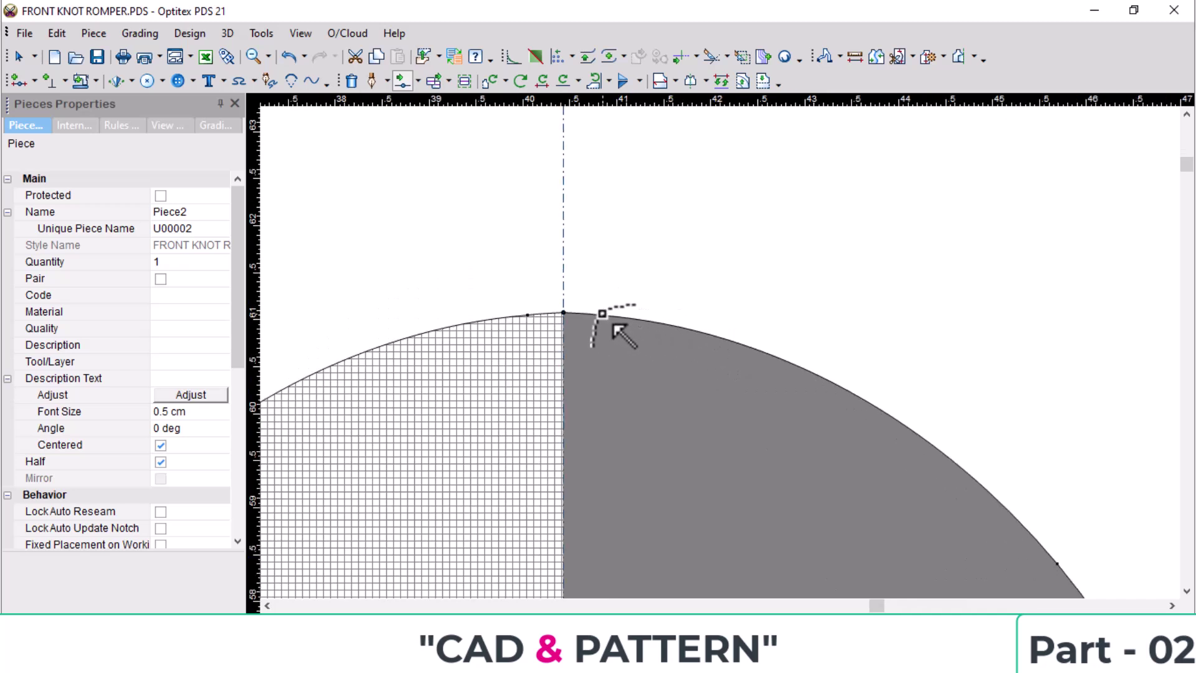
left_click_drag(601, 314, 599, 311)
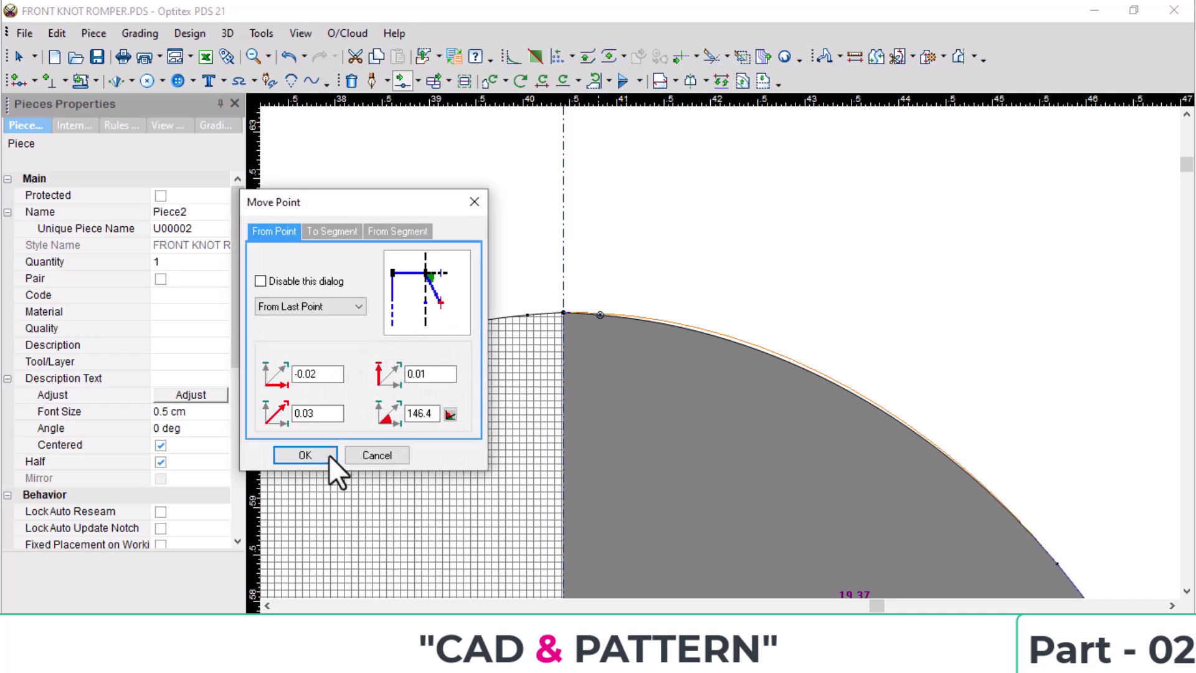
left_click(329, 454)
scroll(1040, 416, "down", 6)
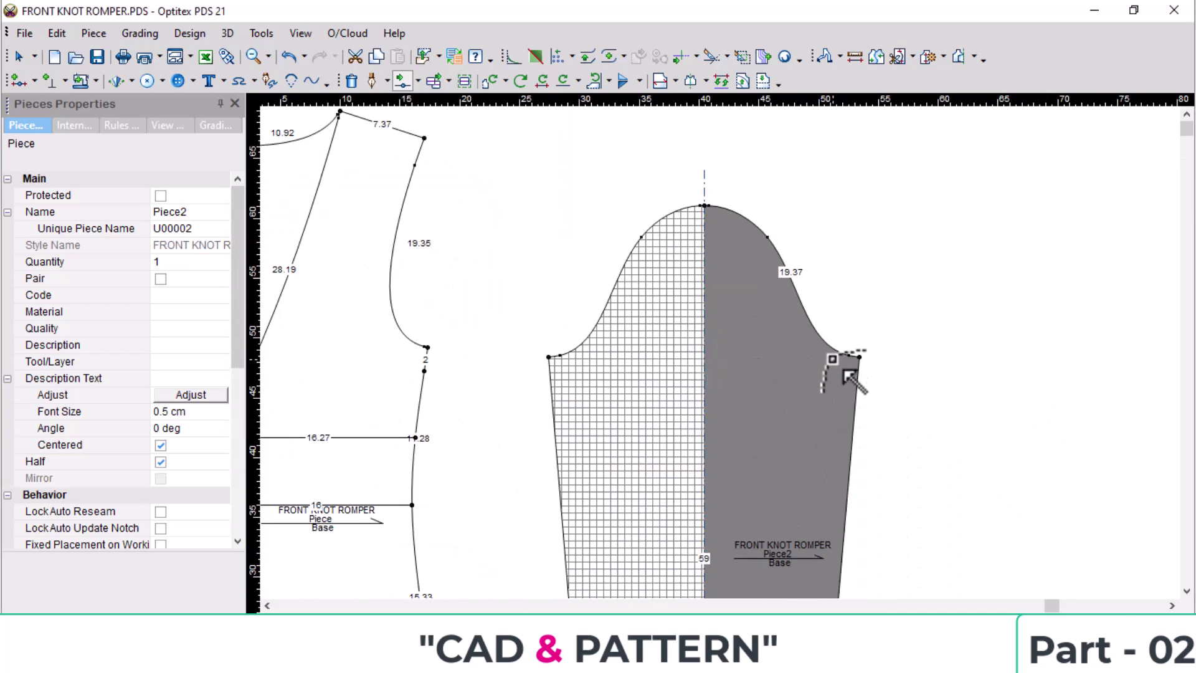
Switch to the tech pack PDF and check the sleeve measurements in the specification table and the garment sketch.
scroll(804, 407, "down", 1)
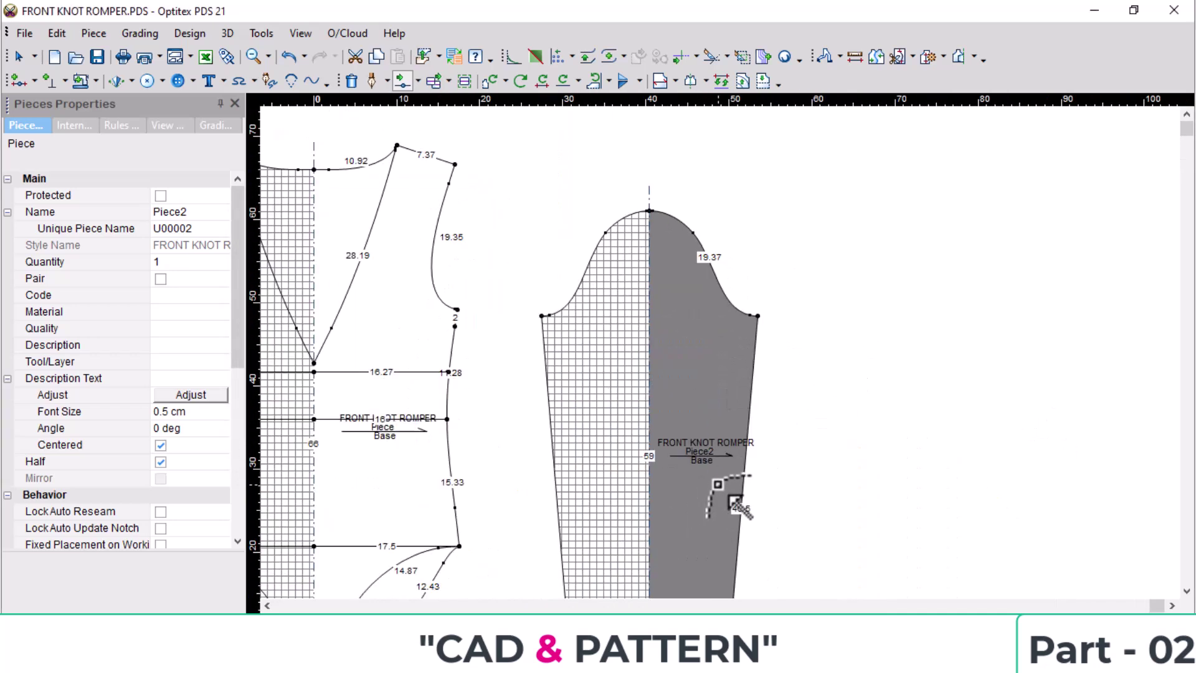
left_click(603, 659)
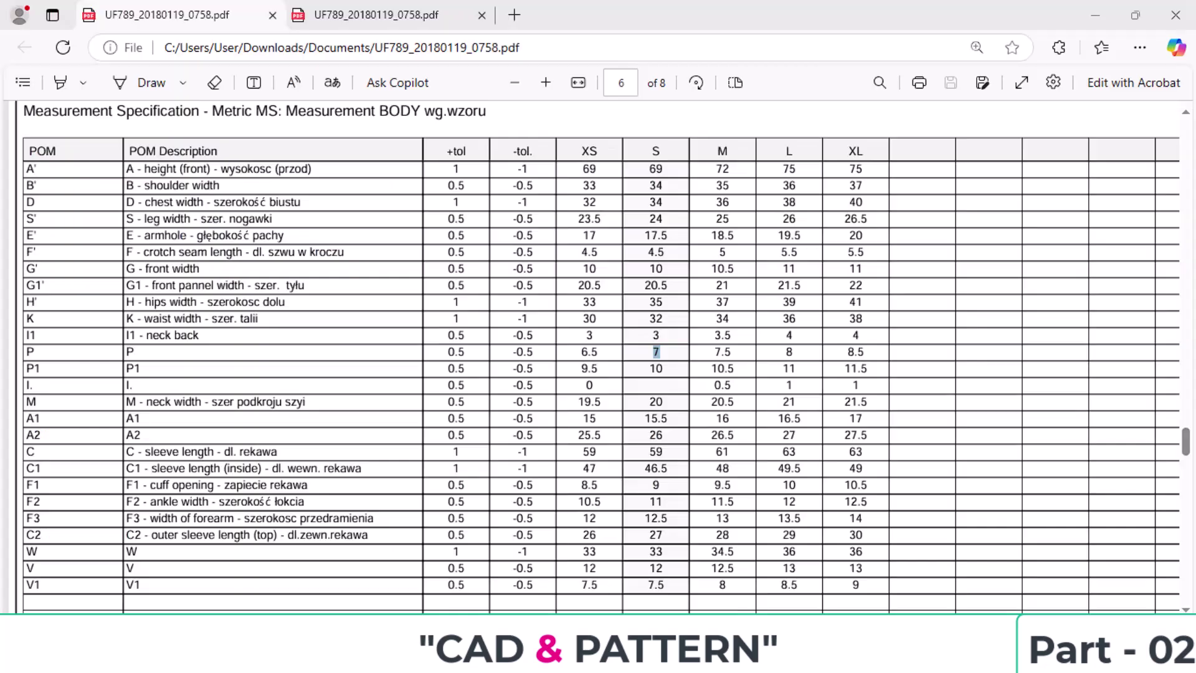
left_click(387, 11)
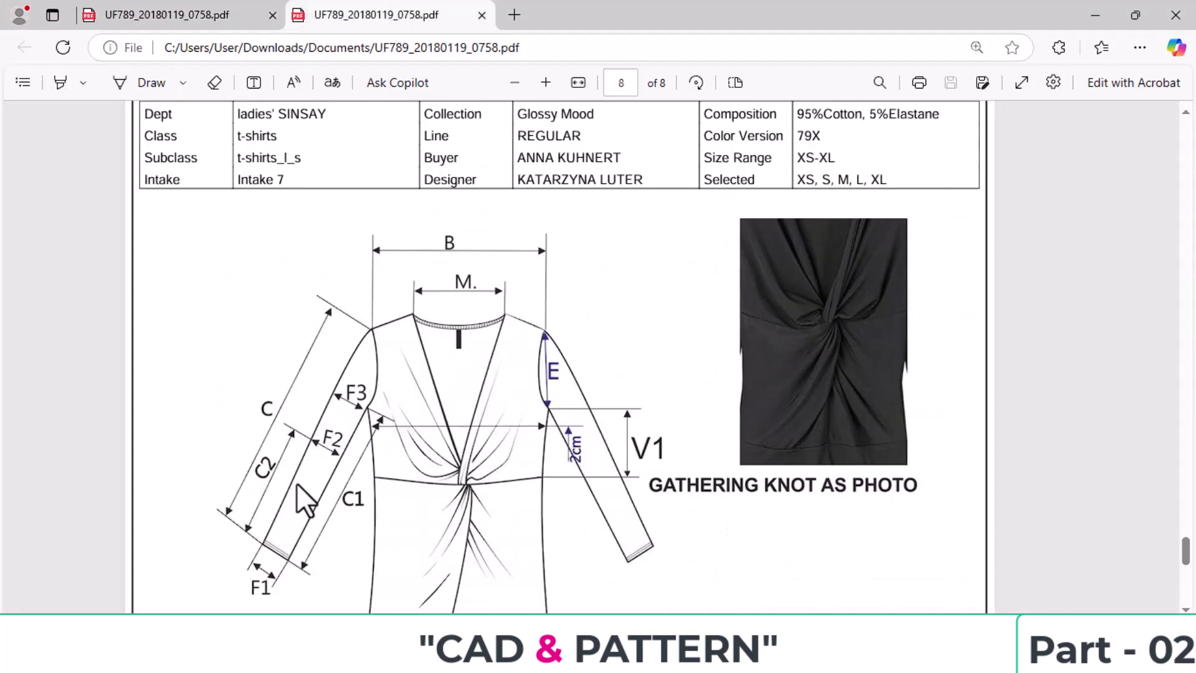
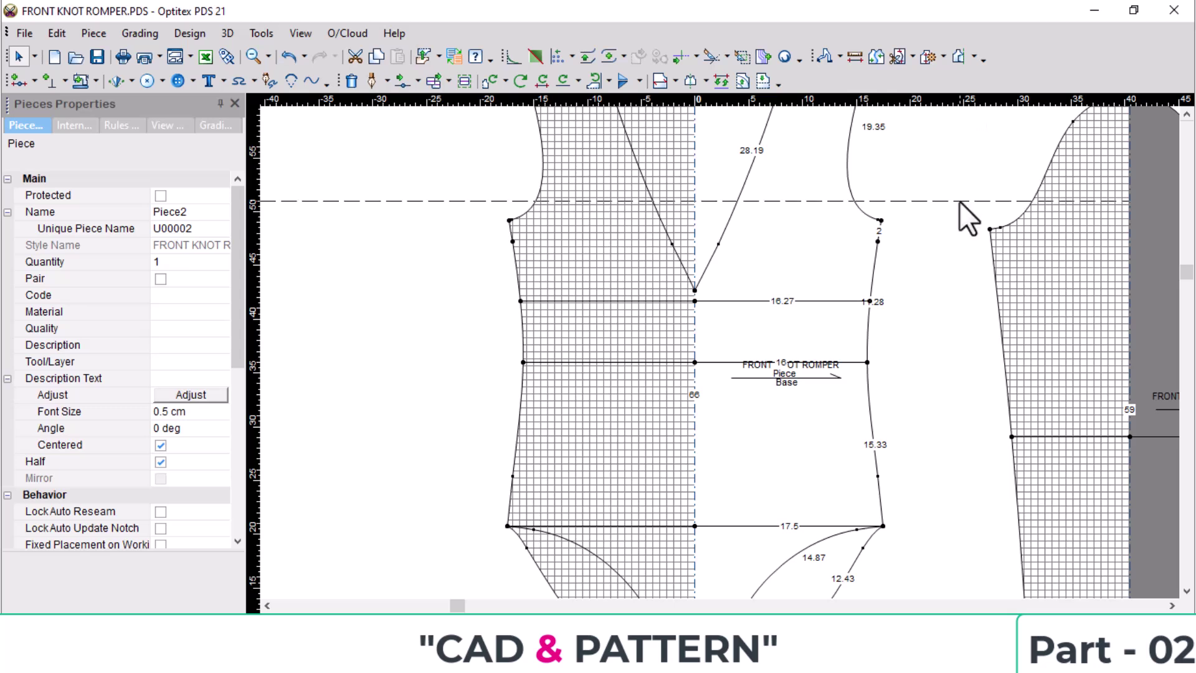
Place a horizontal guide line 12 cm above the 17.5 cm hip line of the body piece.
left_click(882, 525)
type("g")
type("12")
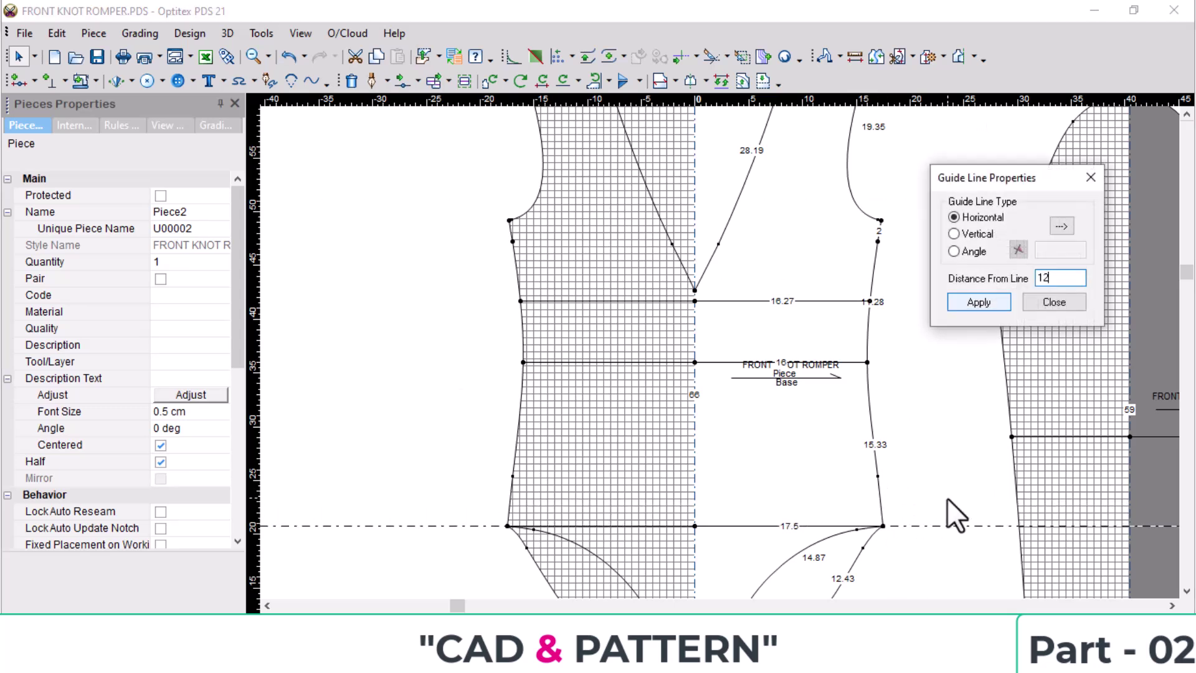
key("Return")
left_click(1091, 177)
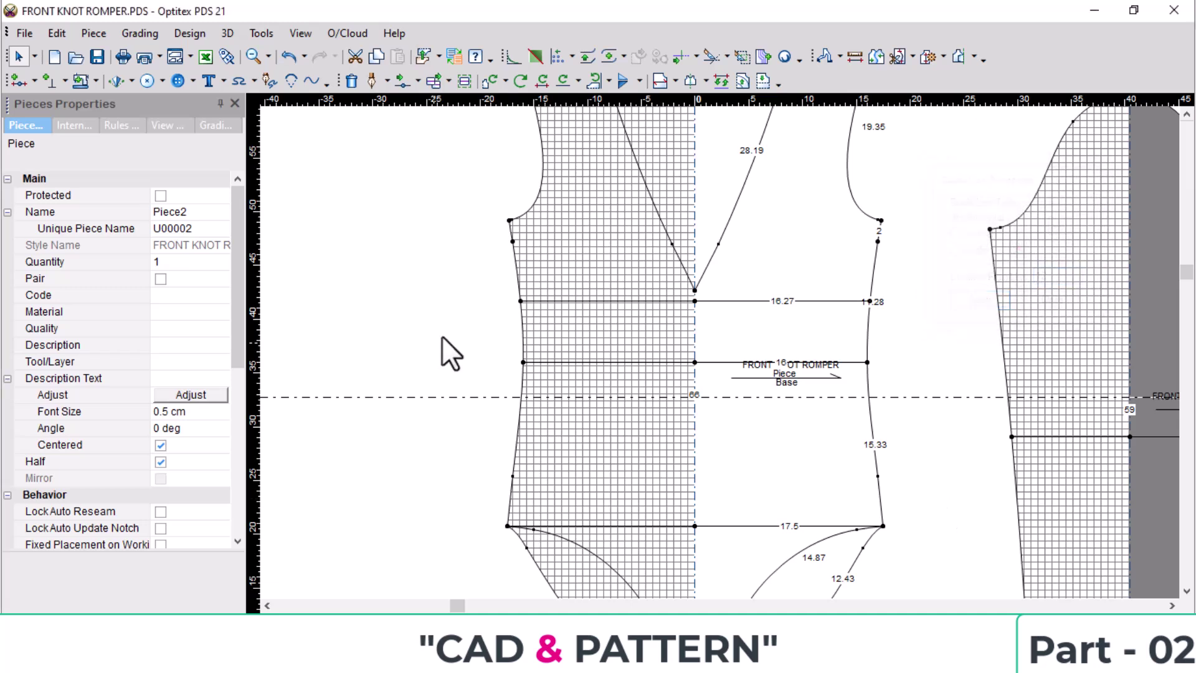
Turn off Half on the sleeve and body pieces and draft a line along the guide from the body's centre edge to its side seam.
left_click(824, 380)
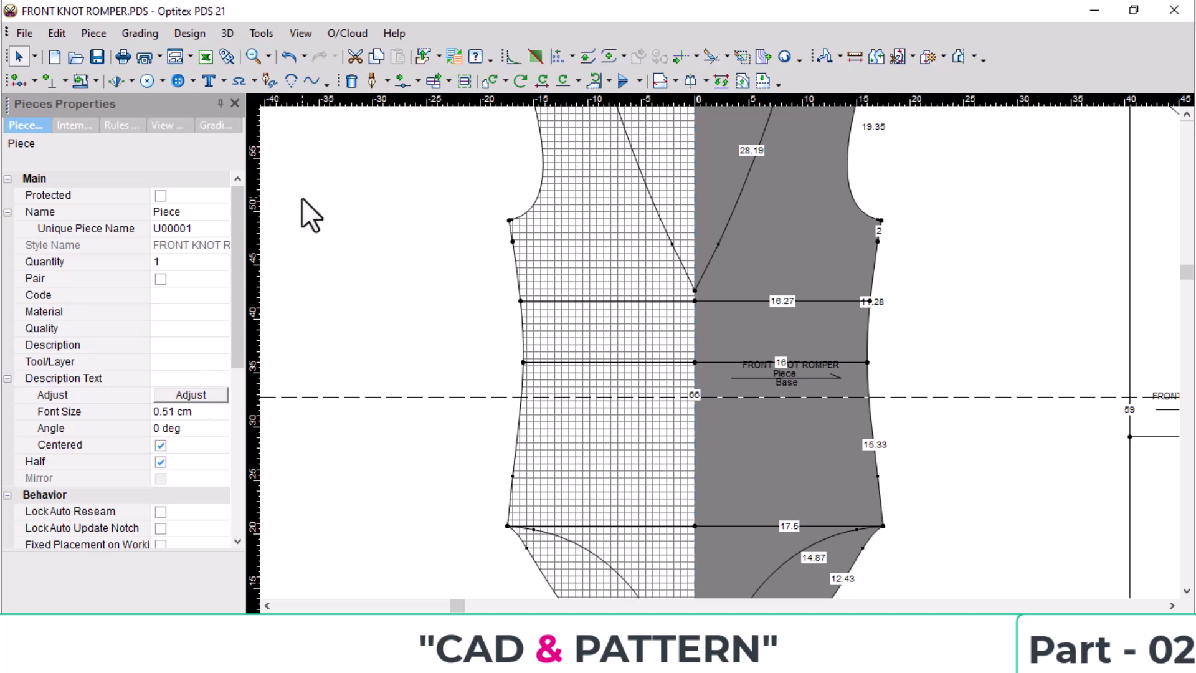
left_click(161, 462)
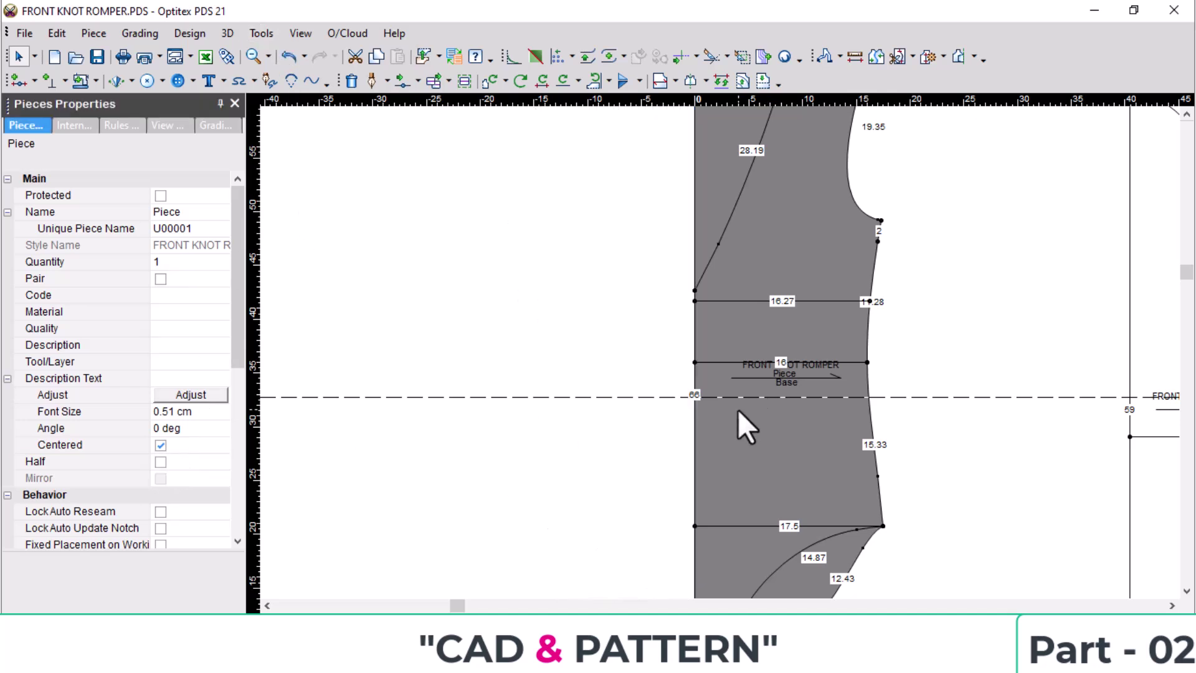
key("d")
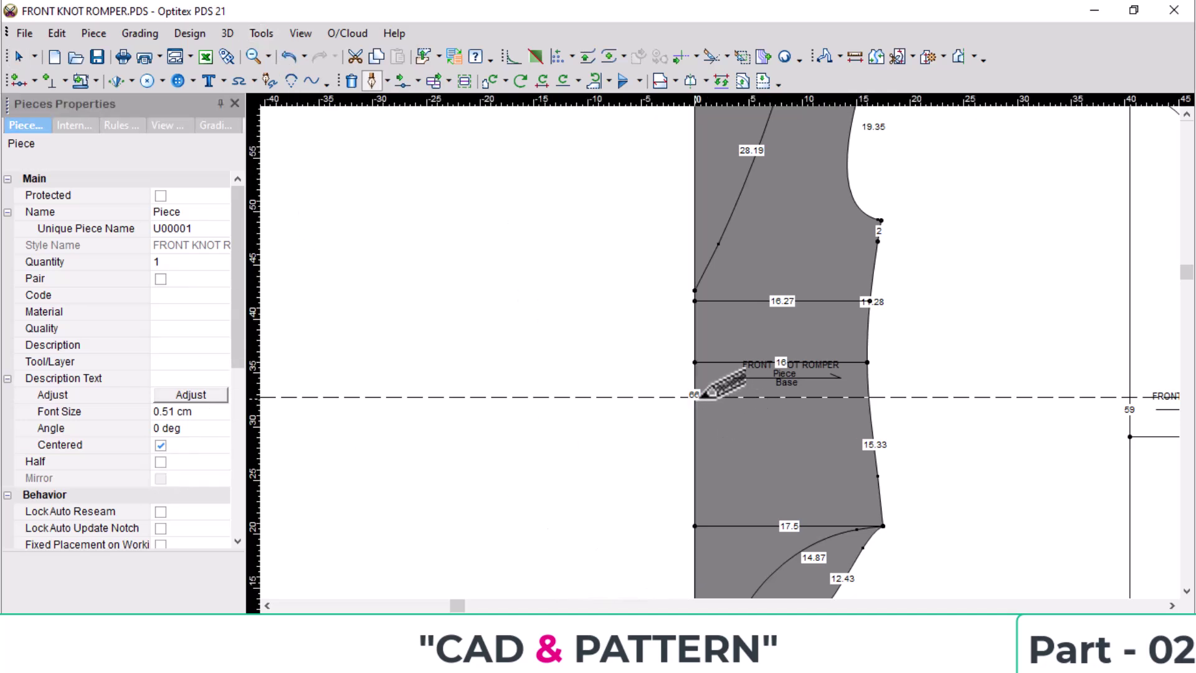
left_click(695, 397)
key("Return")
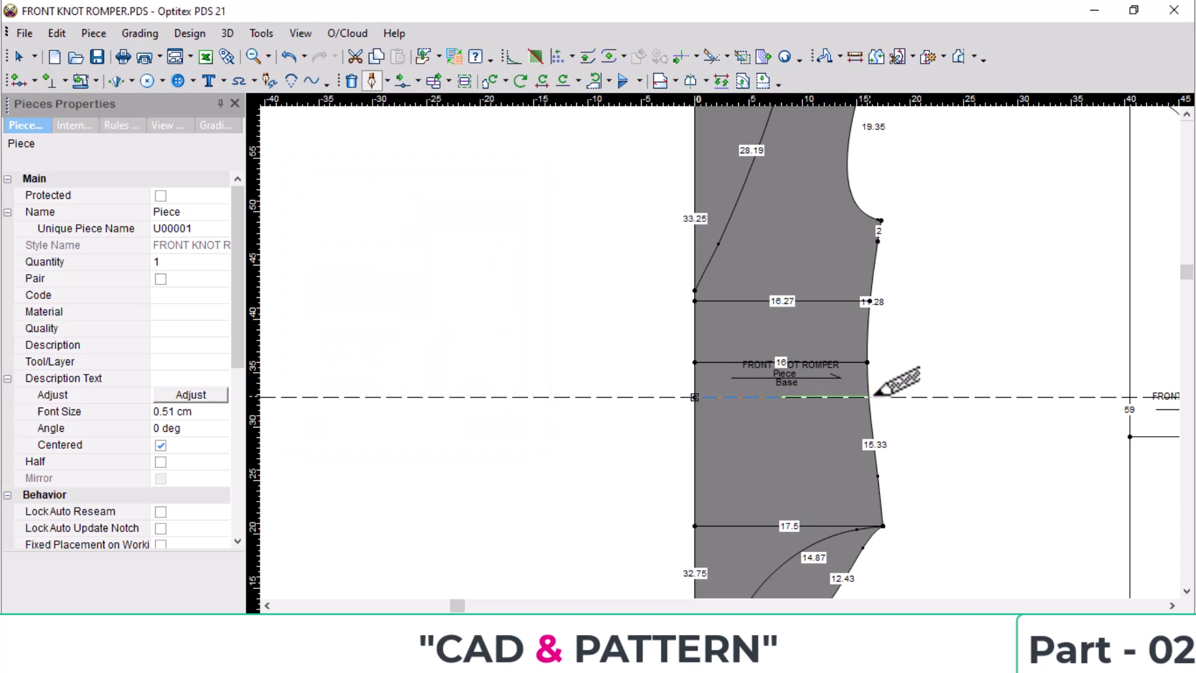
left_click(869, 397)
key("Return")
right_click(1050, 308)
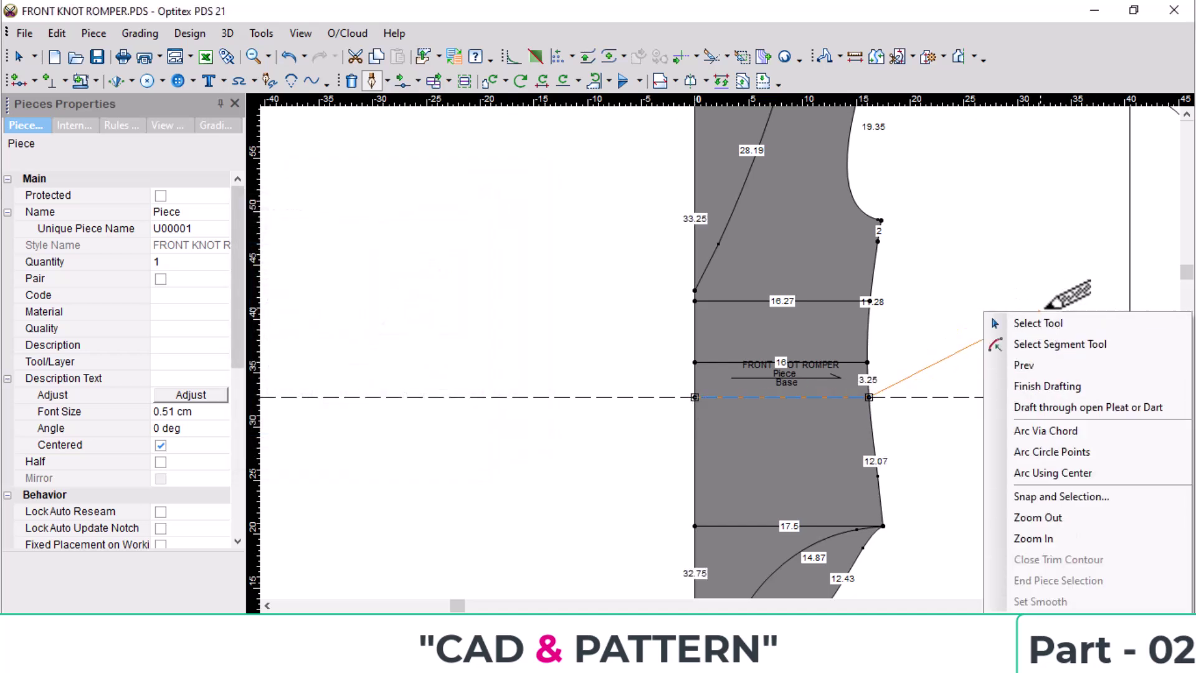
left_click(1037, 324)
Delete the body's 16 cm waist line and add a notch at its side seam point.
scroll(715, 348, "up", 3)
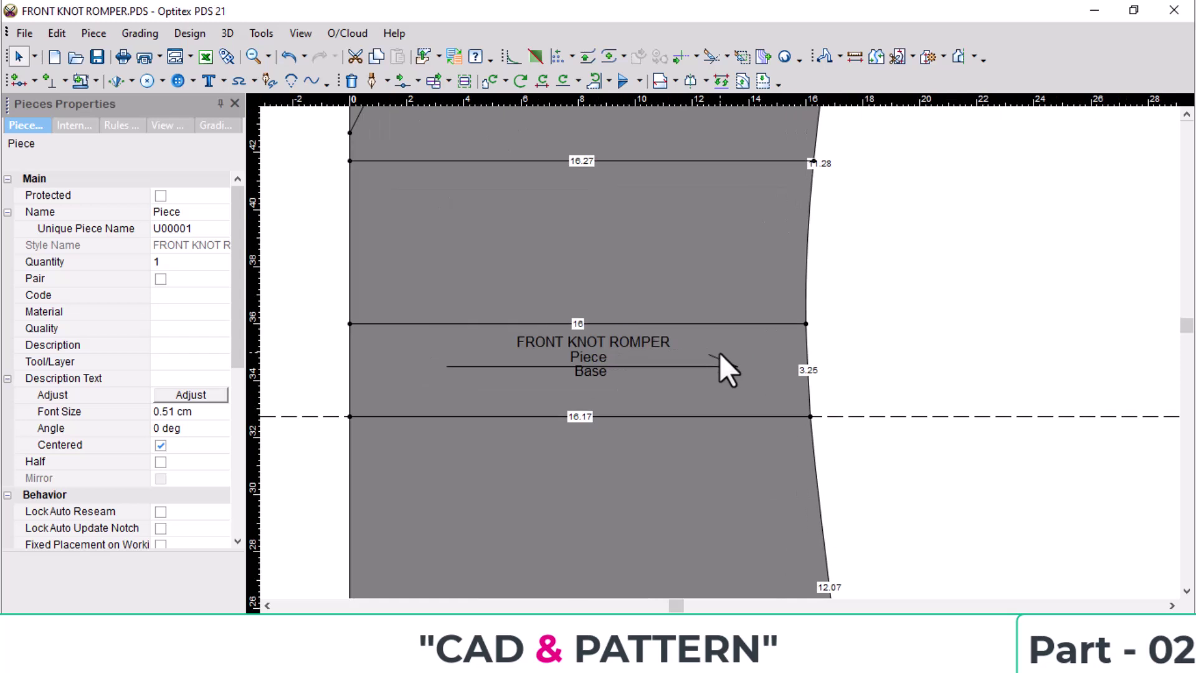
key("Delete")
left_click(761, 324)
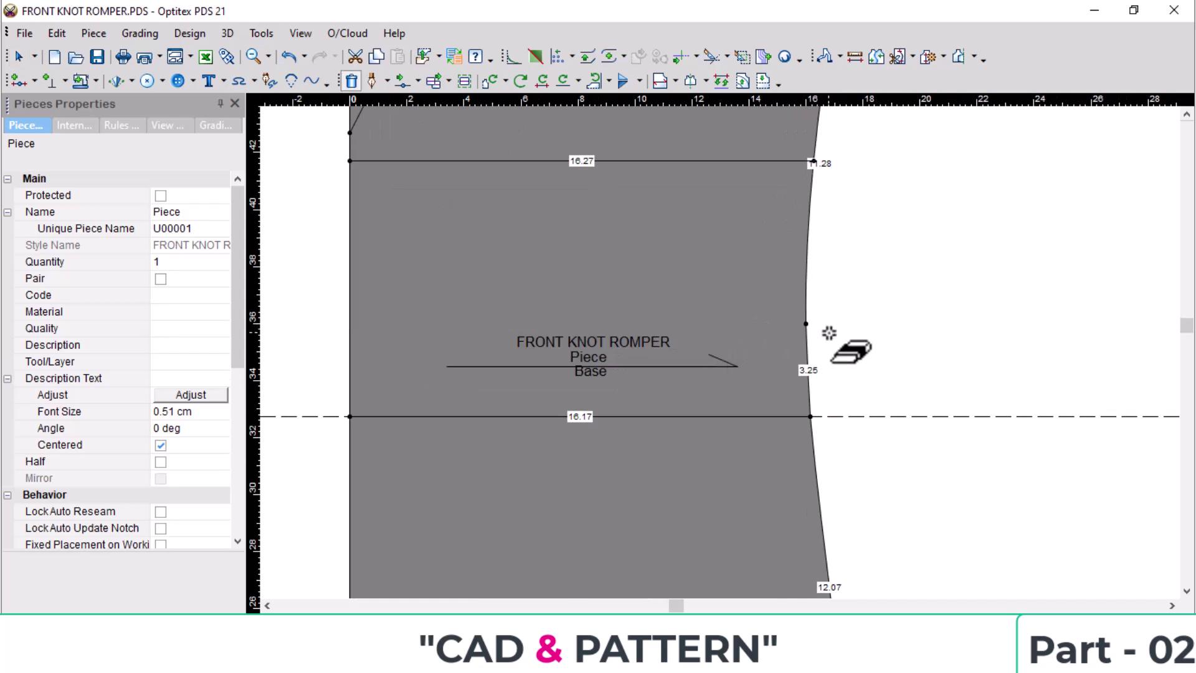
key("n")
left_click(807, 324)
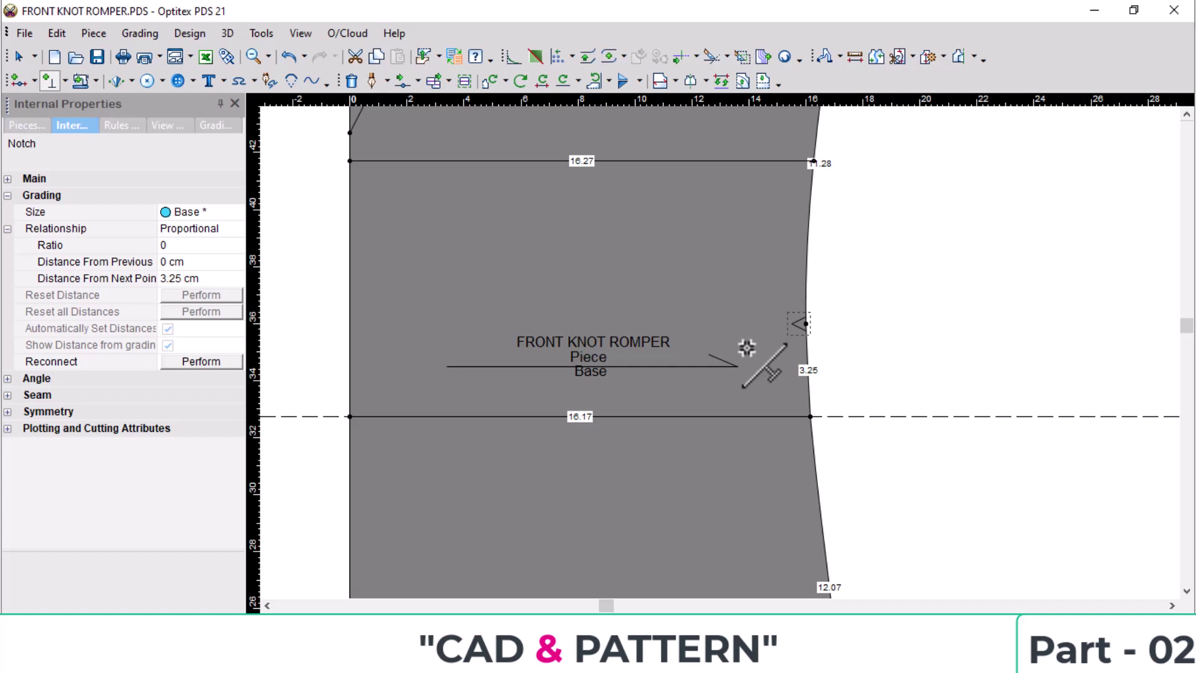
Set the body piece as a half piece along its centre edge, from the crotch point up to the neckline point.
scroll(747, 348, "down", 4)
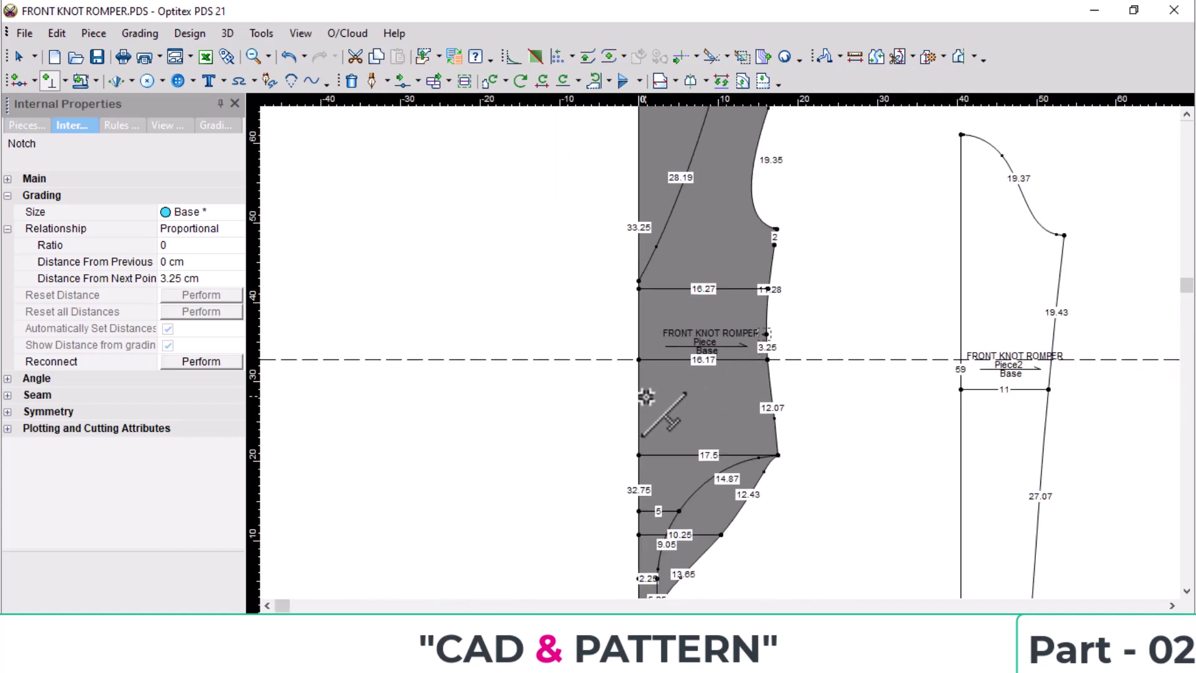
scroll(645, 558, "down", 1)
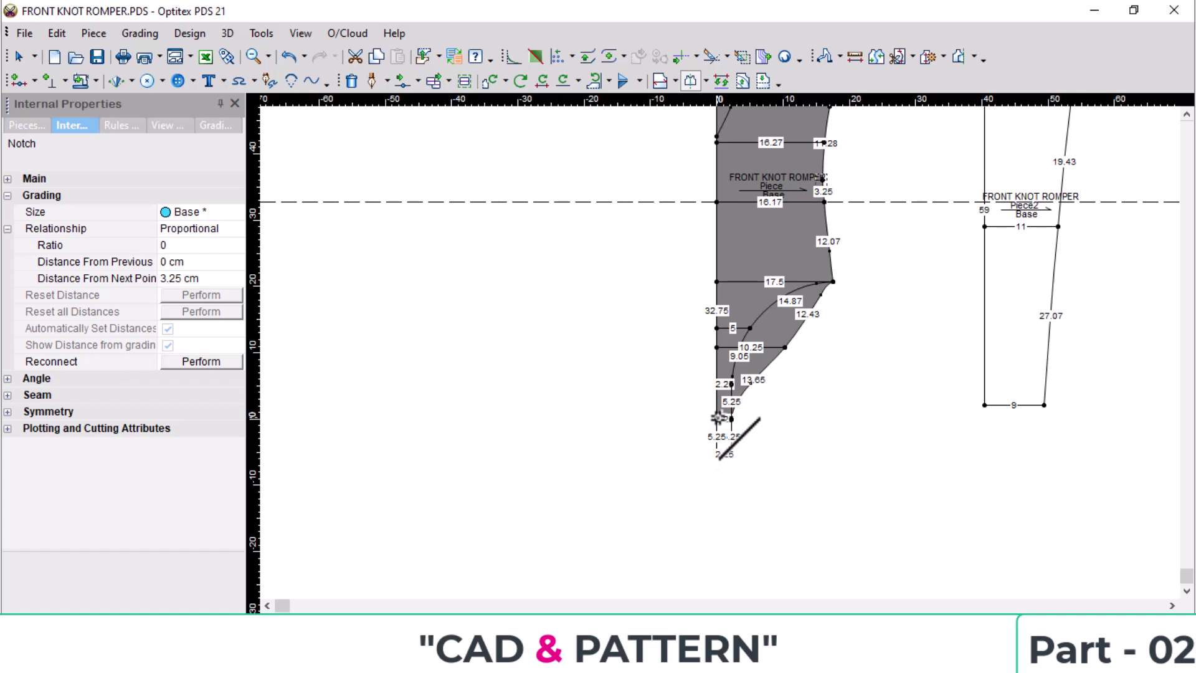
scroll(729, 121, "up", 2)
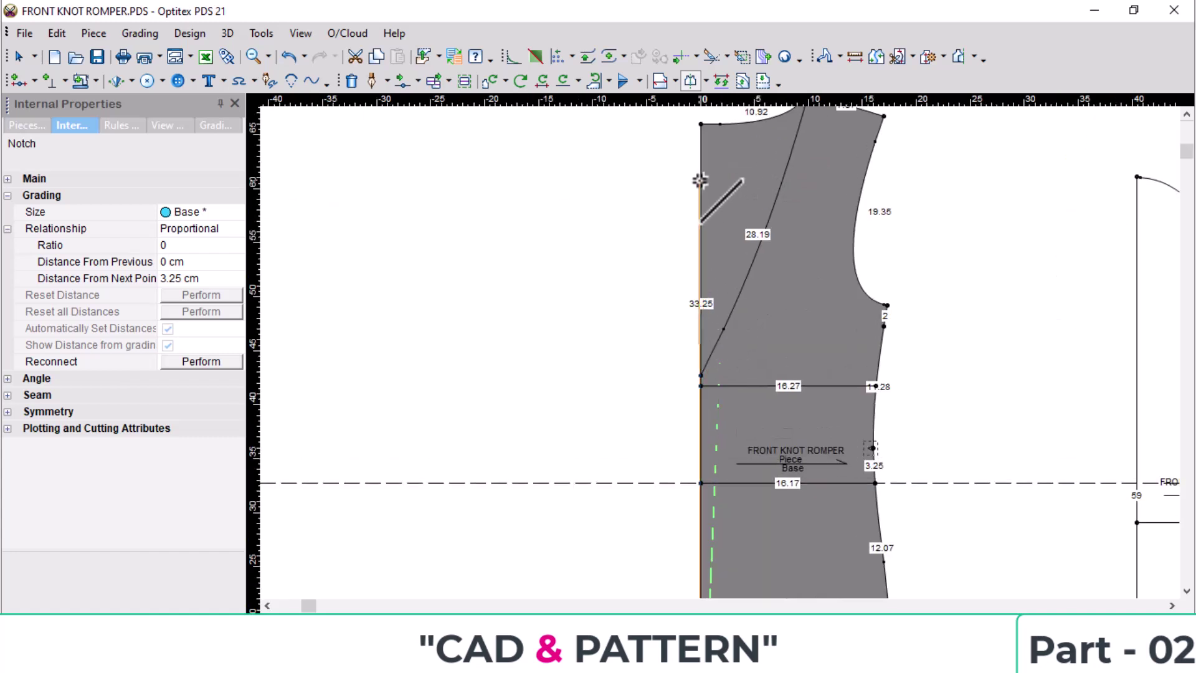
left_click(703, 127)
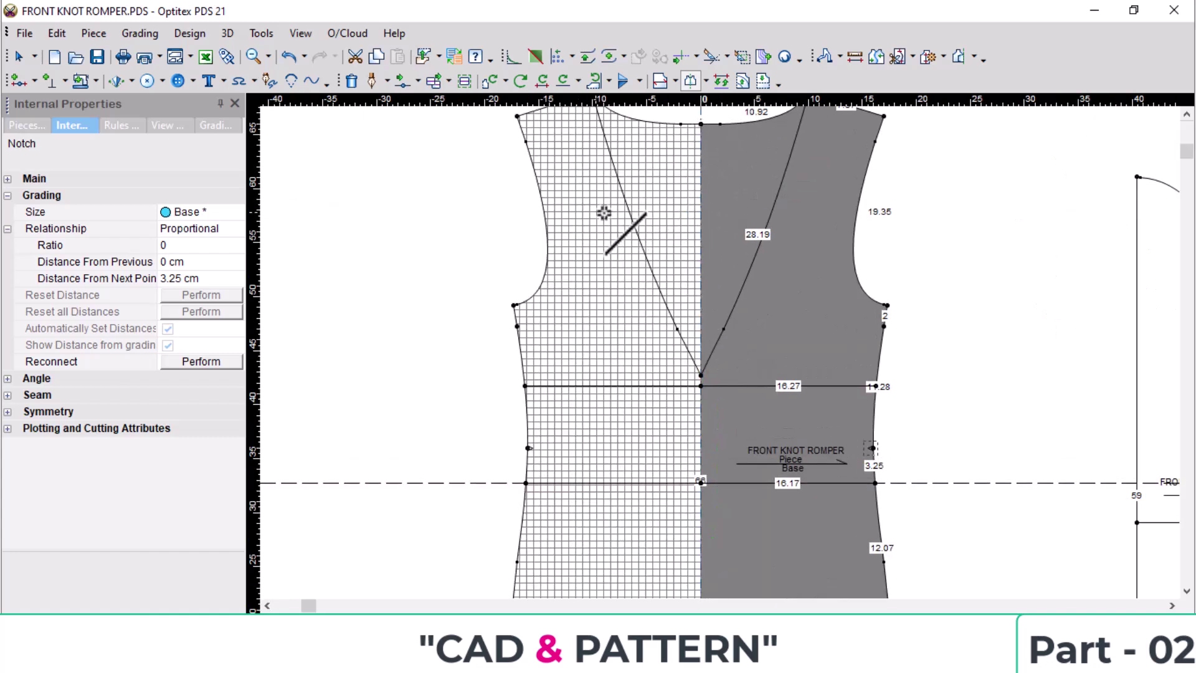
right_click(940, 267)
left_click(1009, 274)
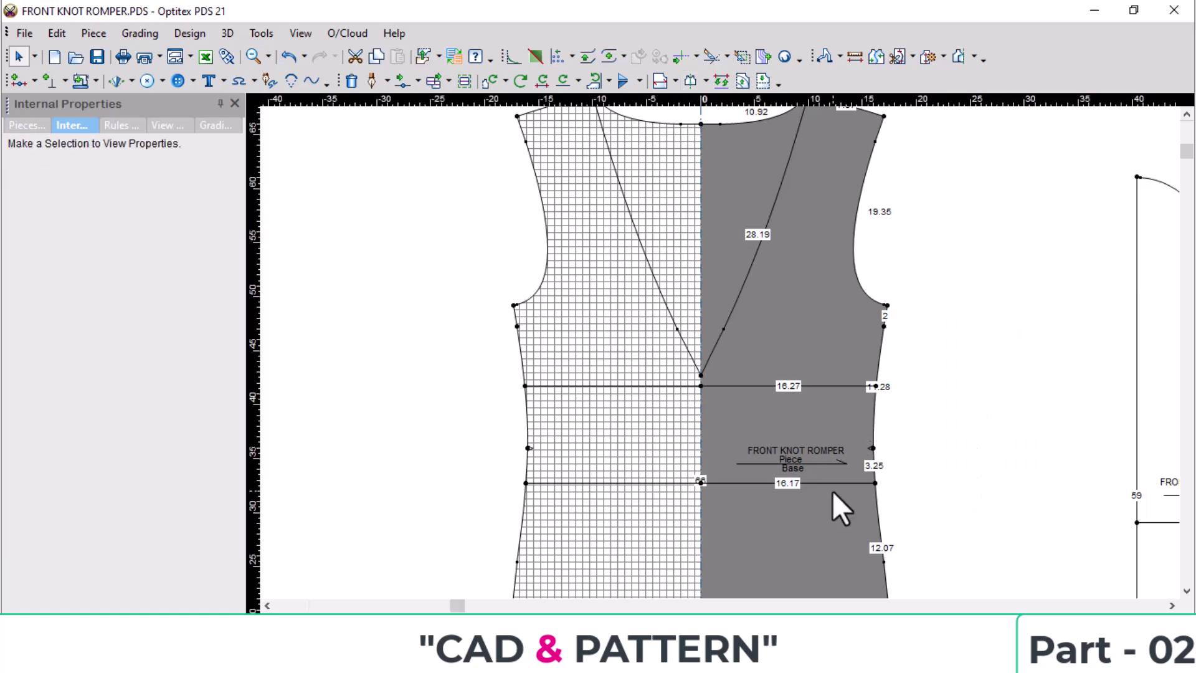
Build a lower front piece from the 2.25 cm crotch line, inner leg curve, side seam and 16.17 cm line, and place it beside the body.
scroll(833, 491, "down", 2)
scroll(741, 345, "up", 2)
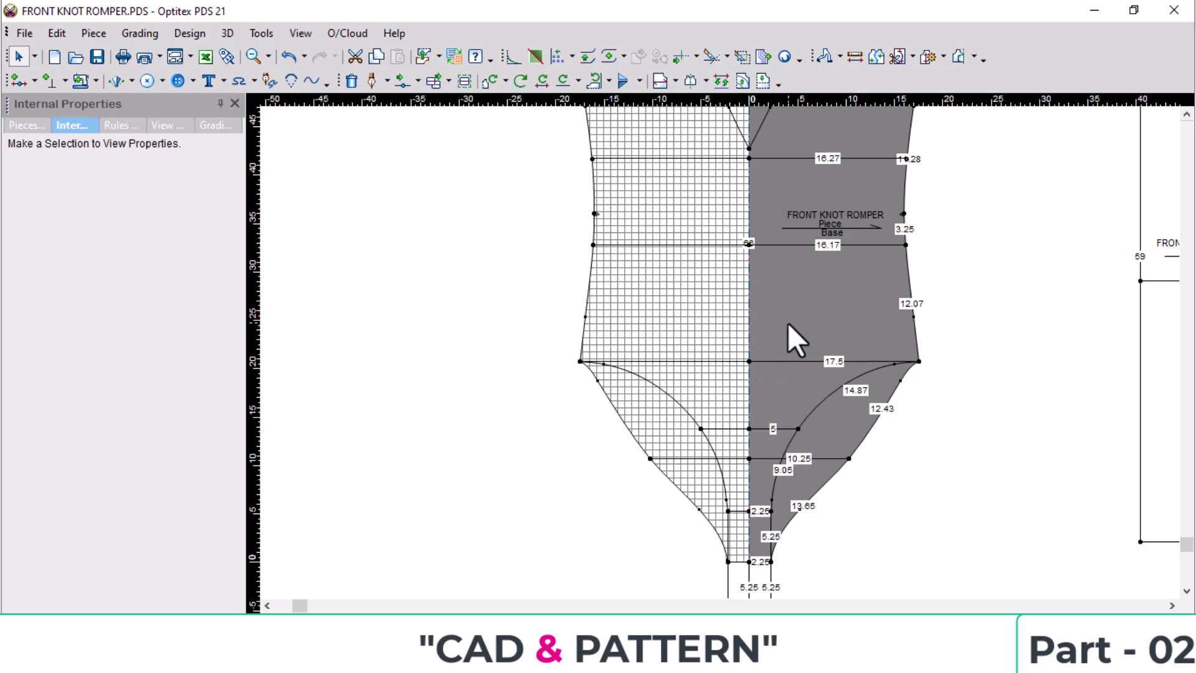
scroll(877, 461, "up", 2)
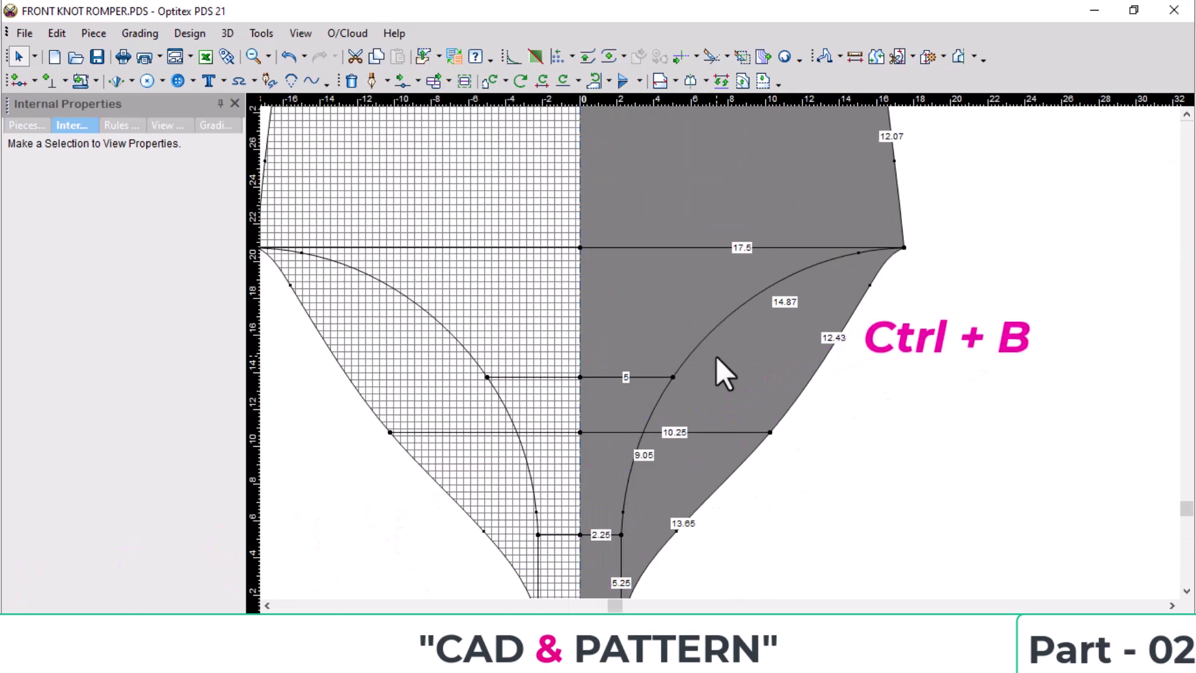
key("ctrl+b")
scroll(710, 361, "up", 1)
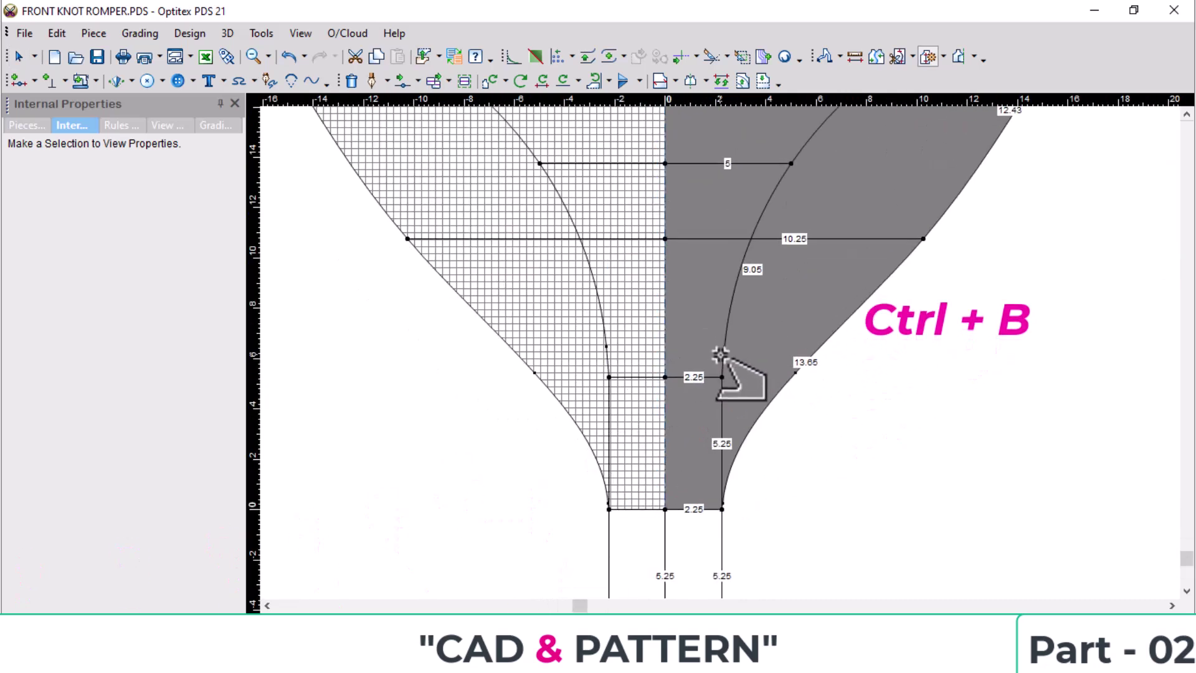
left_click(693, 377)
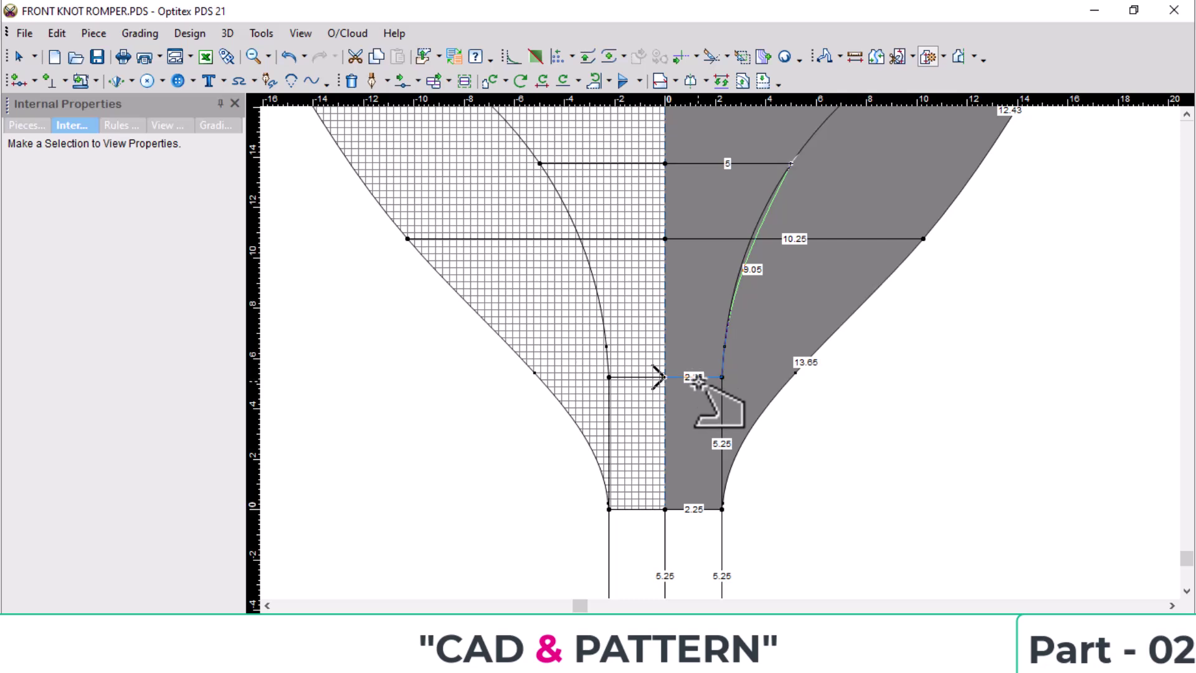
scroll(685, 280, "down", 3)
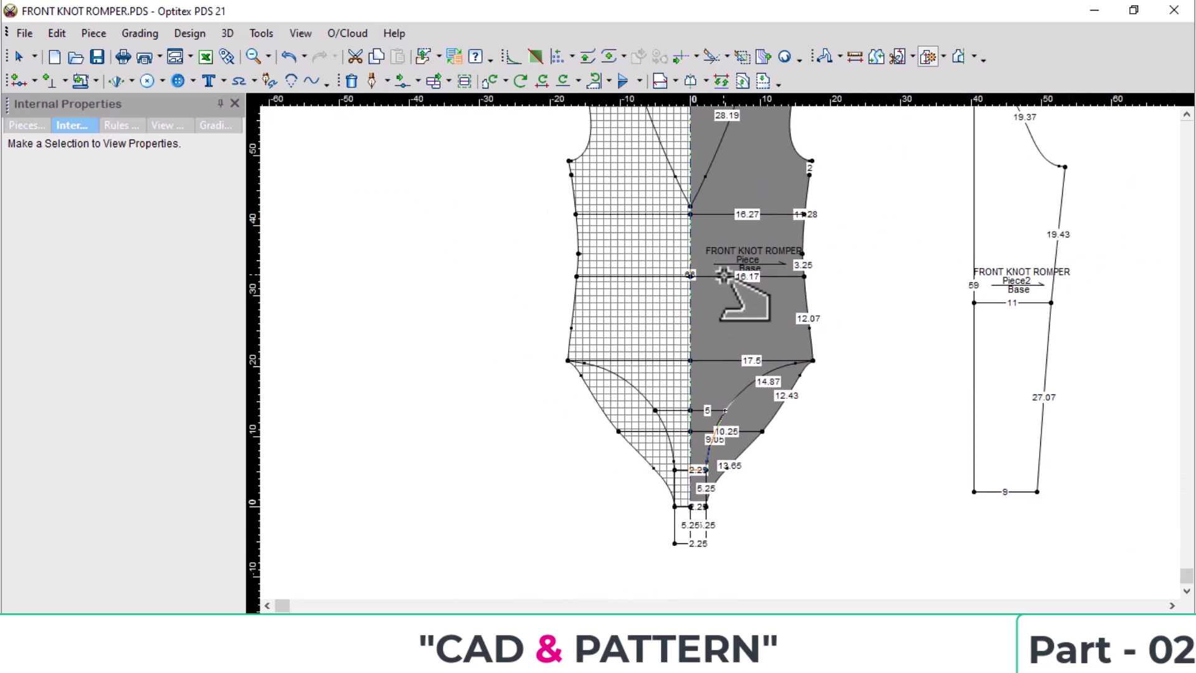
scroll(721, 354, "up", 1)
left_click(696, 332)
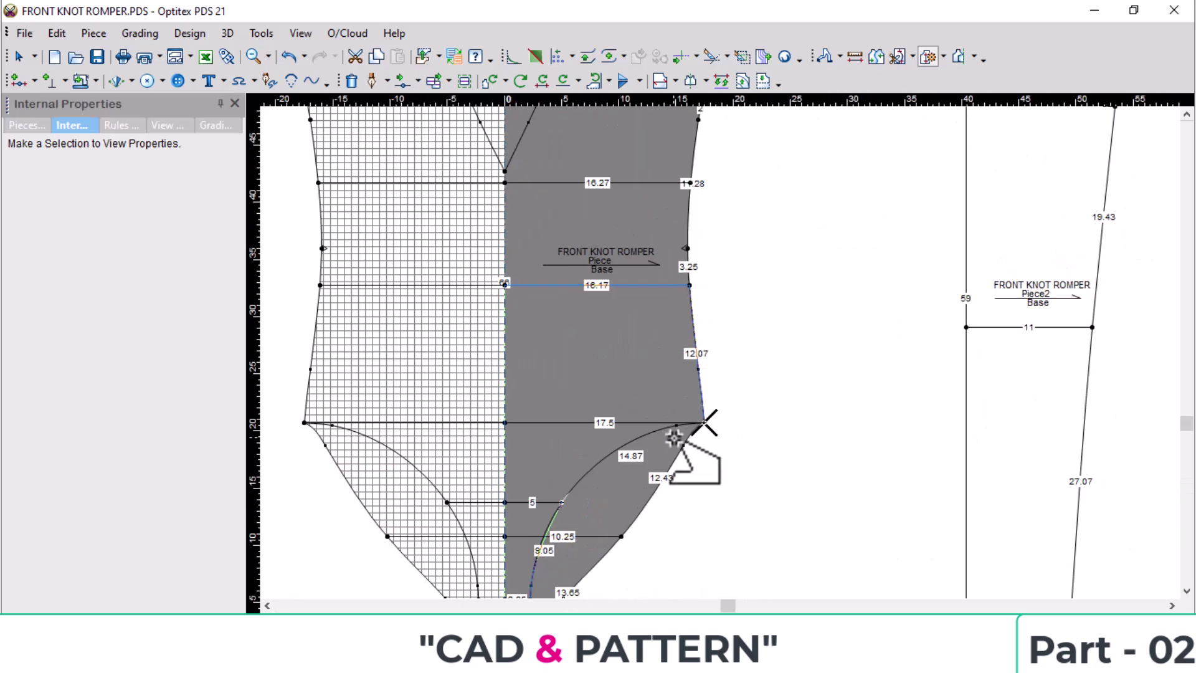
scroll(676, 436, "up", 1)
left_click(713, 341)
left_click(530, 364)
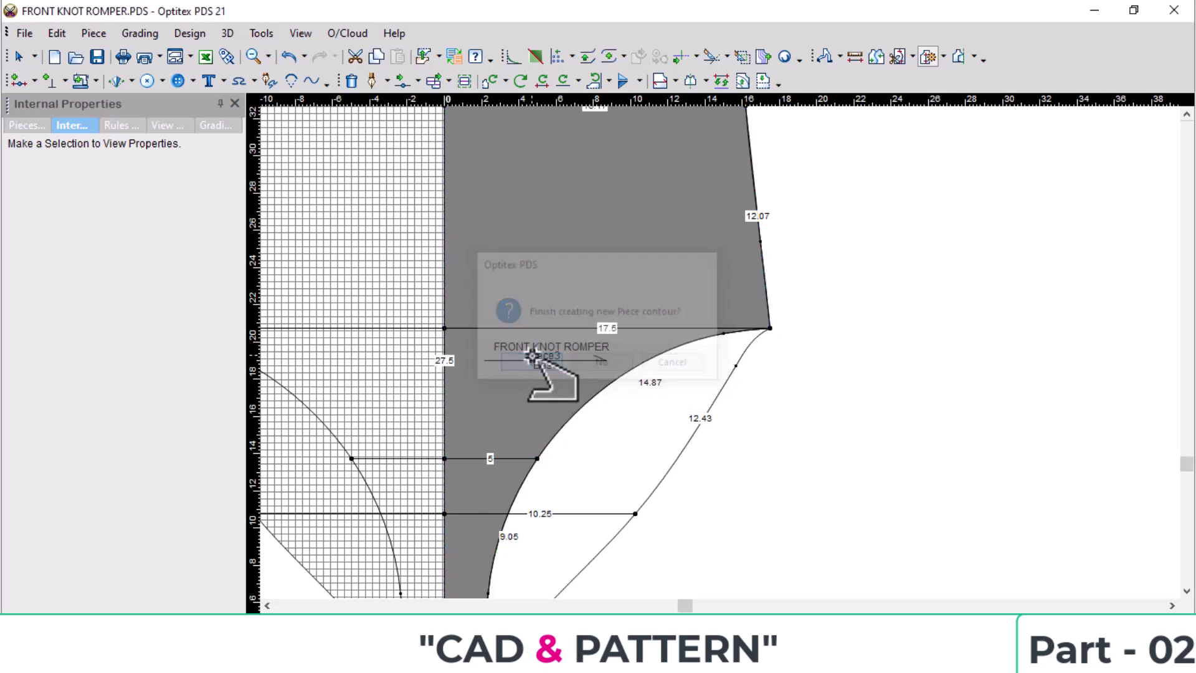
scroll(561, 334, "down", 3)
left_click(452, 377)
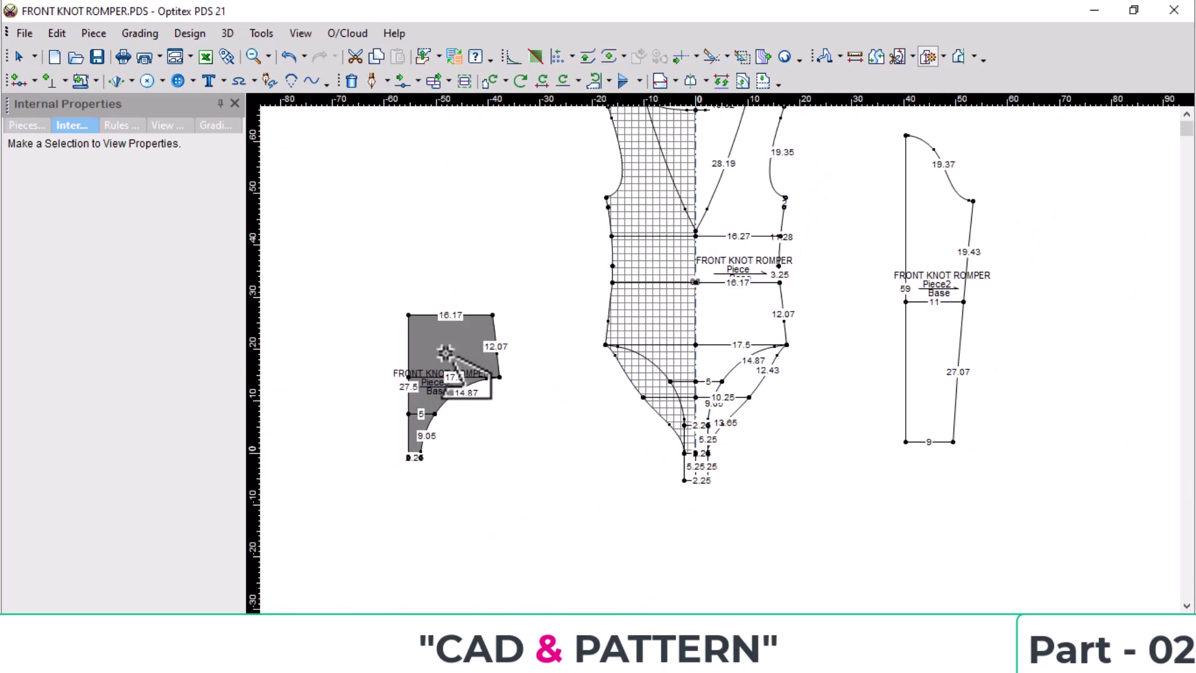
Build a waist piece from the 16.17 and 16.27 cm lines and the side seam between them, and place it on the lower front piece.
scroll(766, 393, "up", 2)
left_click(765, 398)
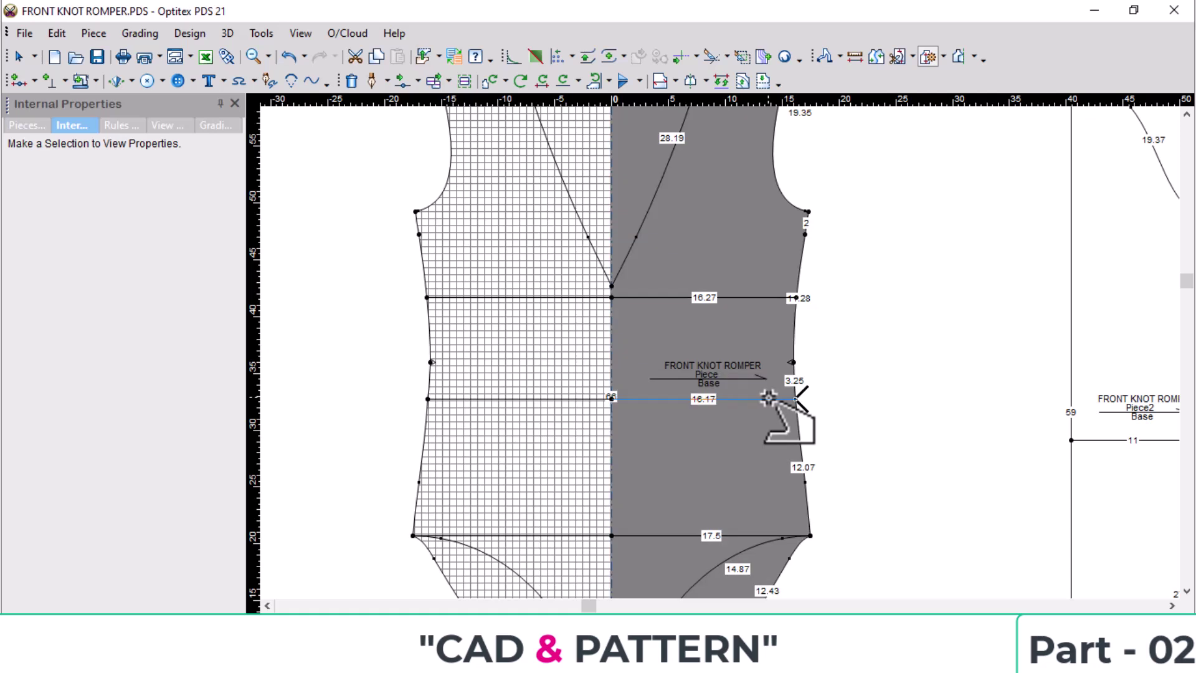
left_click(656, 297)
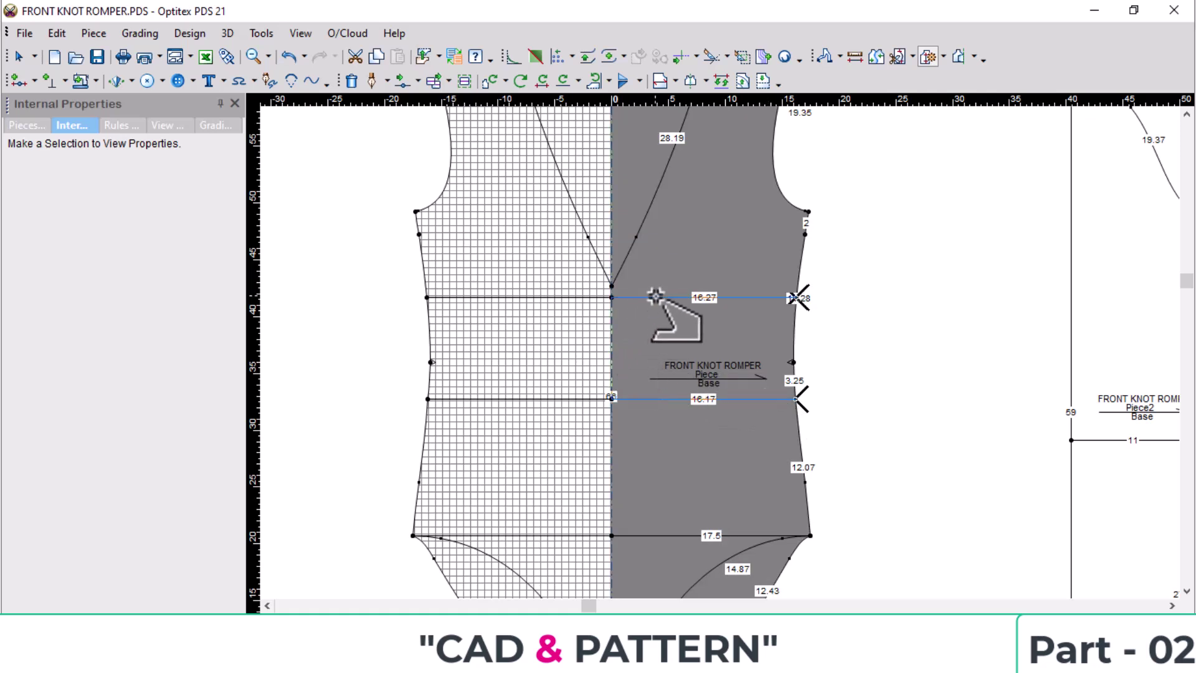
left_click(794, 321)
left_click(798, 382)
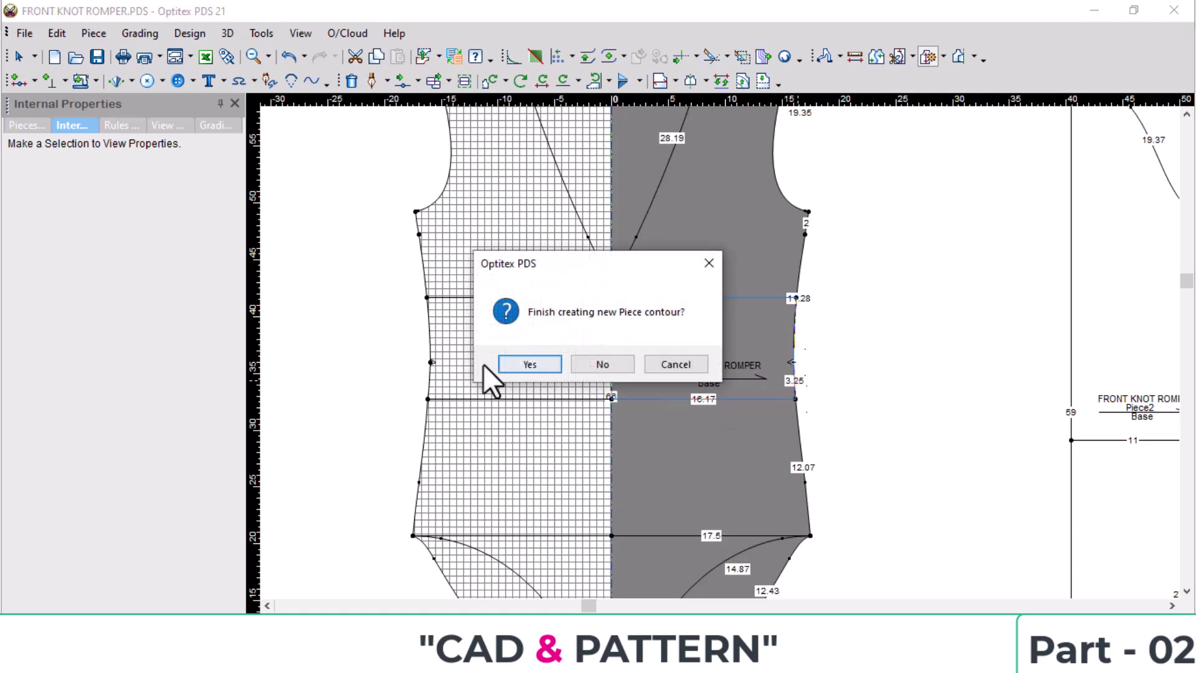
left_click(537, 365)
key("space")
scroll(579, 375, "down", 3)
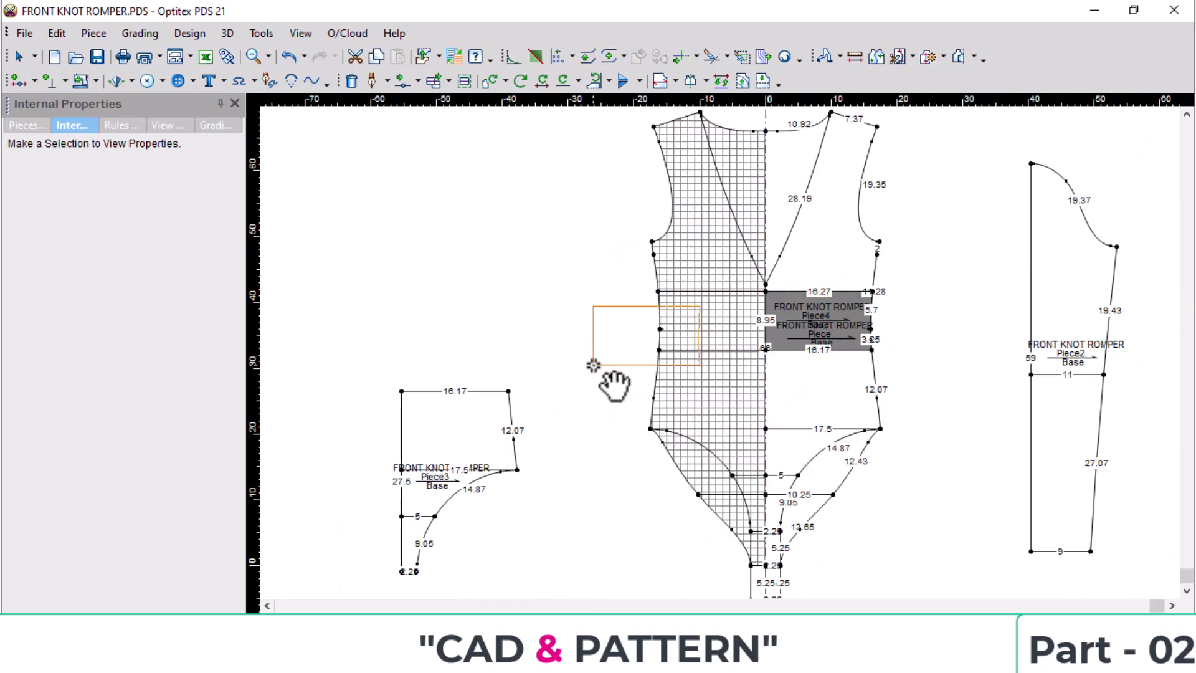
left_click(402, 391)
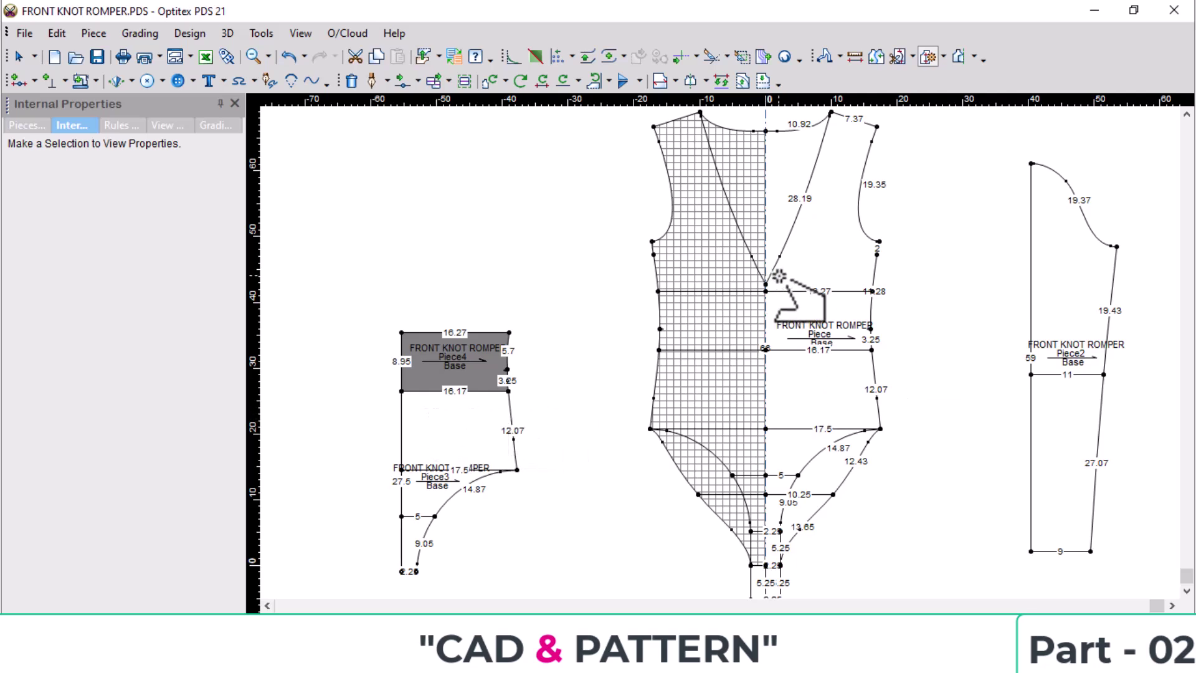
scroll(779, 274, "up", 2)
left_click(876, 392)
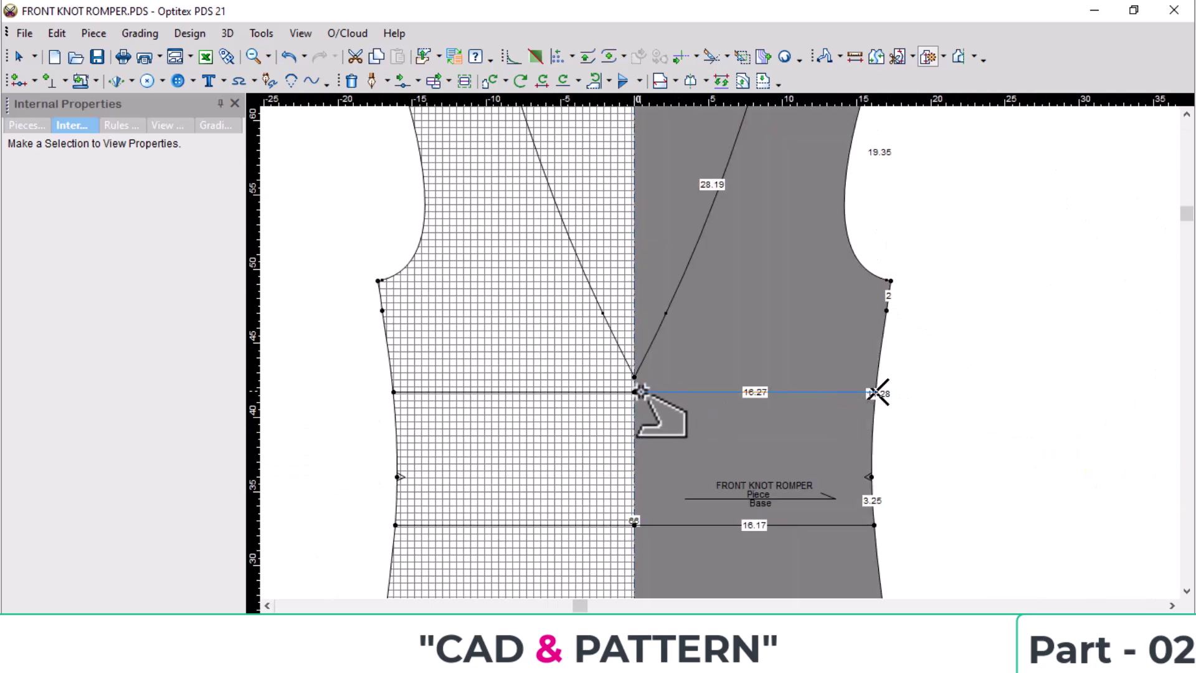
left_click(685, 276)
scroll(815, 197, "down", 1)
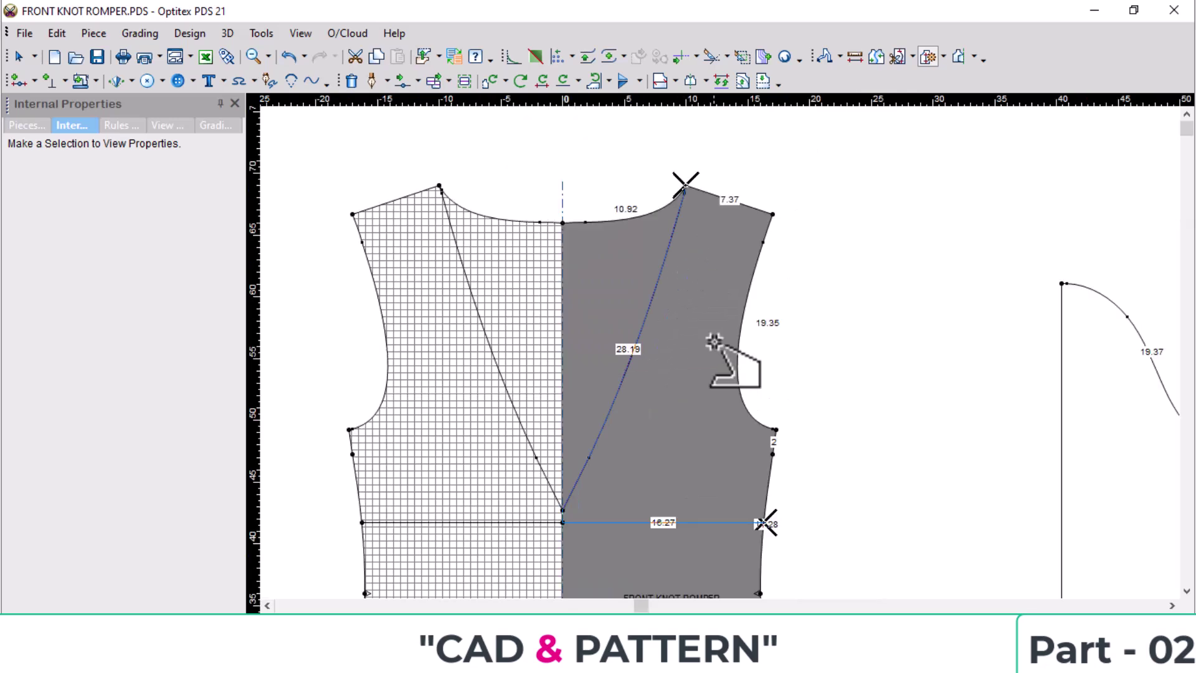
scroll(748, 187, "up", 1)
left_click(672, 402)
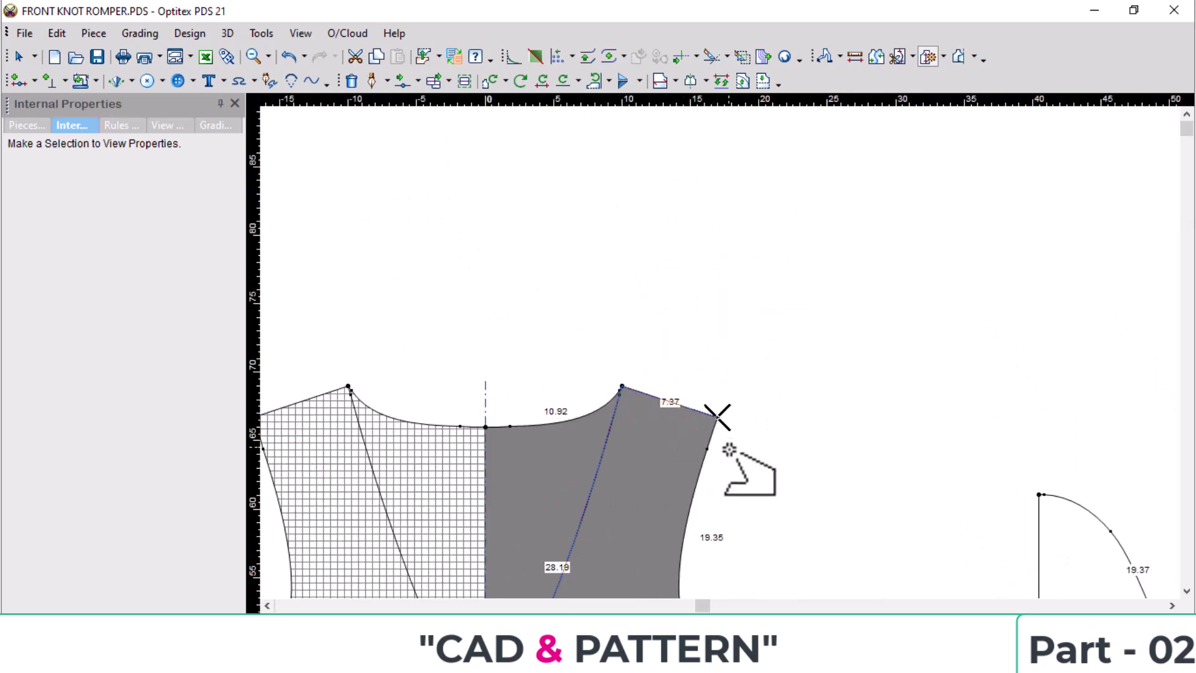
left_click(699, 478)
scroll(707, 553, "down", 1)
scroll(708, 554, "down", 1)
scroll(729, 435, "up", 4)
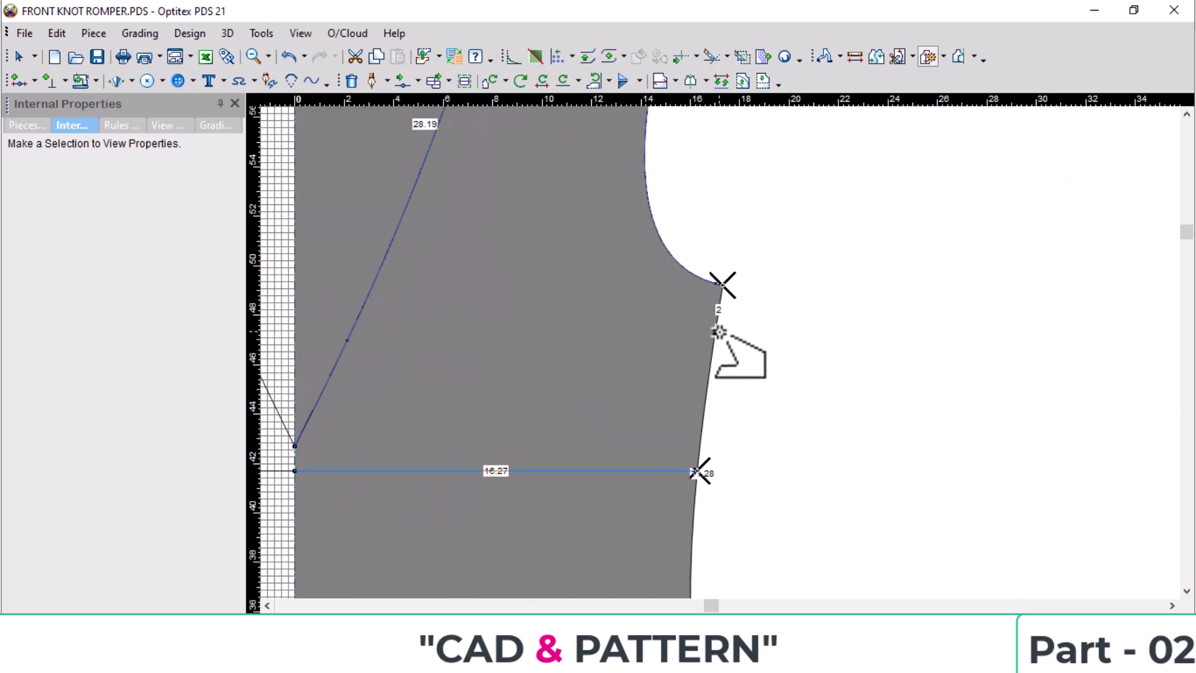
left_click(714, 334)
scroll(710, 413, "up", 1)
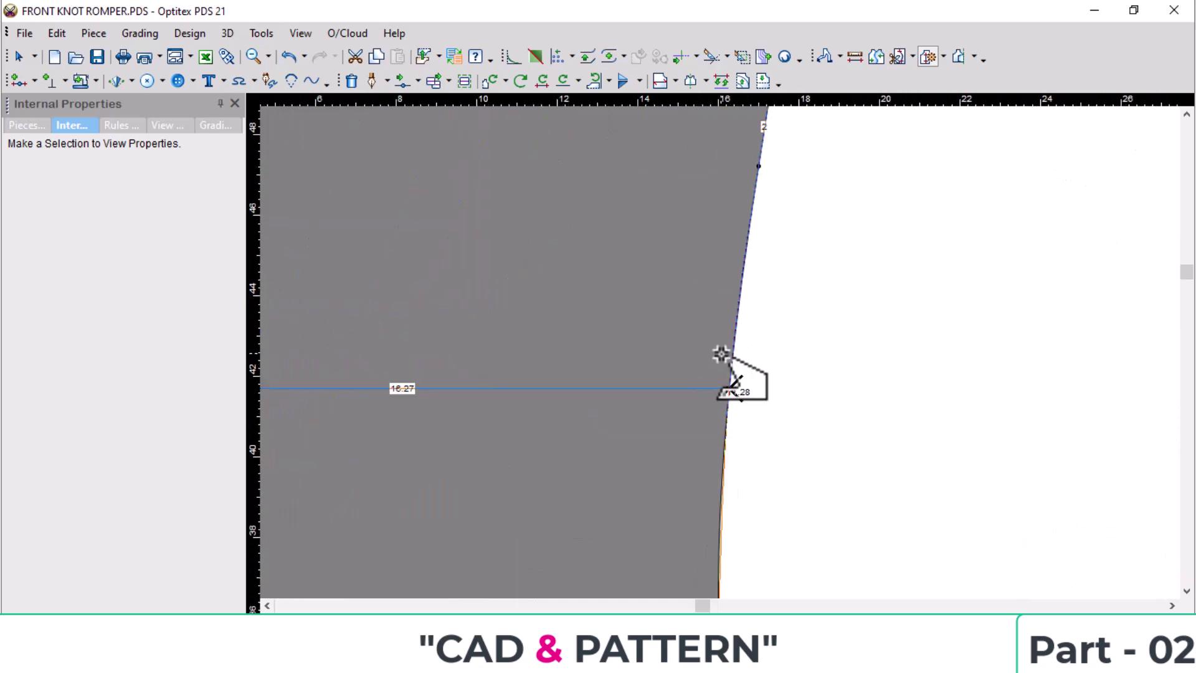
Build an upper front piece from the 16.27 cm line, diagonal neckline curve, shoulder, armhole and side seam, and place it on the waist piece.
left_click(744, 270)
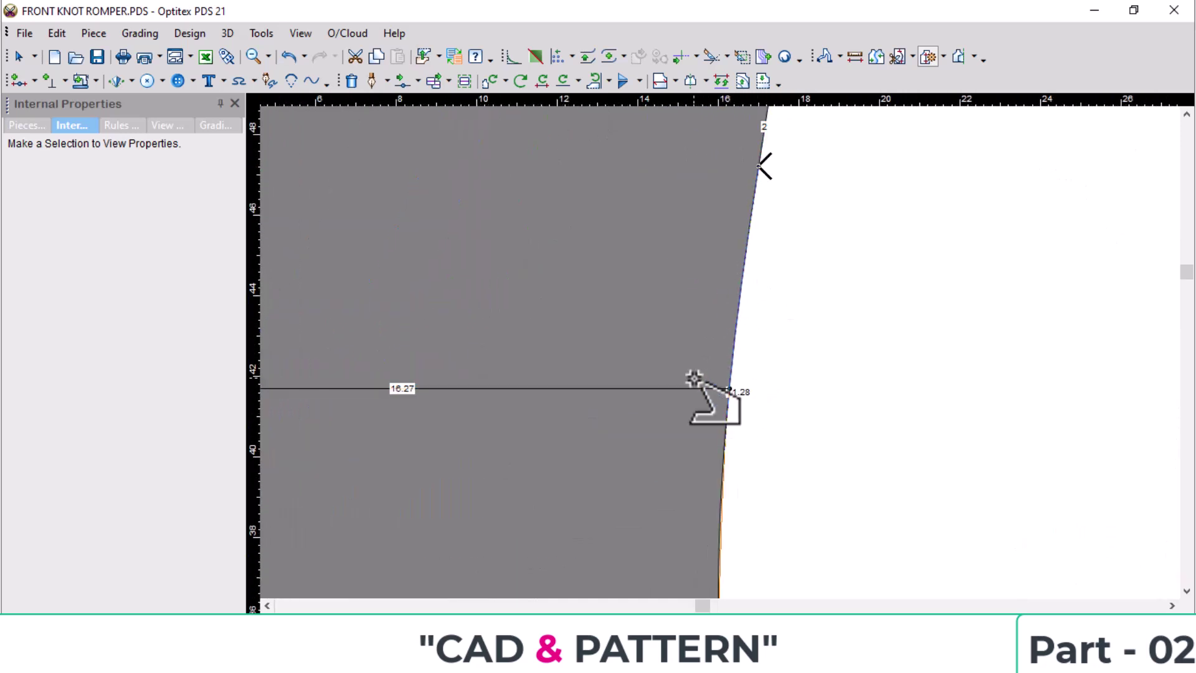
scroll(461, 337, "down", 3)
left_click(644, 387)
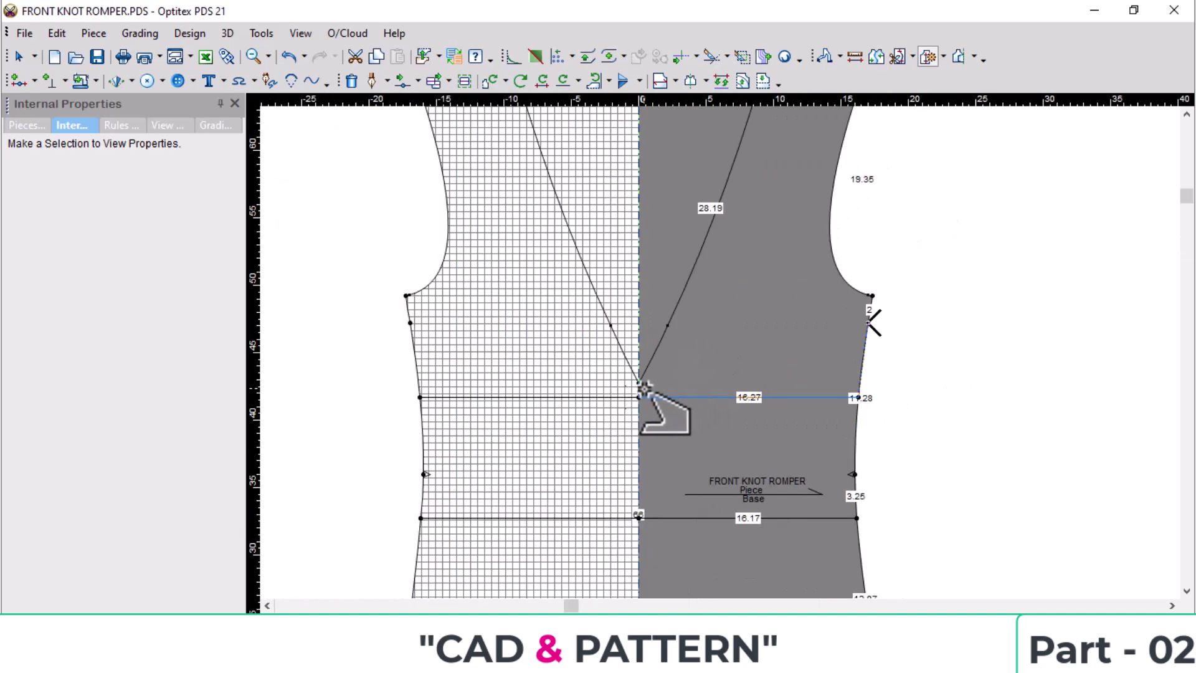
scroll(662, 351, "down", 3)
scroll(756, 374, "up", 5)
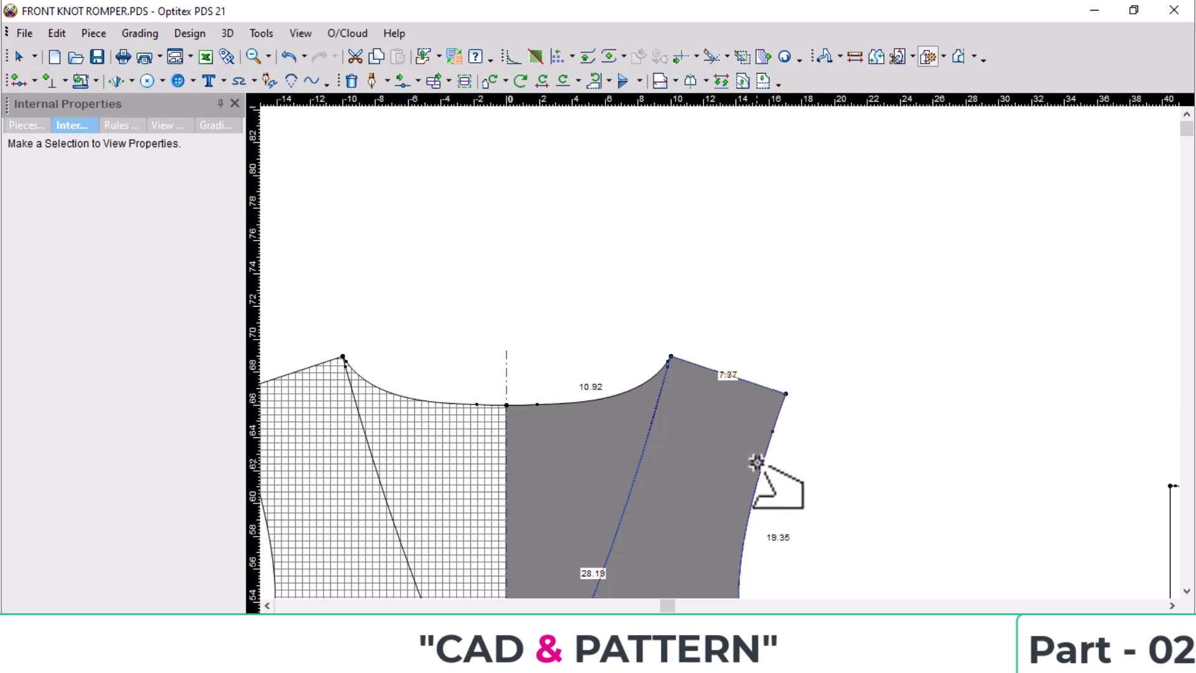
scroll(755, 474, "down", 2)
scroll(721, 337, "up", 3)
left_click(711, 301)
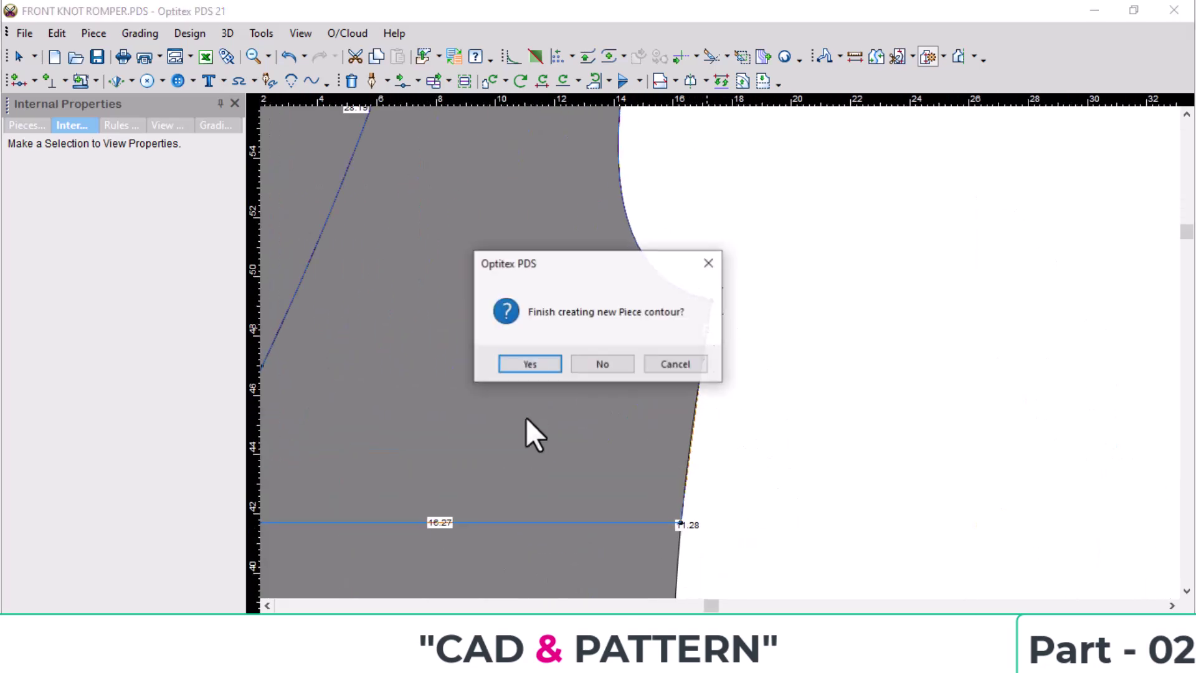
left_click(528, 364)
scroll(541, 395, "down", 2)
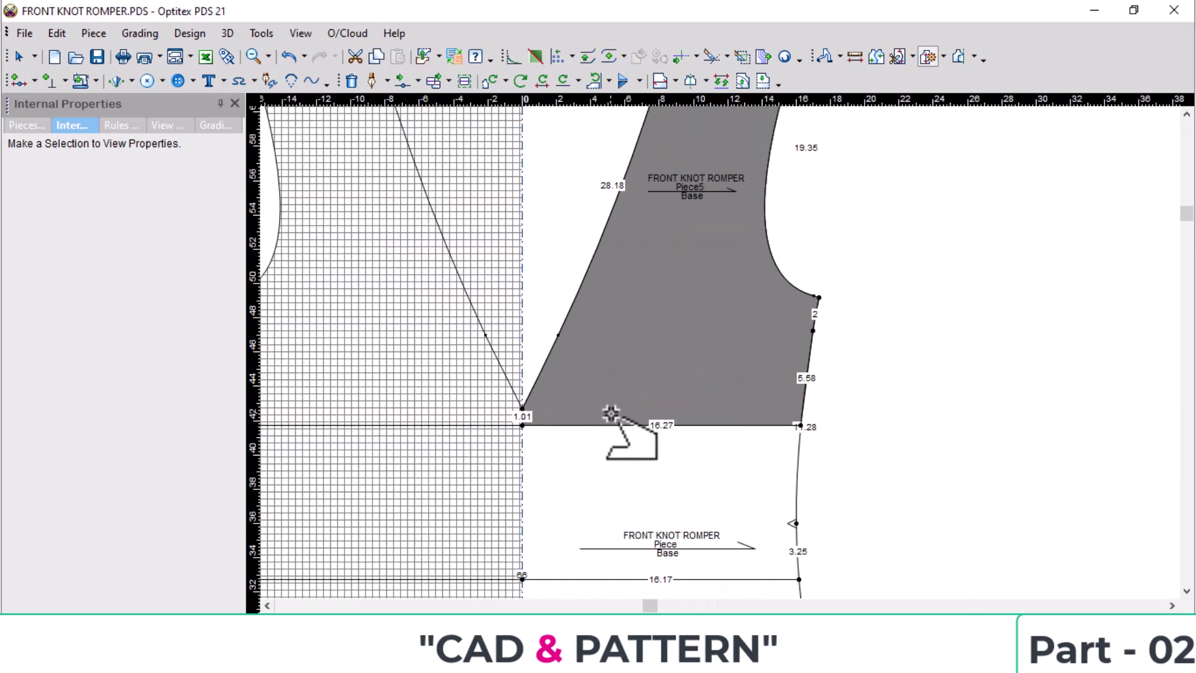
left_click_drag(523, 423, 388, 409)
scroll(561, 362, "down", 3)
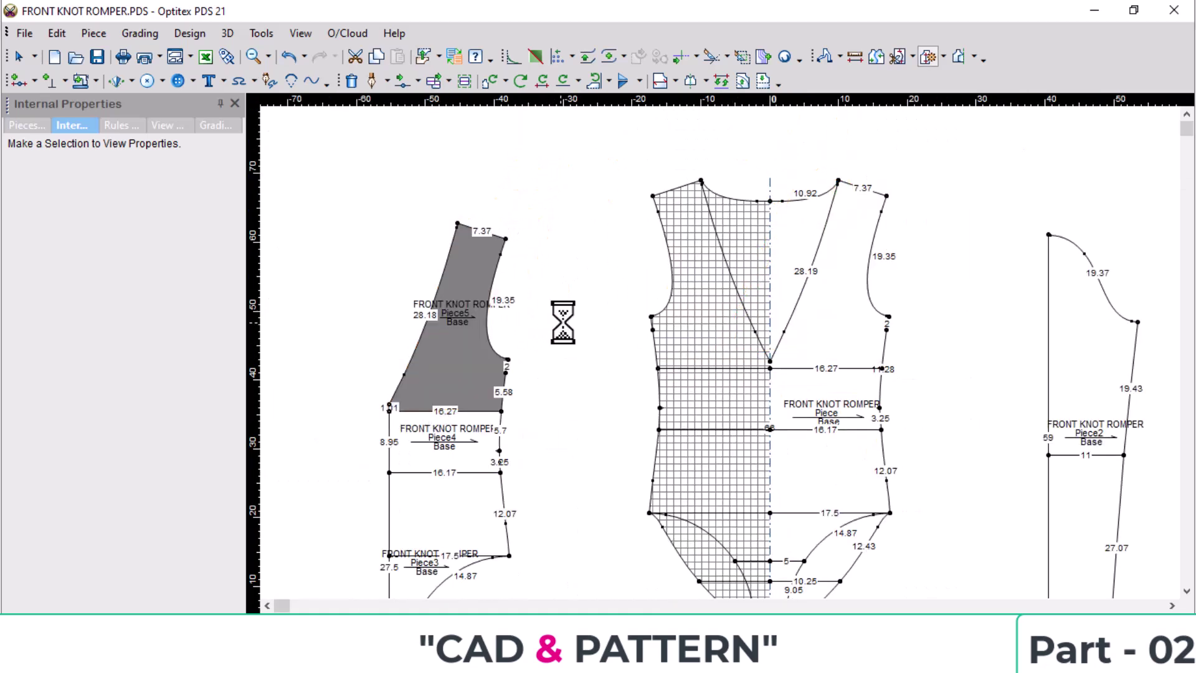
Build a lower back piece from the body's 5.25 cm crotch extension, outer leg curve, 12.07 cm side seam and 16.17 cm line.
scroll(782, 489, "down", 2)
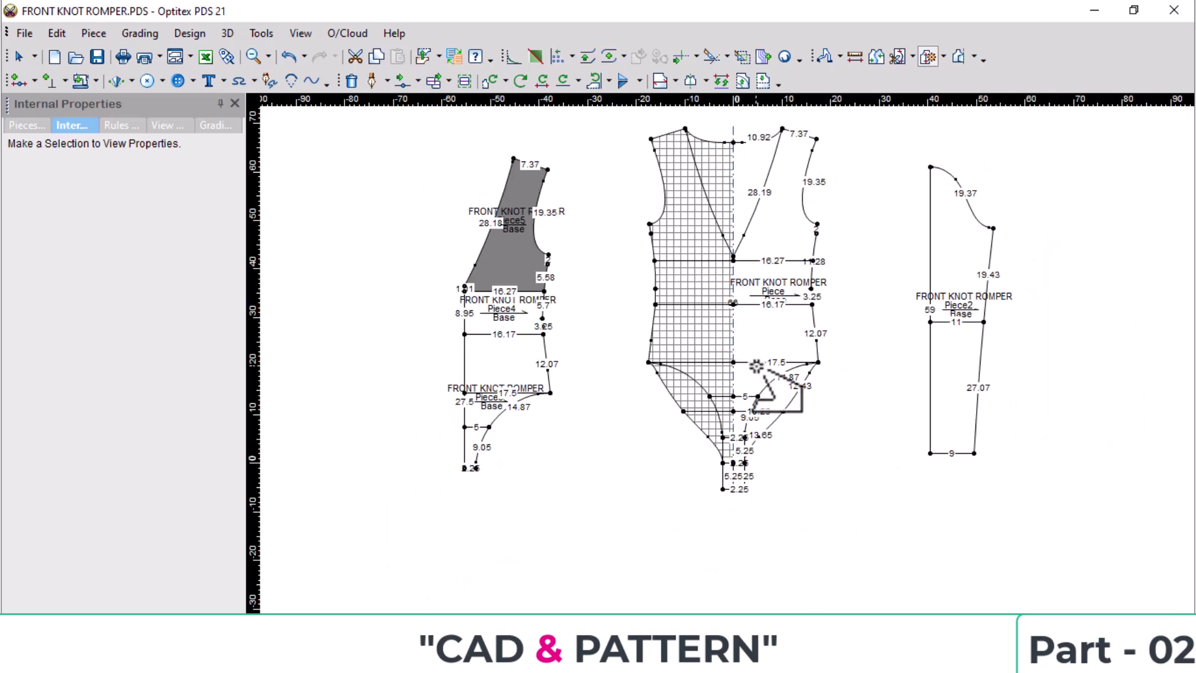
scroll(717, 349, "up", 4)
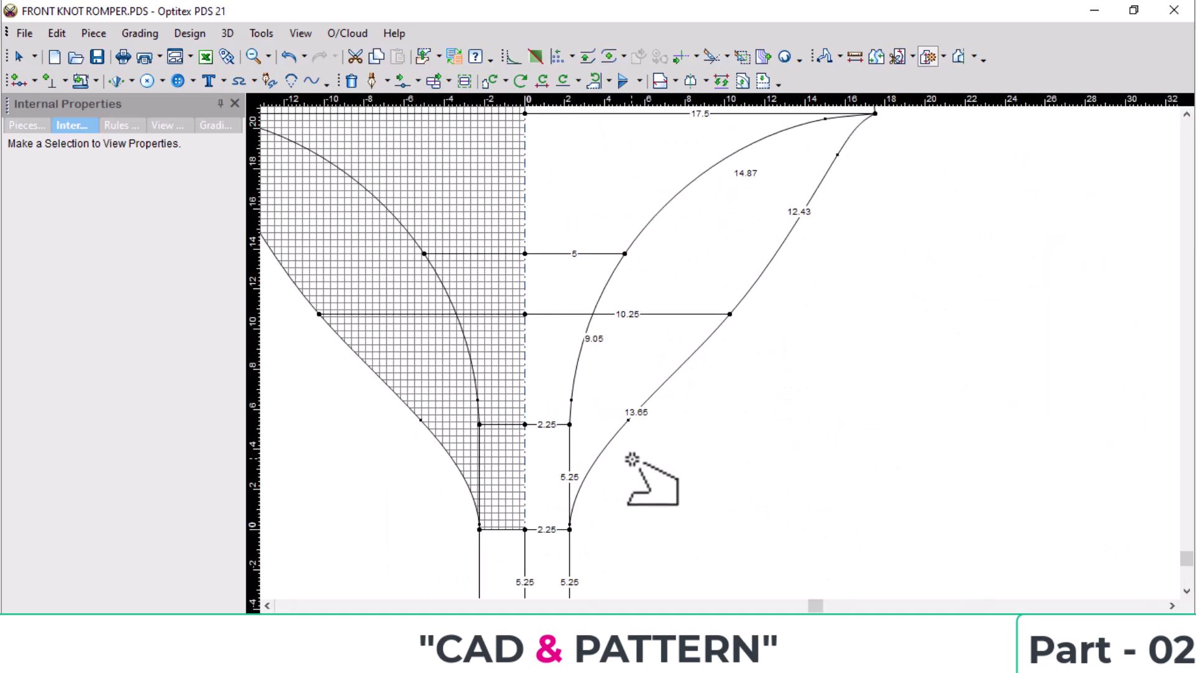
left_click(608, 445)
scroll(586, 542, "up", 1)
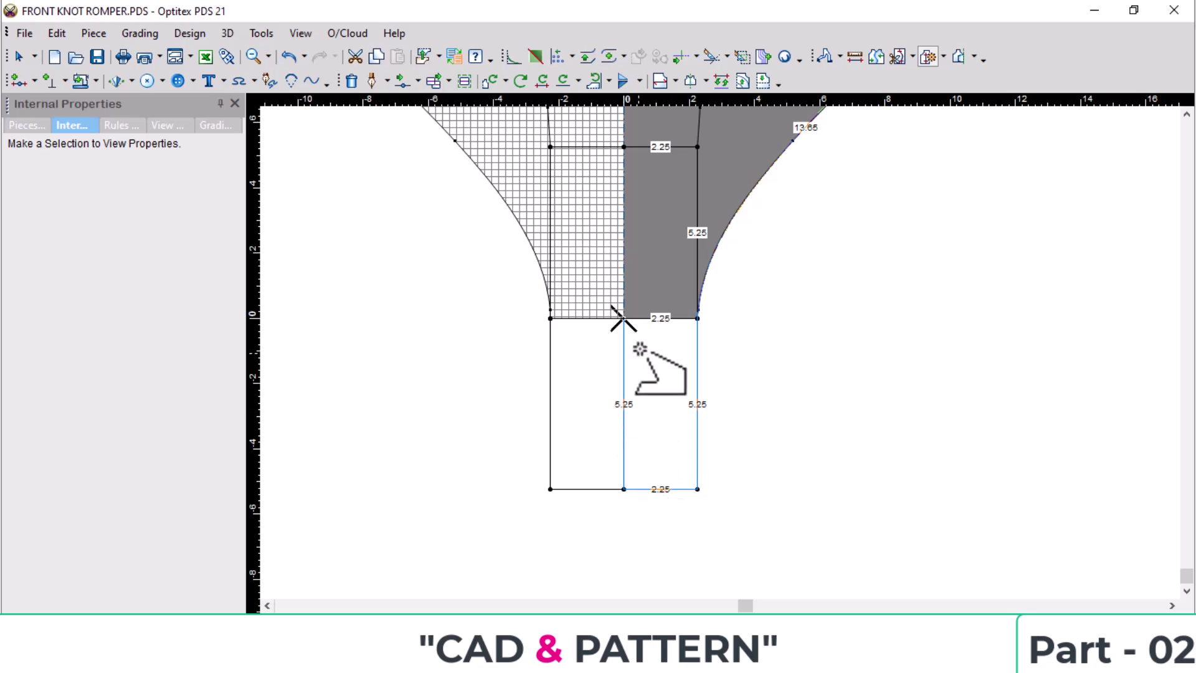
scroll(674, 380, "down", 1)
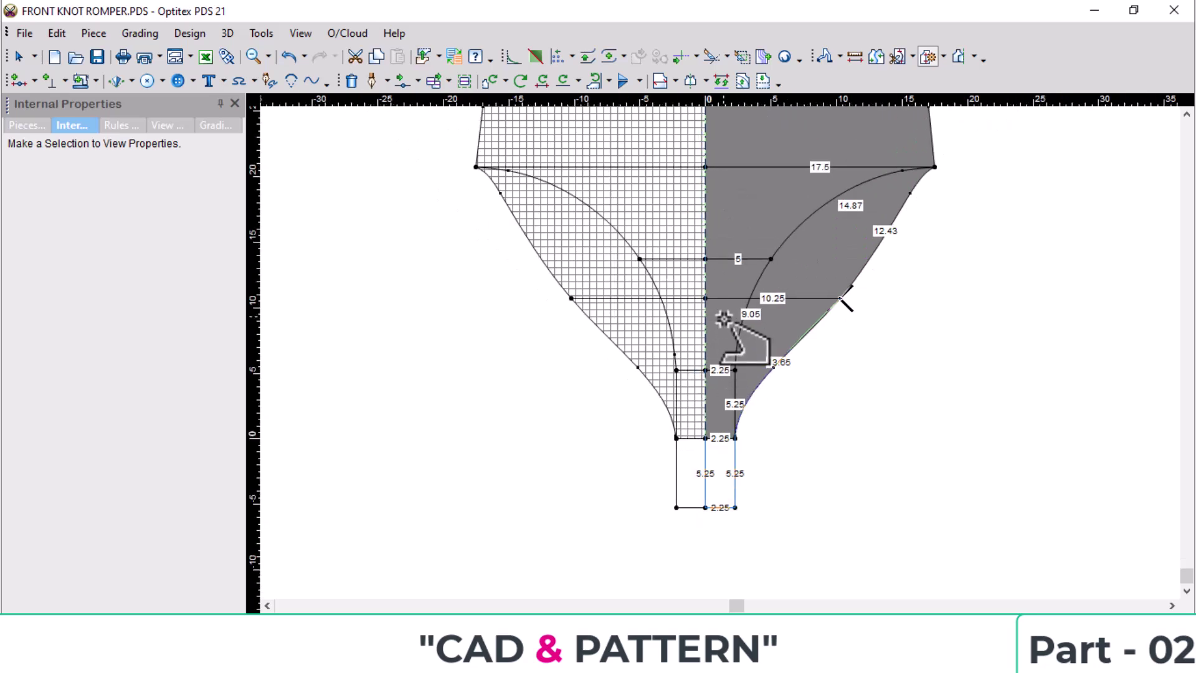
scroll(716, 280, "down", 1)
scroll(748, 171, "down", 1)
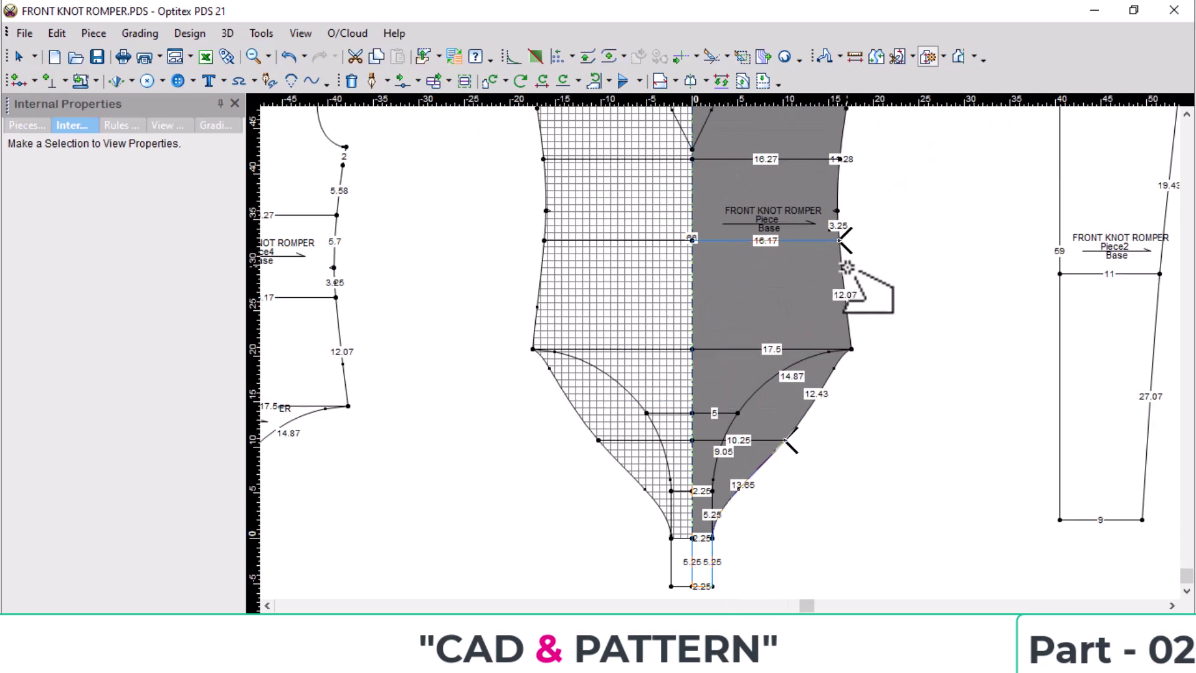
scroll(772, 301, "up", 3)
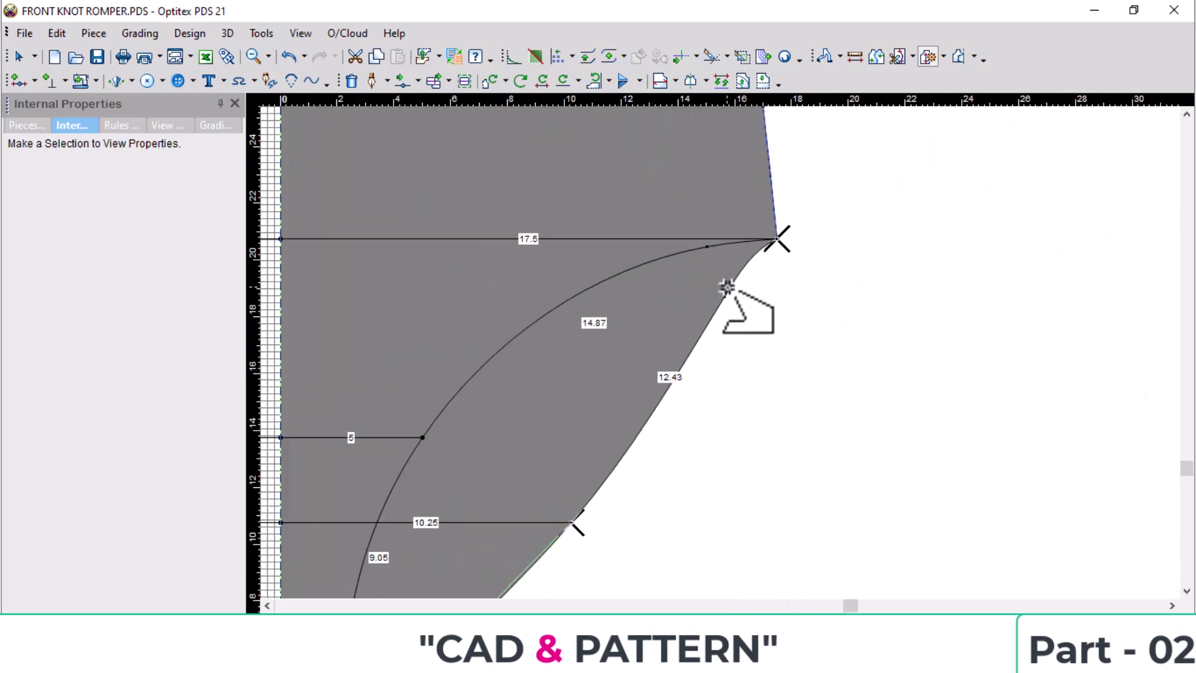
left_click(724, 294)
left_click(530, 364)
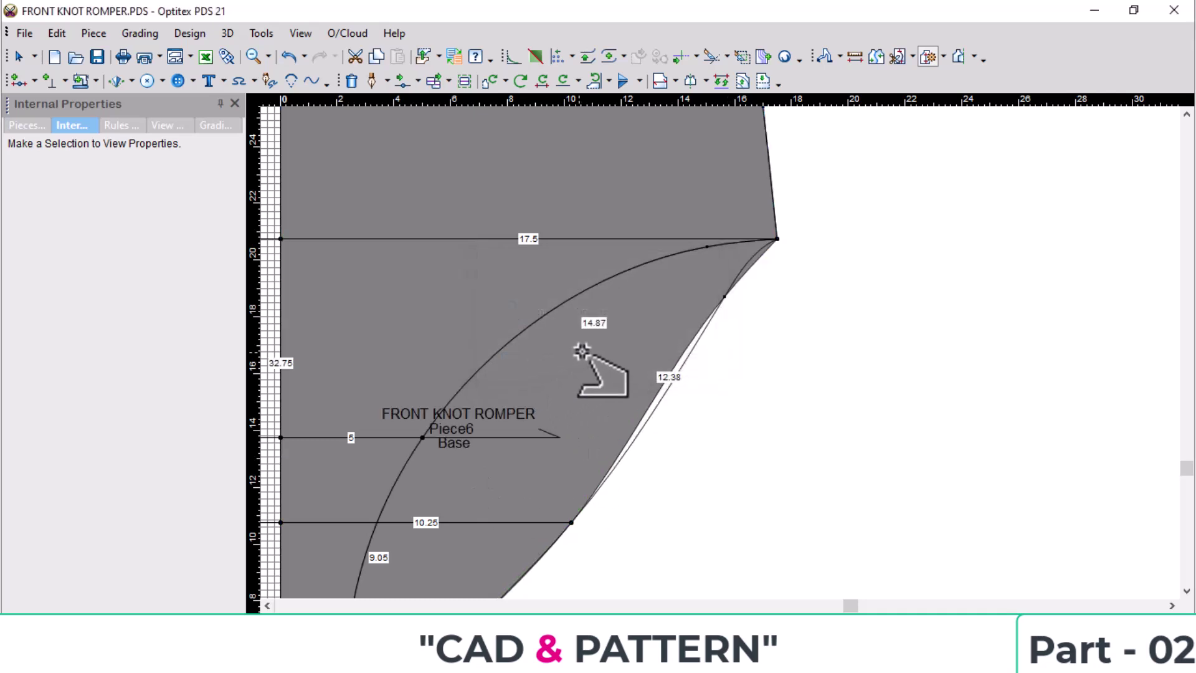
Move the curve point on the lower back piece's leg edge near the hip corner to match the block's outer leg curve.
scroll(716, 346, "up", 2)
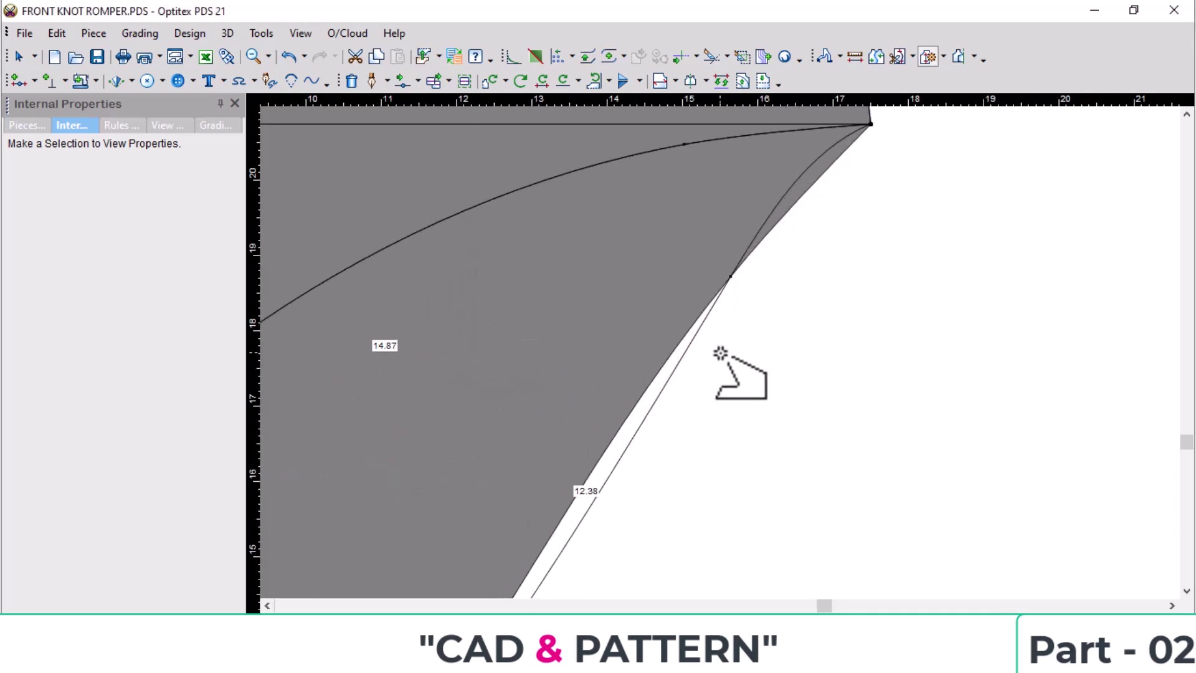
scroll(829, 215, "down", 3)
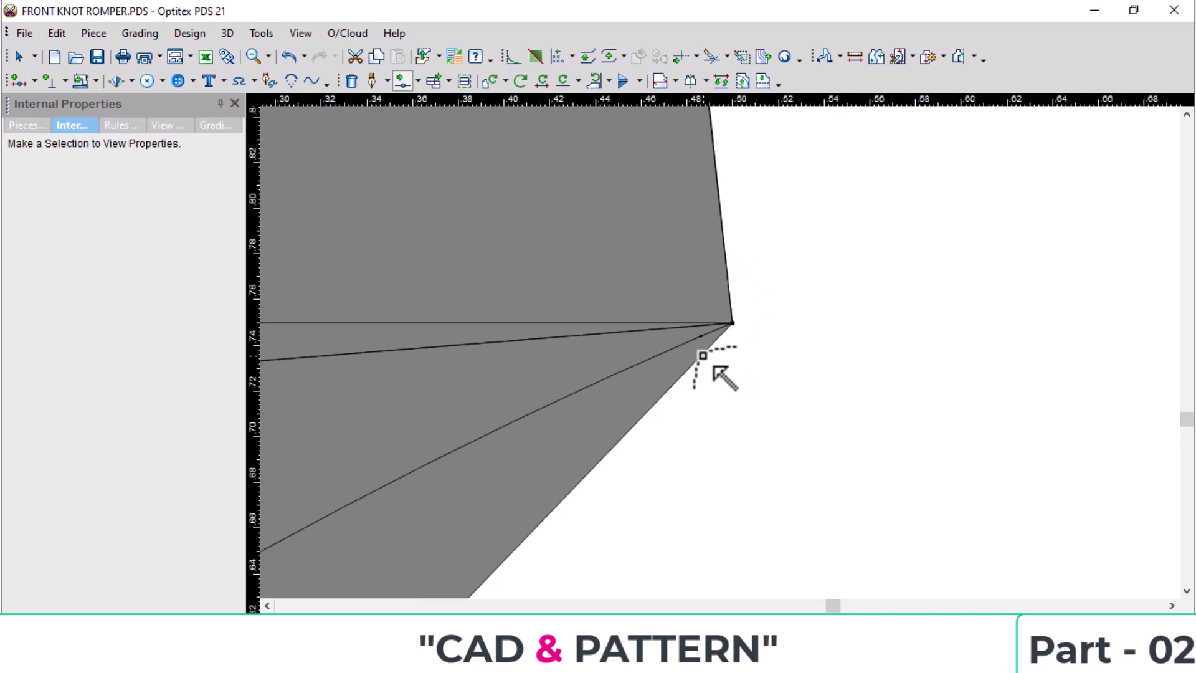
left_click(686, 373)
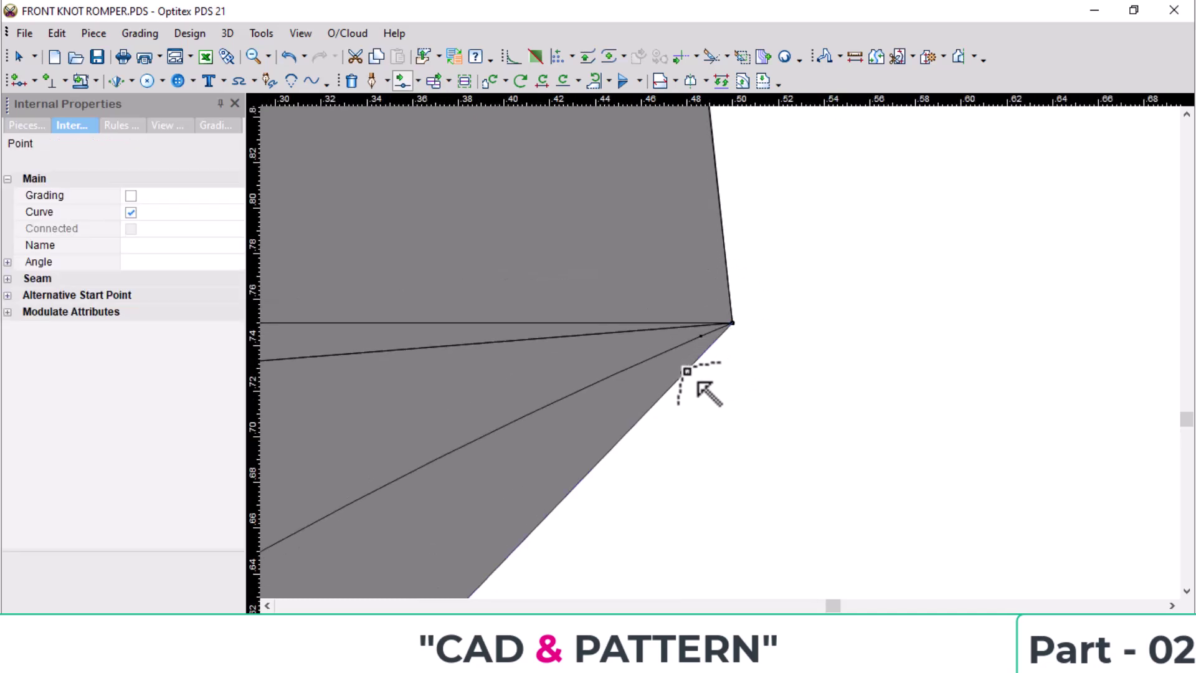
left_click(699, 337)
key("Return")
scroll(721, 361, "up", 4)
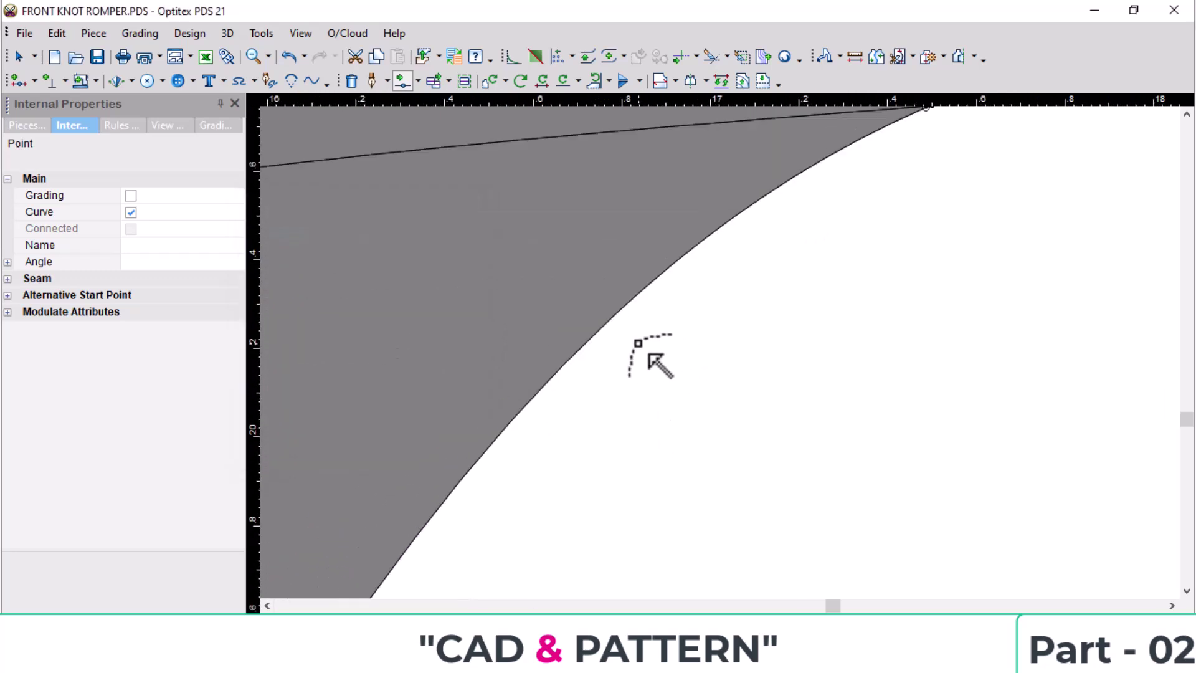
scroll(723, 386, "down", 5)
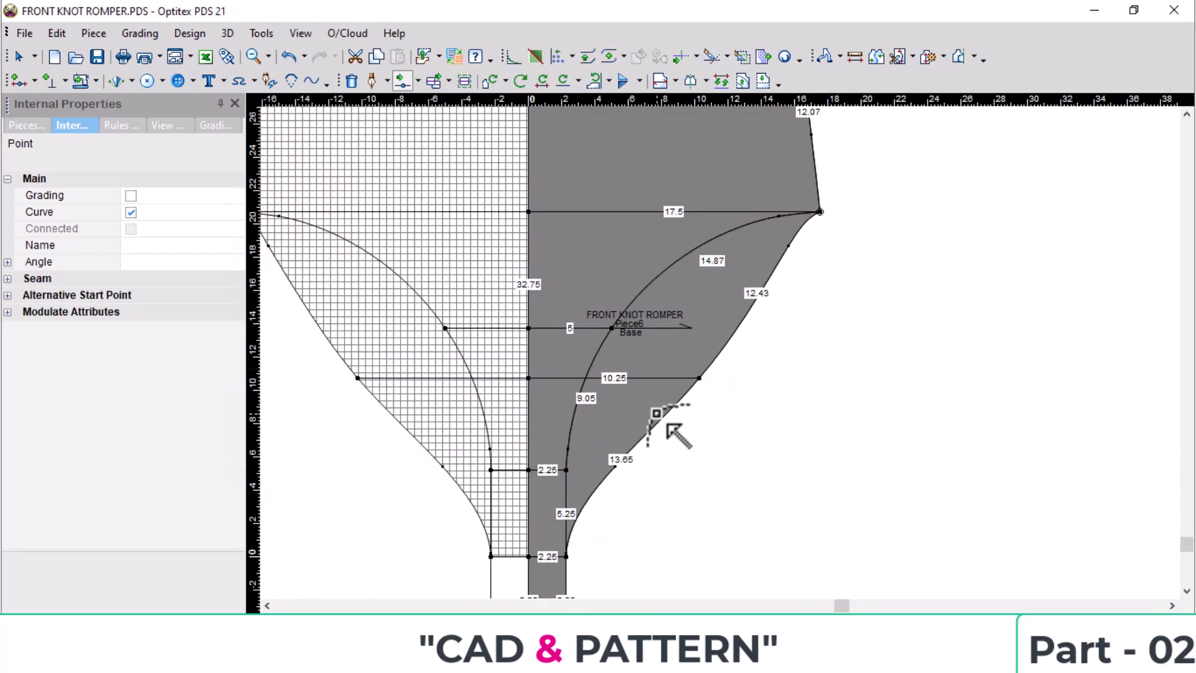
Place the lower back piece beside the assembled front pieces, on the side away from the body block.
scroll(698, 337, "down", 2)
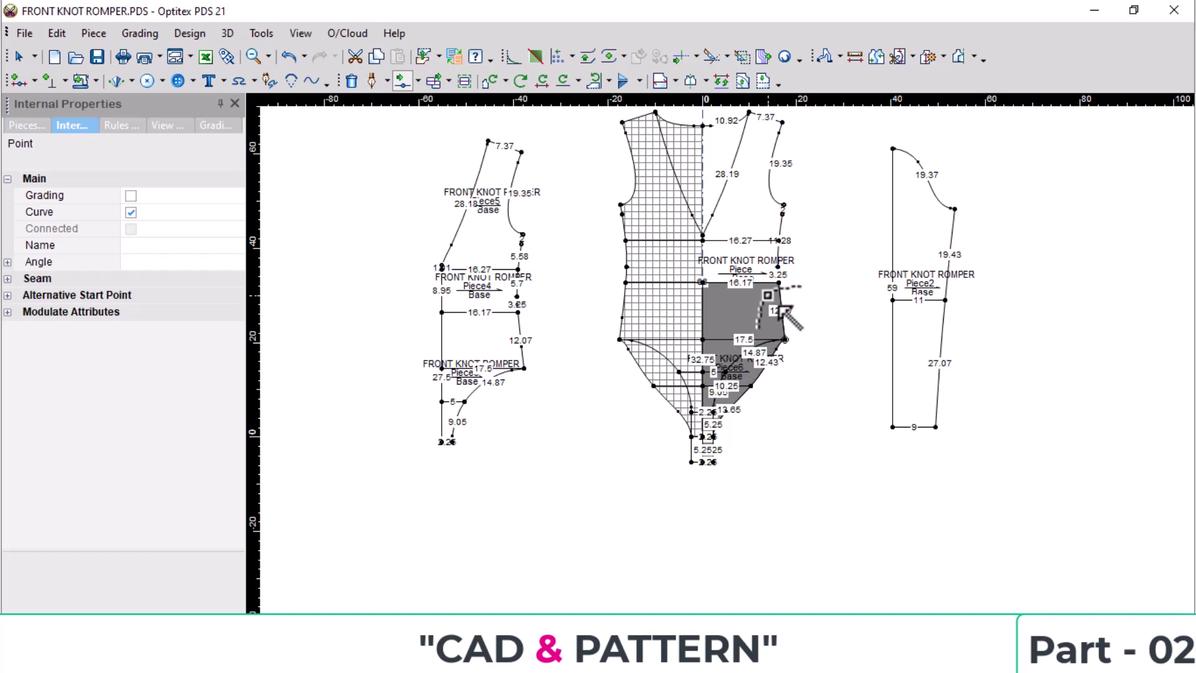
key("space")
scroll(517, 343, "down", 2)
left_click(636, 348)
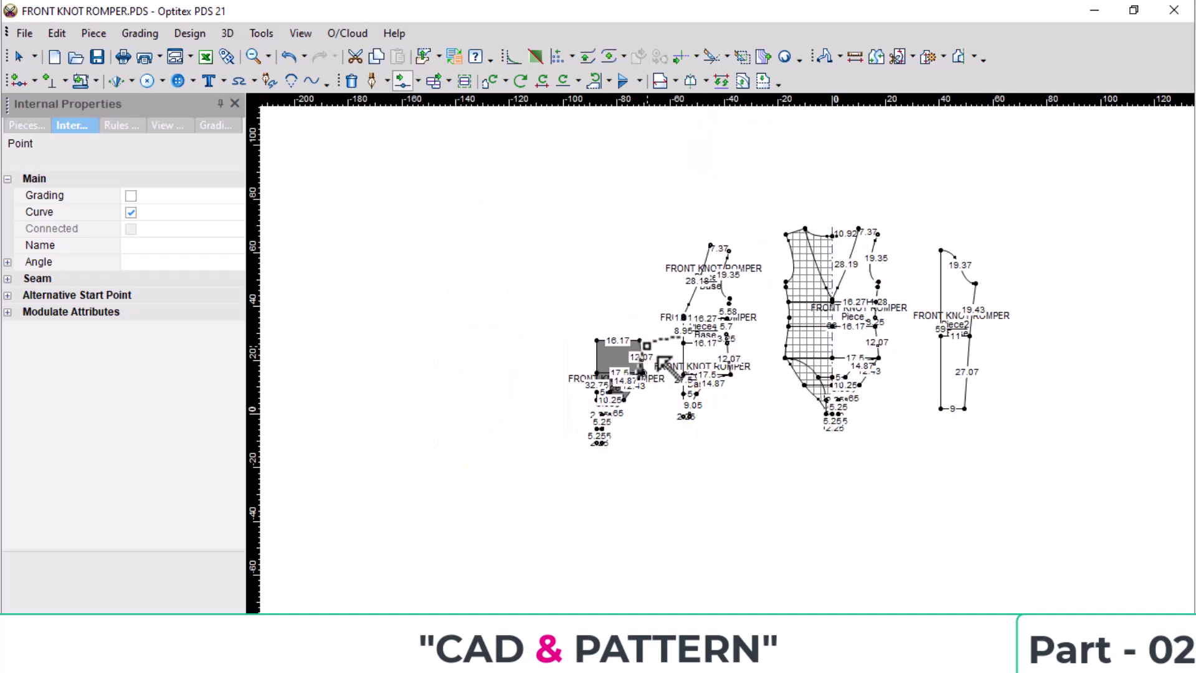
Build an upper back piece from the 16.17 cm line, 10.92 cm neckline, shoulder, armhole and side seam, and place it on the lower back piece.
scroll(773, 337, "up", 4)
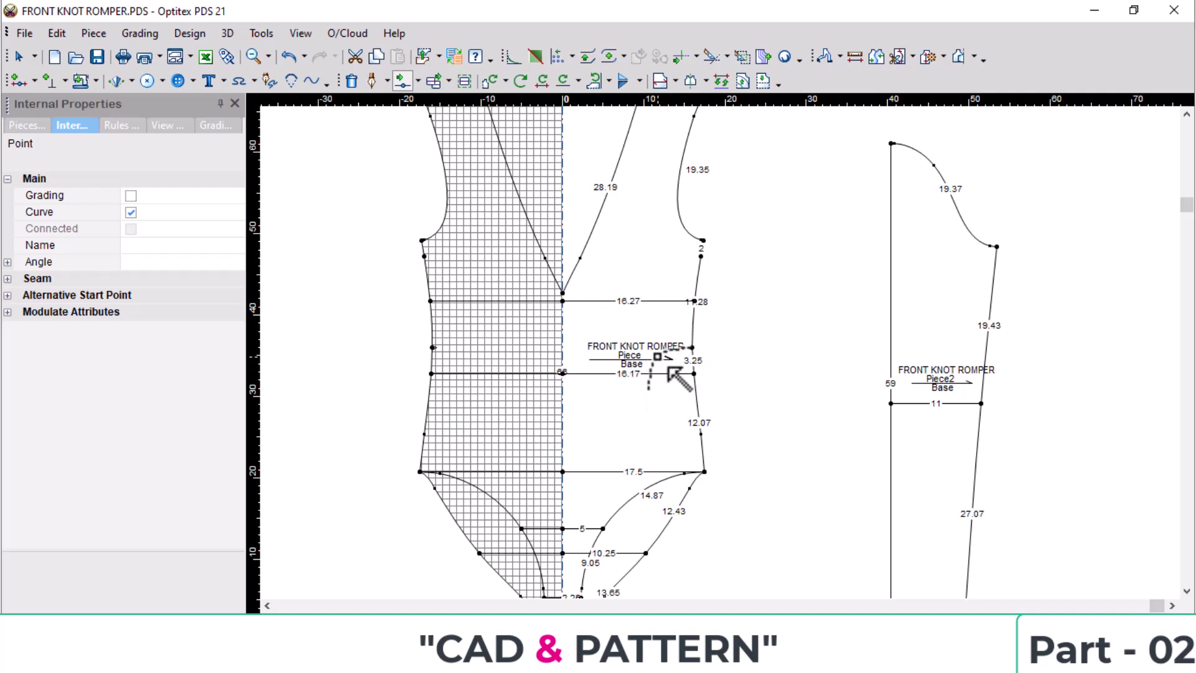
key("space")
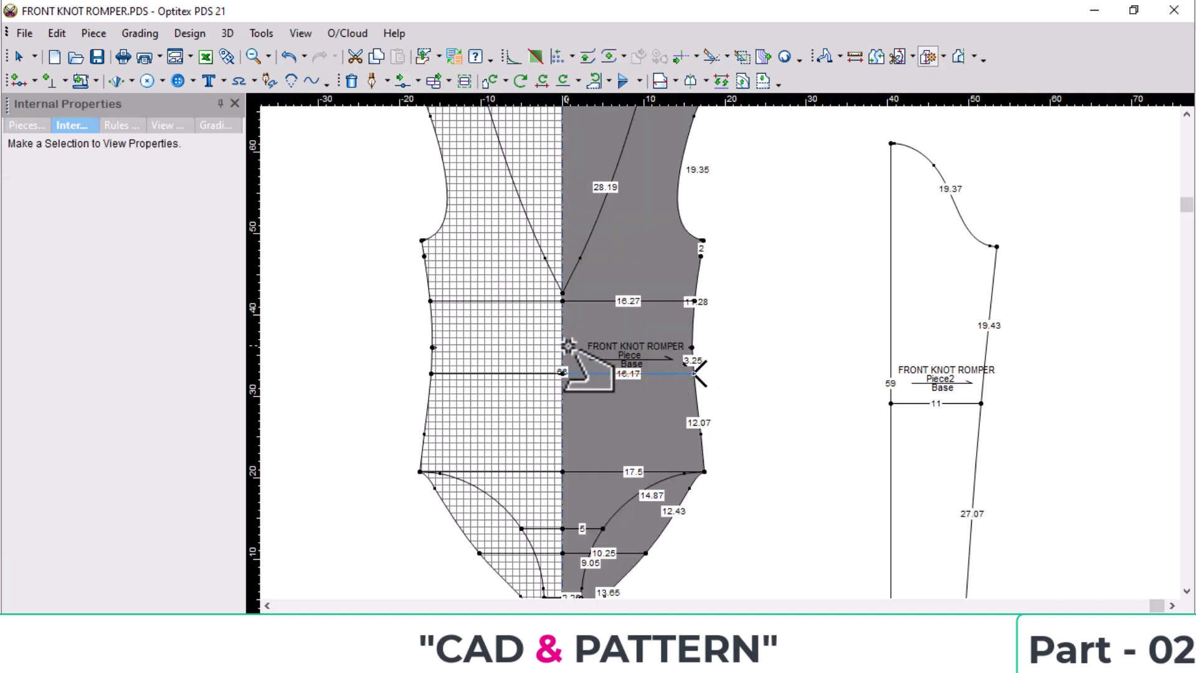
scroll(601, 196, "up", 3)
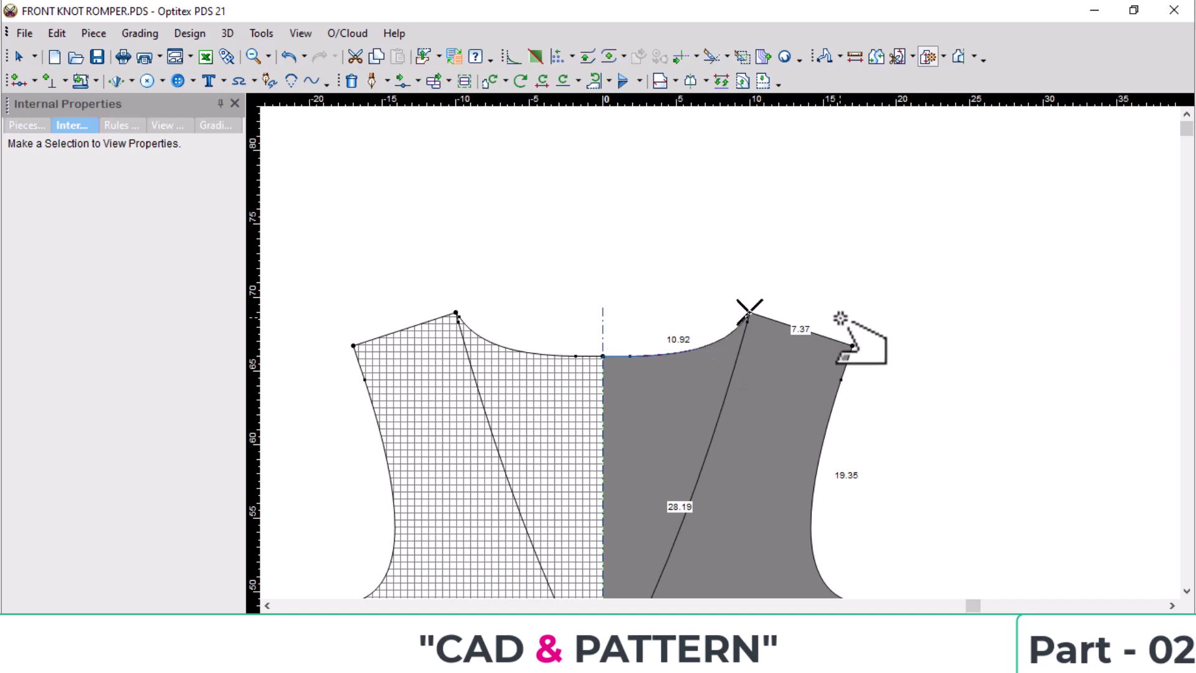
scroll(860, 561, "down", 3)
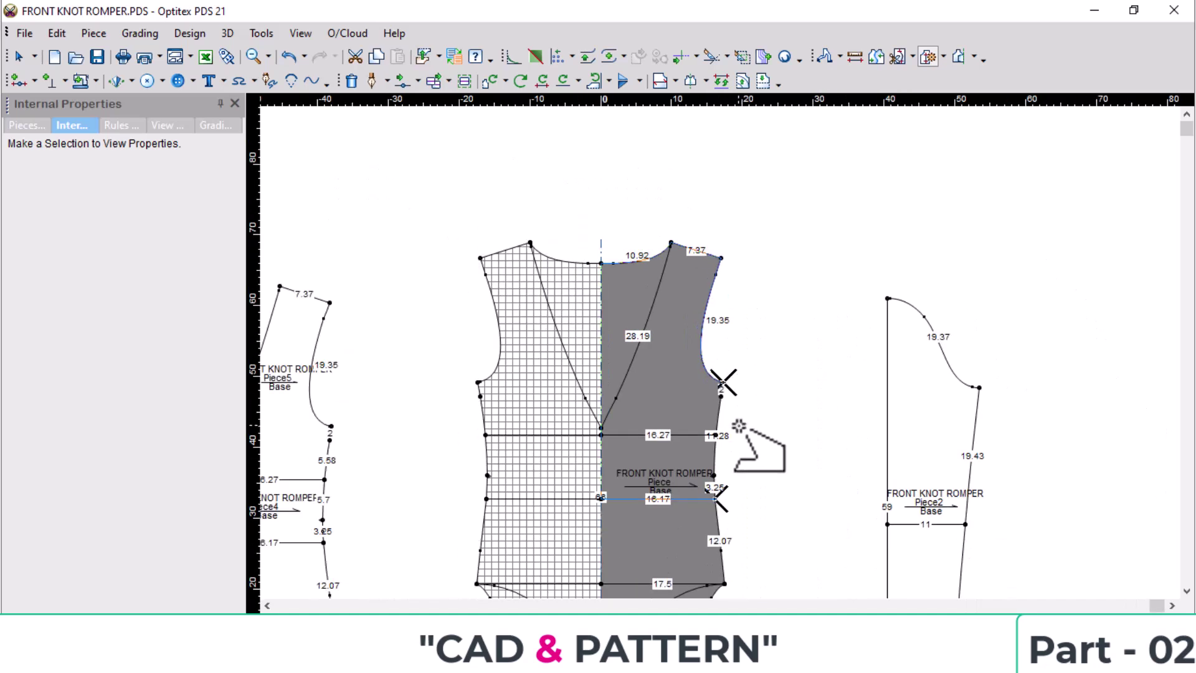
scroll(734, 414, "up", 3)
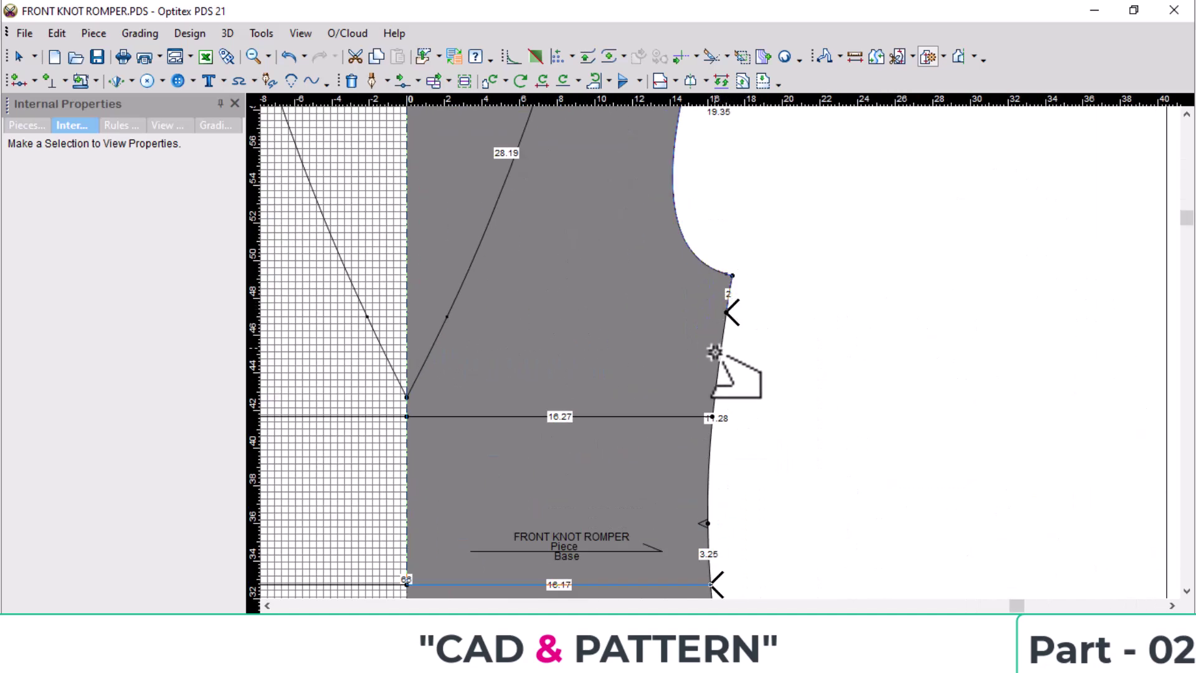
left_click(706, 550)
left_click(529, 363)
scroll(508, 467, "down", 3)
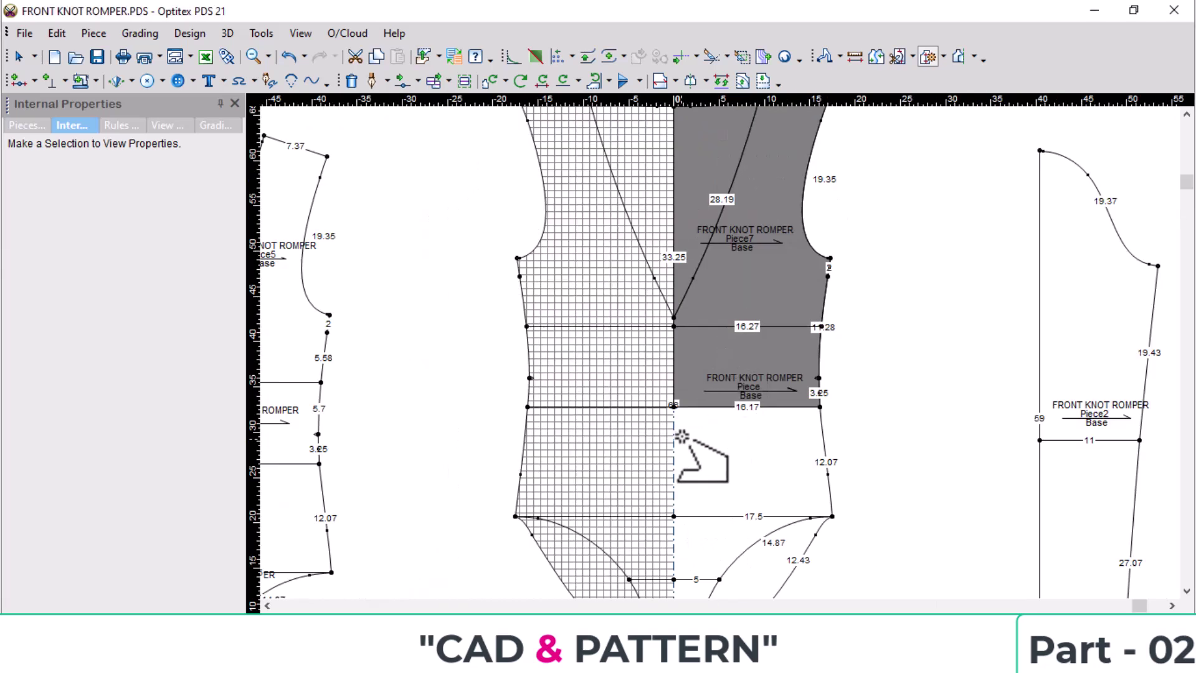
scroll(753, 377, "down", 2)
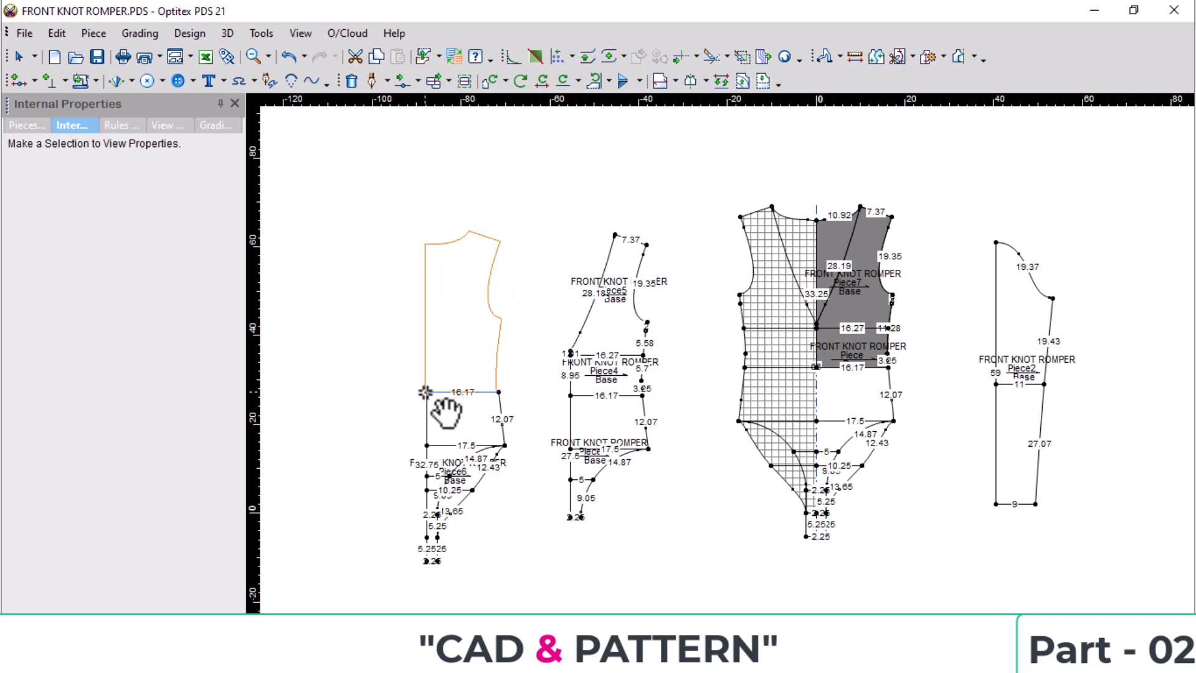
left_click(430, 371)
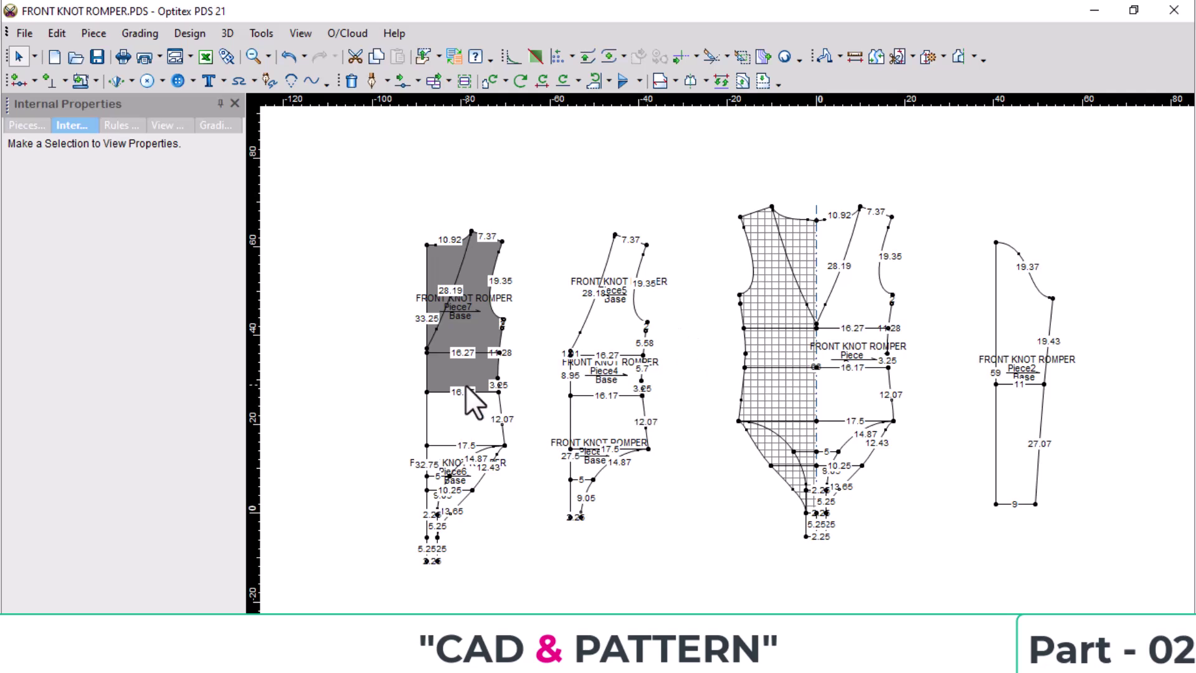
Delete the front neckline and inner leg construction lines from the two back pieces, and set both as half pieces along their centre edges.
scroll(469, 402, "up", 3)
scroll(734, 228, "down", 1)
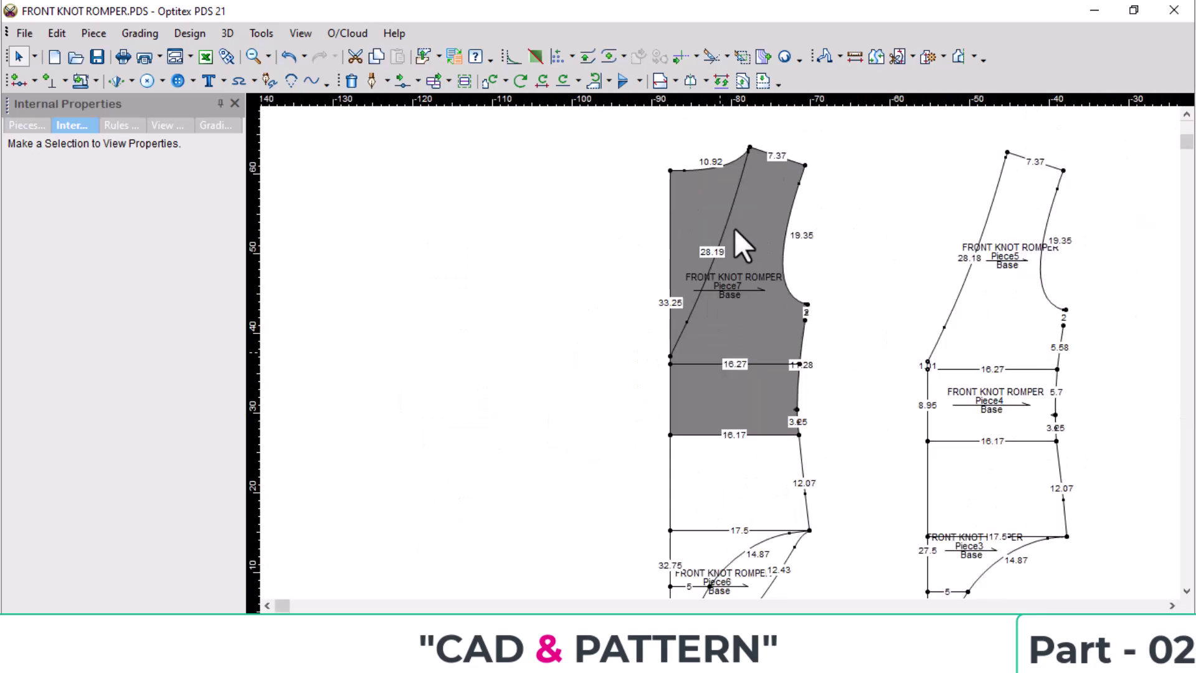
key("Delete")
left_click(686, 322)
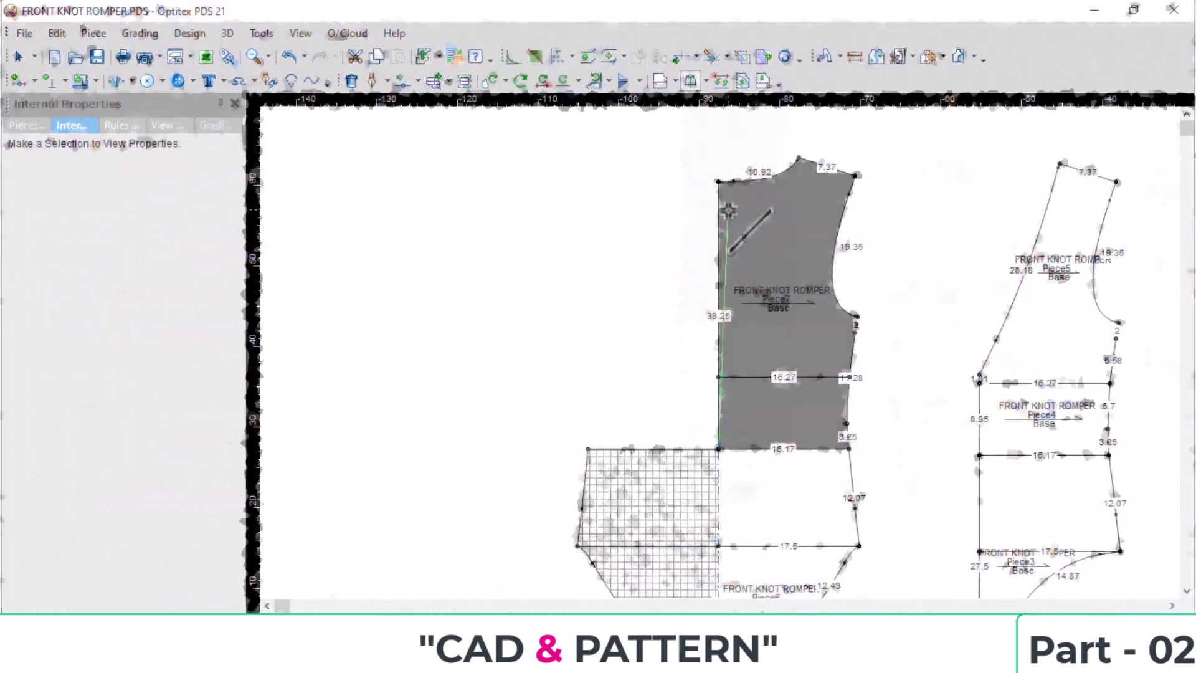
left_click(716, 197)
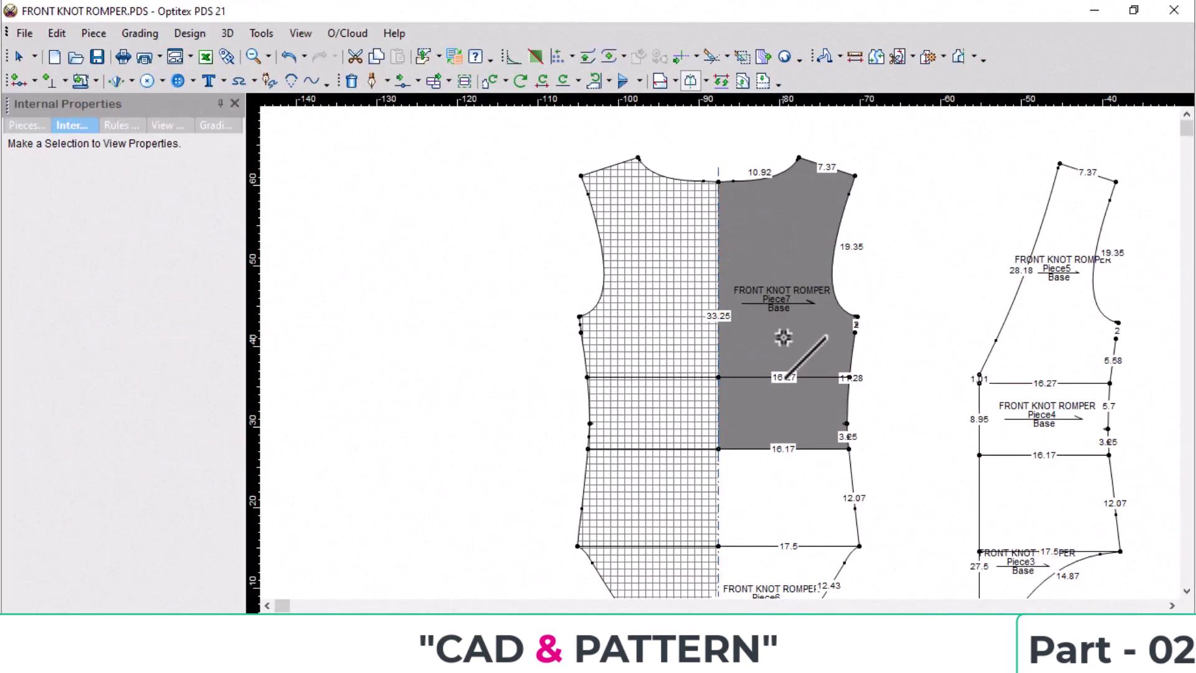
Move the lower back piece about 3 cm down, separating it from the upper back piece.
scroll(784, 337, "up", 3)
scroll(643, 477, "down", 2)
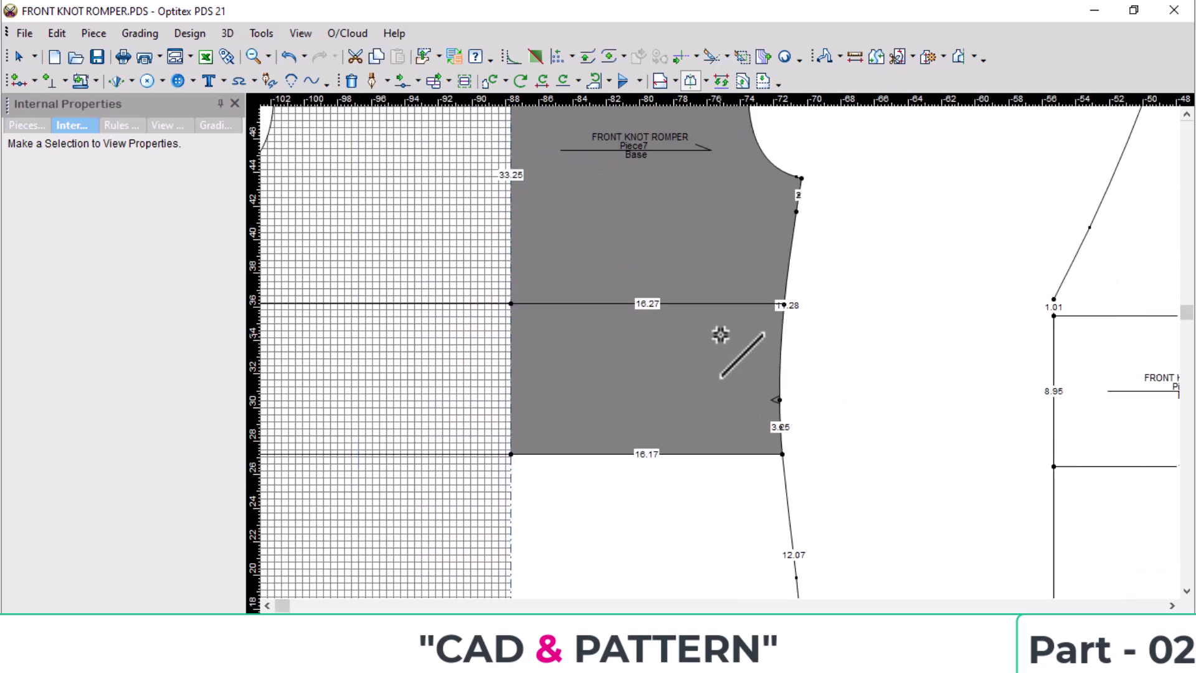
scroll(652, 357, "down", 2)
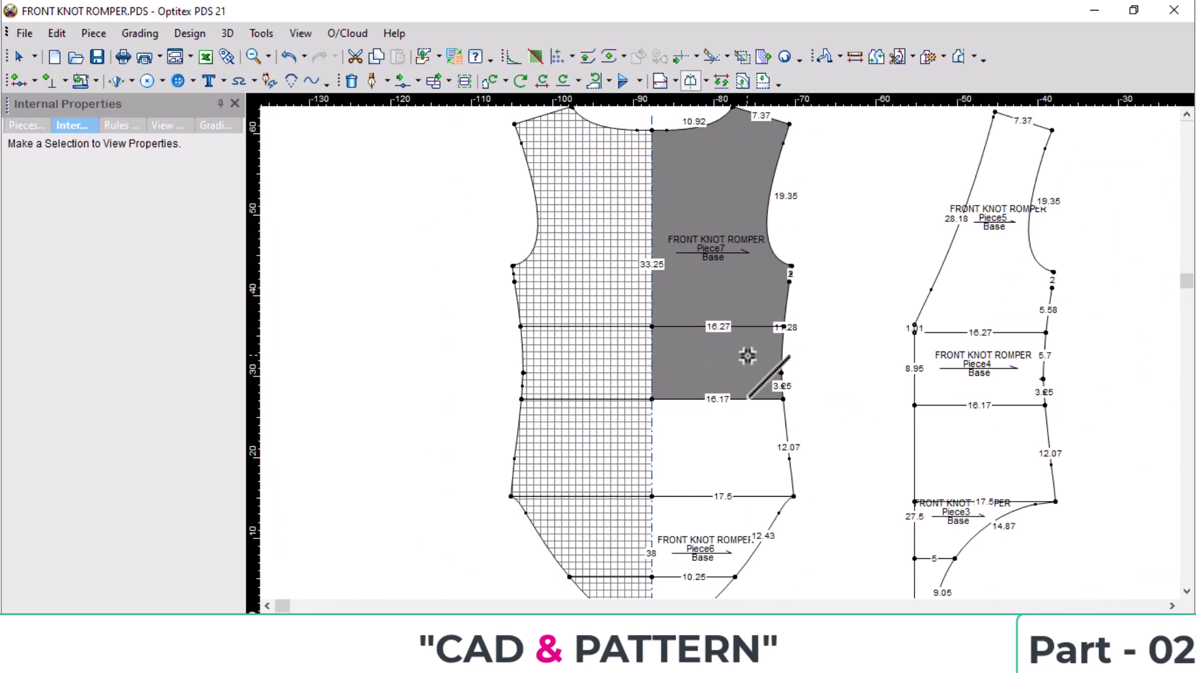
scroll(748, 355, "down", 2)
scroll(735, 477, "up", 1)
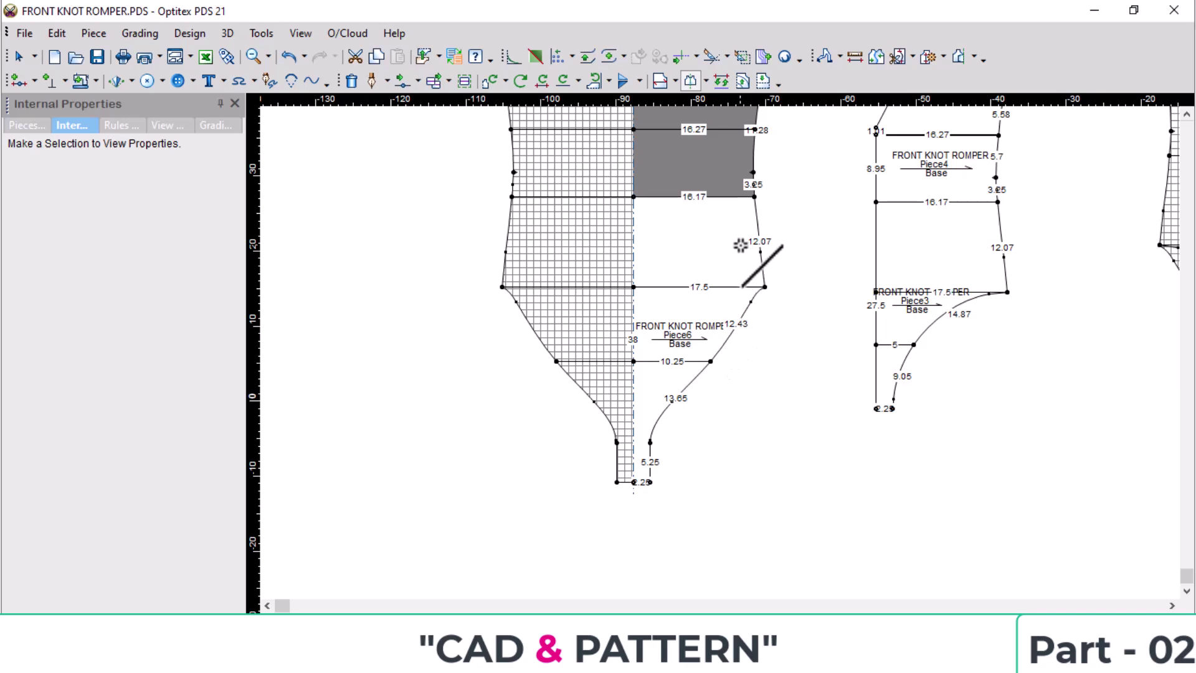
key("space")
left_click(691, 268)
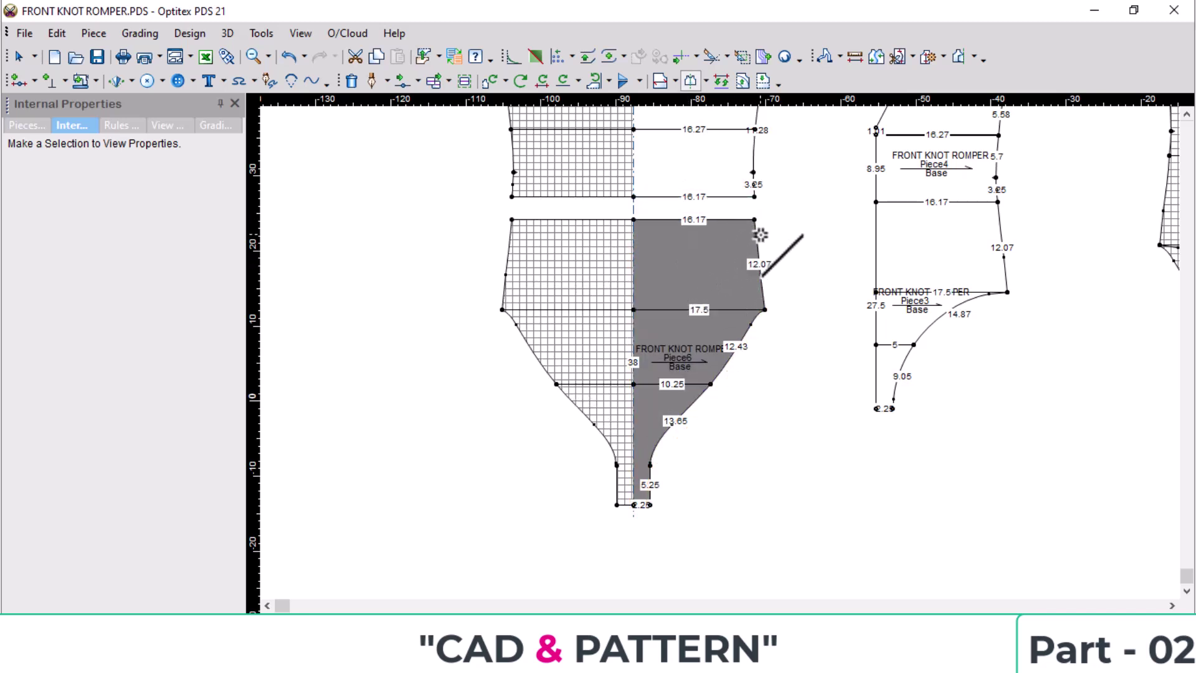
Switch to the PDF spec sheet in the browser and examine the front and back sketches for seam lines and the V and V1 measurements.
left_click(642, 658)
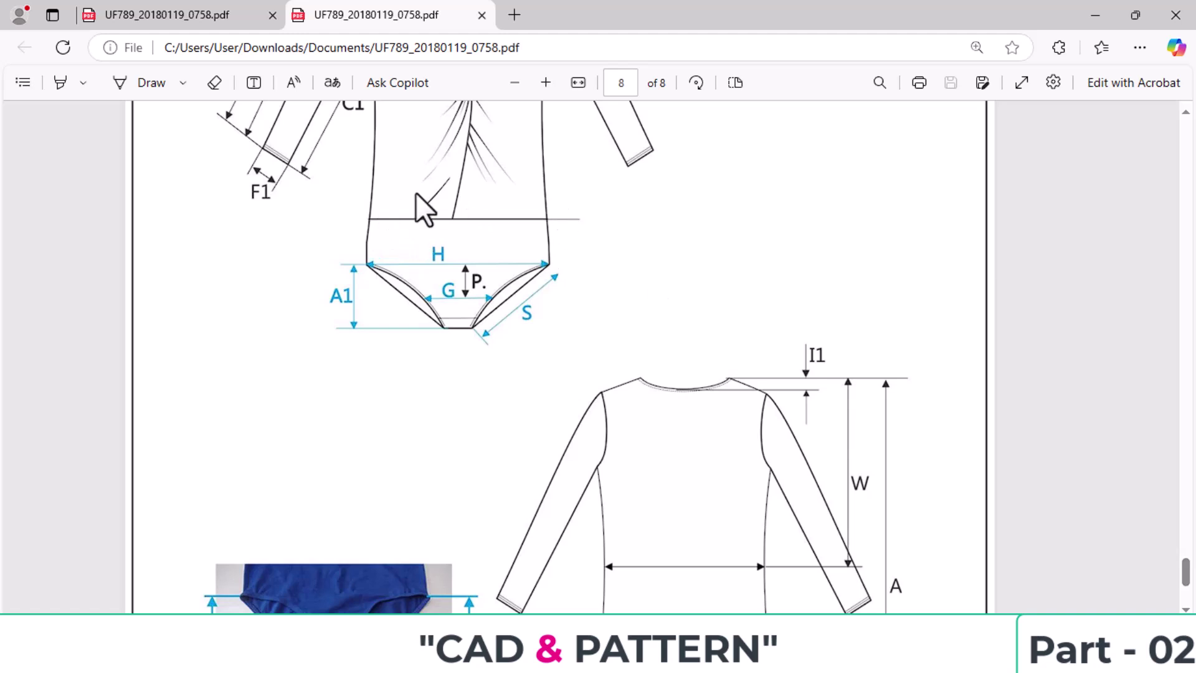
scroll(629, 243, "down", 2)
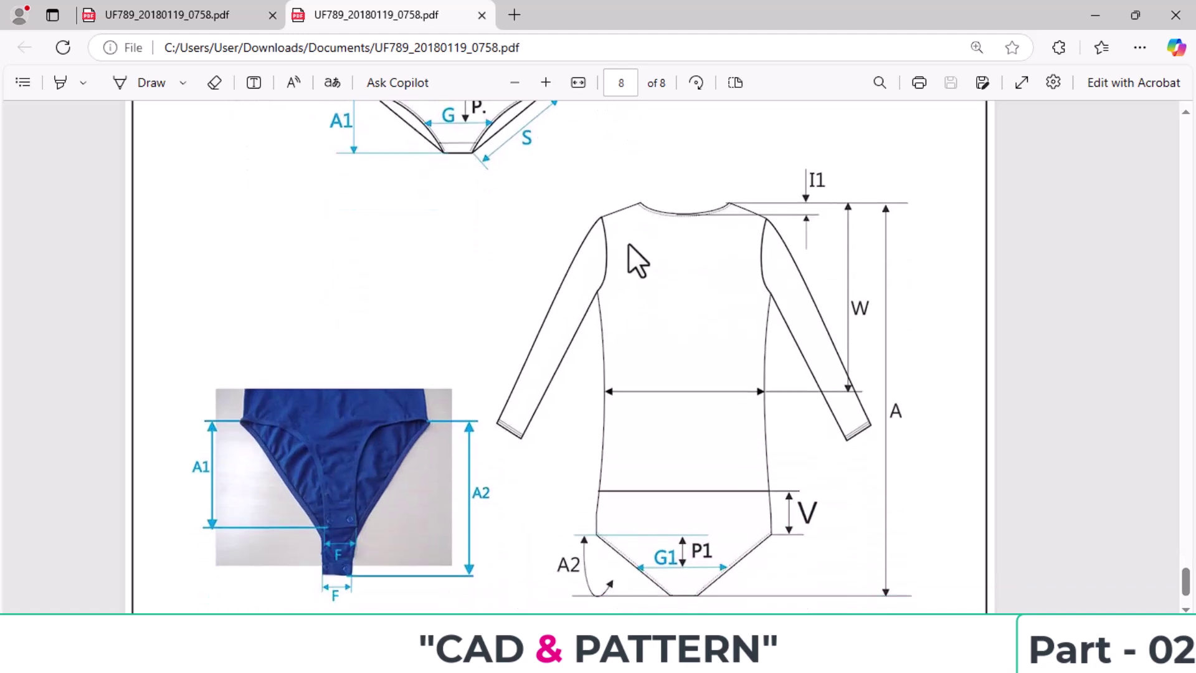
scroll(629, 243, "up", 1)
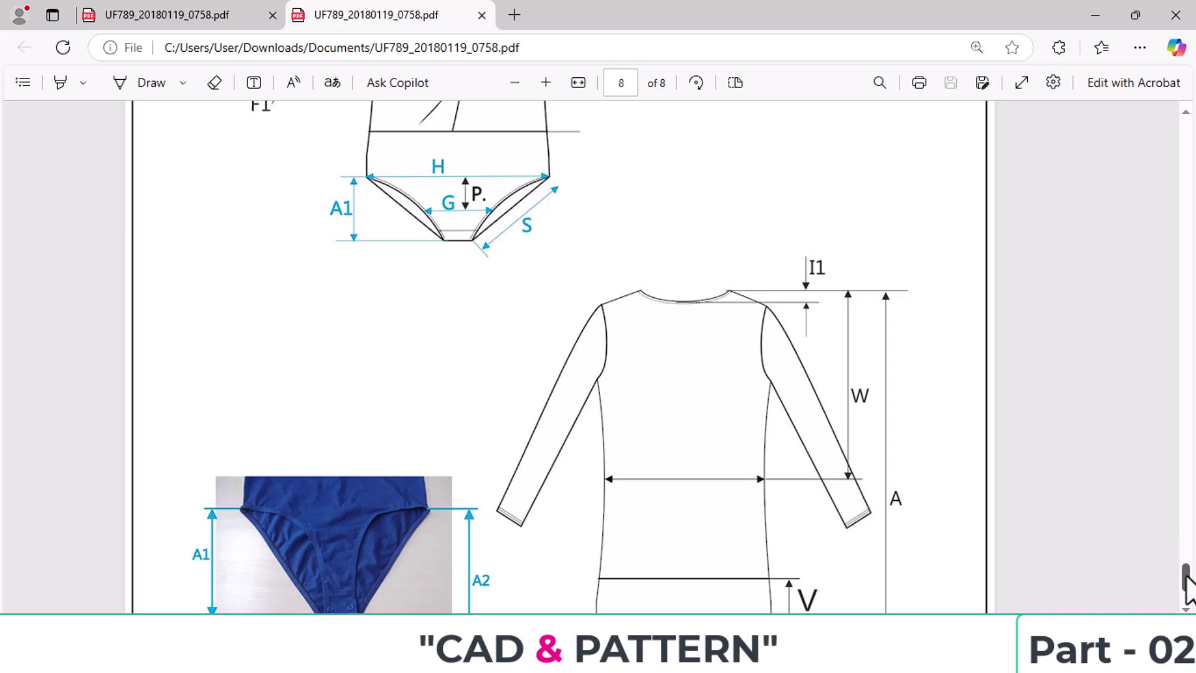
mouse_move(1188, 587)
left_mouse_down()
mouse_move(1188, 569)
mouse_move(1189, 586)
left_mouse_up()
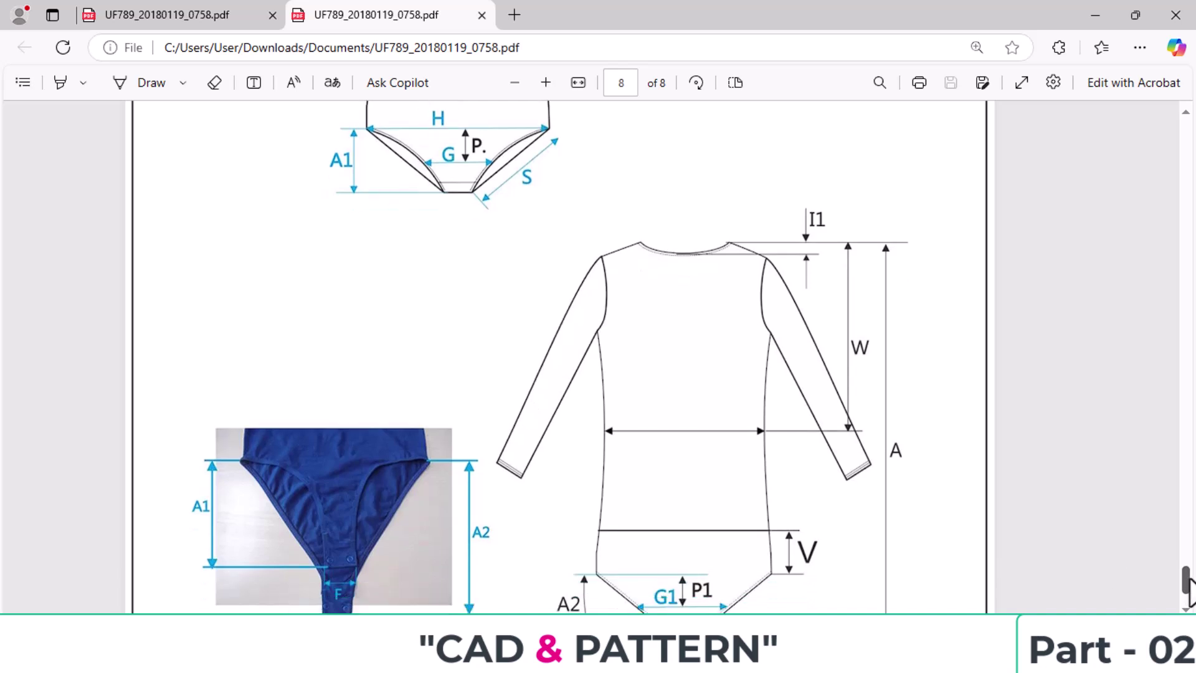
scroll(777, 493, "down", 3)
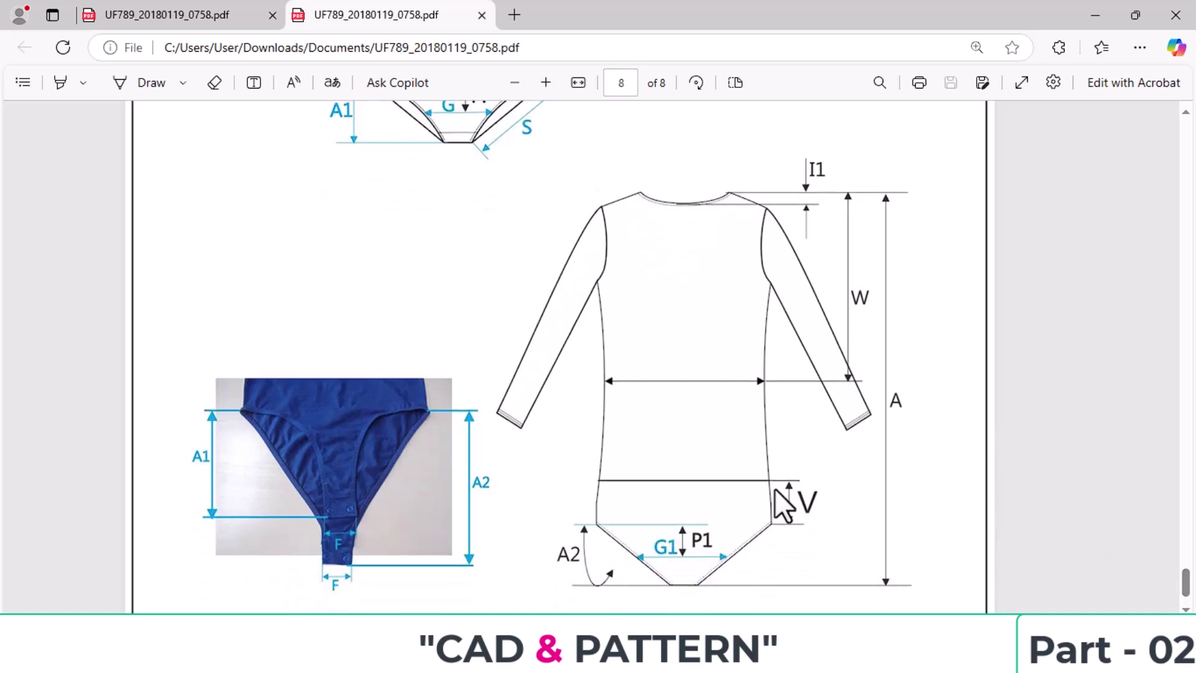
scroll(756, 398, "up", 15)
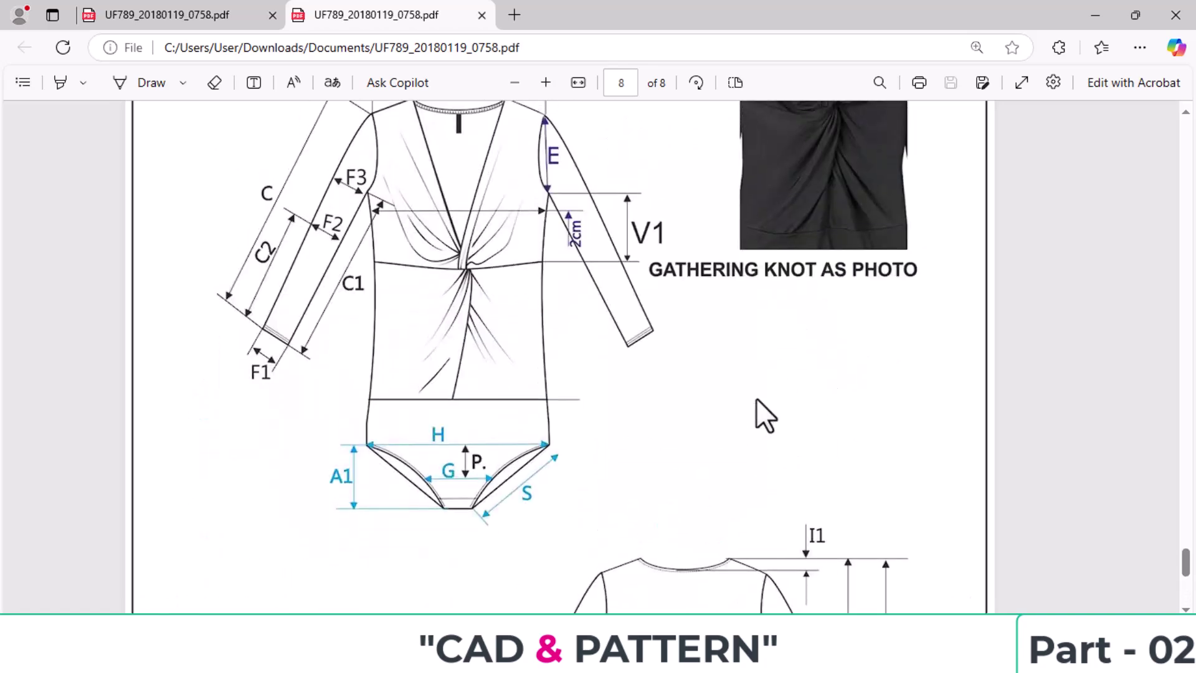
Examine the remaining sketches and the page 2 inspiration photos in the PDF for the knot, waist and lower seam placement.
scroll(795, 406, "down", 10)
scroll(795, 406, "up", 20)
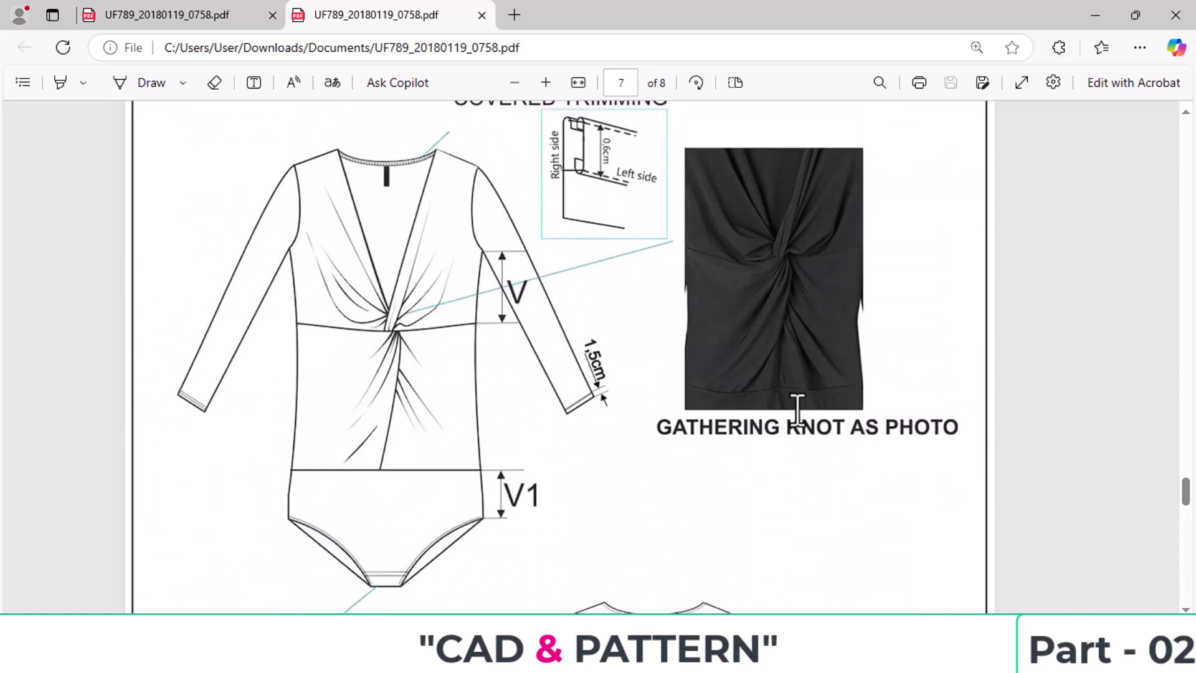
scroll(794, 405, "up", 20)
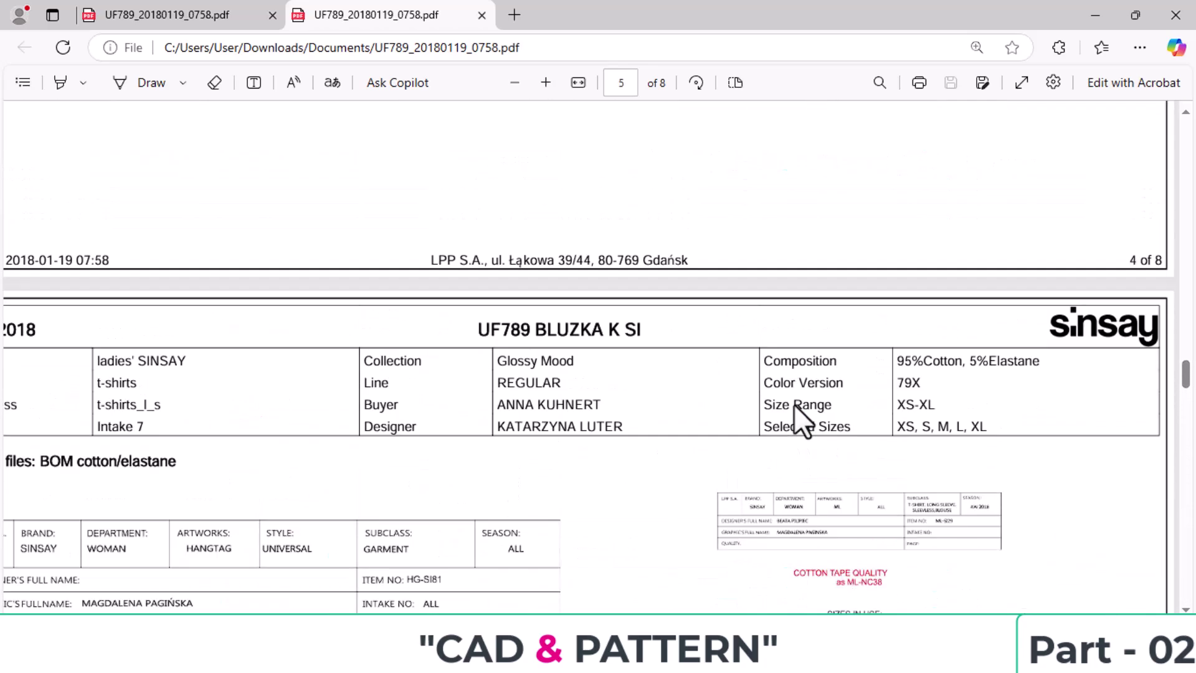
scroll(798, 404, "up", 12)
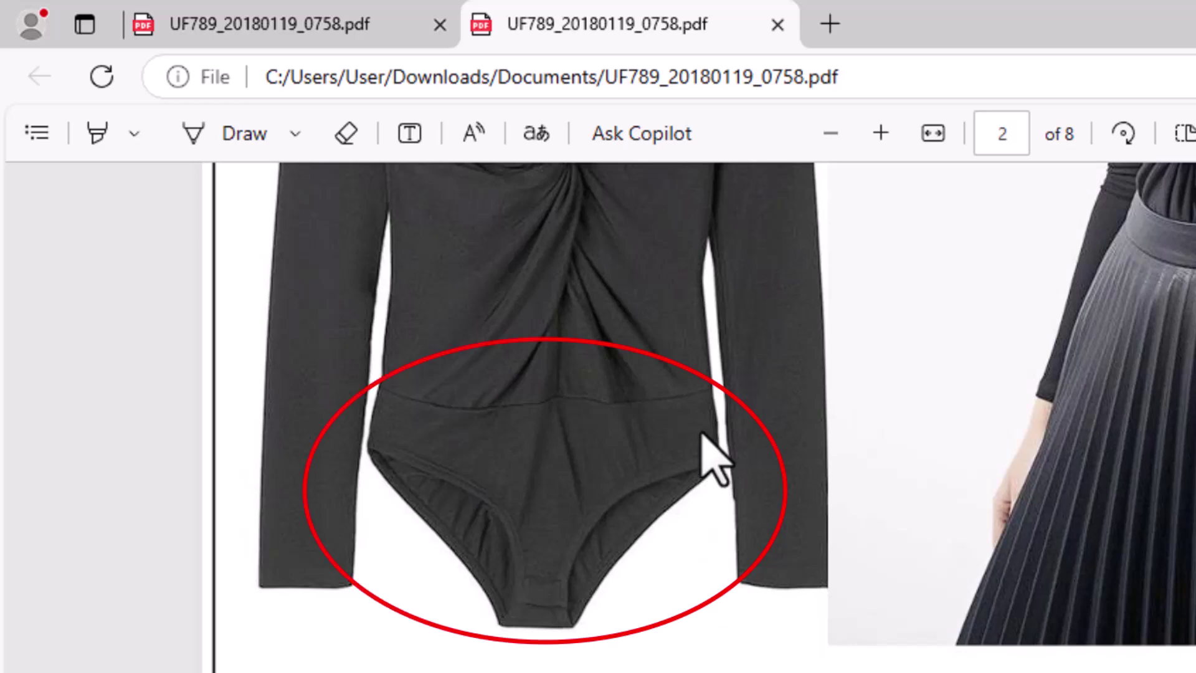
scroll(601, 427, "up", 5)
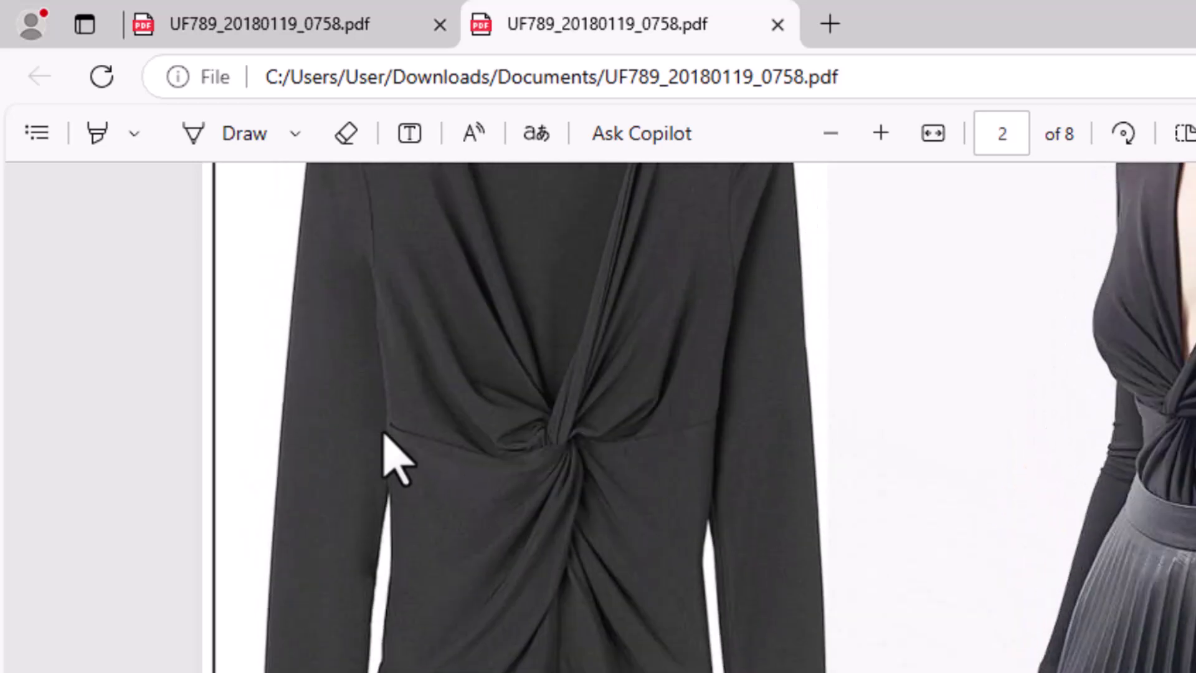
scroll(652, 548, "up", 3)
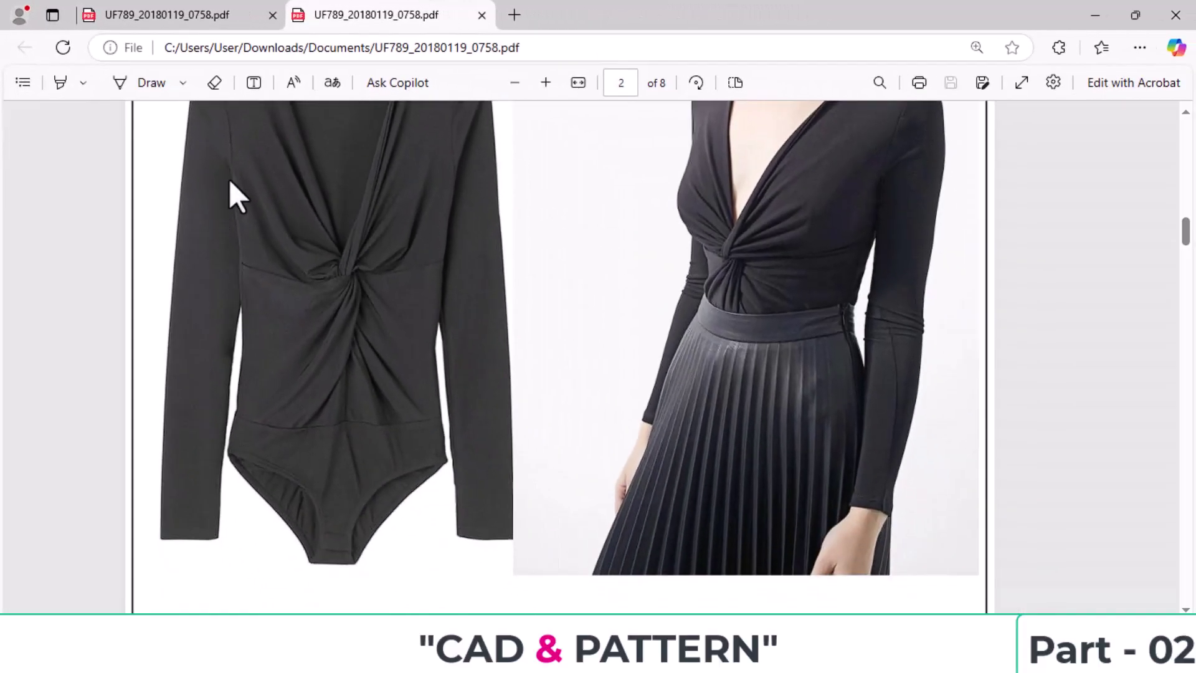
scroll(263, 274, "up", 3)
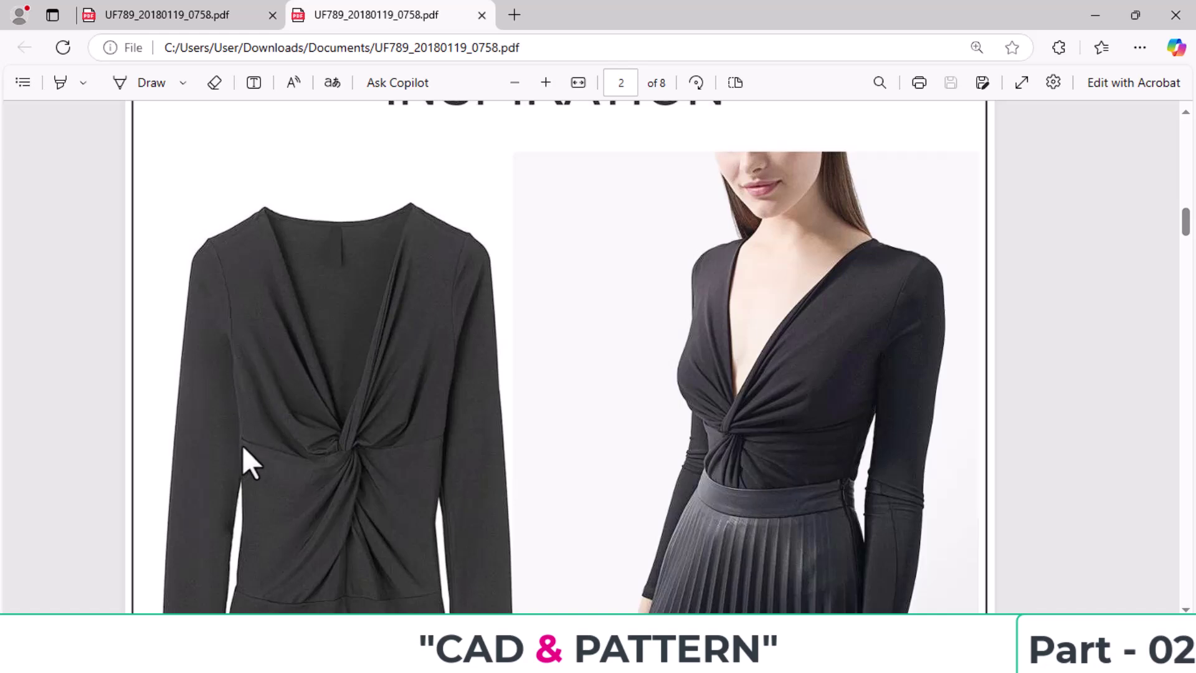
scroll(268, 452, "down", 2)
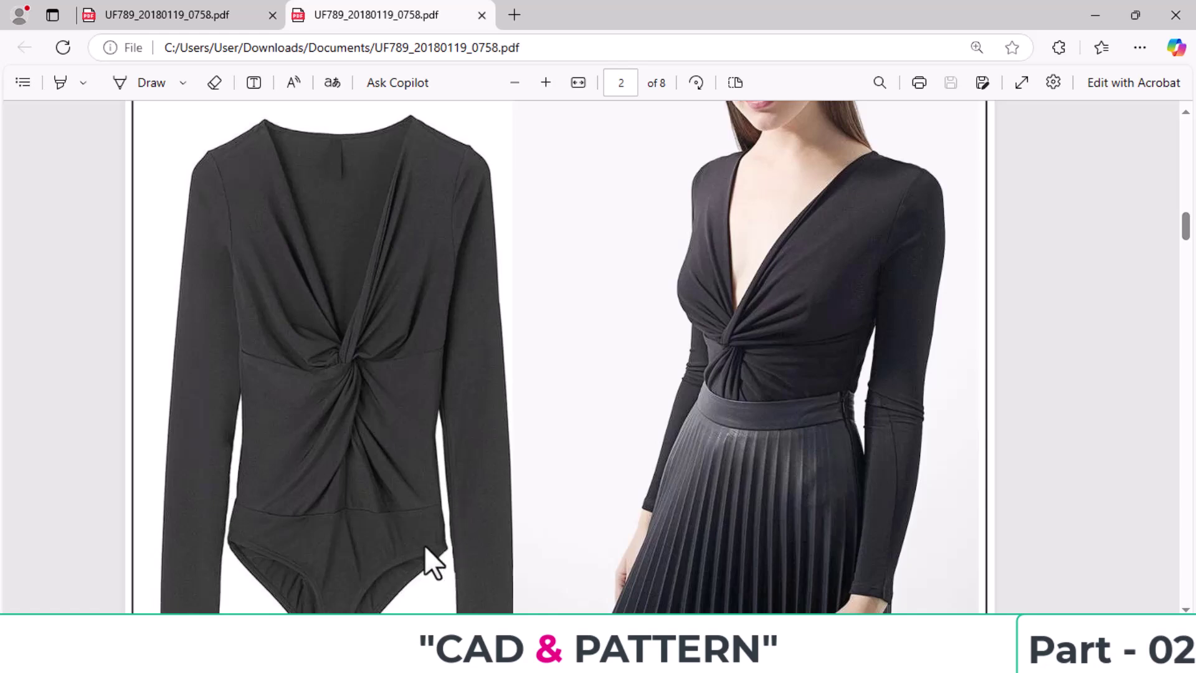
scroll(425, 547, "down", 3)
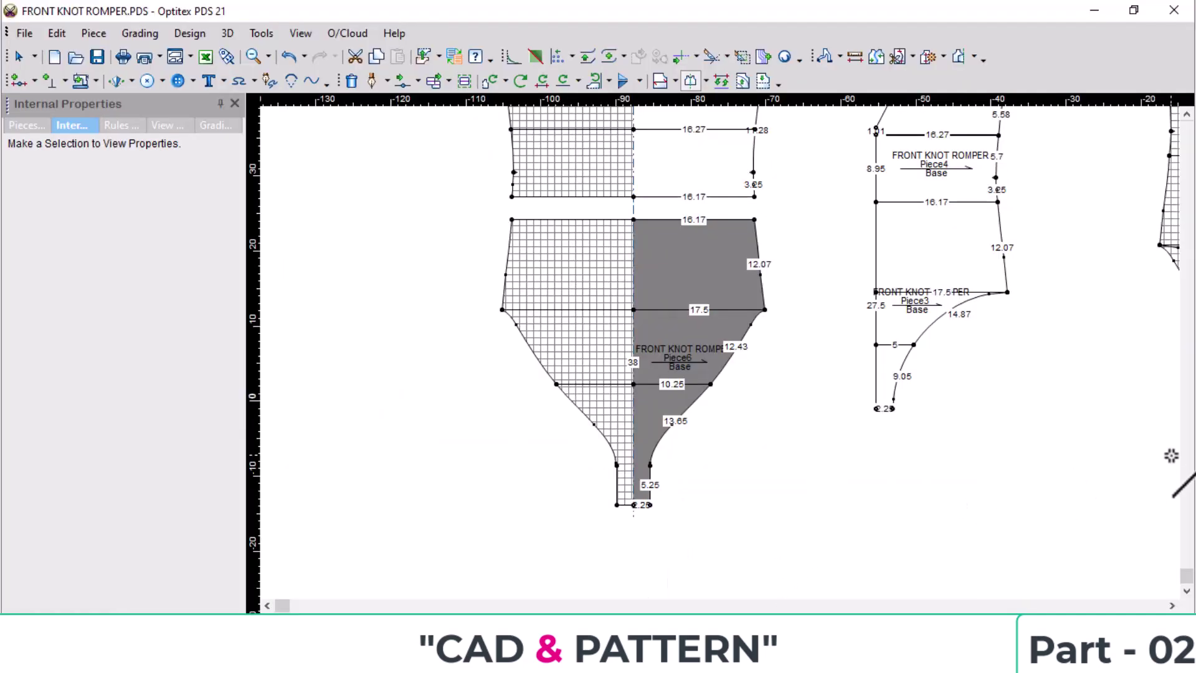
Switch back to Optitex PDS and measure the body piece from the neck-shoulder point to the crotch's centre point.
scroll(655, 281, "down", 4)
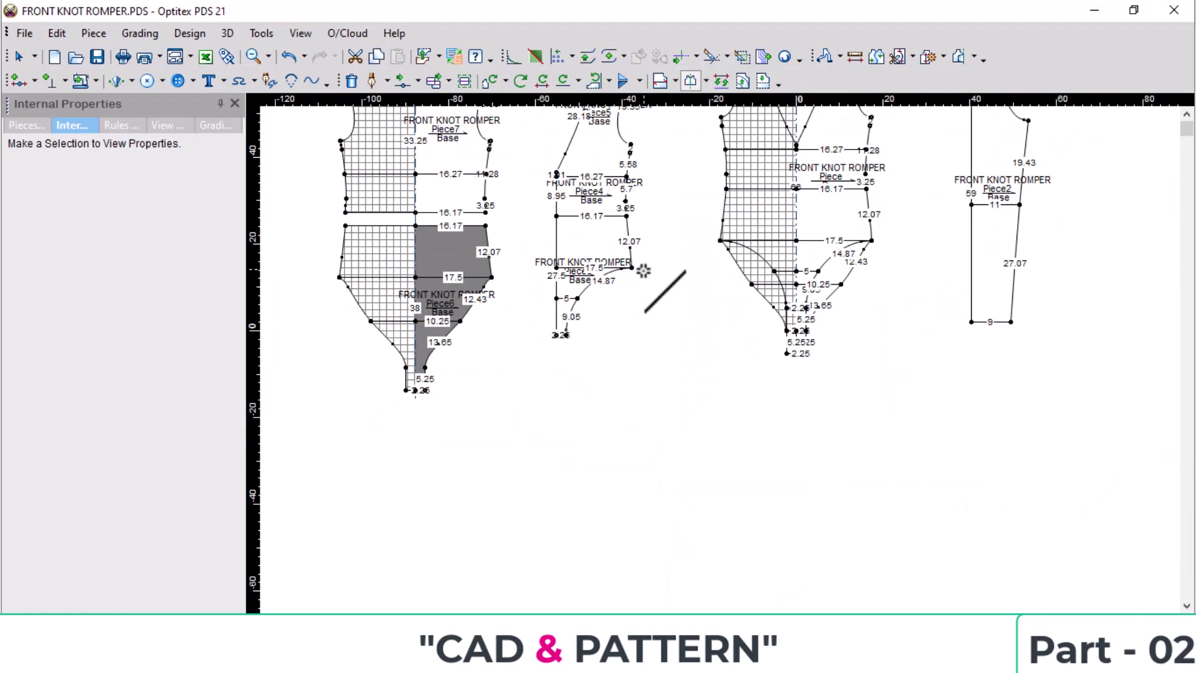
scroll(700, 347, "up", 3)
scroll(700, 347, "up", 2)
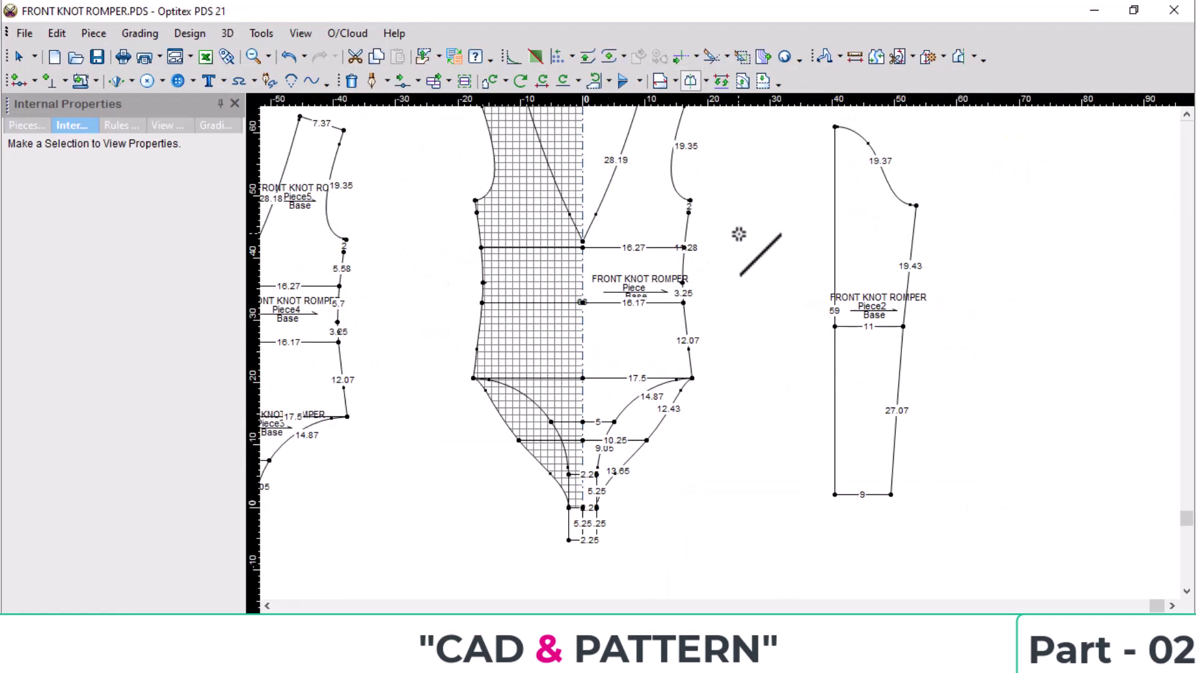
scroll(738, 236, "down", 1)
left_click(856, 57)
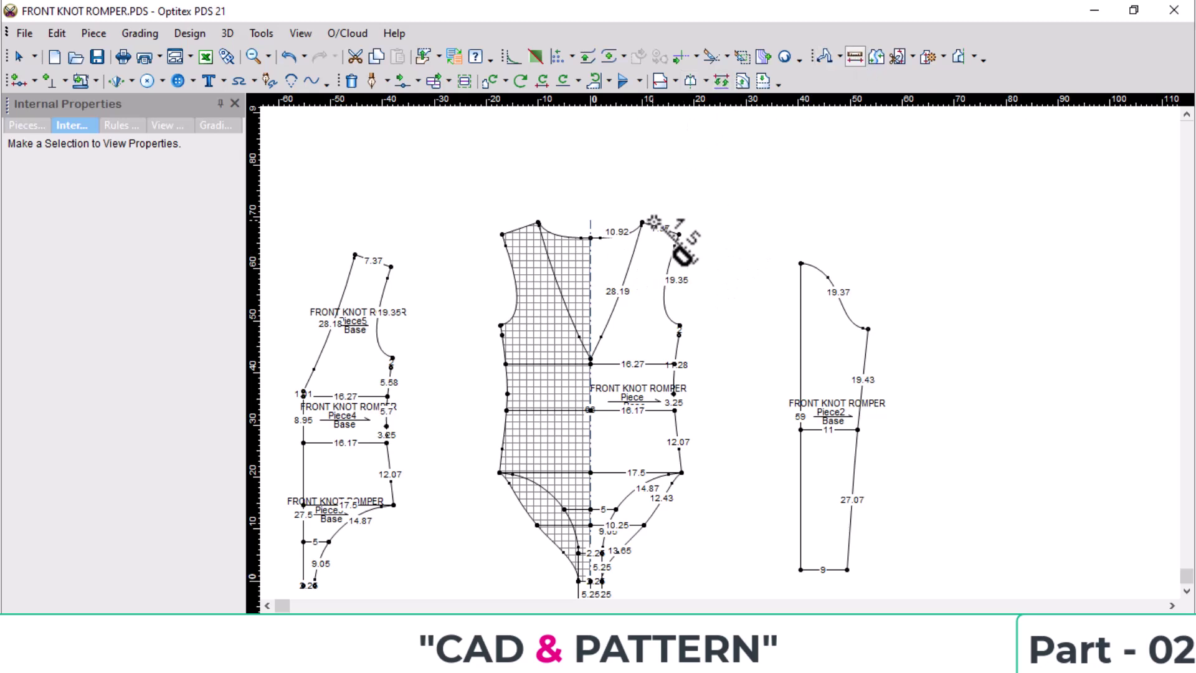
left_click(642, 222)
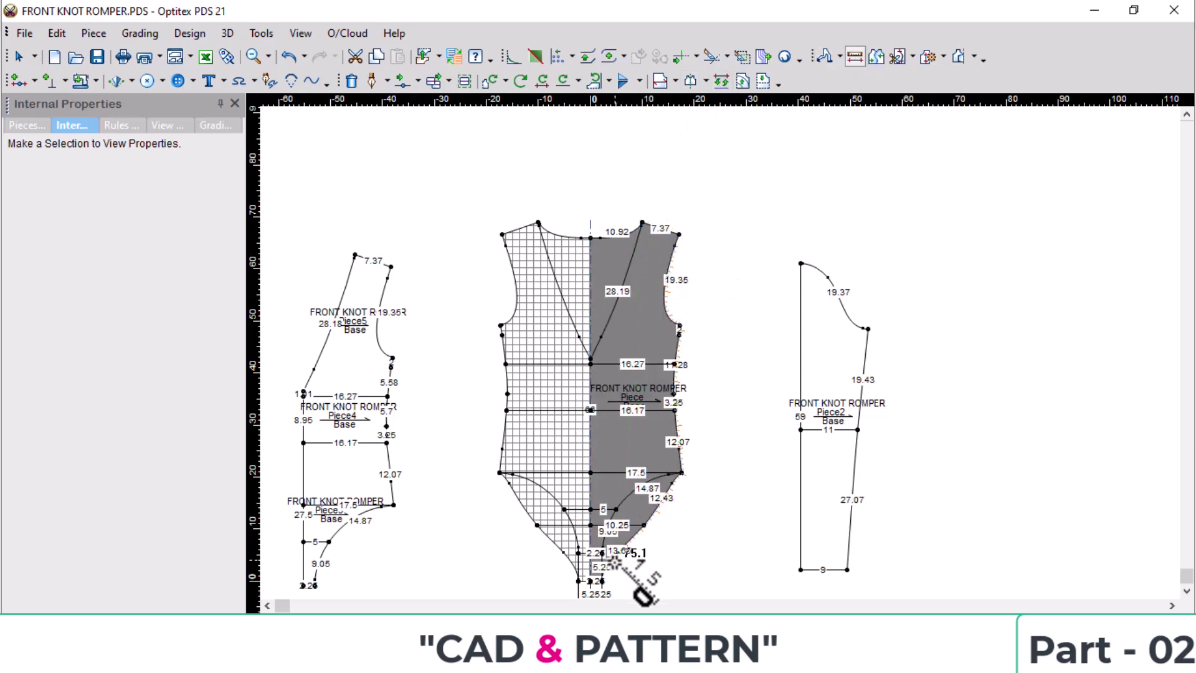
scroll(626, 555, "up", 2)
left_click(677, 382)
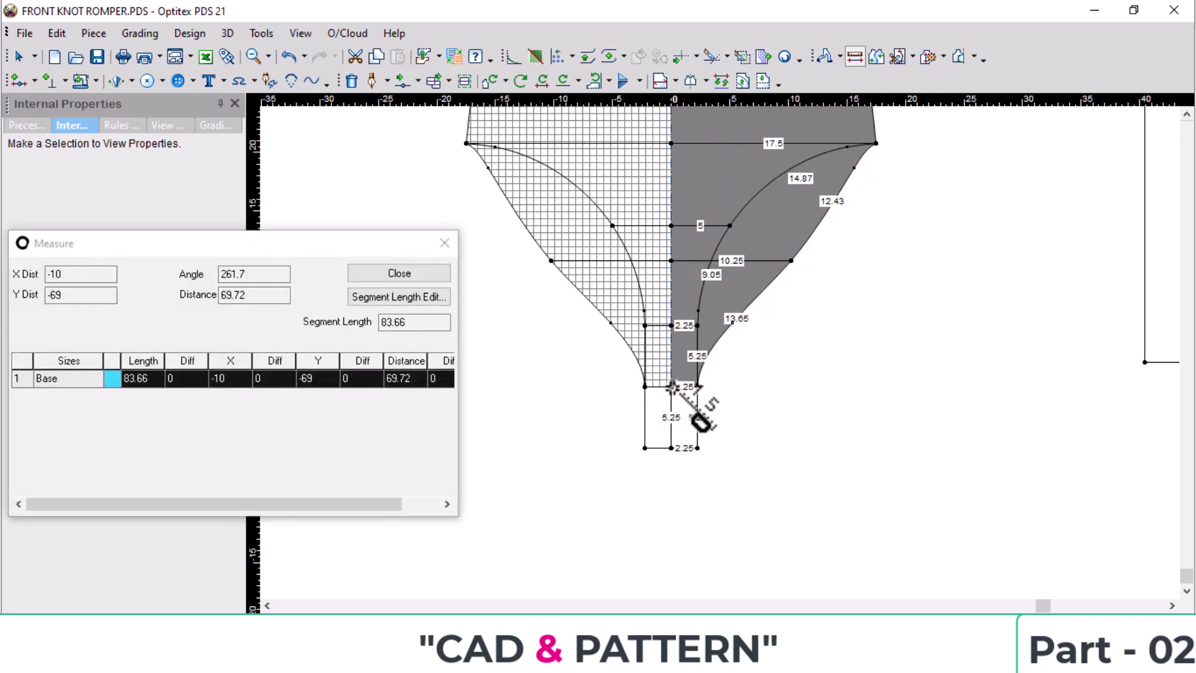
left_click(319, 376)
left_click_drag(319, 375, 294, 377)
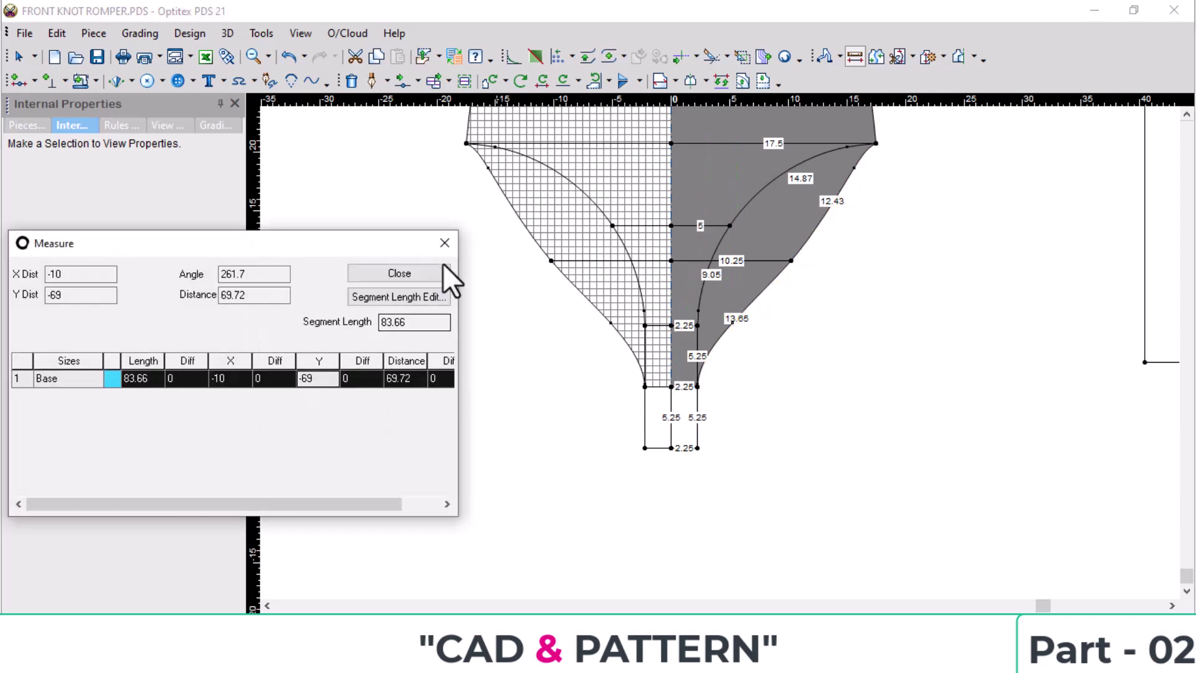
left_click(444, 240)
Move the lower front piece down, separating it from the middle front piece at the 16.17 cm seam.
scroll(733, 335, "down", 2)
scroll(760, 367, "down", 2)
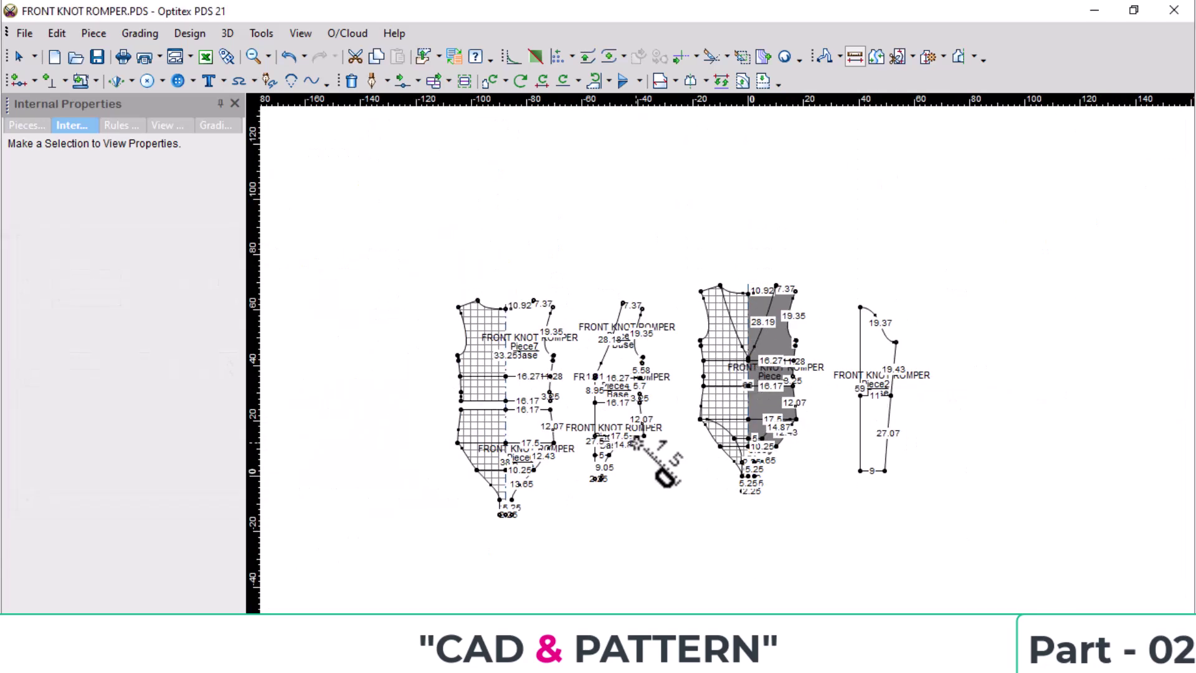
scroll(659, 382, "up", 3)
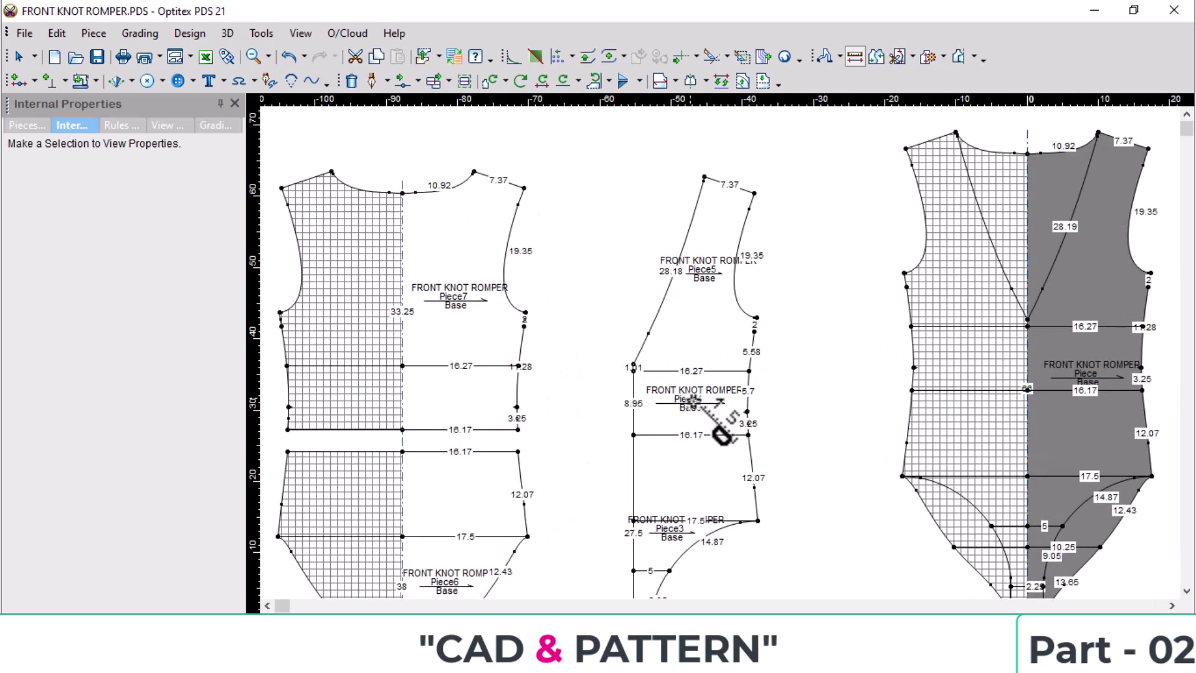
right_click(809, 265)
left_click(841, 282)
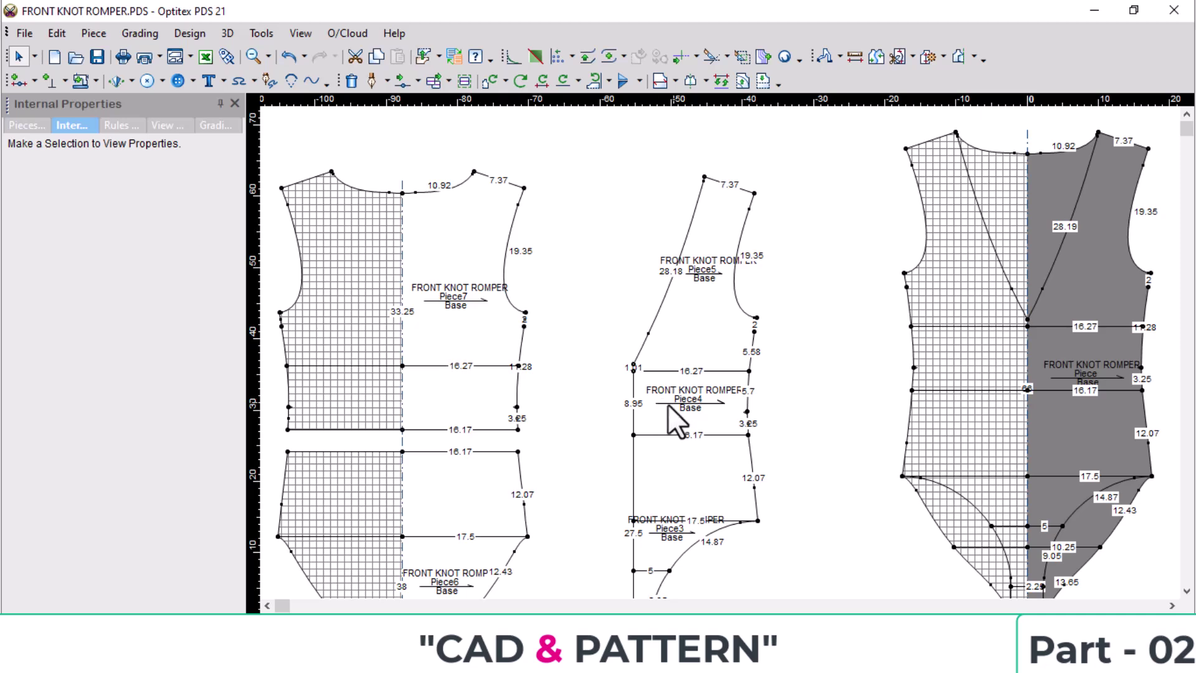
mouse_move(668, 405)
left_mouse_down()
mouse_move(720, 377)
mouse_move(671, 403)
mouse_move(678, 396)
left_mouse_up()
left_click_drag(666, 469, 667, 470)
scroll(668, 470, "down", 1)
scroll(685, 437, "up", 3)
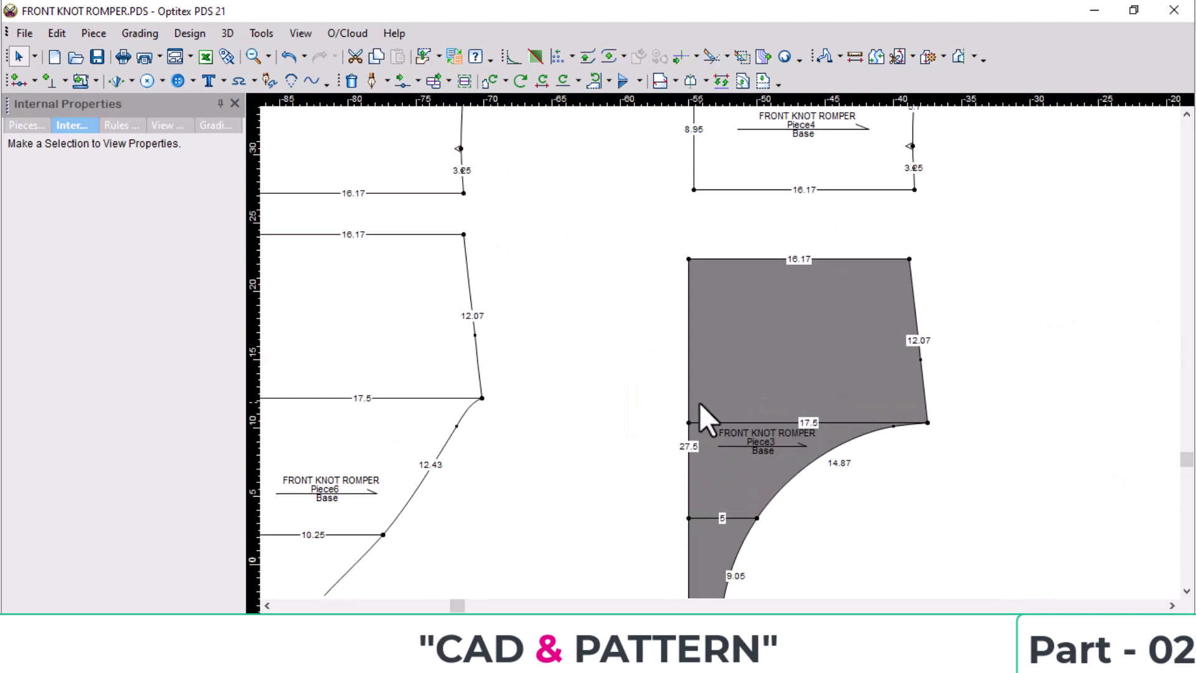
Set the lower front piece as a half piece along its 27.5 cm centre edge.
scroll(711, 386, "down", 3)
scroll(742, 368, "up", 3)
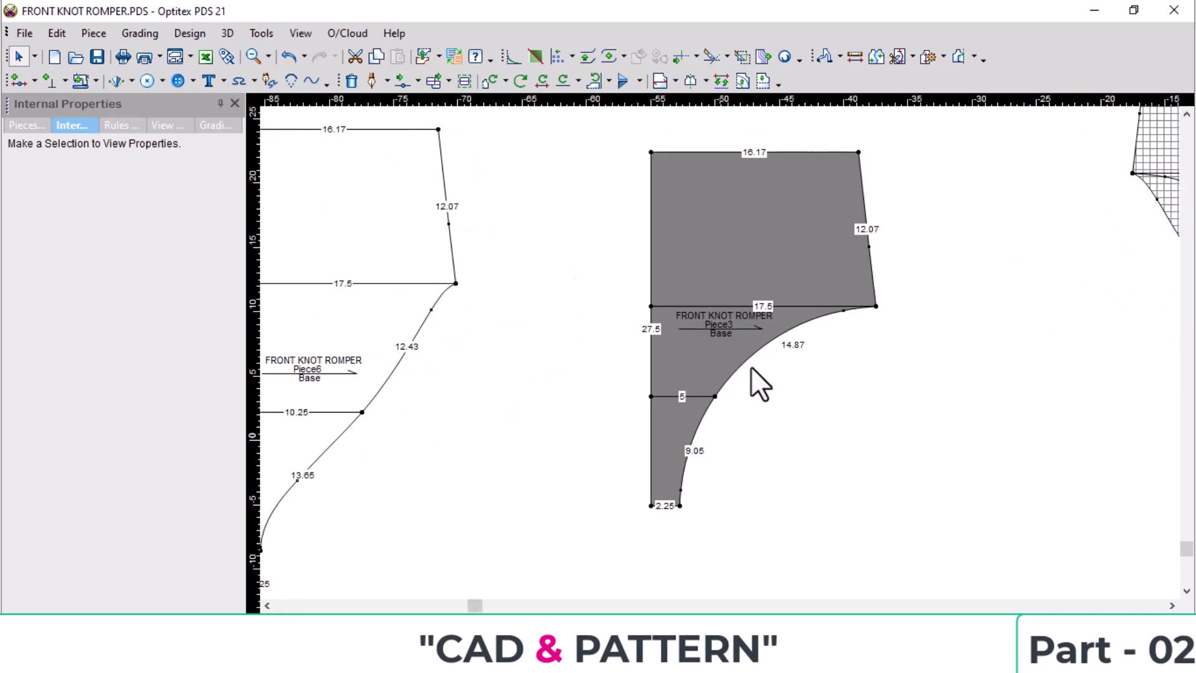
key("h")
left_click(652, 505)
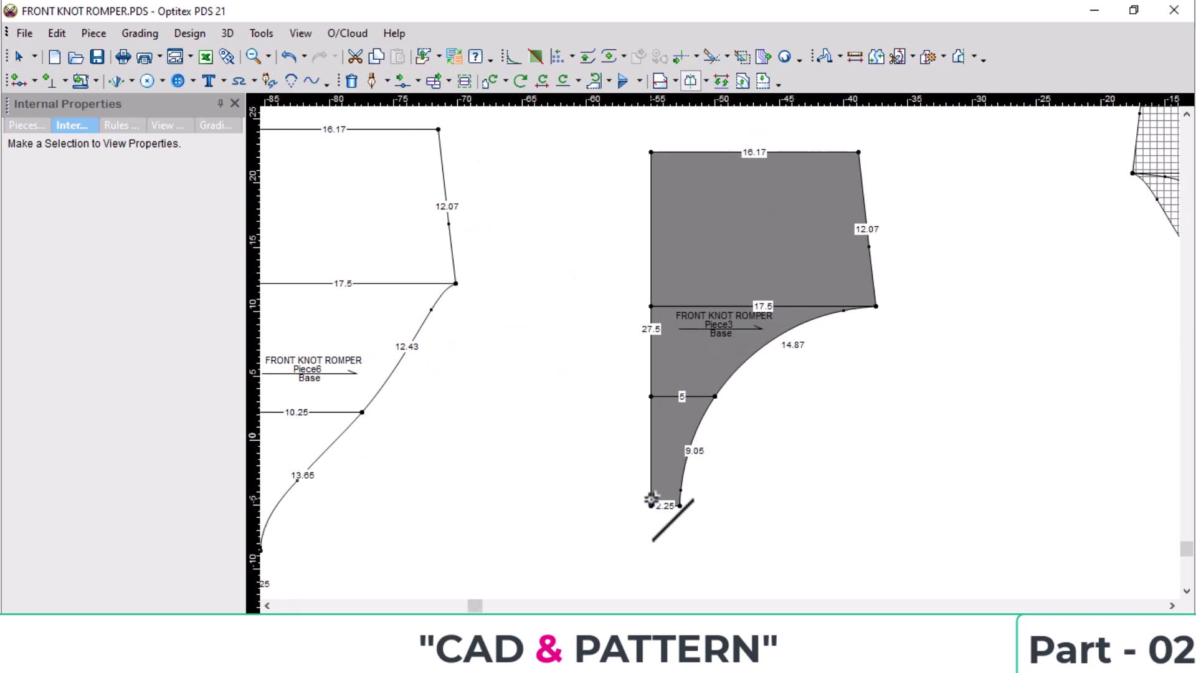
left_click(651, 152)
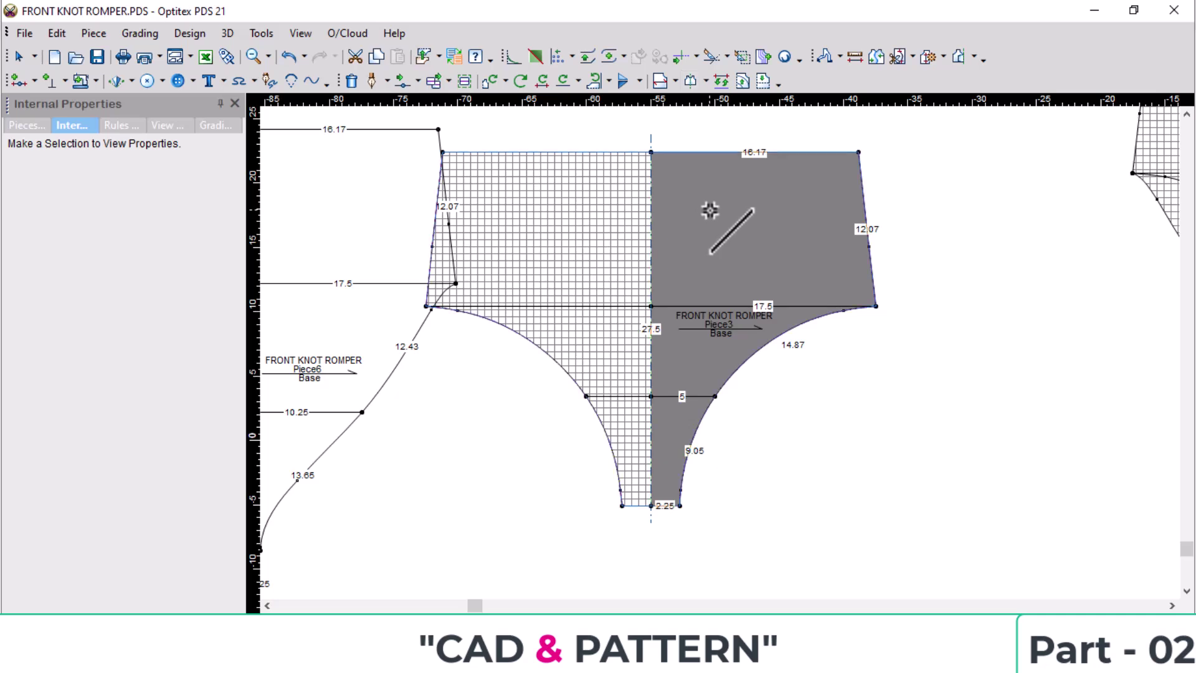
Move the three front pieces away from the back pieces, stacking them vertically with gaps between them.
left_click_drag(708, 206, 801, 274)
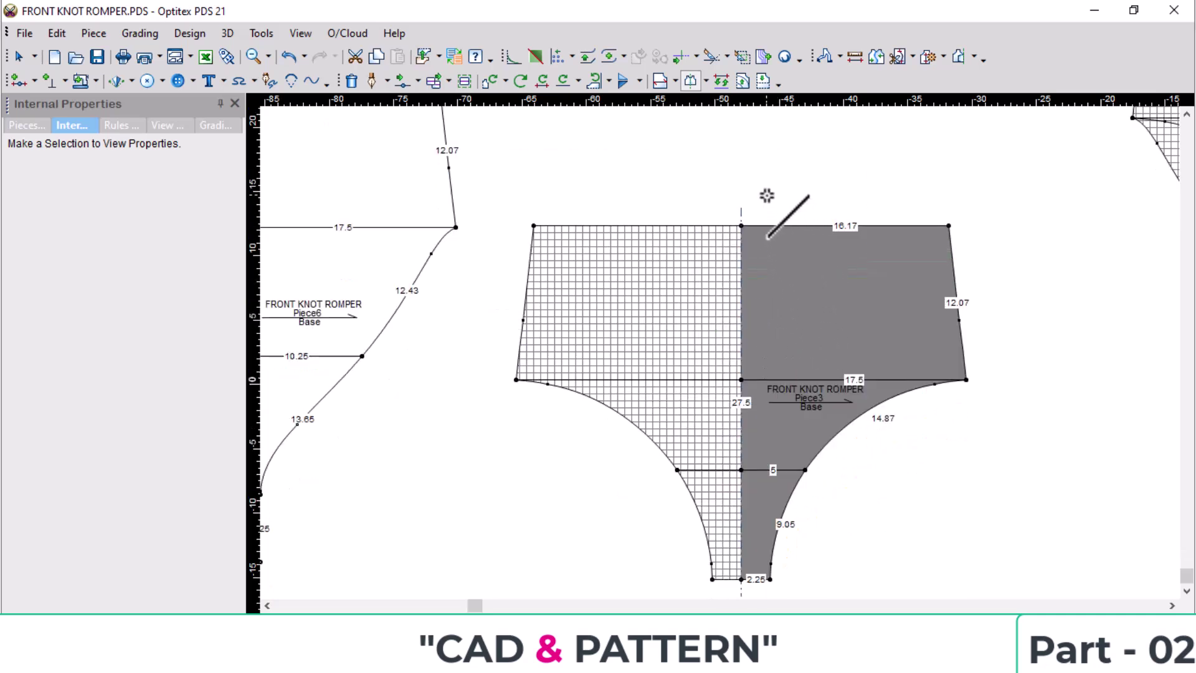
scroll(674, 243, "down", 3)
left_click_drag(673, 243, 722, 304)
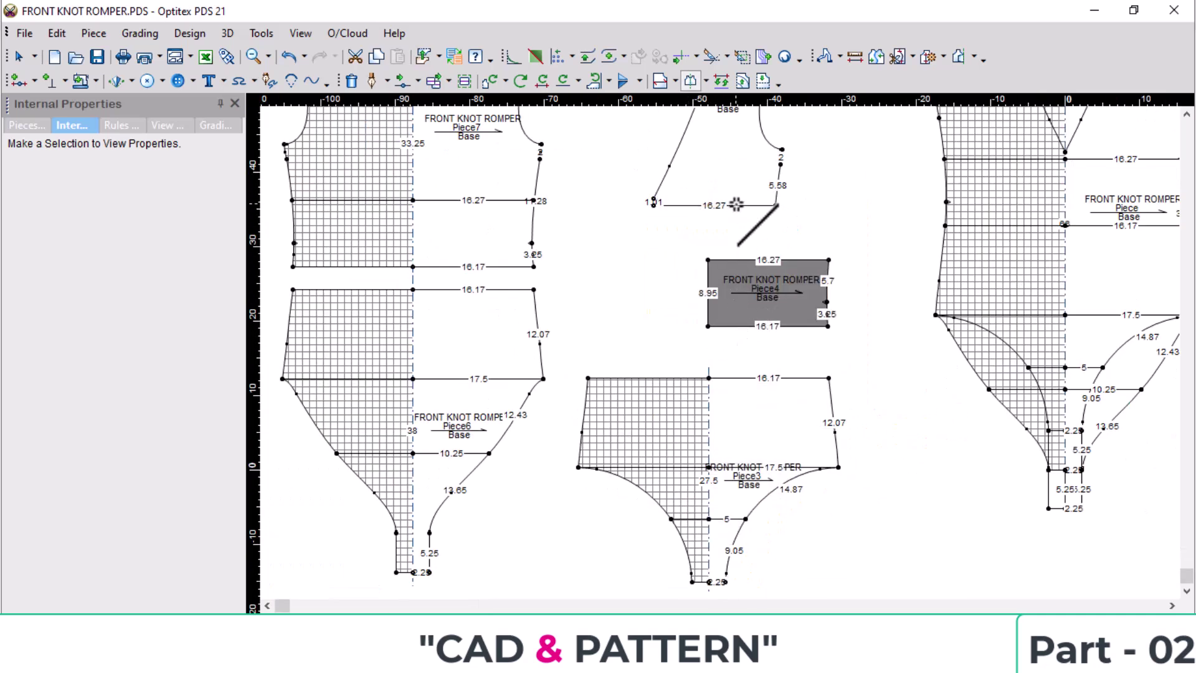
left_click_drag(757, 193, 800, 219)
Align the middle front piece just below the upper front piece, and set both as half pieces along their centre edges.
scroll(715, 347, "up", 5)
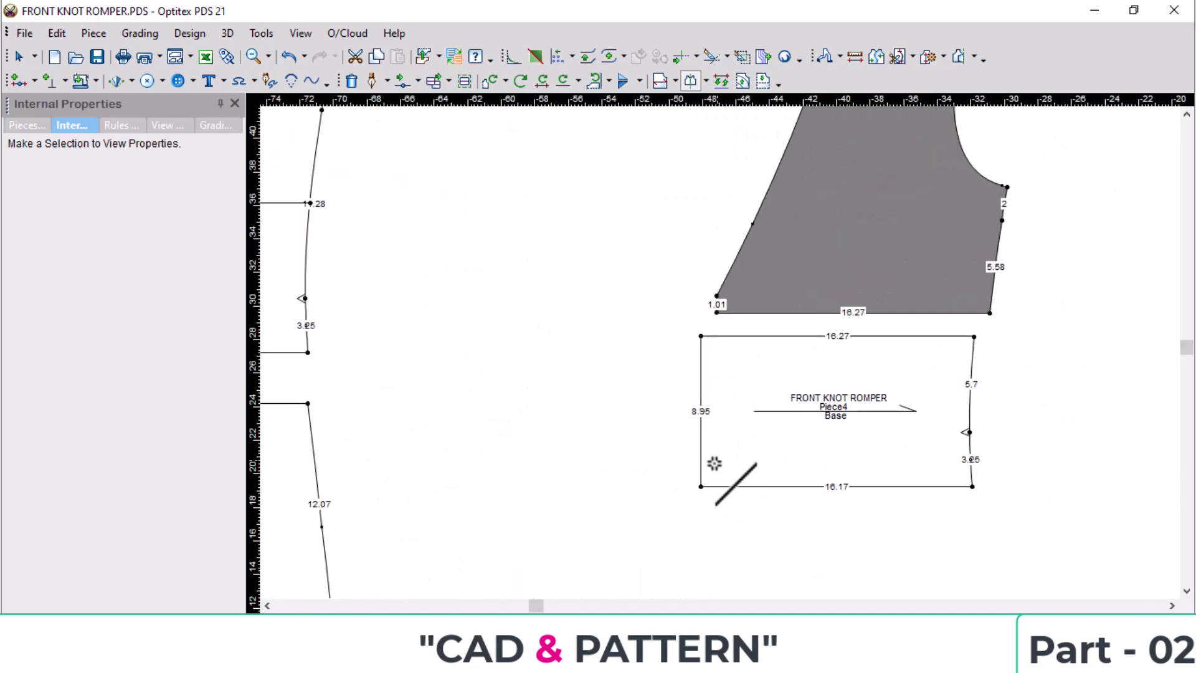
left_click_drag(847, 389, 859, 377)
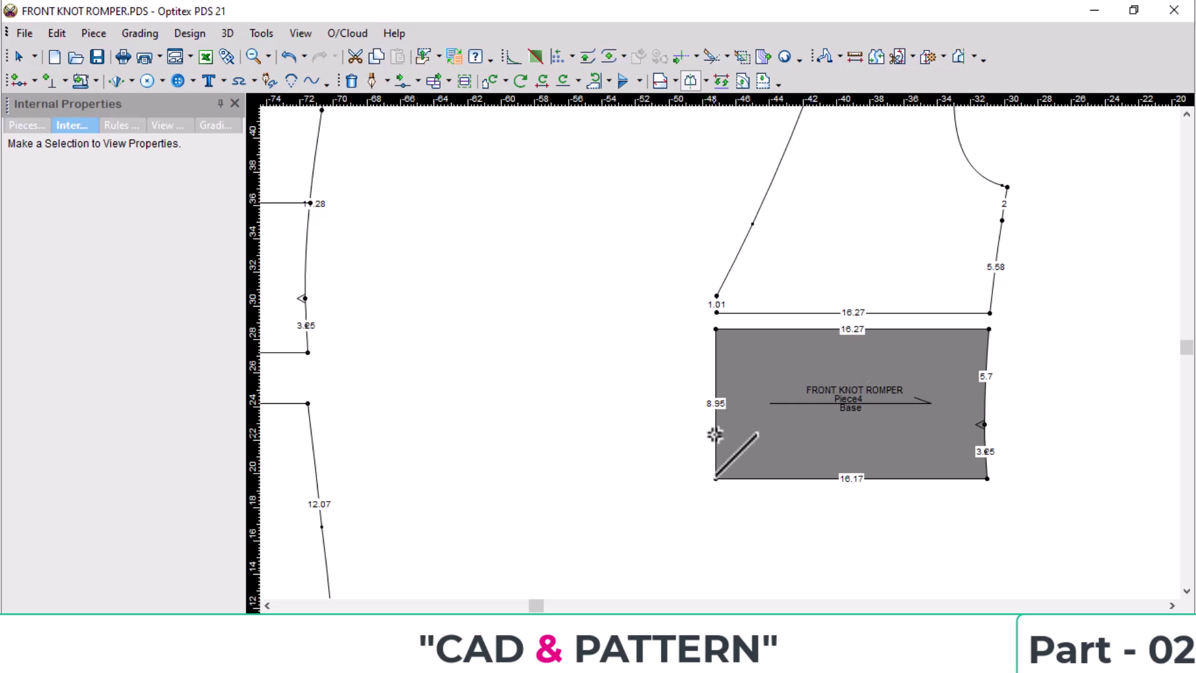
left_click(717, 478)
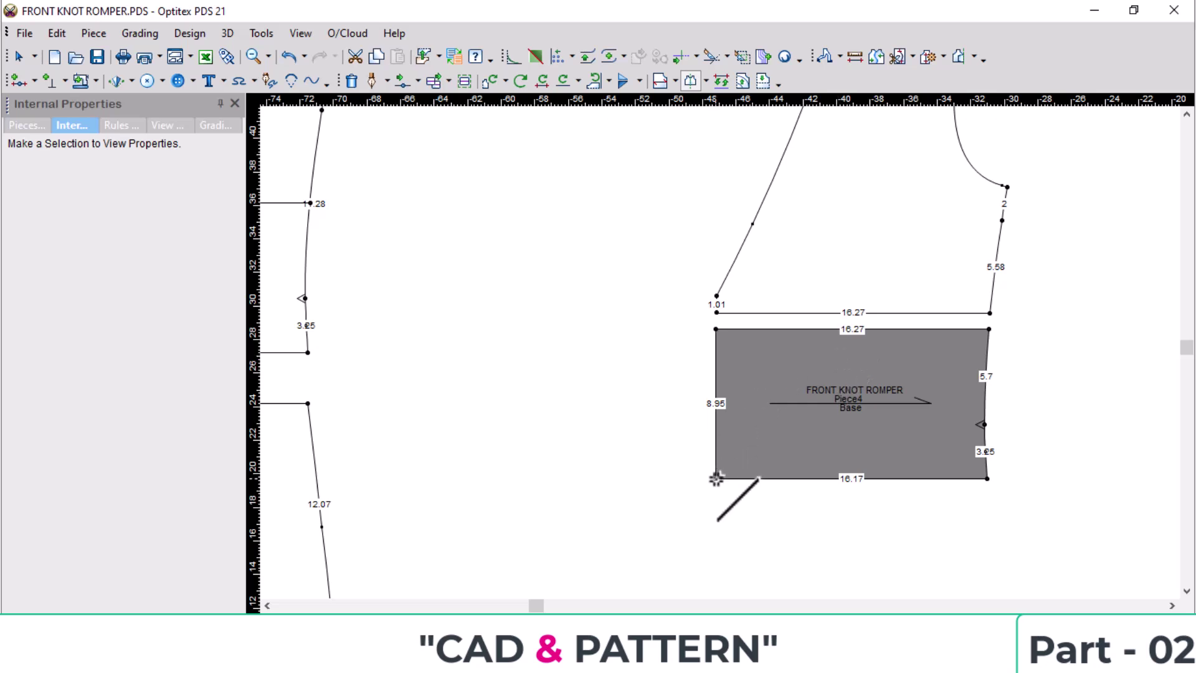
left_click(717, 329)
left_click(717, 312)
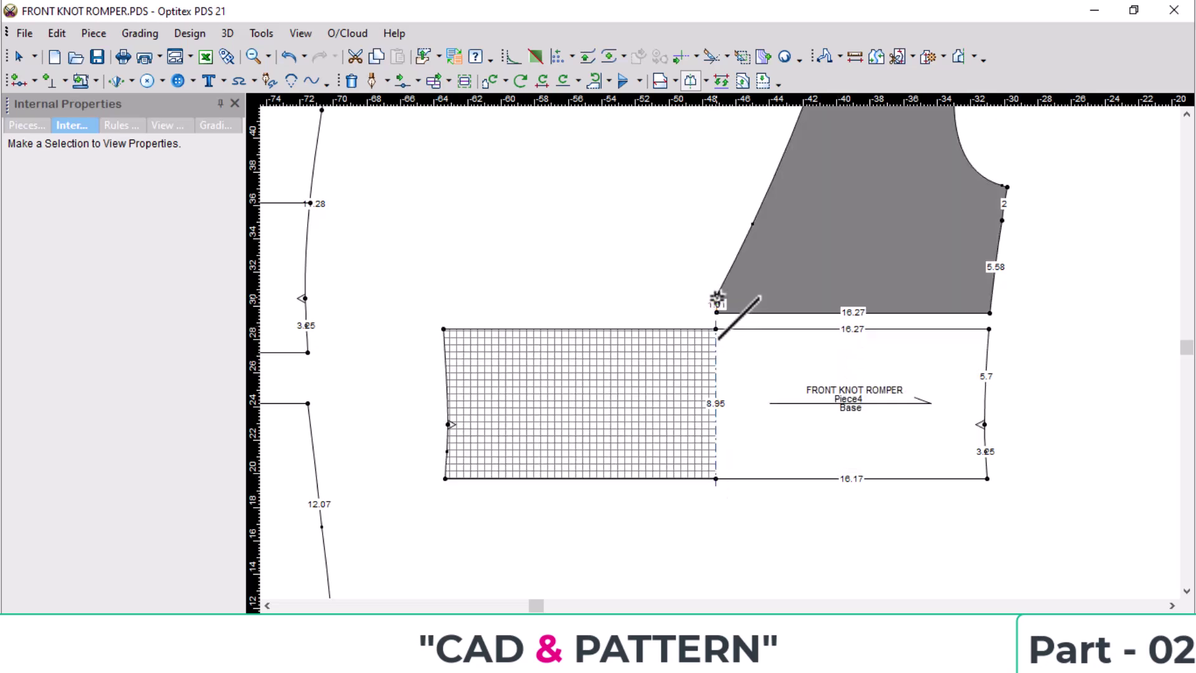
left_click(716, 296)
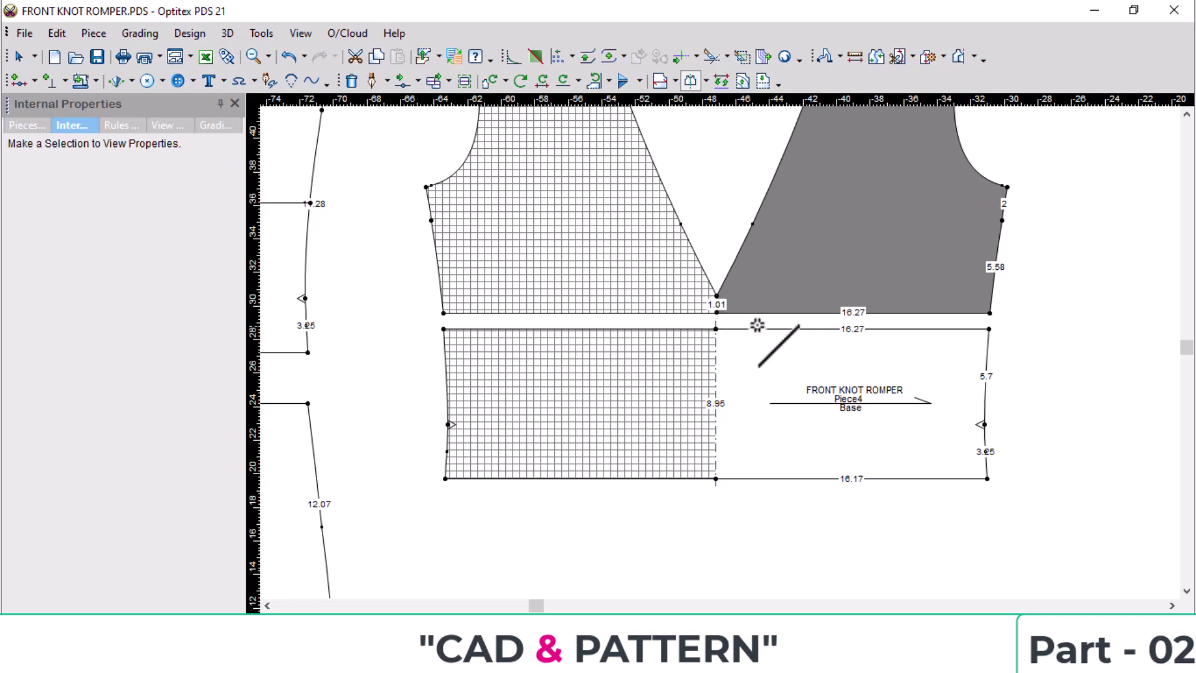
Examine the knot and under-bust seam in the PDF inspiration photo and compare them with the upper and middle front pieces in Optitex PDS.
scroll(723, 299, "up", 1)
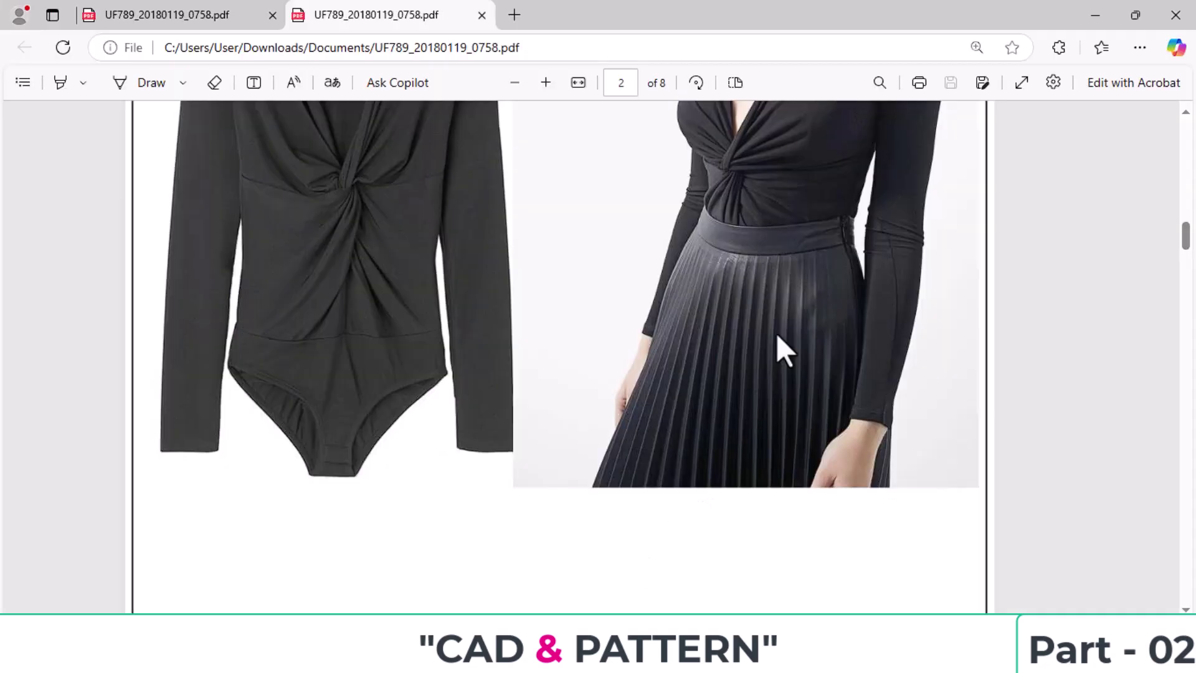
scroll(698, 280, "up", 1)
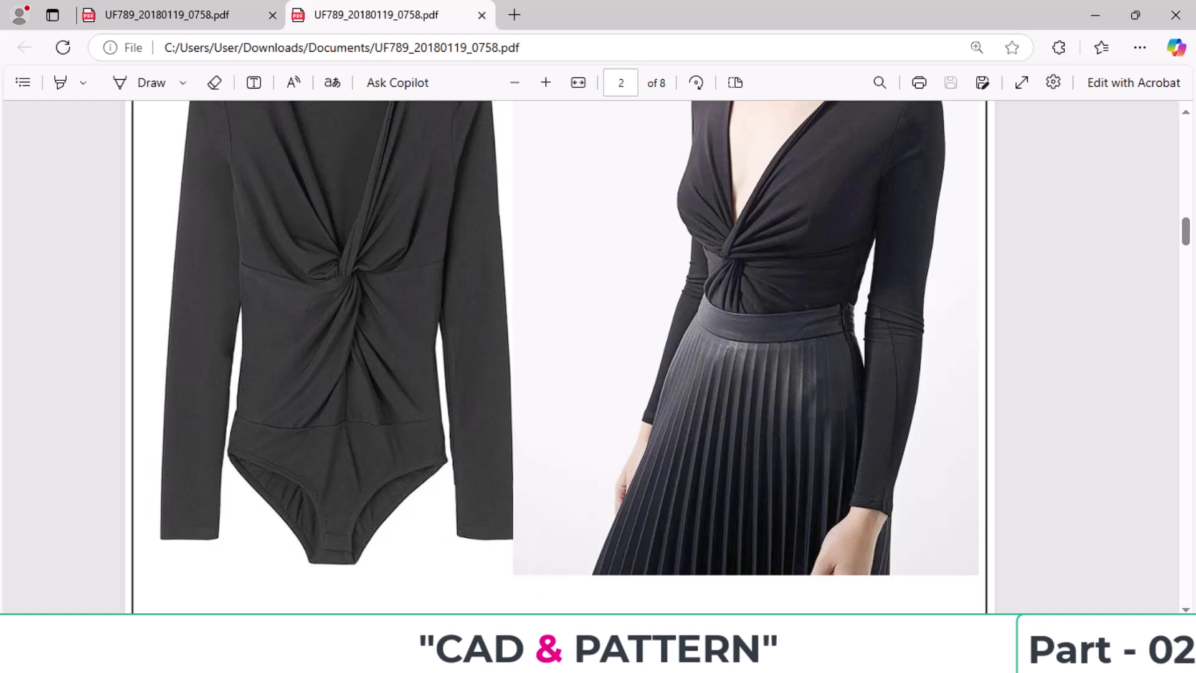
left_click(635, 548)
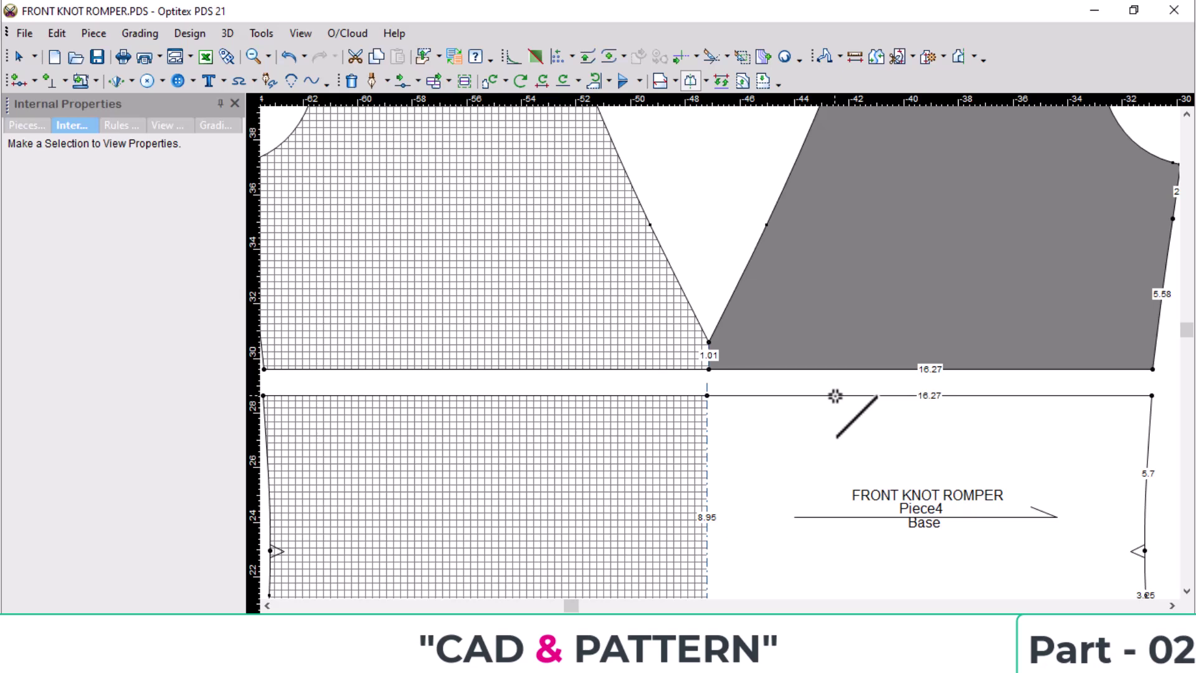
scroll(833, 349, "down", 1)
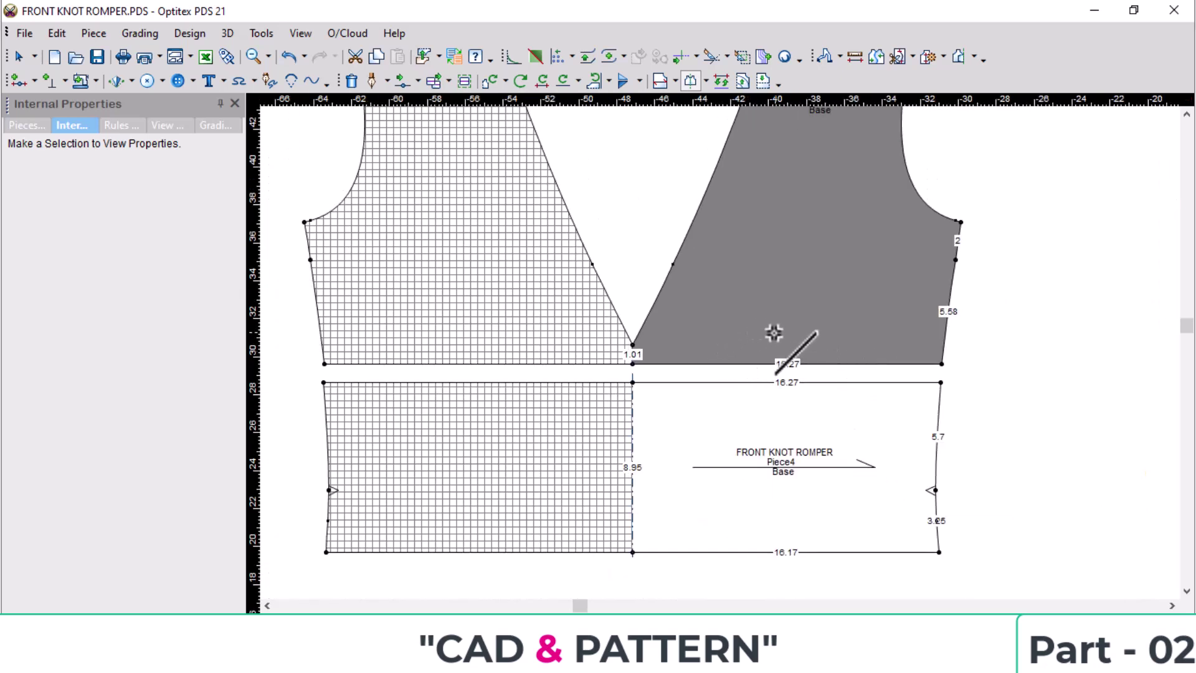
scroll(772, 305, "down", 1)
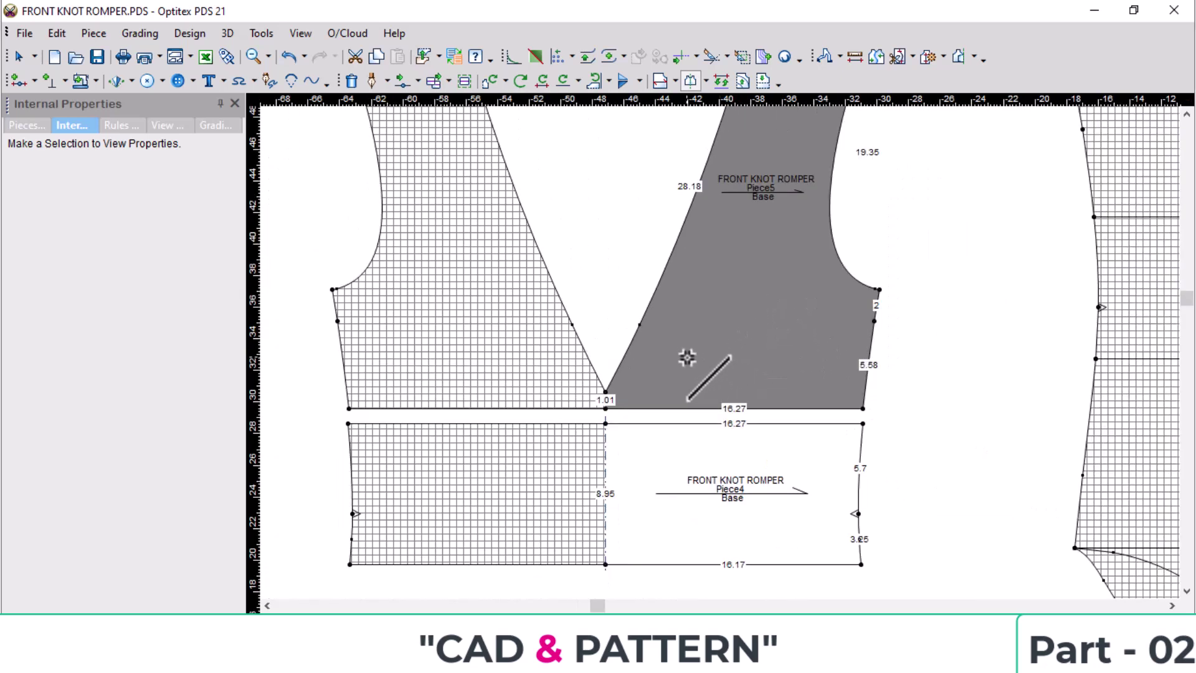
scroll(718, 360, "up", 2)
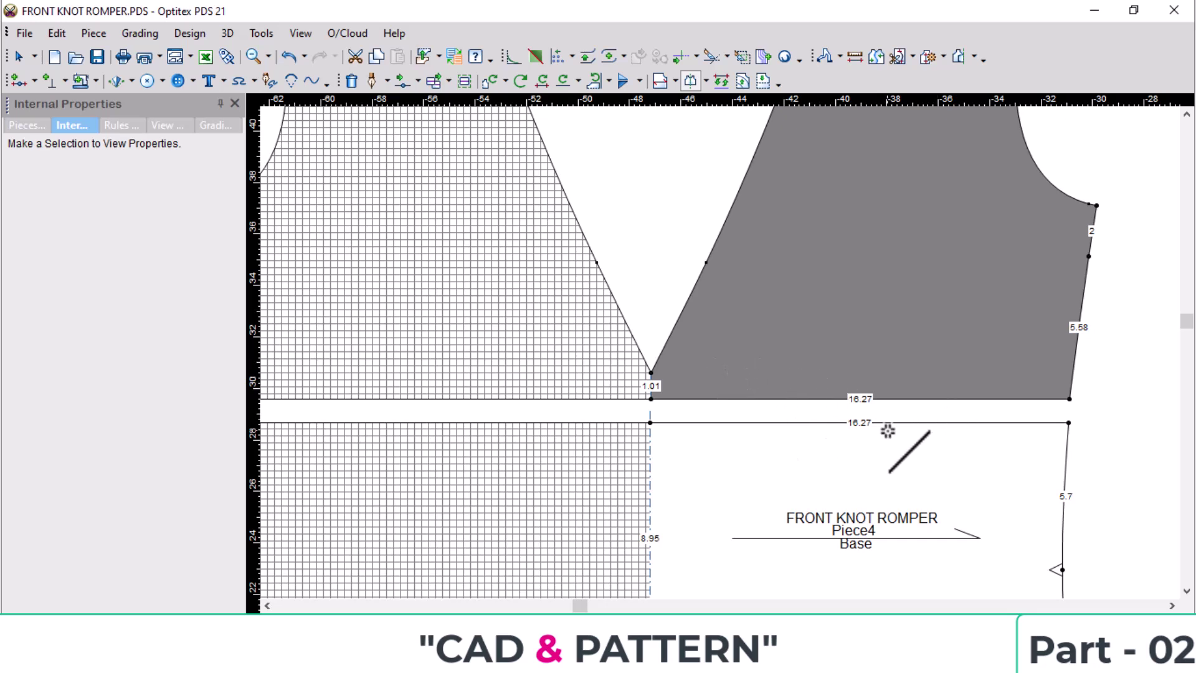
right_click(680, 224)
left_click(736, 233)
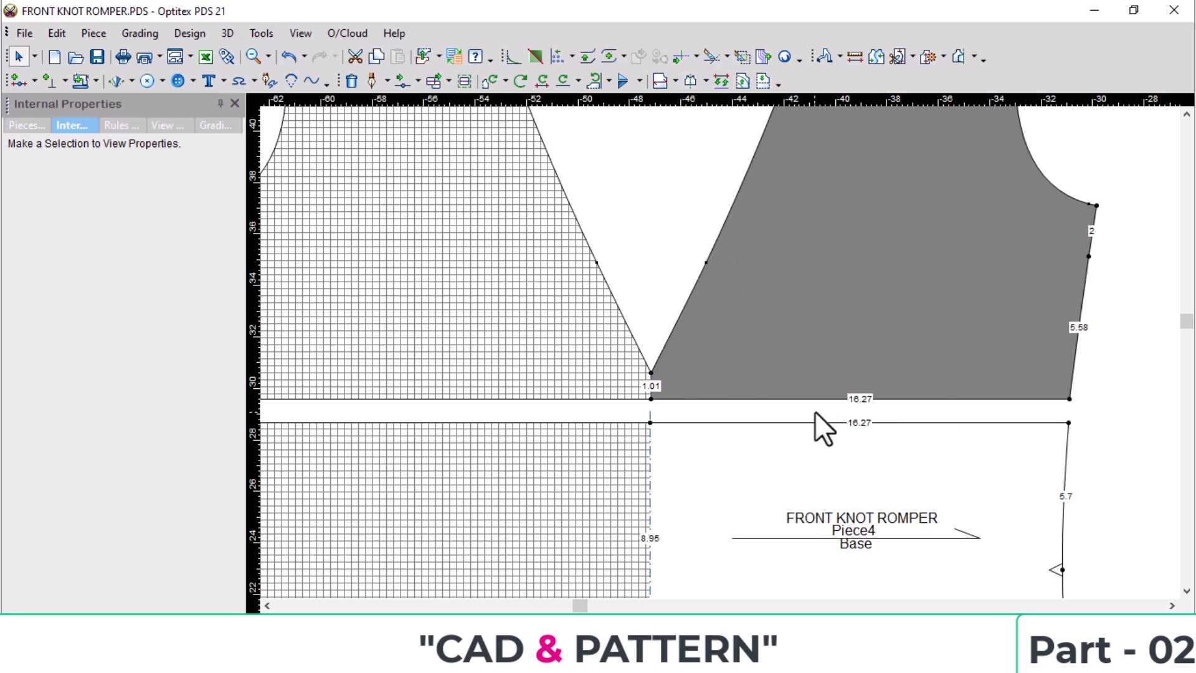
Duplicate the upper front piece and place the copy in the empty space on the outer side of the back pieces.
key("ctrl+c")
key("ctrl+v")
scroll(892, 253, "down", 3)
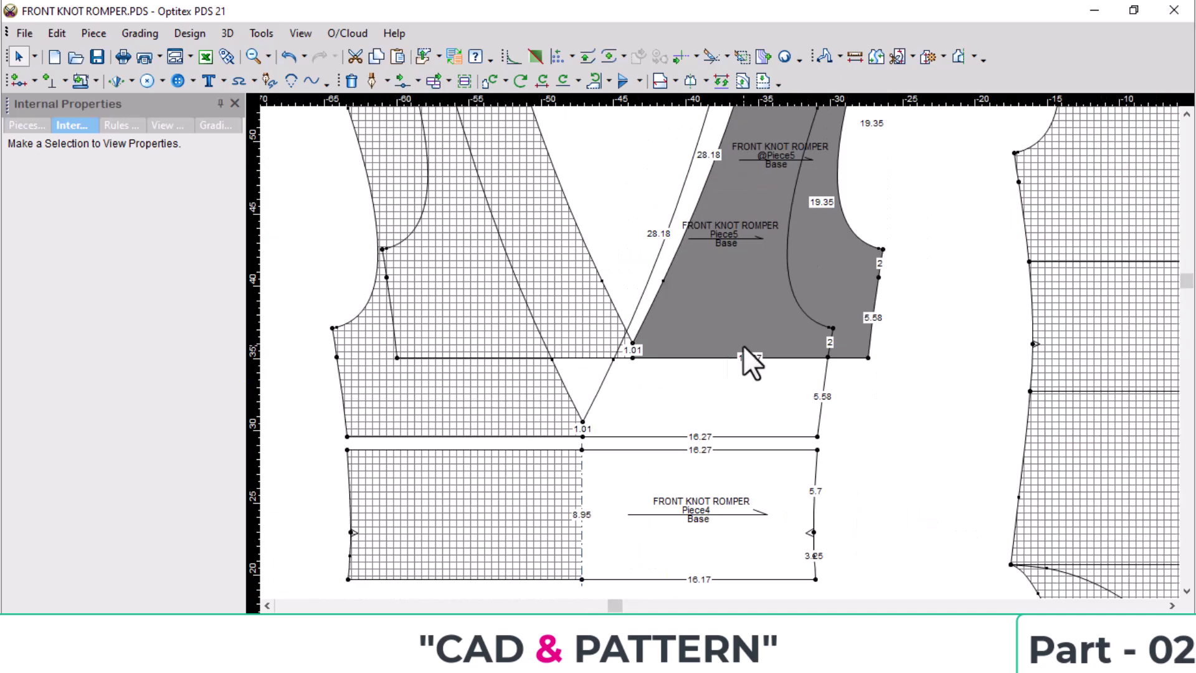
key("space")
scroll(380, 414, "down", 2)
scroll(717, 354, "down", 2)
left_click(380, 358)
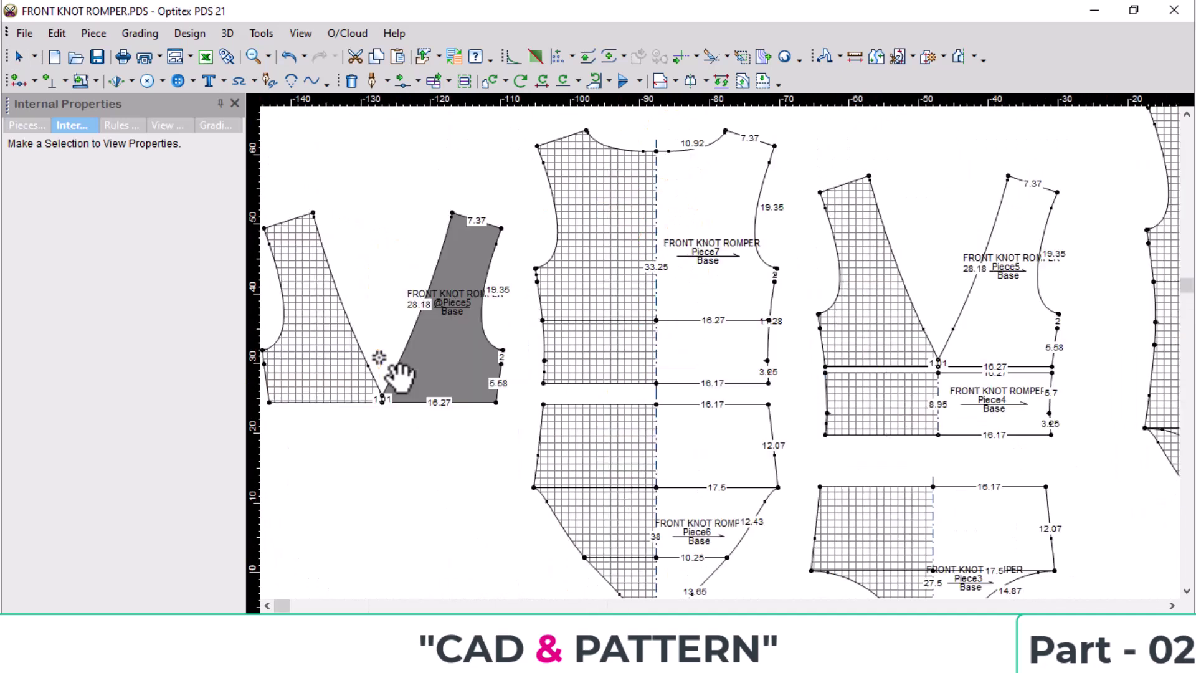
Move the middle front piece up against the upper front piece, then duplicate it and place the copy beneath the copied upper piece.
left_click(1004, 419)
left_click_drag(1004, 419, 1005, 413)
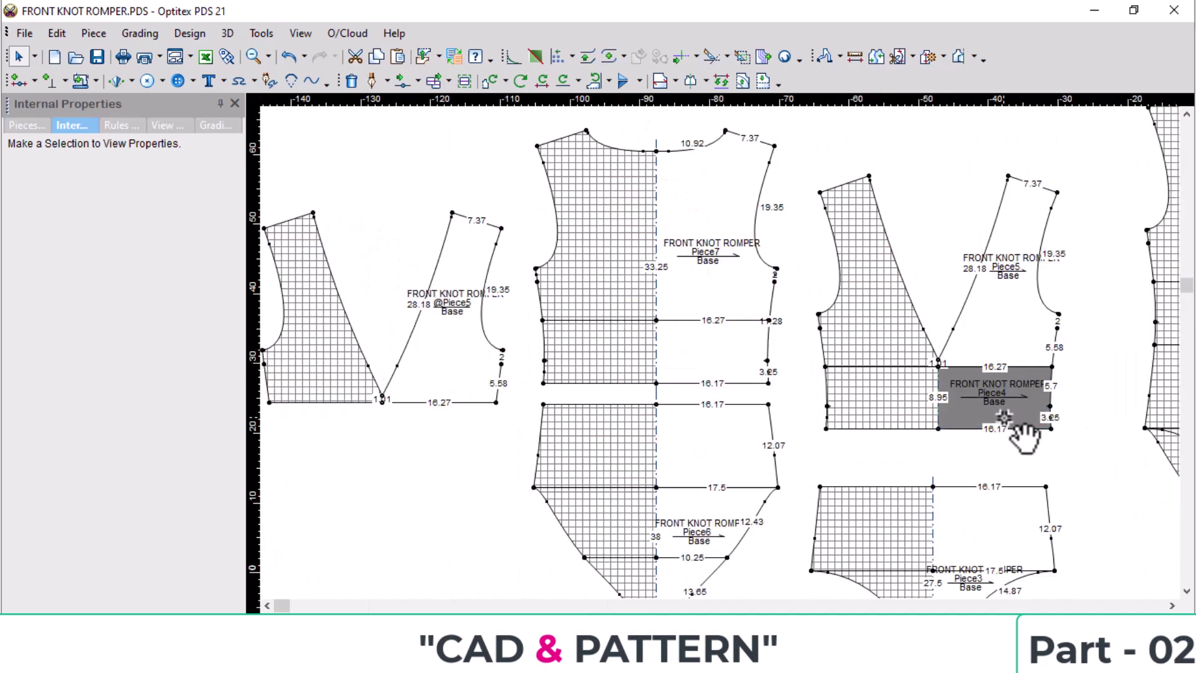
key("ctrl+c")
key("ctrl+v")
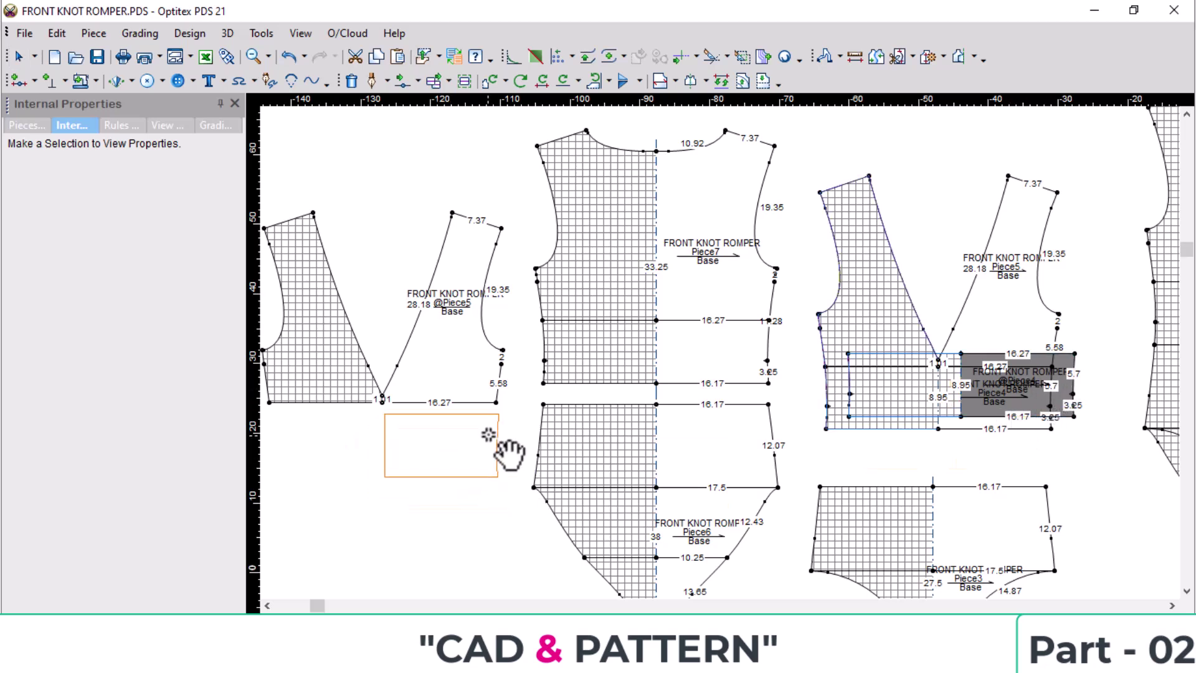
left_click(510, 452)
Join the two copied front pieces into one piece along their shared 16.27 cm under-bust edge.
scroll(716, 352, "up", 2)
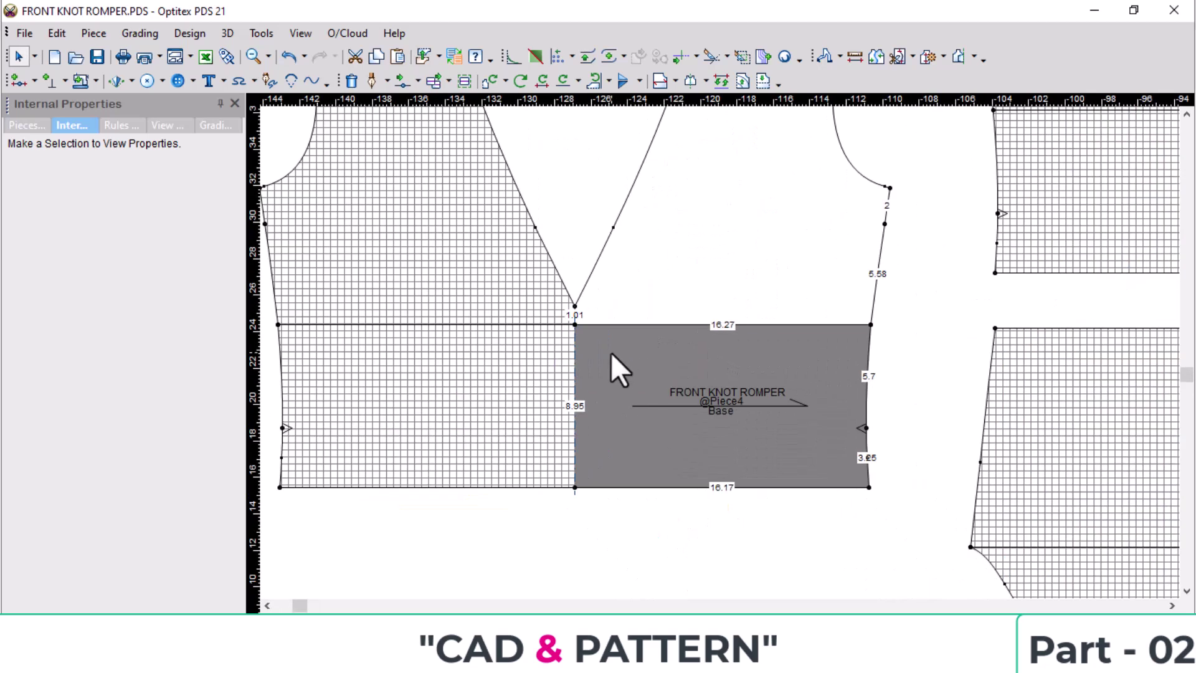
scroll(642, 334, "up", 2)
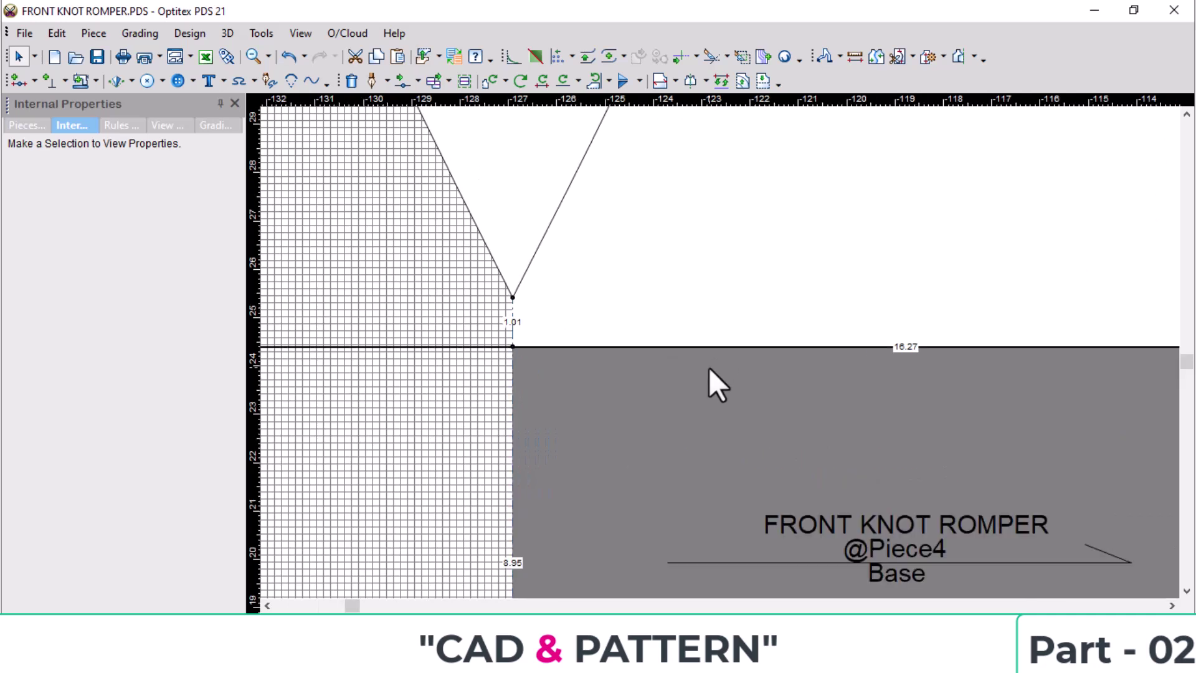
key("j")
left_click(731, 397)
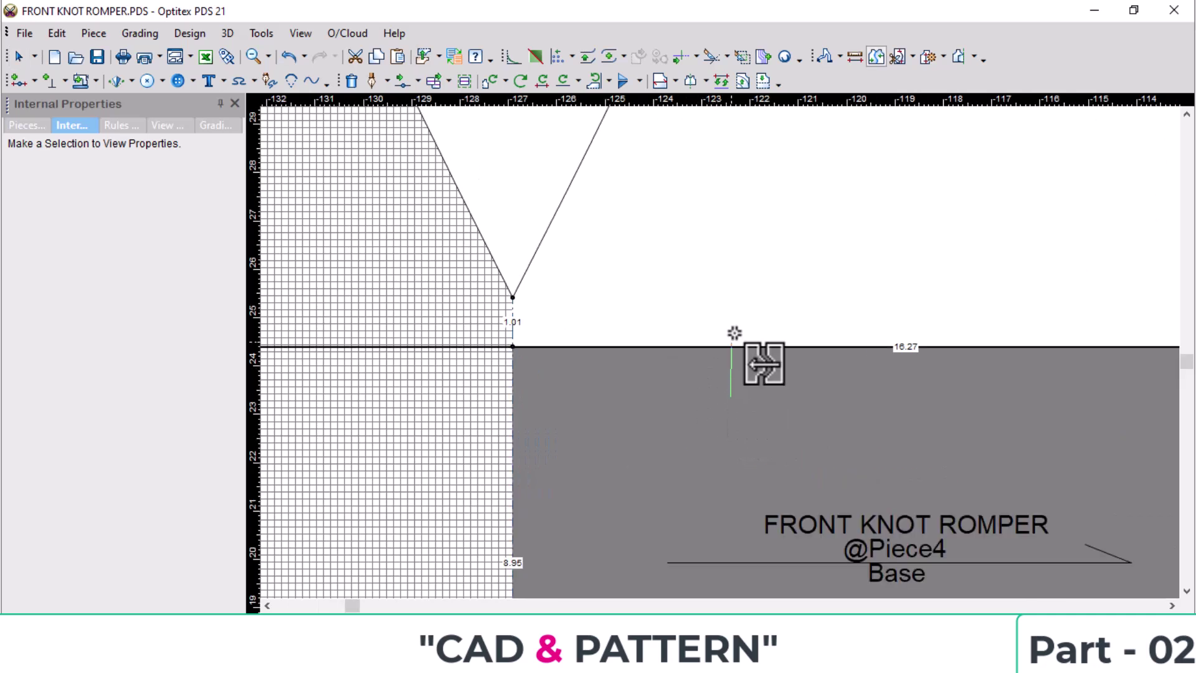
left_click(748, 283)
left_click(218, 302)
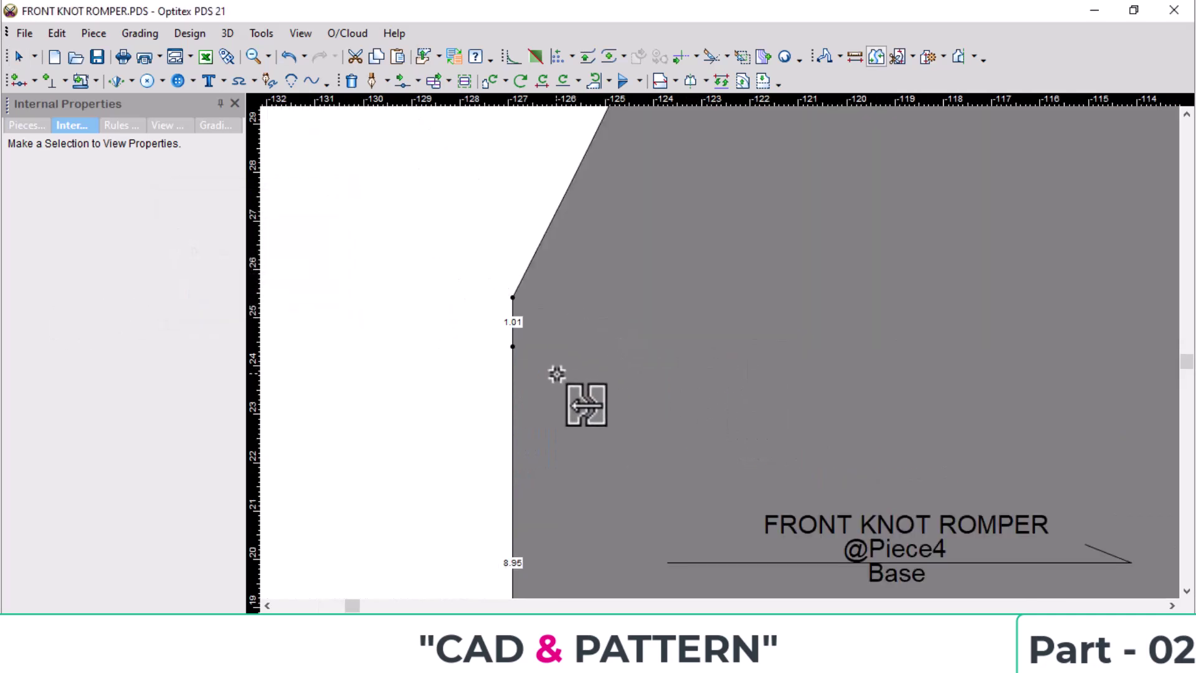
Extend the joined piece's centre front by moving its centre-edge points and lower neckline point by X -5 and Y 0.
scroll(746, 365, "down", 2)
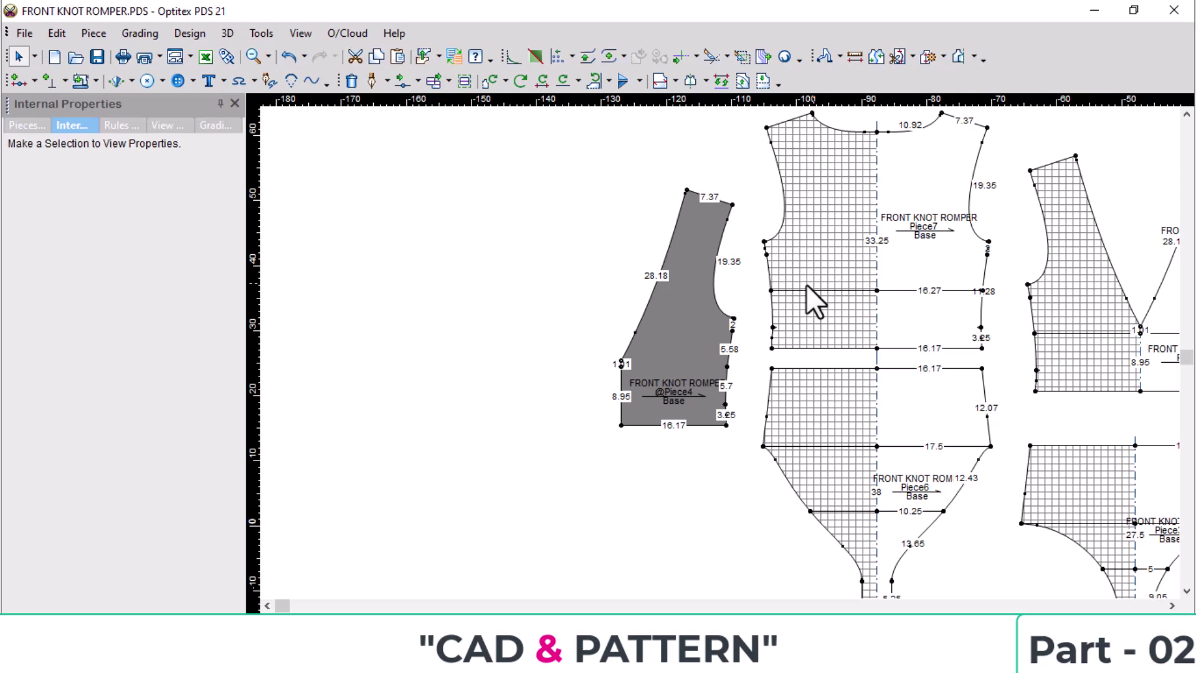
scroll(720, 353, "up", 3)
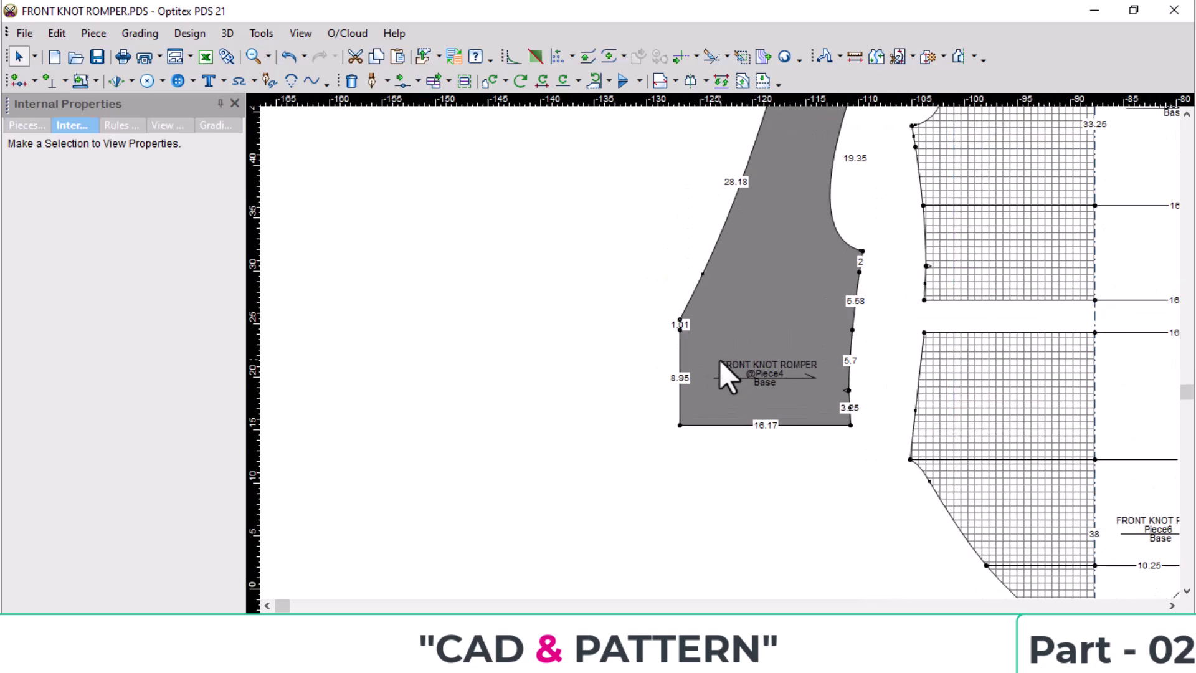
key("i")
scroll(697, 321, "down", 1)
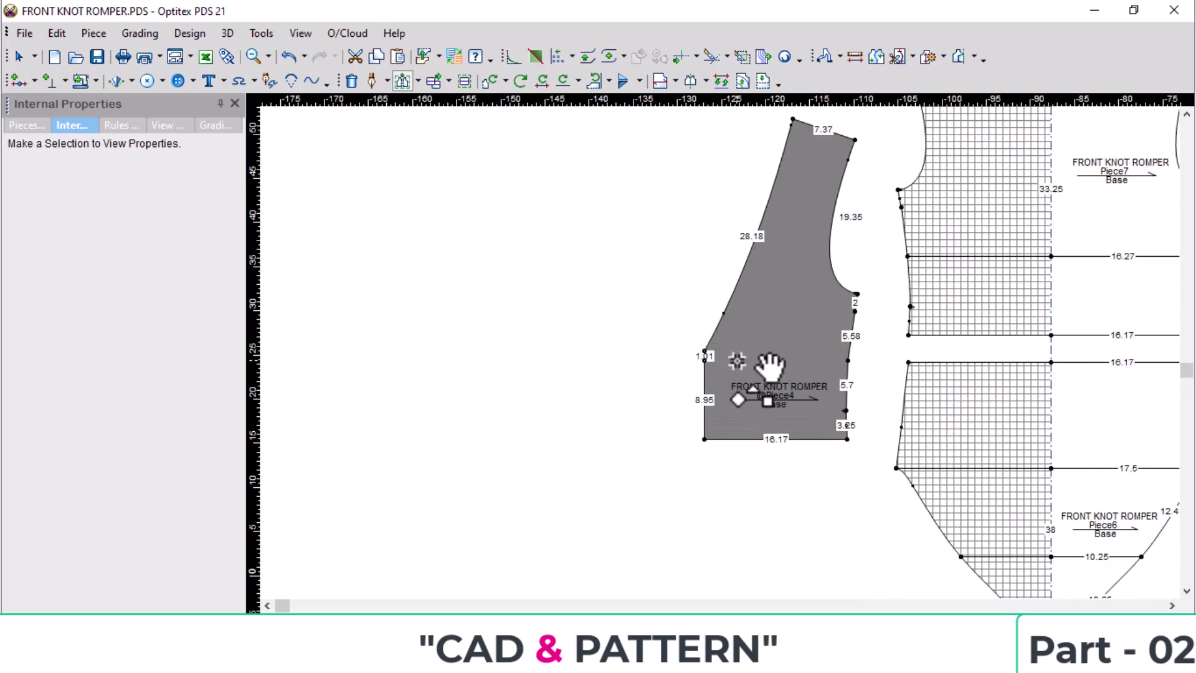
scroll(771, 365, "up", 2)
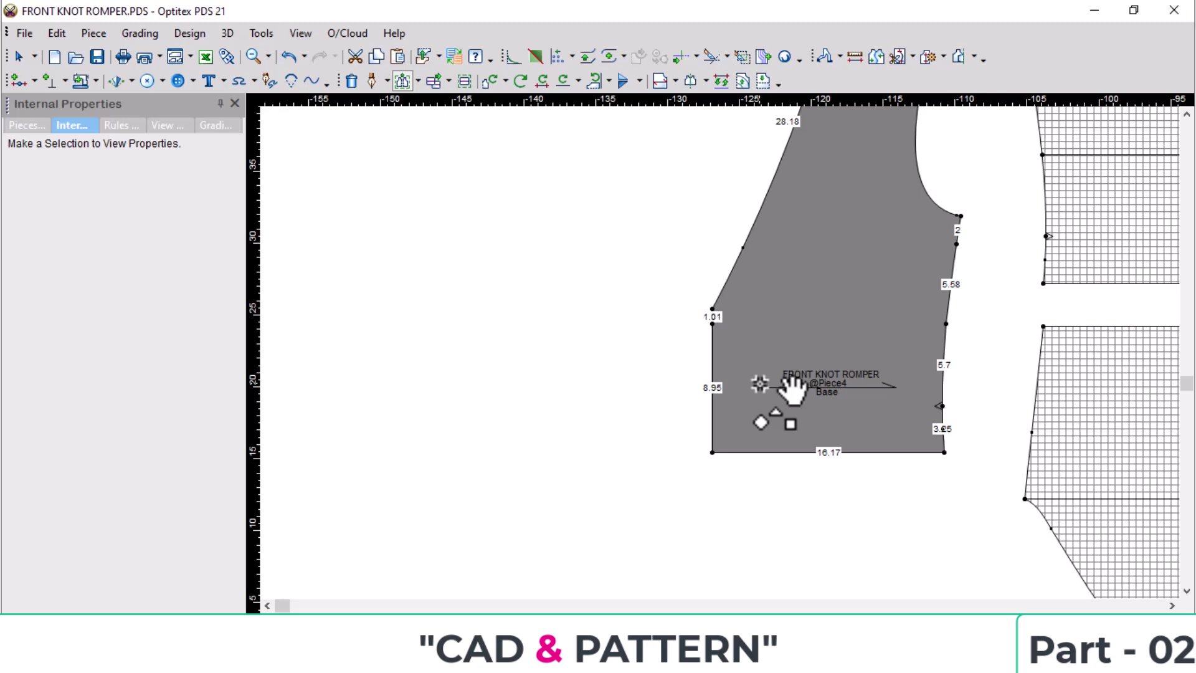
scroll(760, 384, "up", 1)
key("Escape")
key("q")
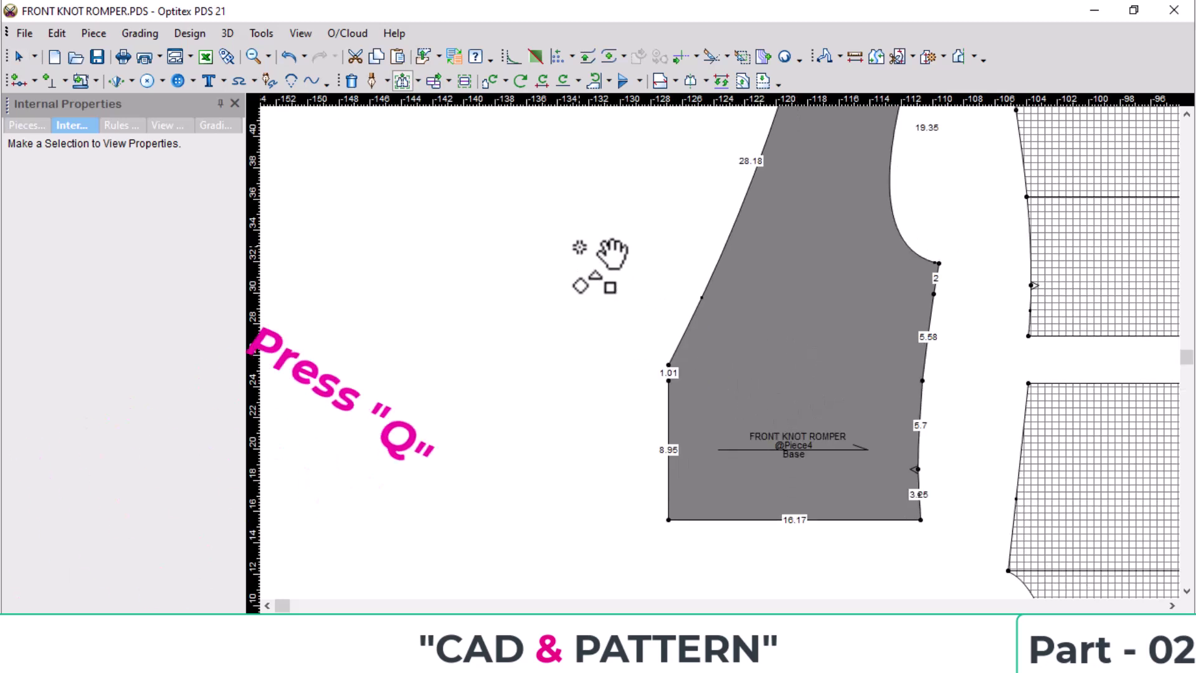
left_click_drag(539, 211, 727, 548)
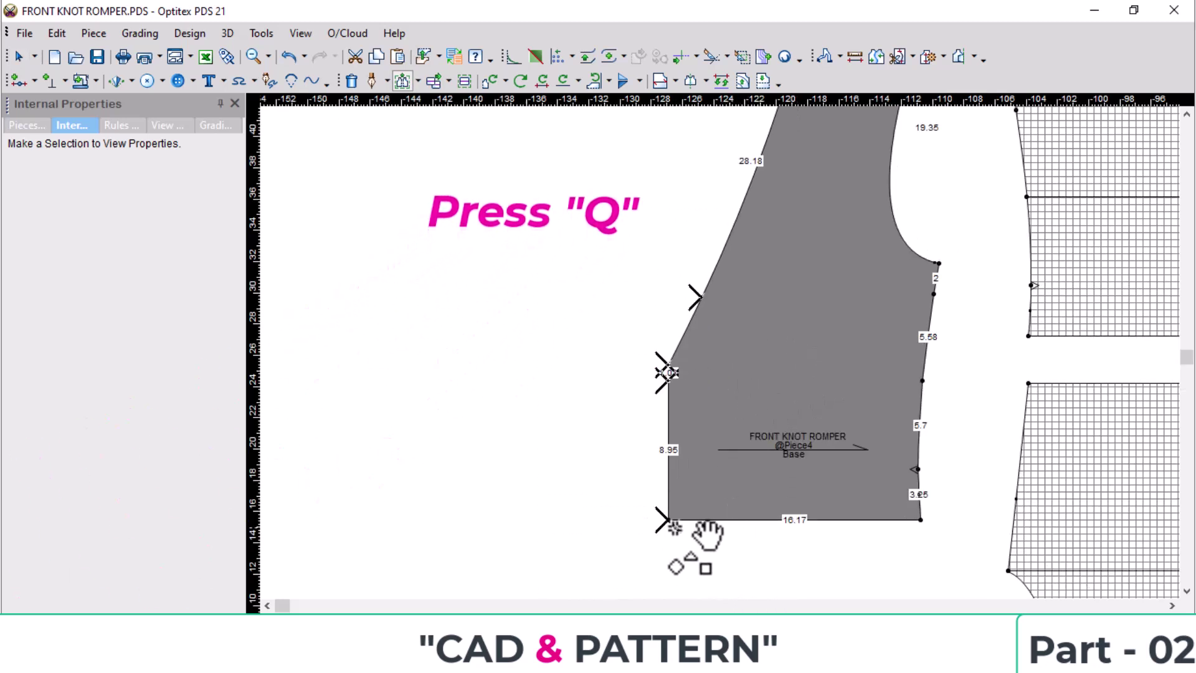
left_click(669, 519)
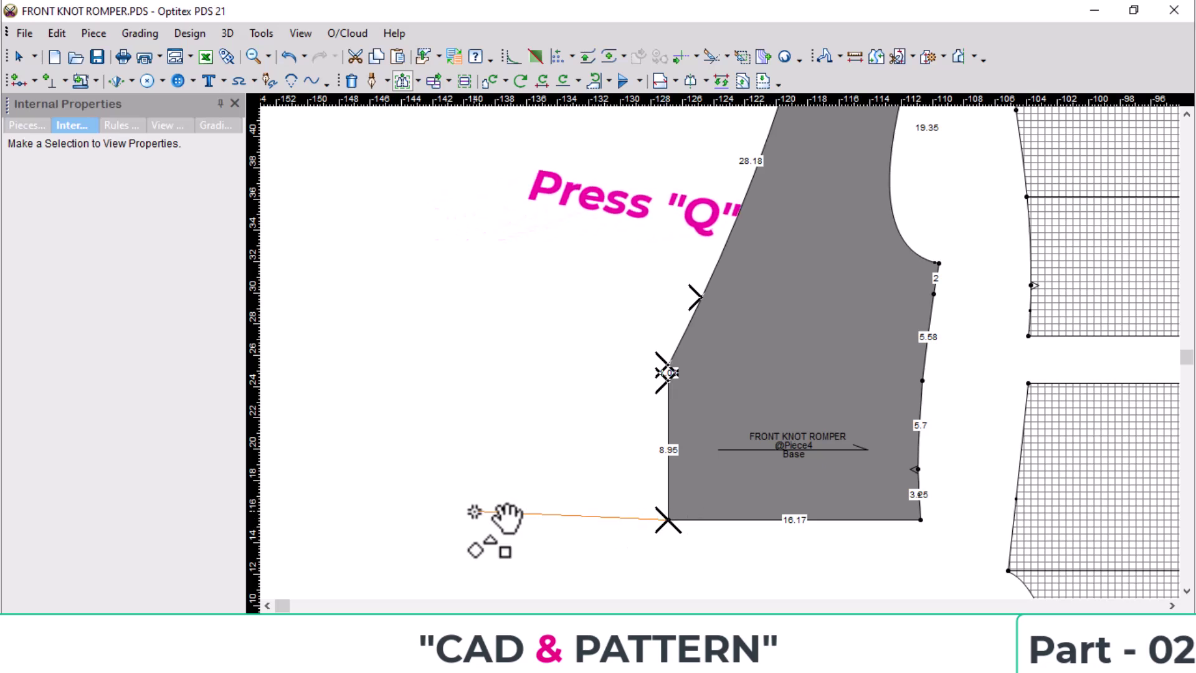
left_click(512, 521)
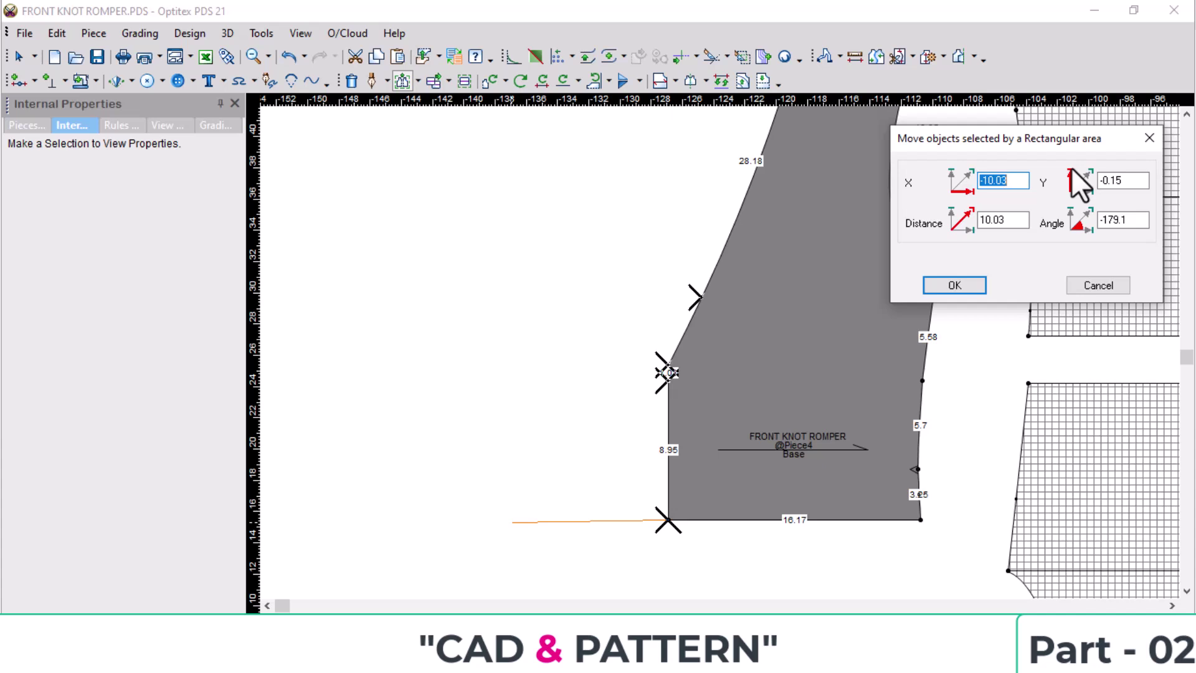
type("-5")
double_click(1131, 180)
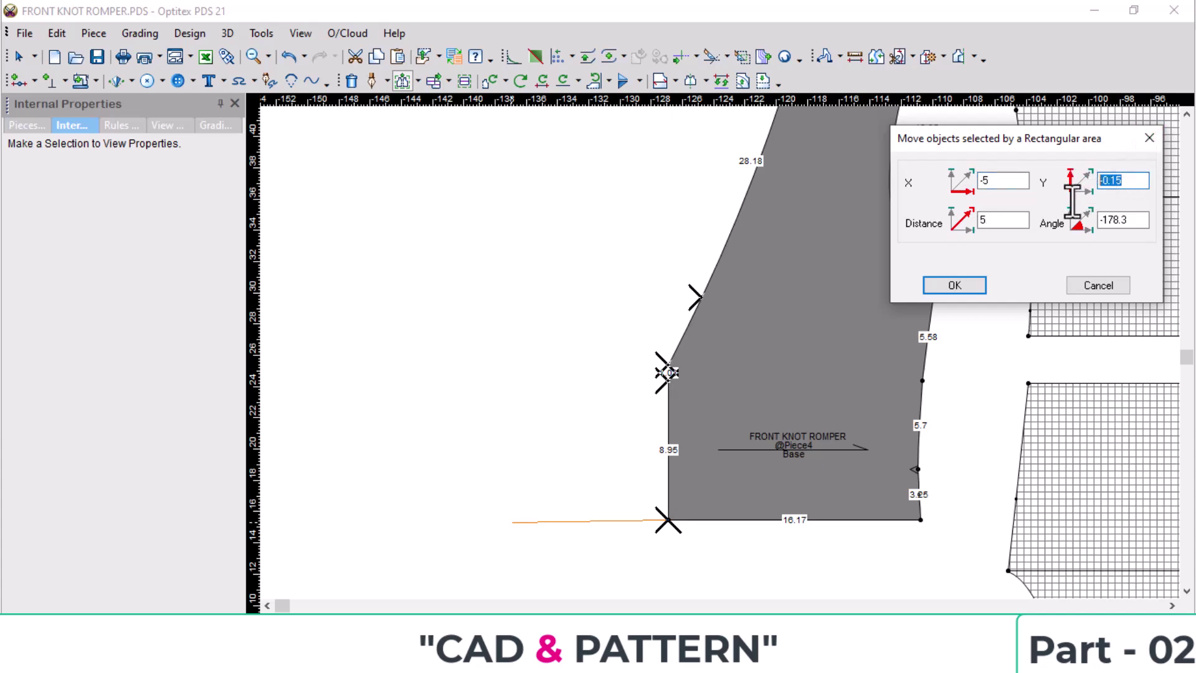
type("0")
key("Return")
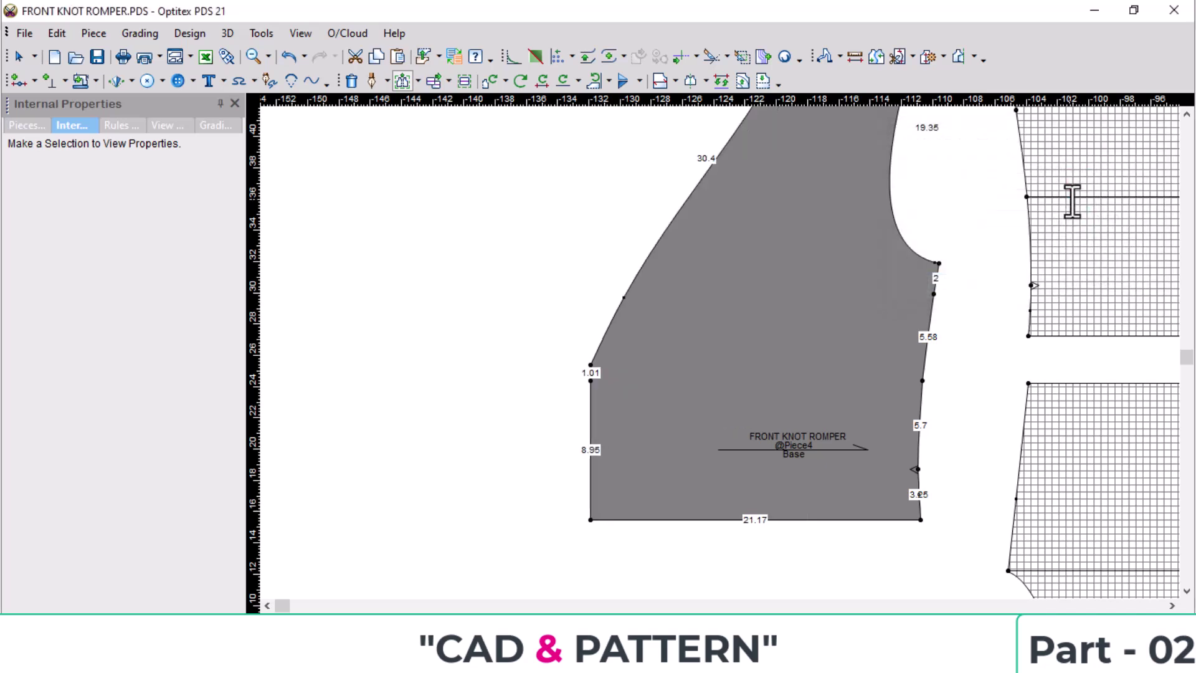
Smooth the neckline by moving its lower curve point inward by X 0.72 and Y -0.48.
scroll(607, 256, "up", 2)
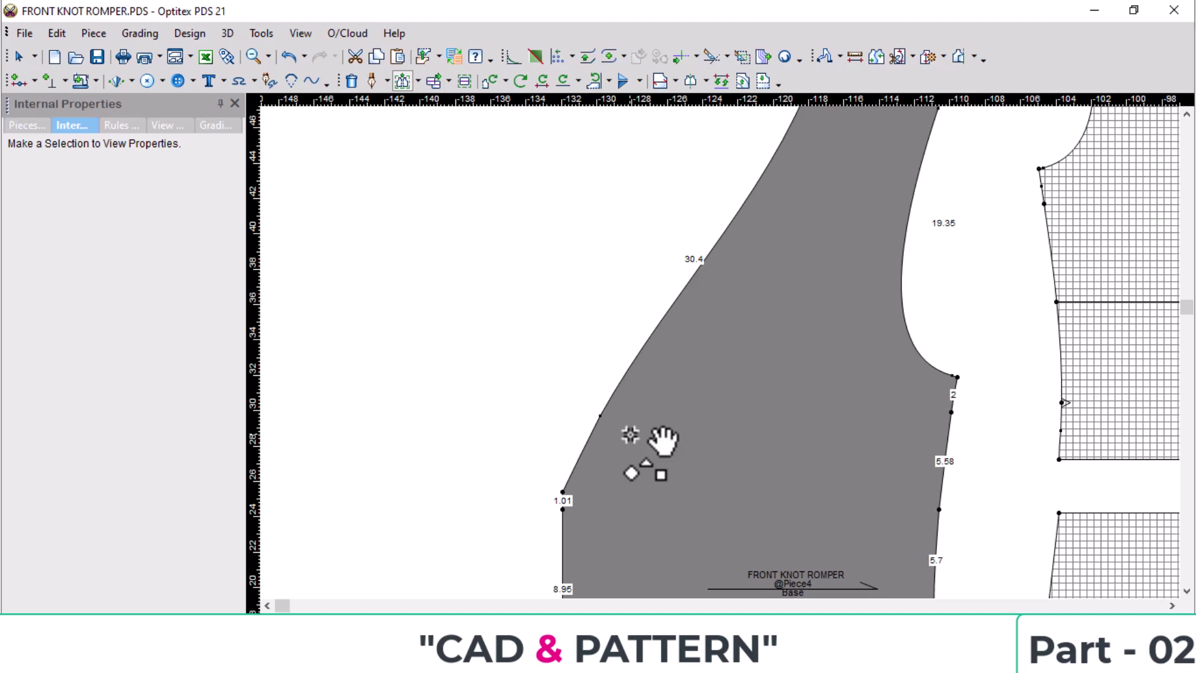
key("m")
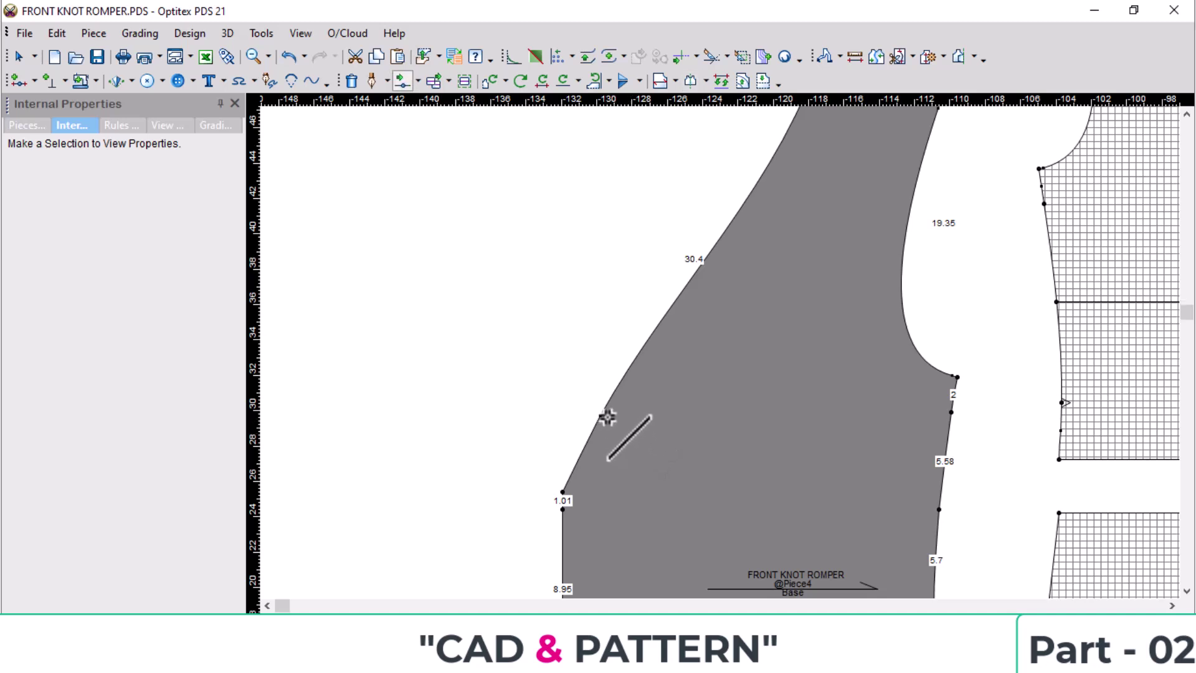
left_click_drag(604, 417, 624, 436)
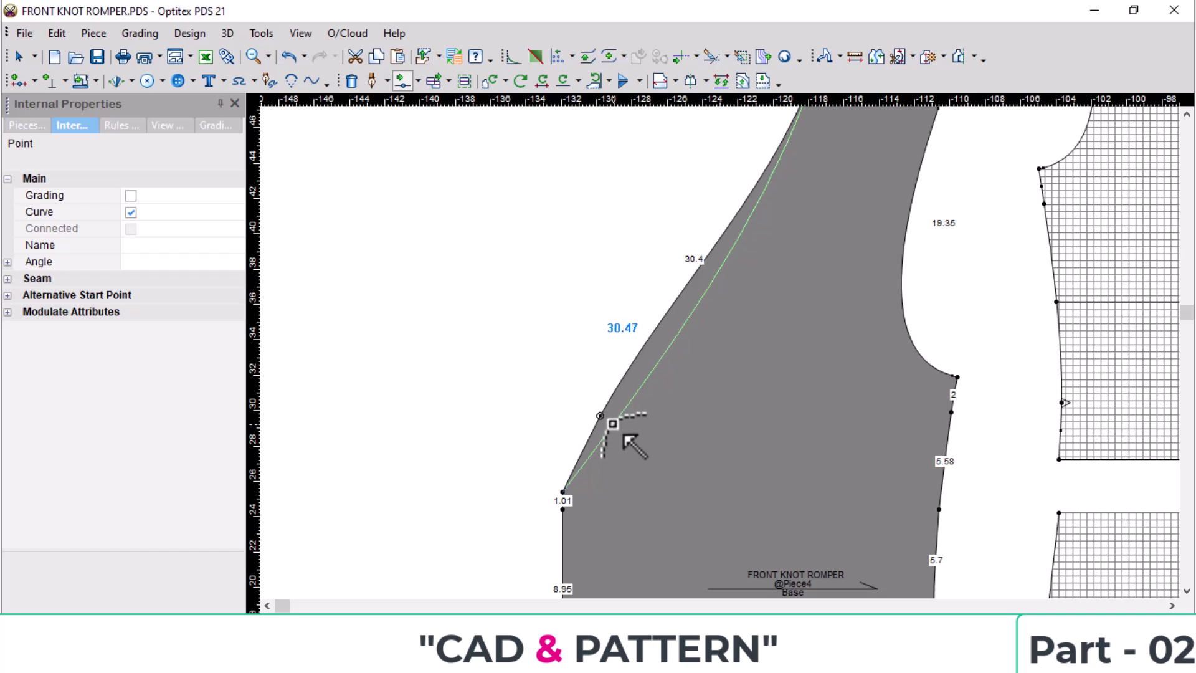
left_click(613, 424)
left_click(304, 454)
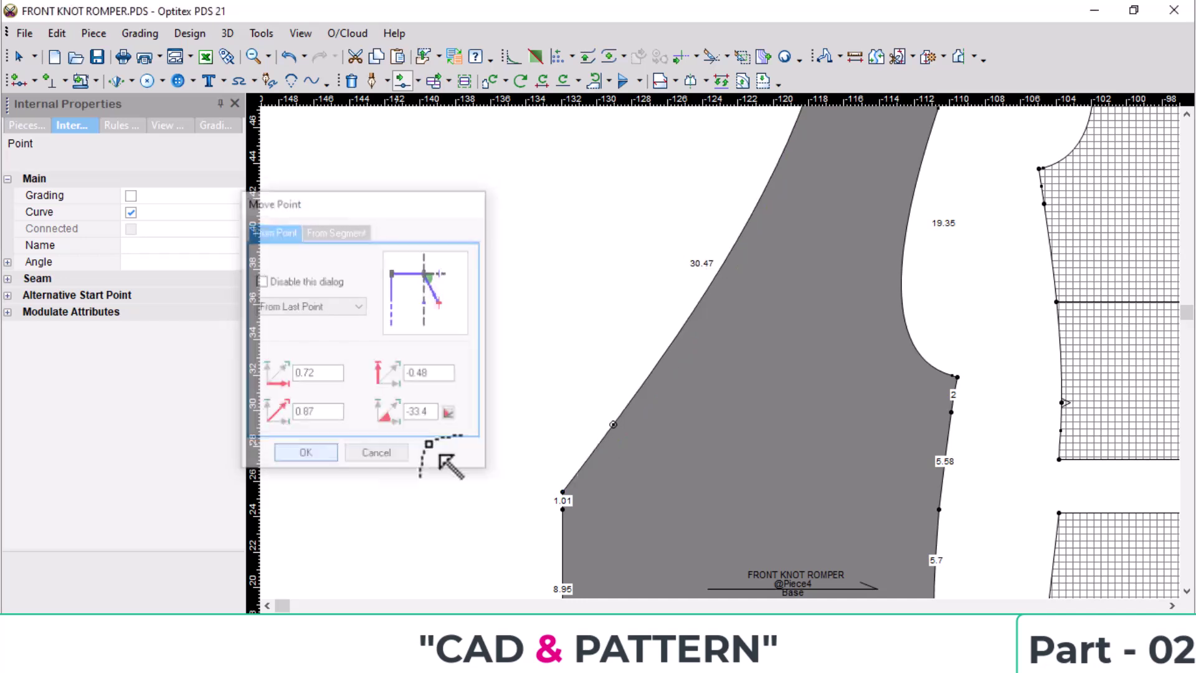
Add a vertical guide line 5 cm inside the joined piece's extended centre edge.
scroll(737, 481, "down", 3)
scroll(698, 349, "up", 2)
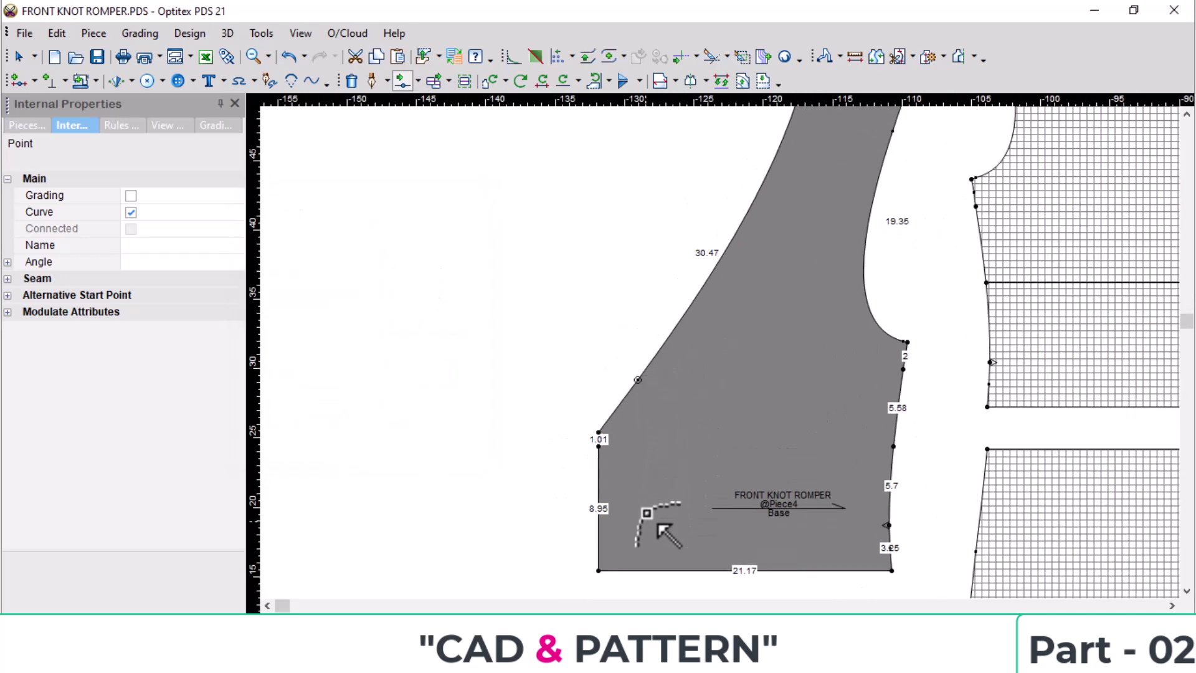
left_click(626, 655)
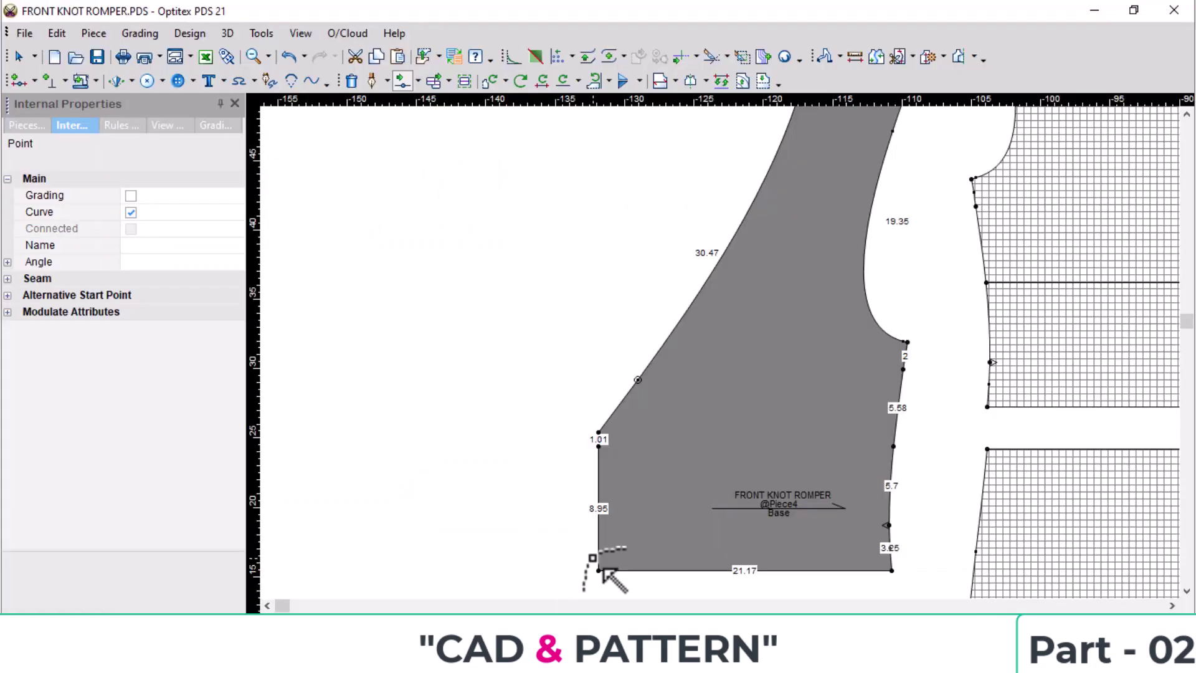
scroll(676, 458, "down", 2)
scroll(735, 377, "up", 2)
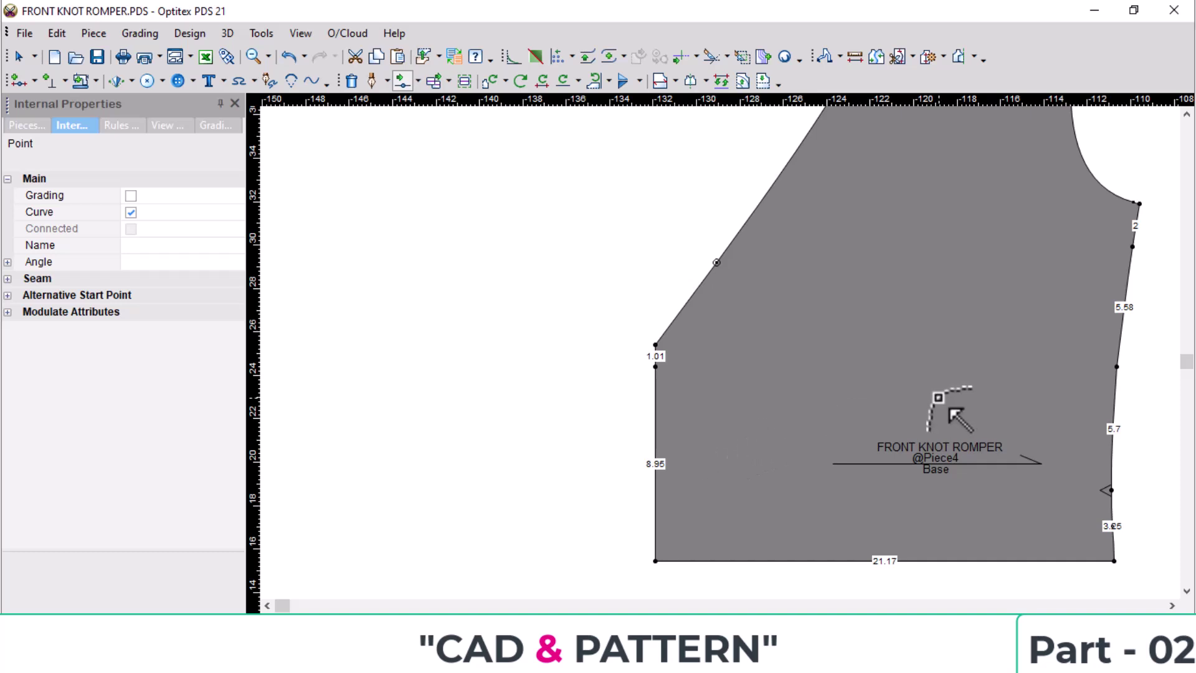
key("Escape")
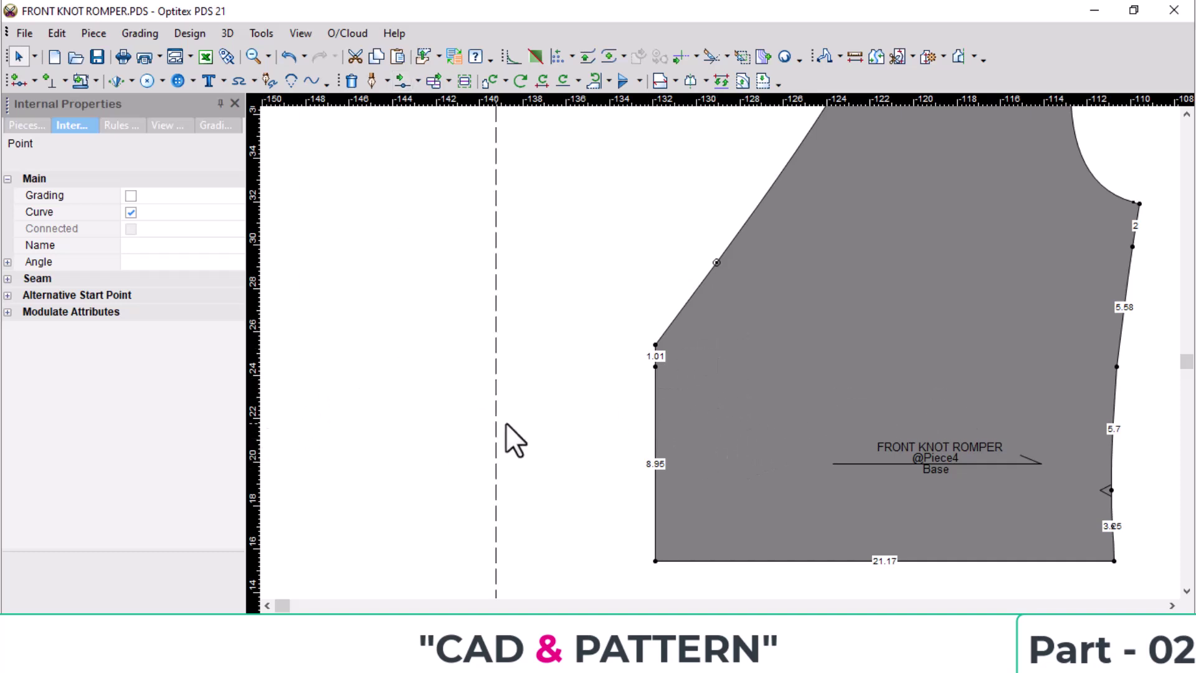
left_click(655, 398)
type("5")
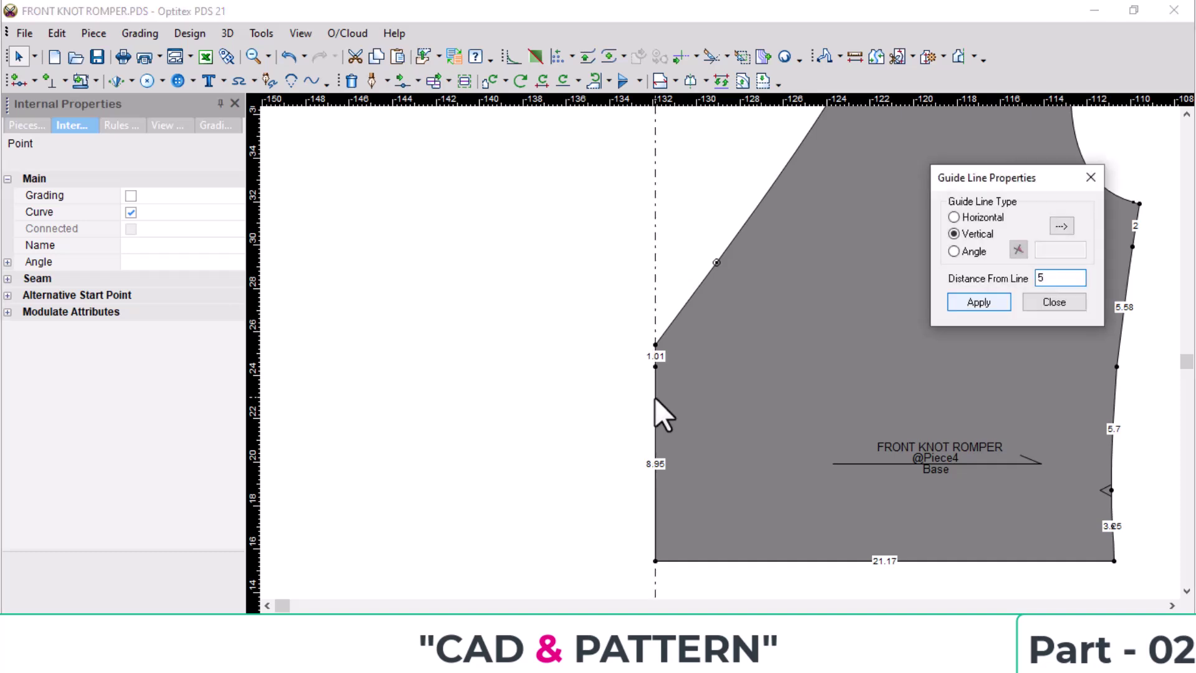
key("Return")
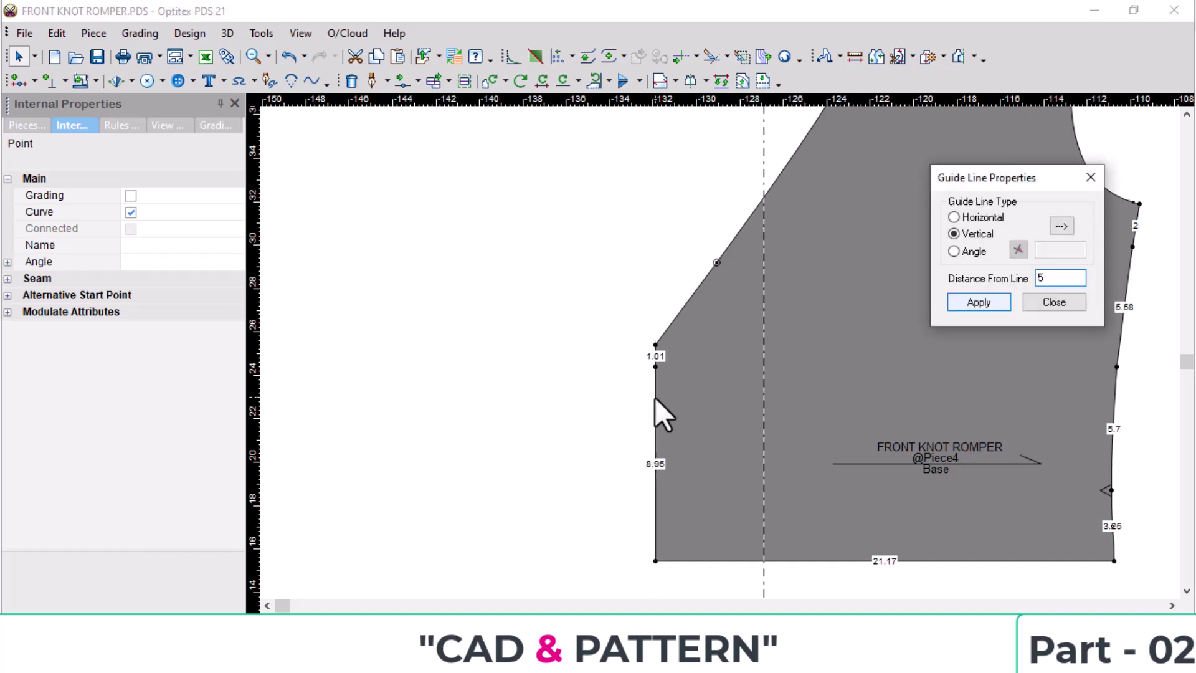
left_click(1091, 178)
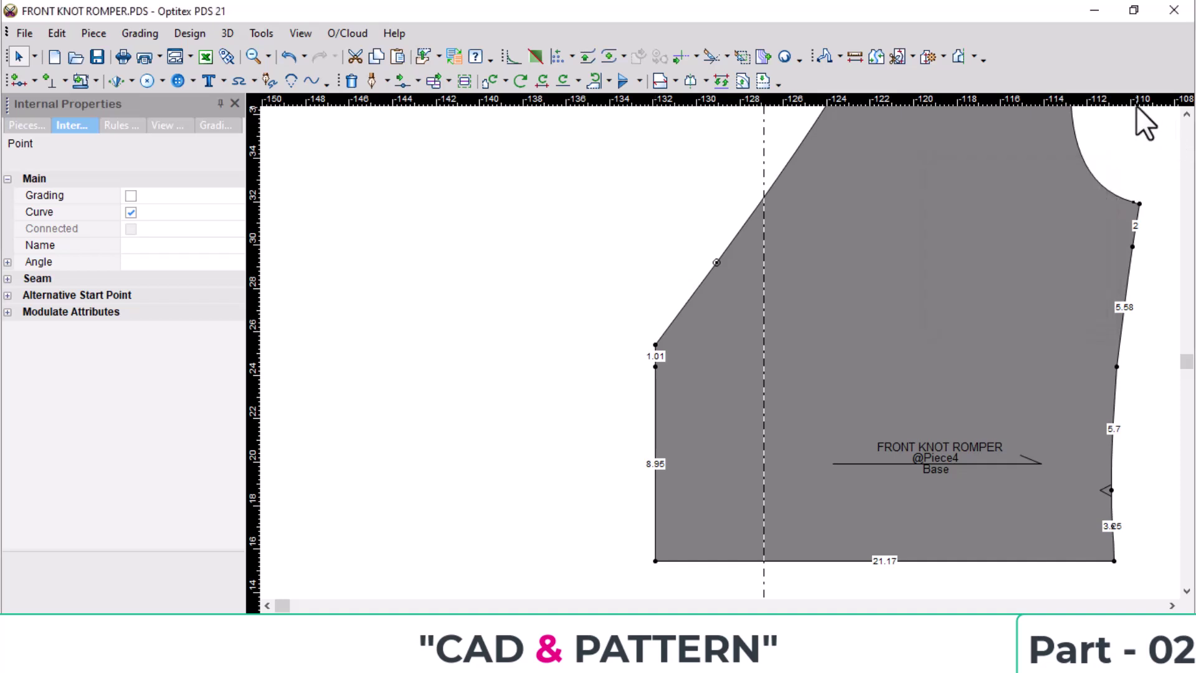
Add a horizontal guide at the under-bust side point and draw an internal line along it from the vertical guide to the side seam.
left_click(1132, 367)
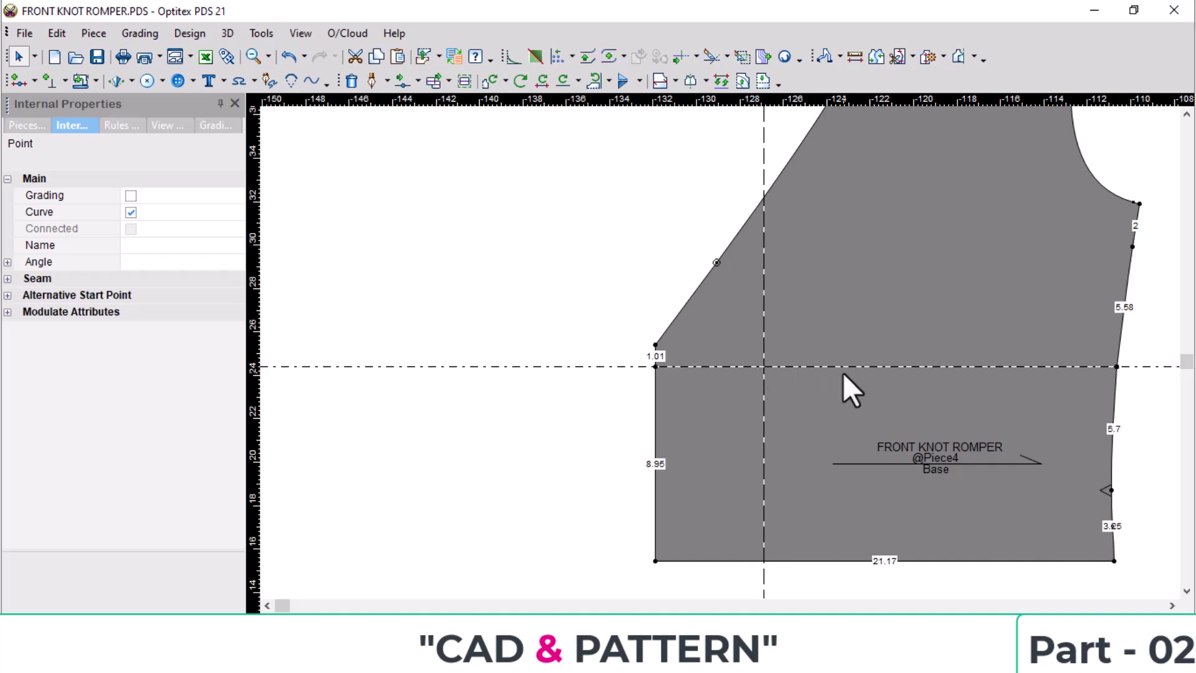
key("p")
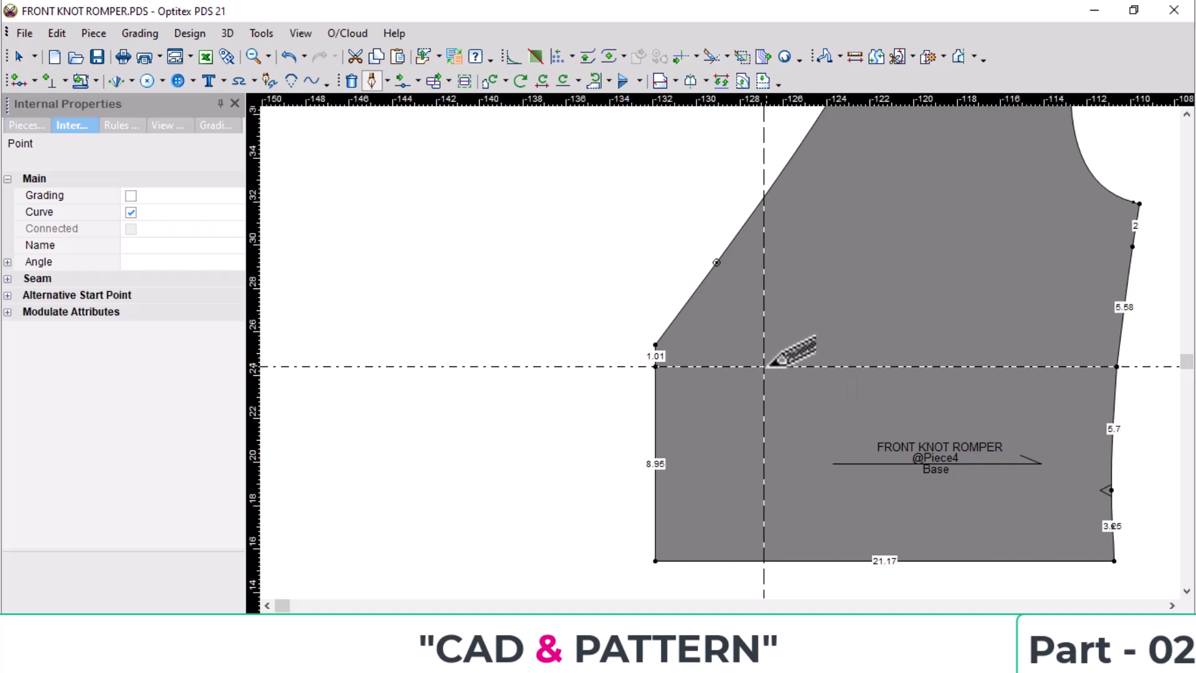
left_click(765, 367)
key("Return")
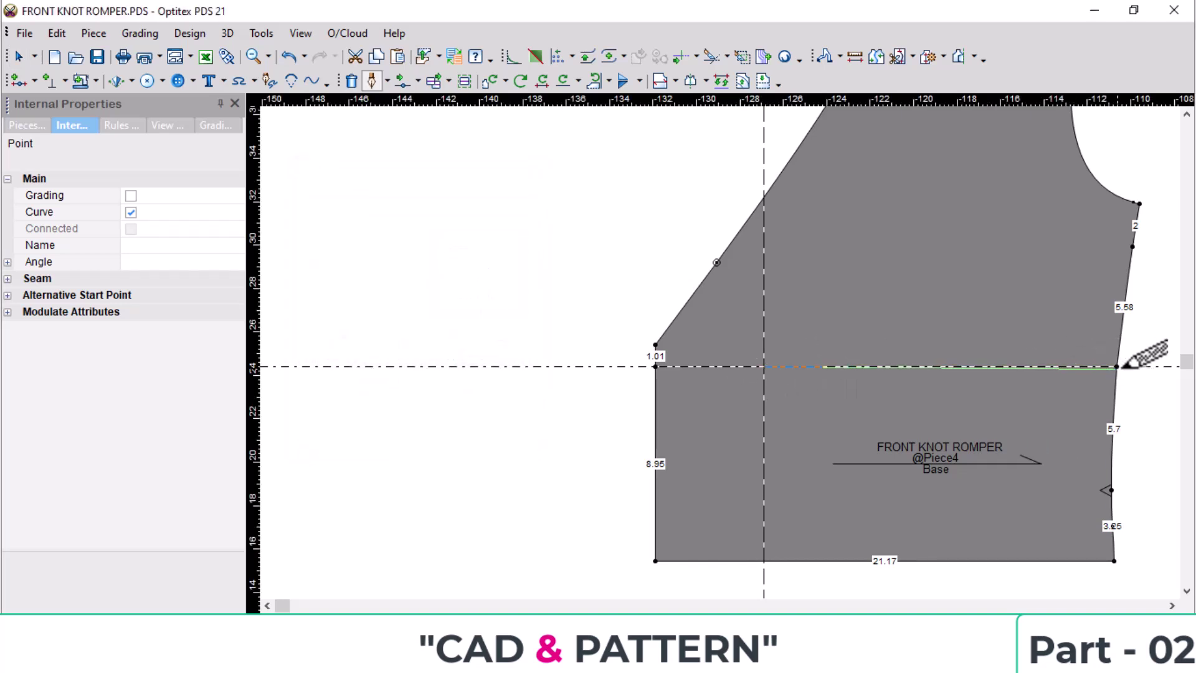
left_click(1117, 367)
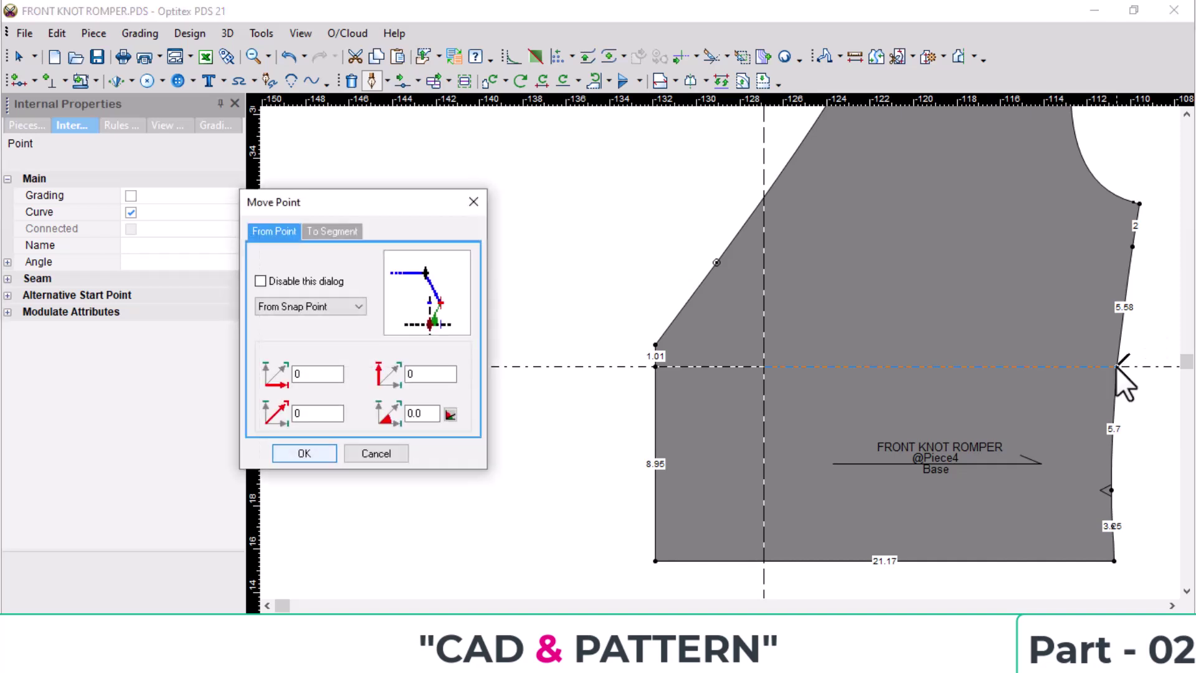
left_click(305, 454)
right_click(984, 325)
left_click(1024, 337)
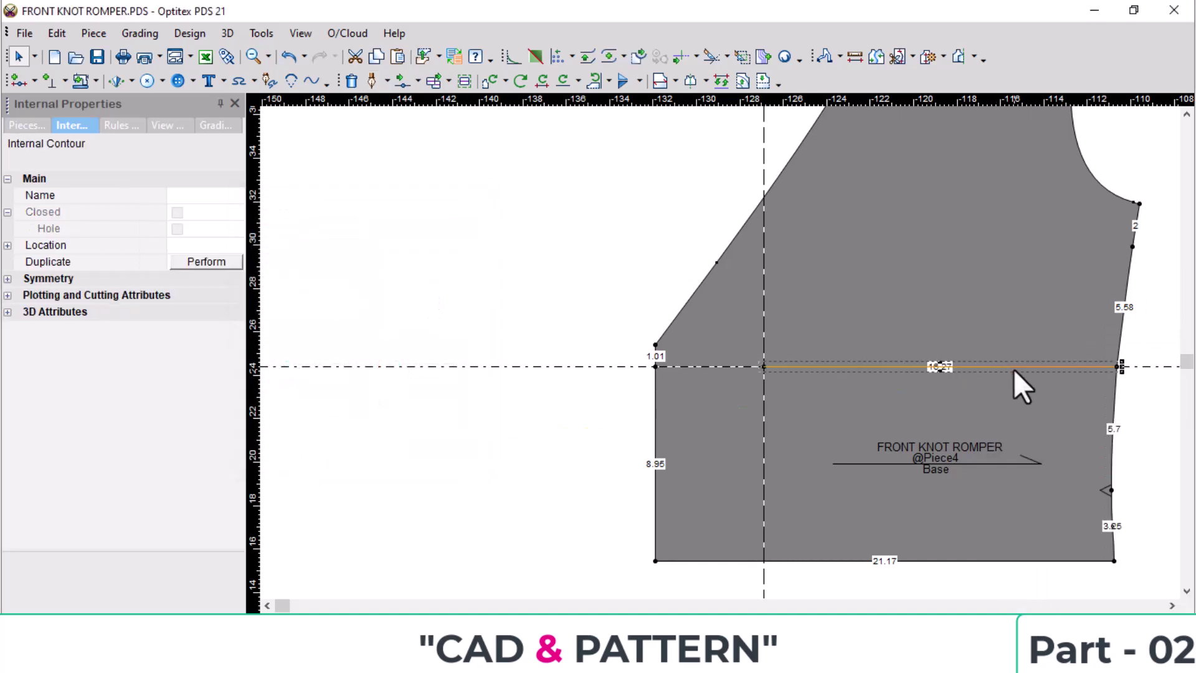
key("Escape")
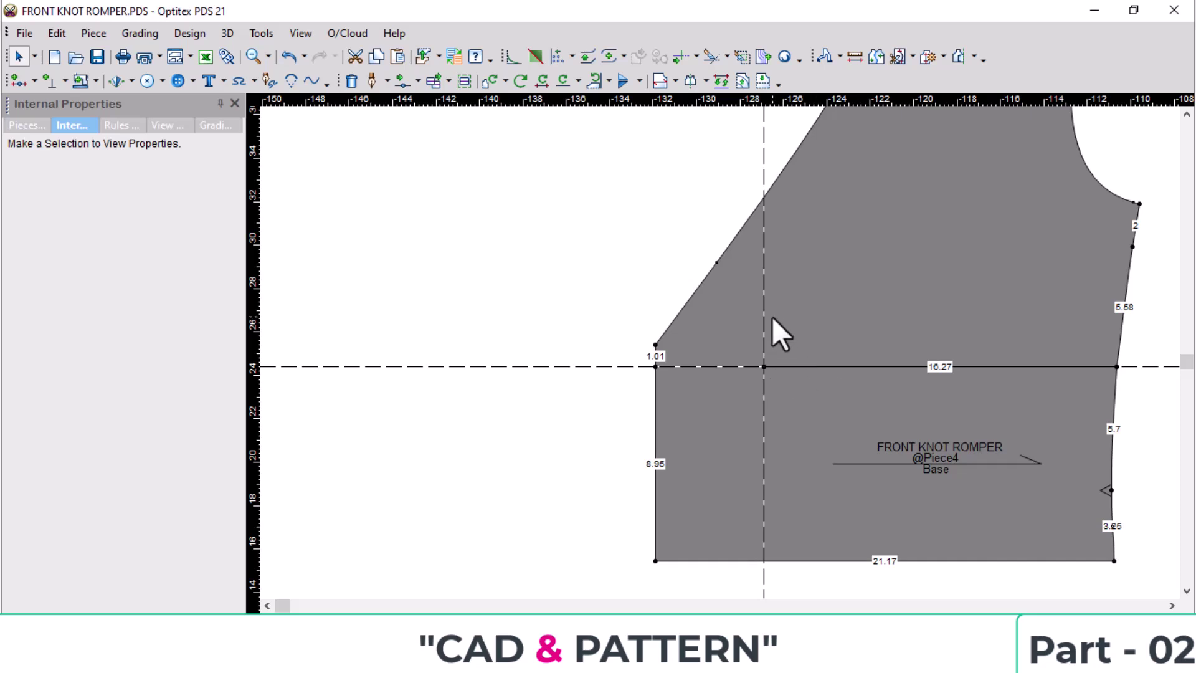
Remove the vertical and horizontal guide lines from the joined front piece.
left_click_drag(762, 300, 563, 317)
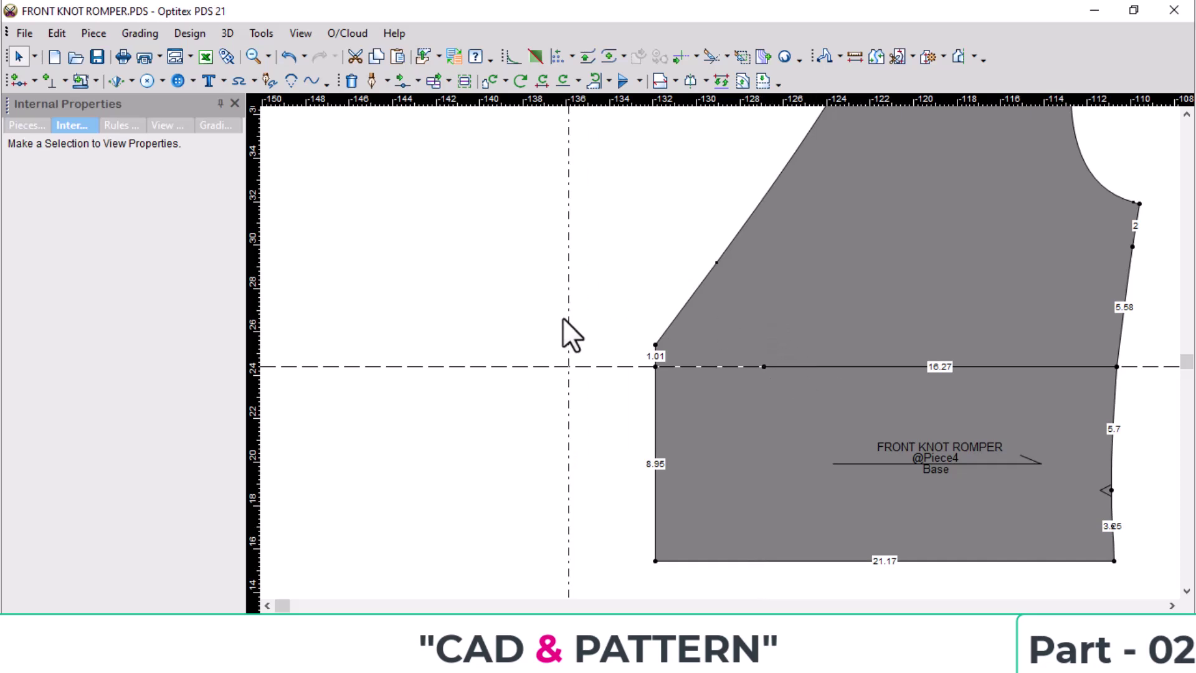
key("Delete")
left_click(585, 364)
key("Delete")
scroll(847, 399, "down", 1)
scroll(842, 334, "up", 1)
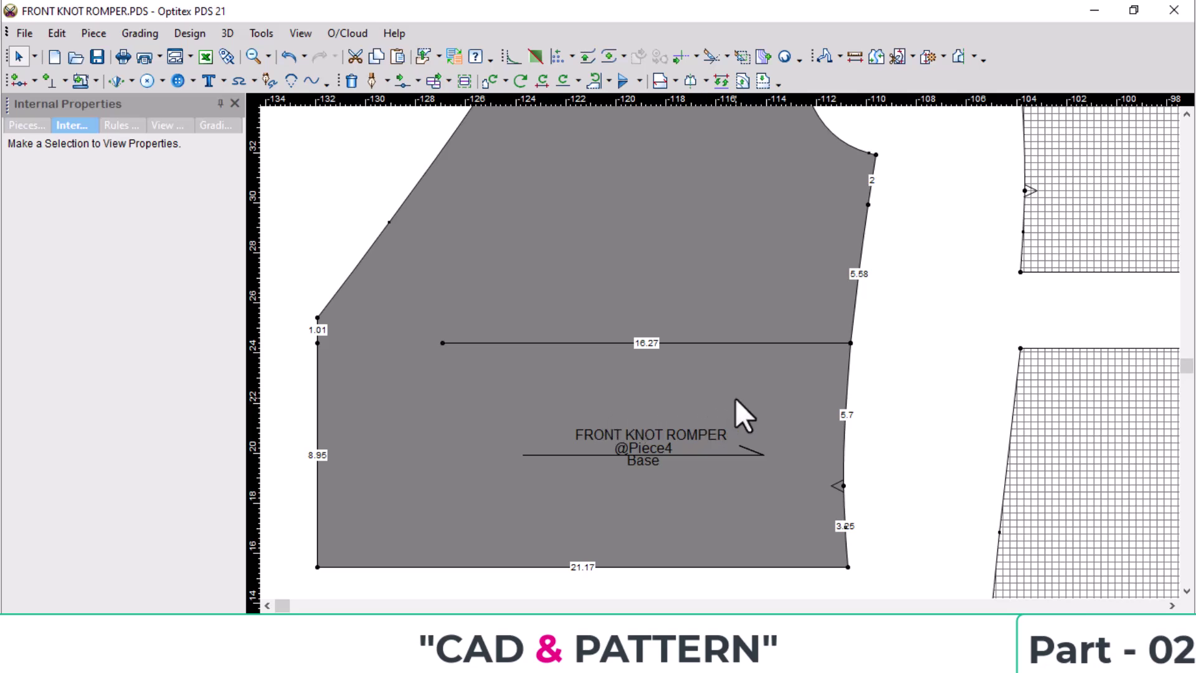
Set the default notch in the preferences to type I with a depth of 13 cm.
key("F11")
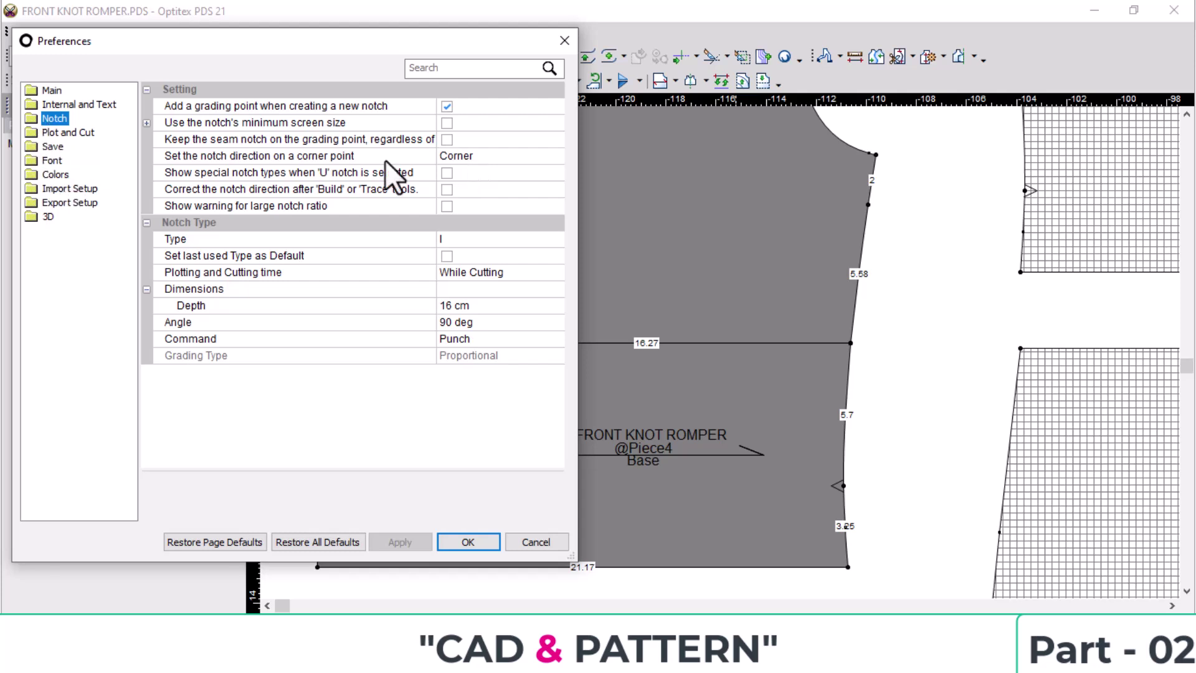
left_click(537, 236)
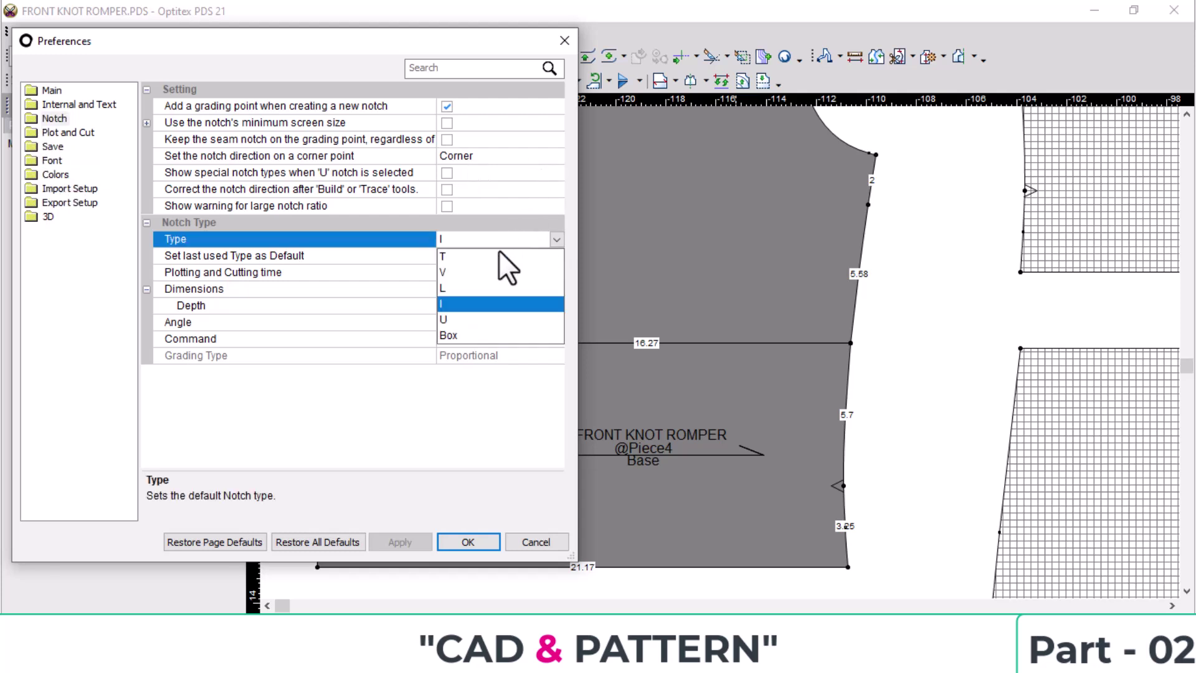
left_click(445, 302)
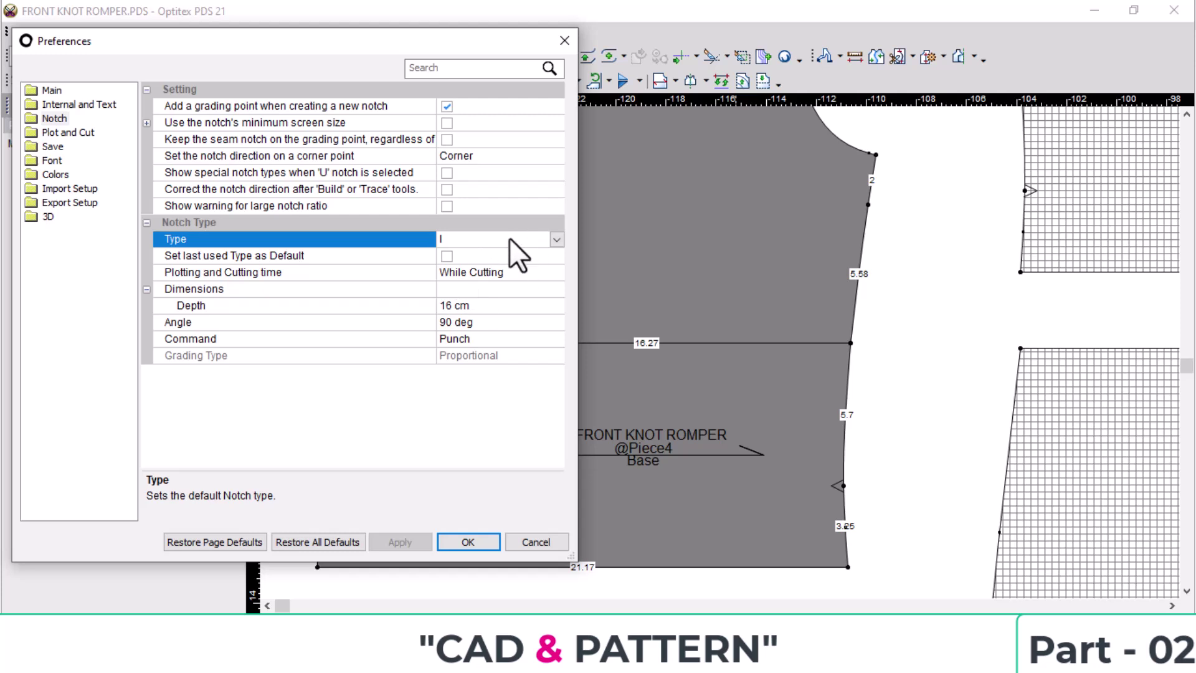
left_click(452, 306)
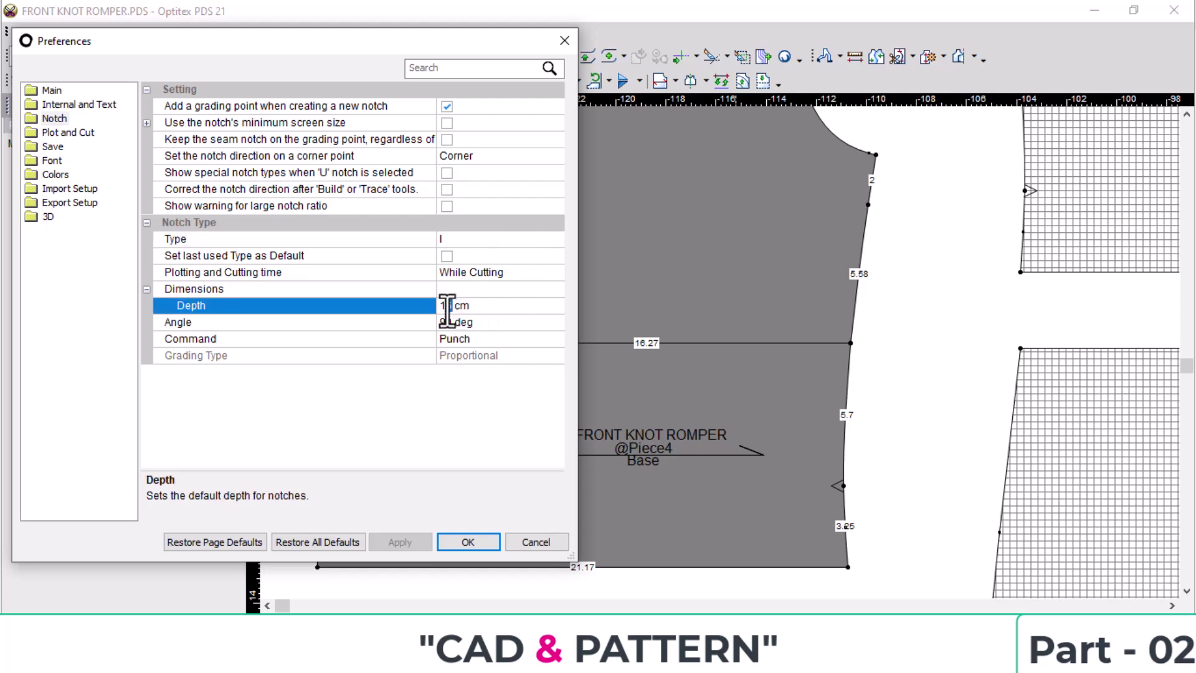
double_click(446, 306)
left_click_drag(445, 308, 447, 308)
type("3")
left_click(473, 541)
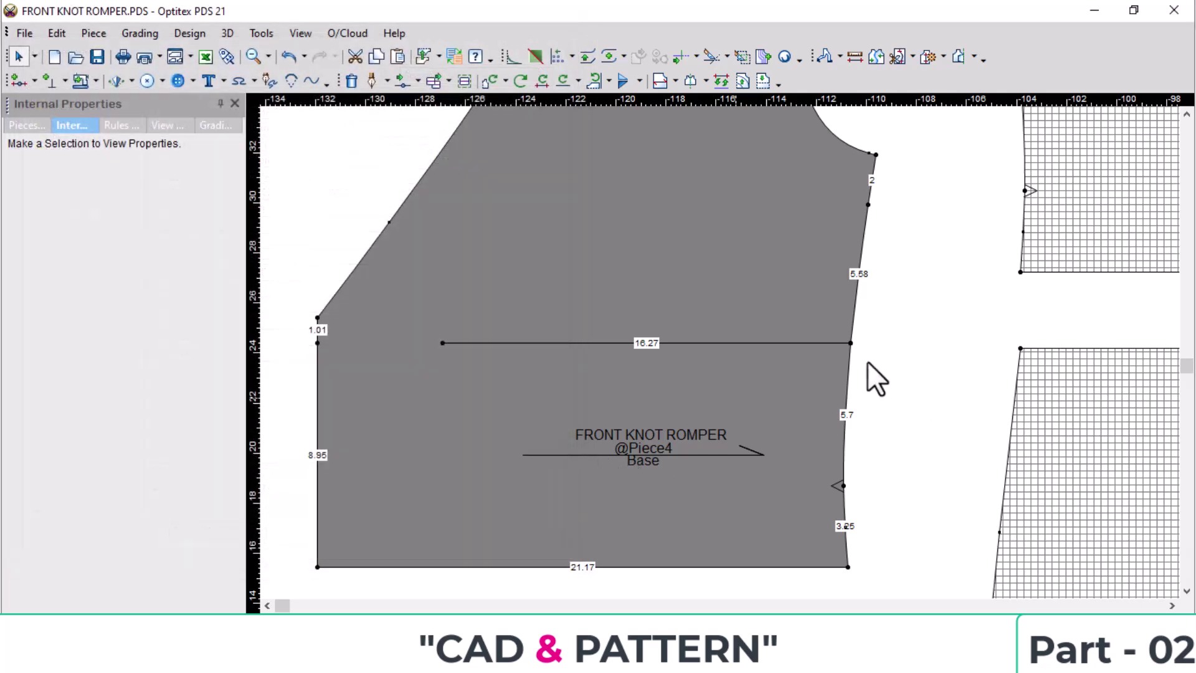
Try a notch on the side seam at the internal line's end point, and undo it.
key("n")
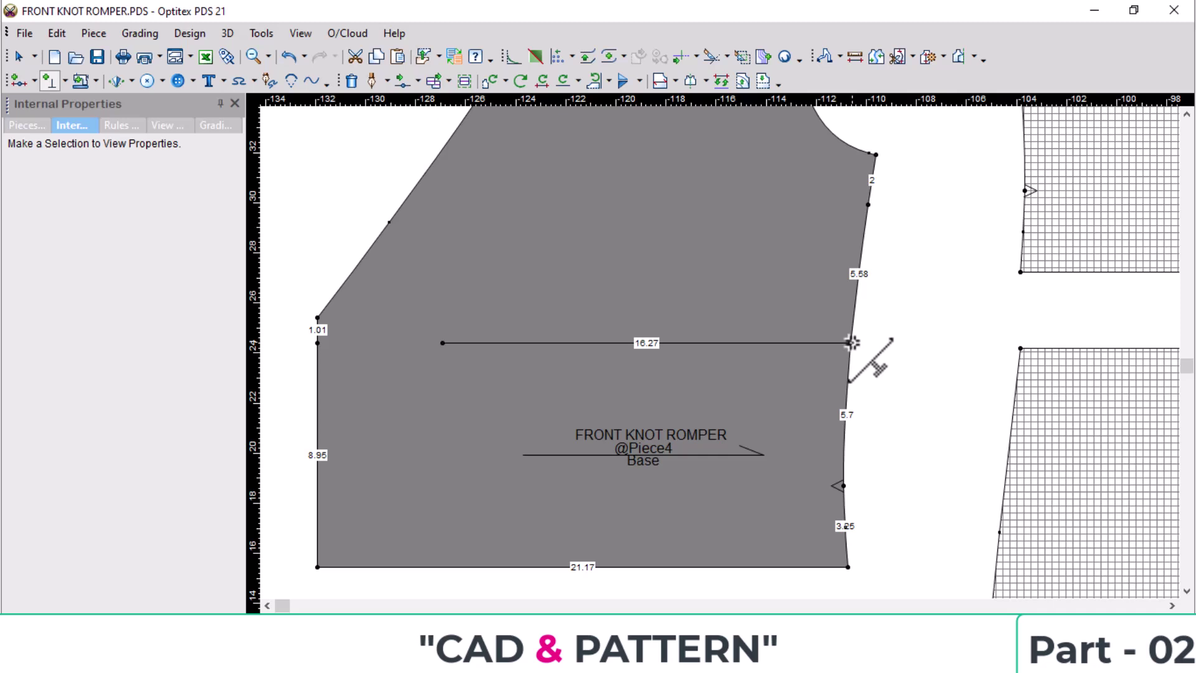
left_click(852, 343)
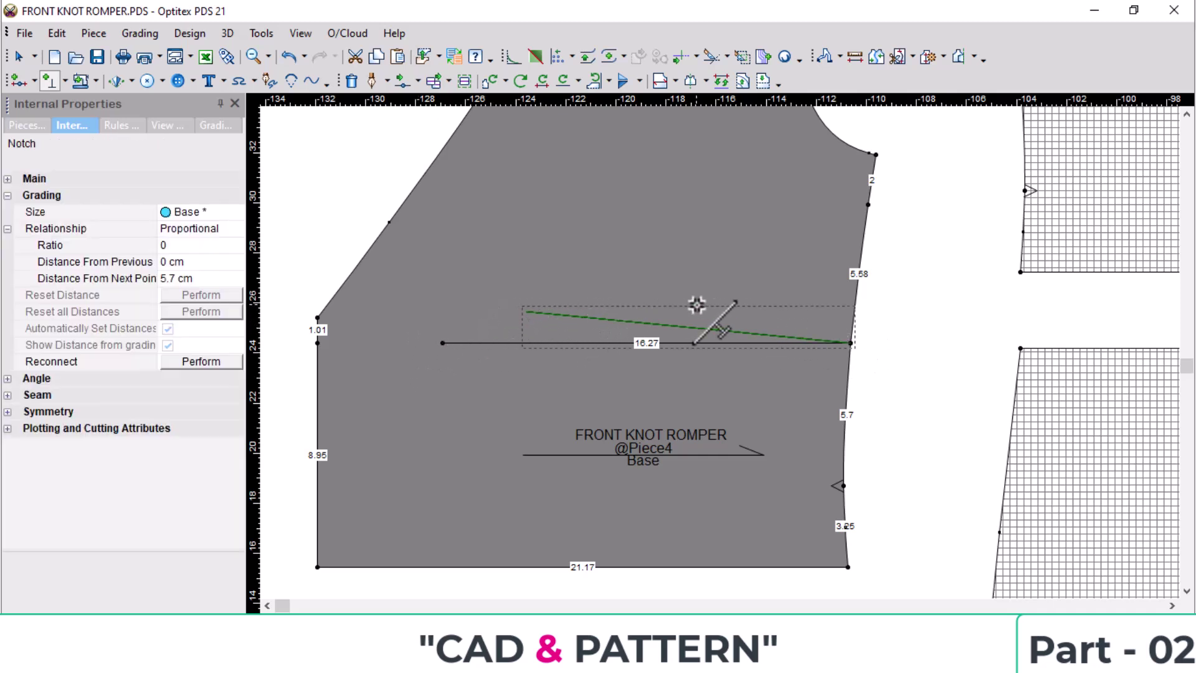
key("ctrl+z")
right_click(634, 275)
left_click(668, 291)
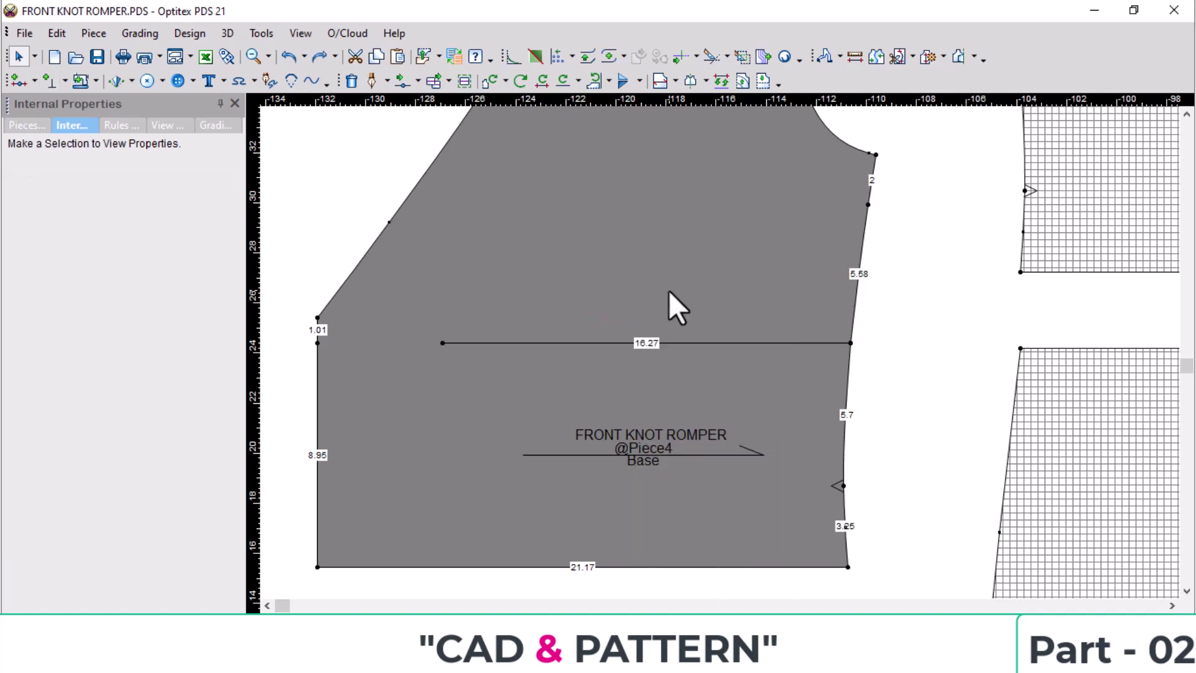
Overlap a mirrored copy of the joined front piece on the original, meeting at the internal lines' inner ends, and compare with the reference photo.
scroll(555, 359, "down", 3)
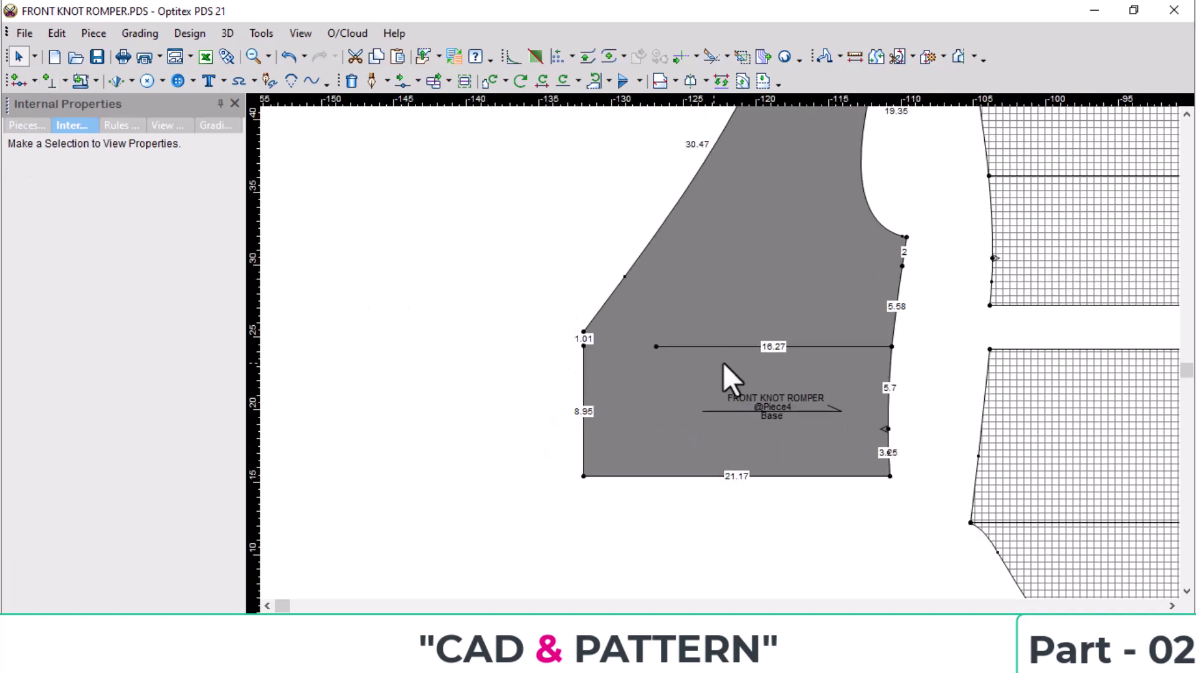
scroll(660, 361, "up", 1)
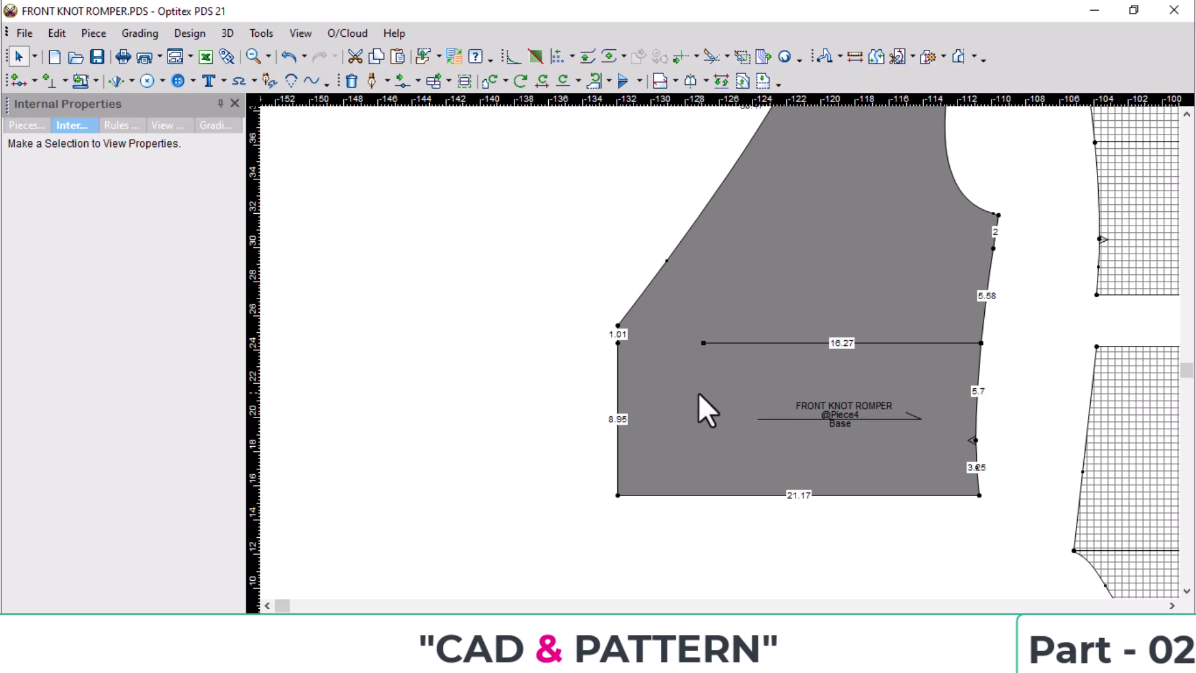
left_click_drag(698, 393, 832, 372)
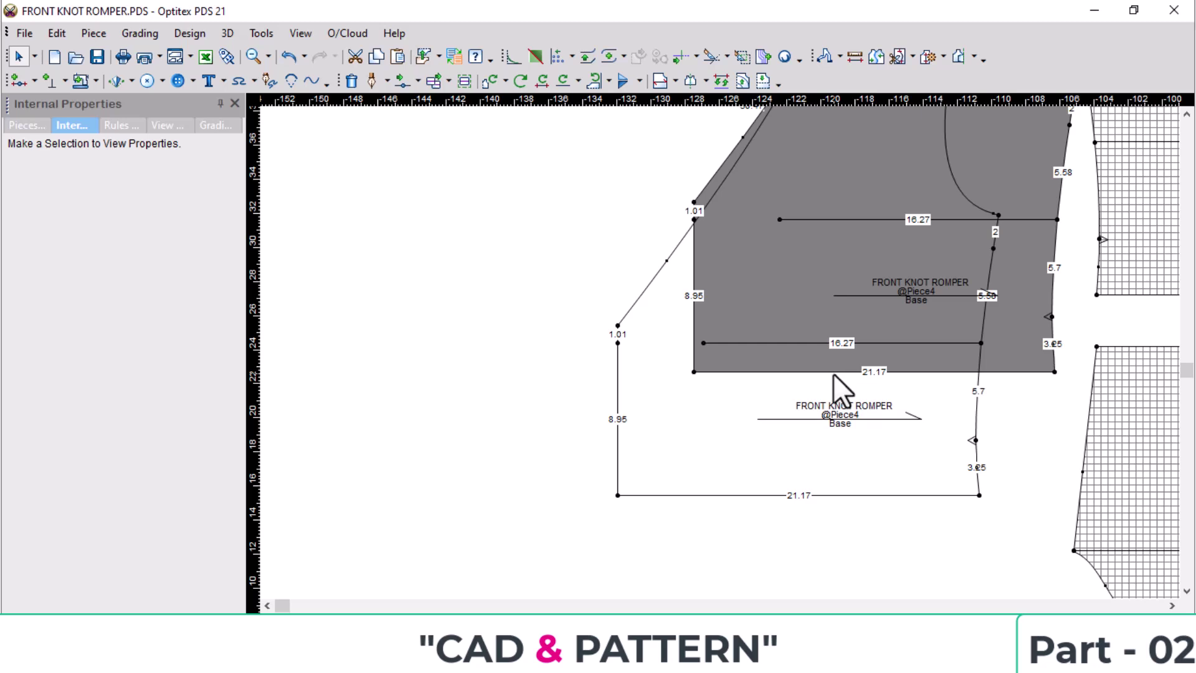
key("h")
left_click_drag(1095, 253, 646, 427)
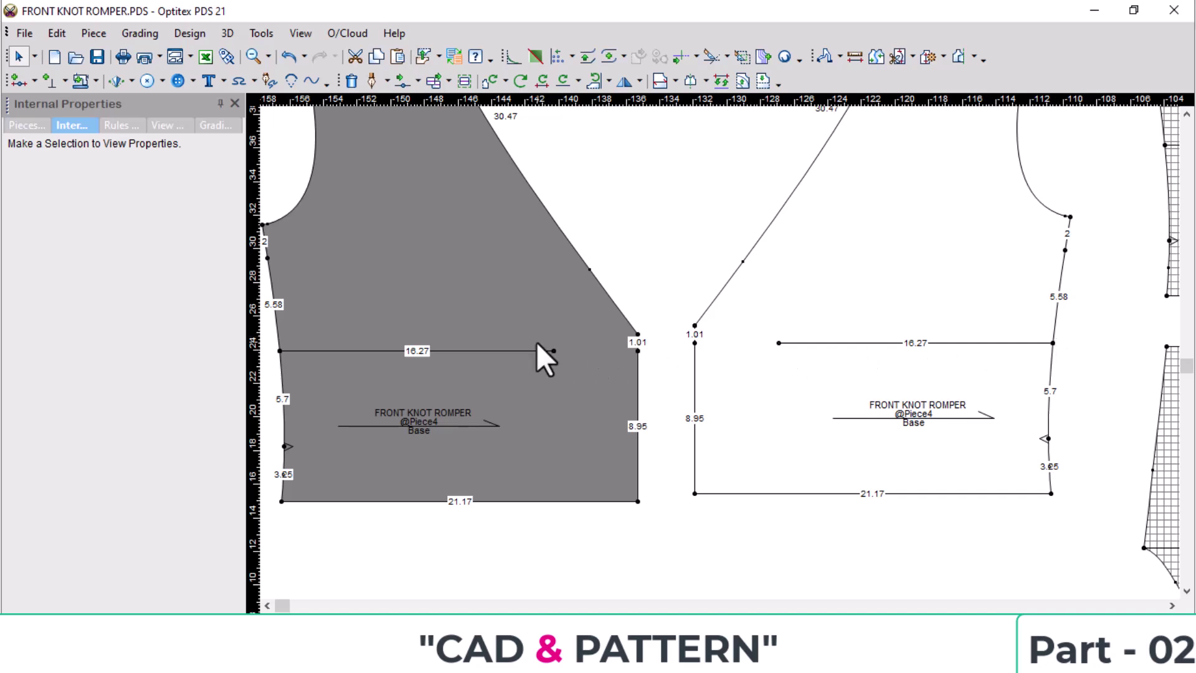
left_click_drag(279, 352, 477, 350)
left_click_drag(730, 351, 791, 353)
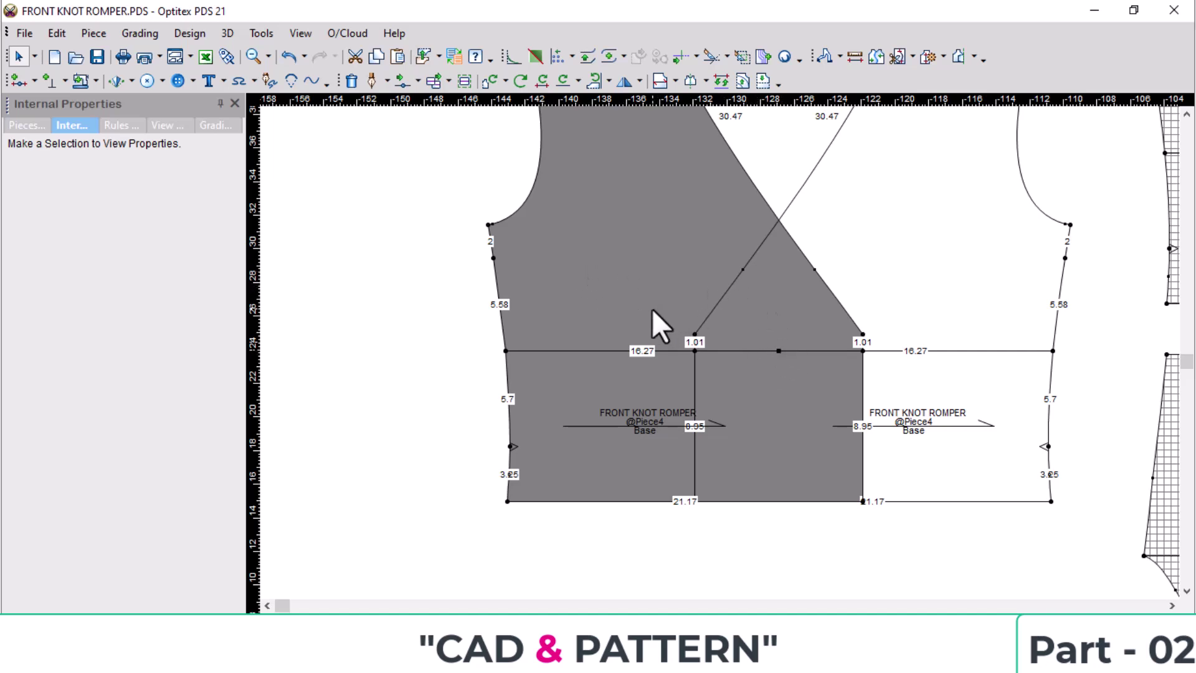
key("alt+Tab")
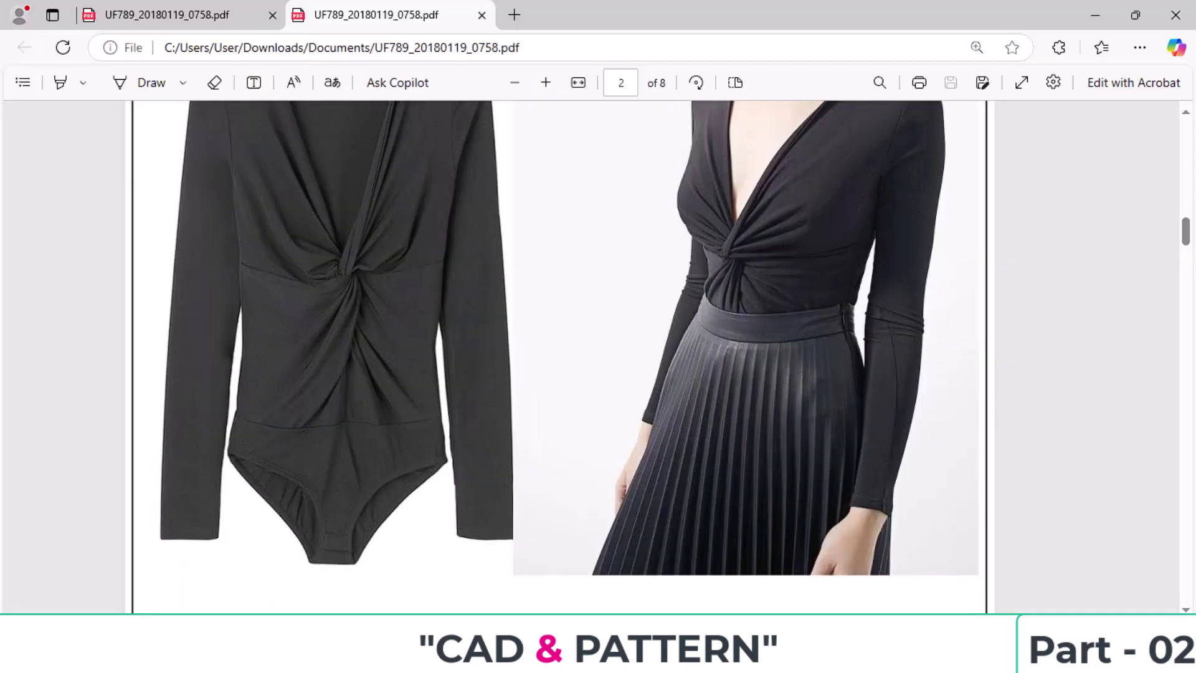
scroll(395, 294, "up", 2)
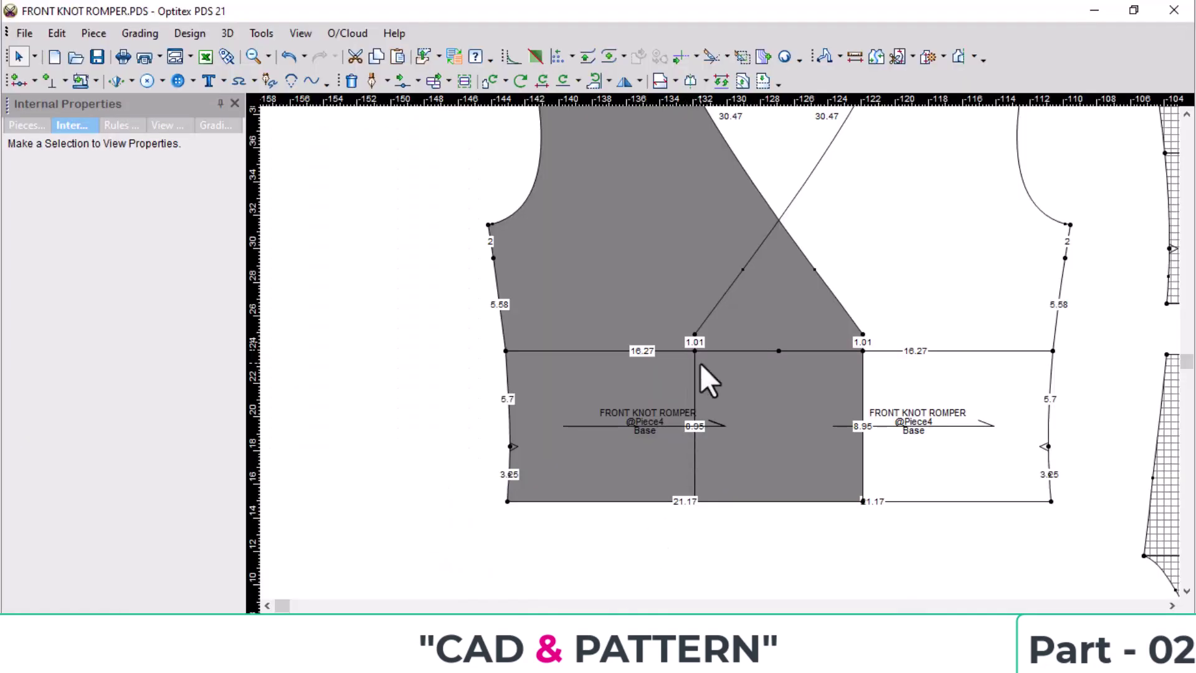
Try opening the mirrored copy into a full front about its extended centre edge, and undo it.
key("h")
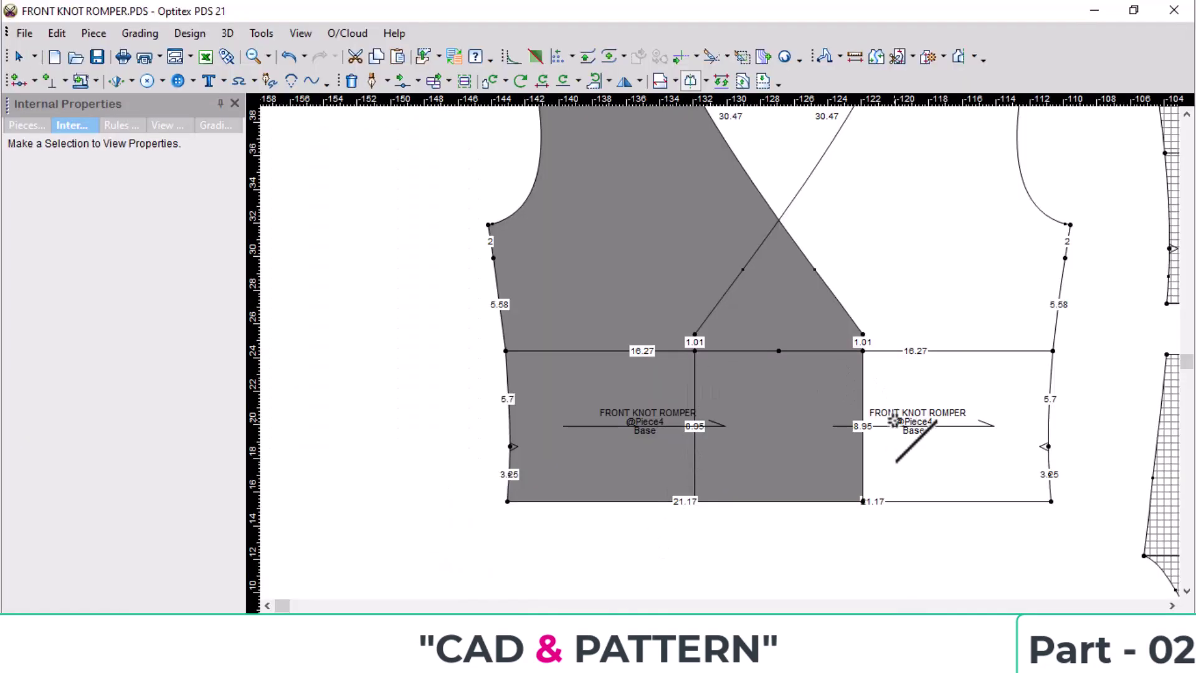
left_click(863, 498)
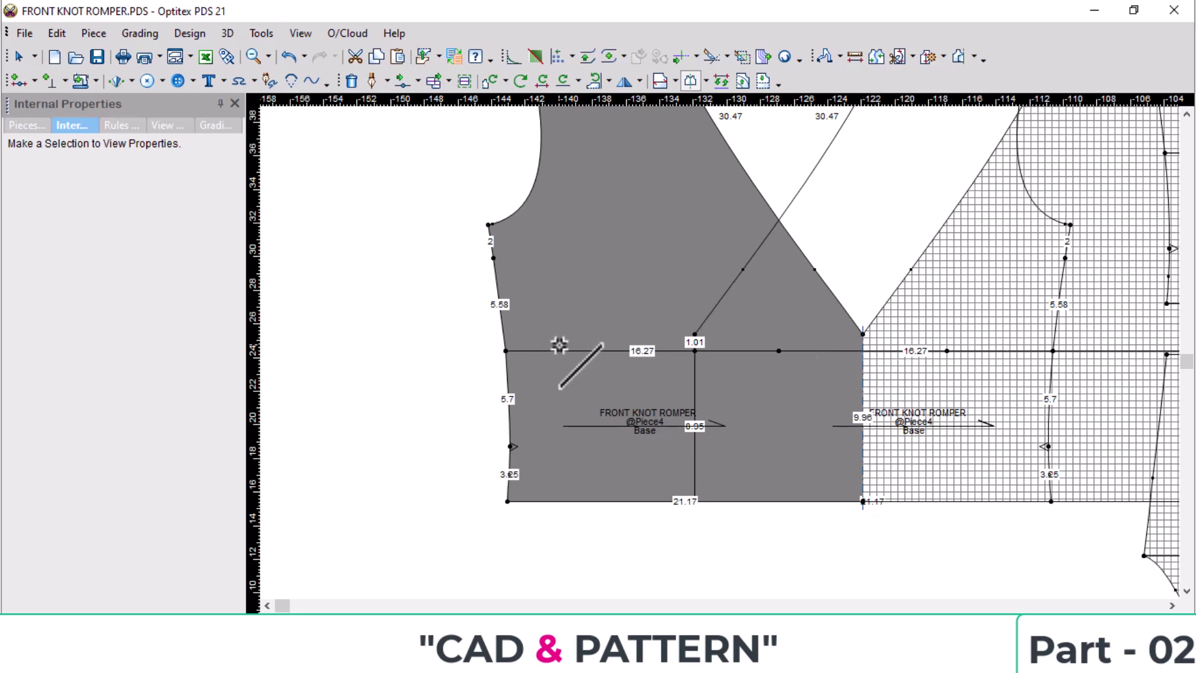
key("ctrl+z")
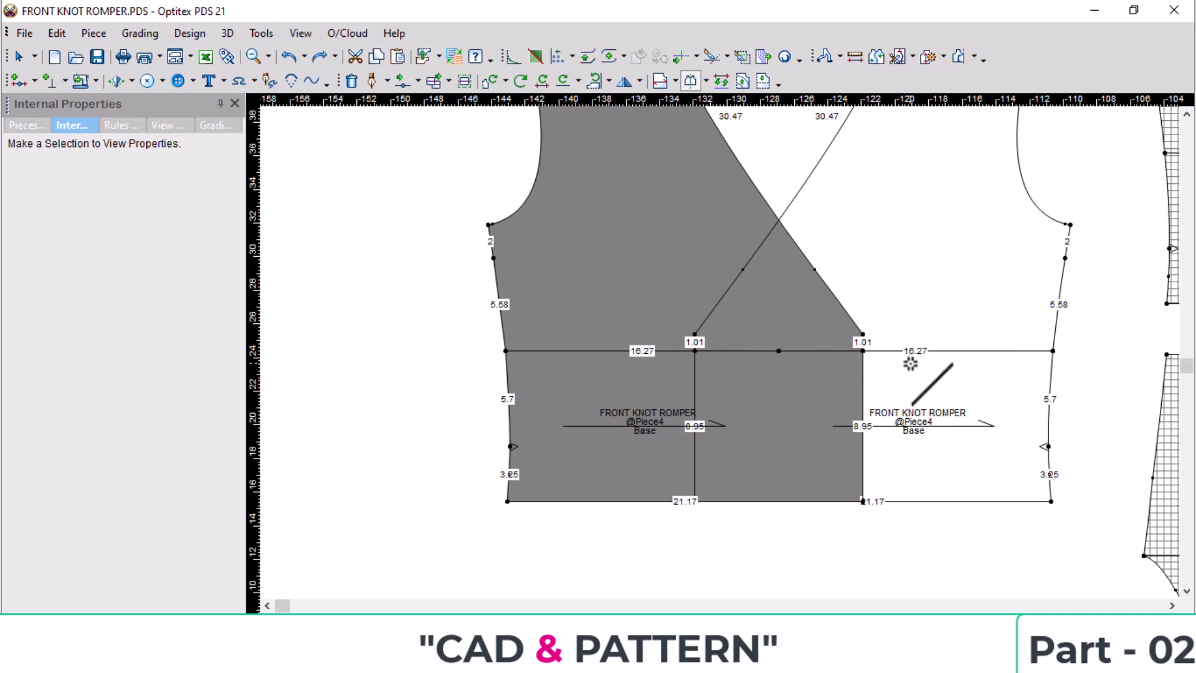
Open the mirrored copy about its centre edge again, moved clear of the original, and delete it.
scroll(716, 344, "down", 2)
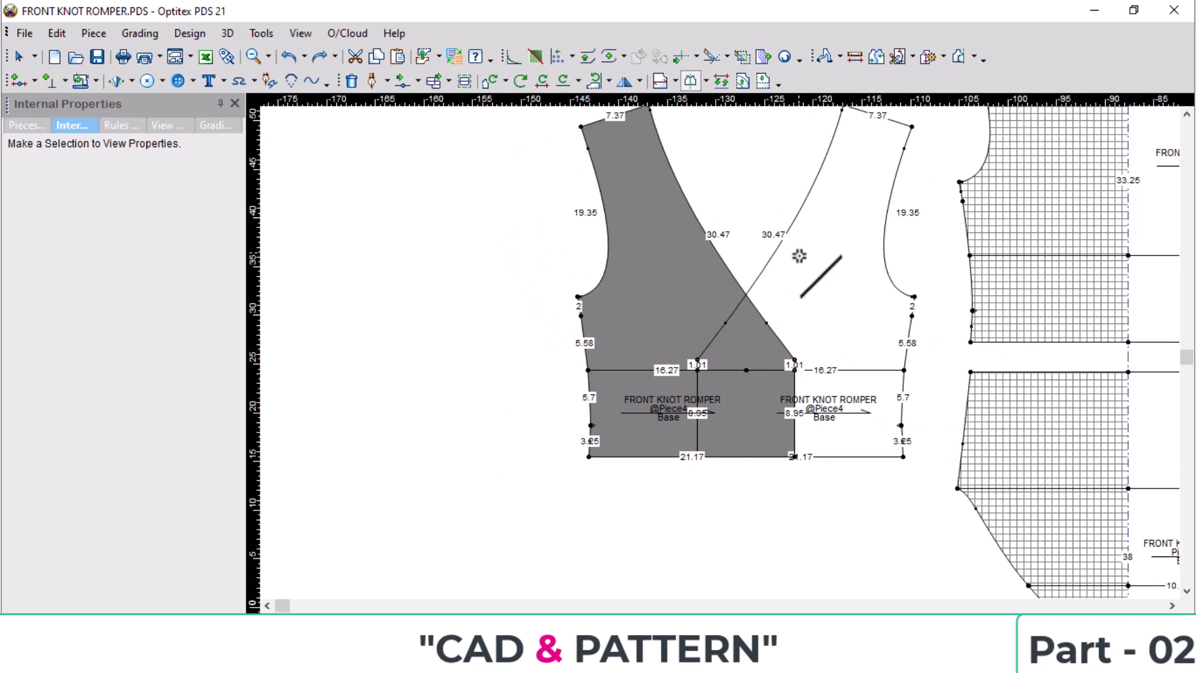
left_click(794, 359)
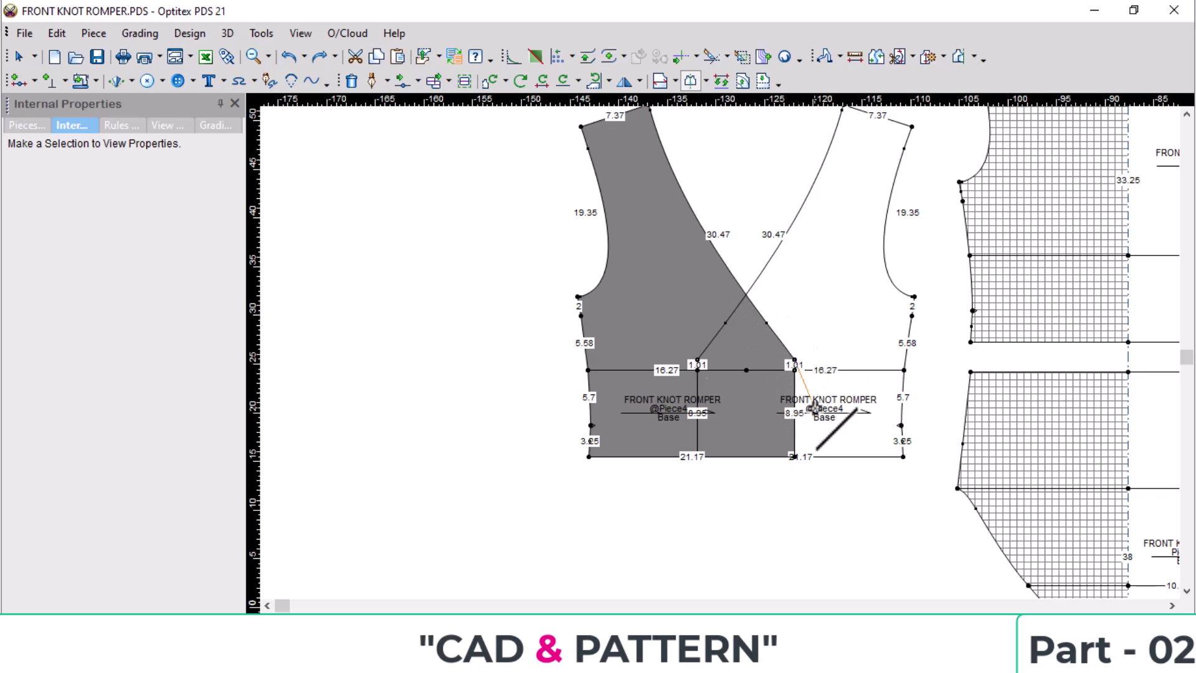
left_click(794, 456)
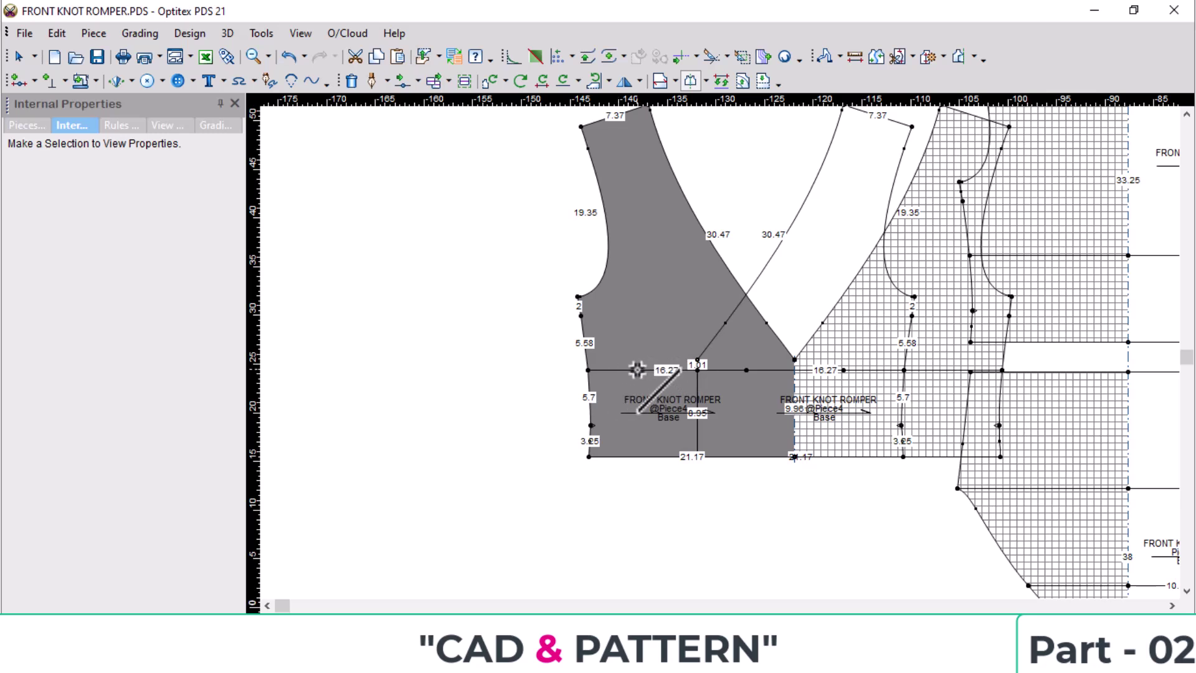
key("Escape")
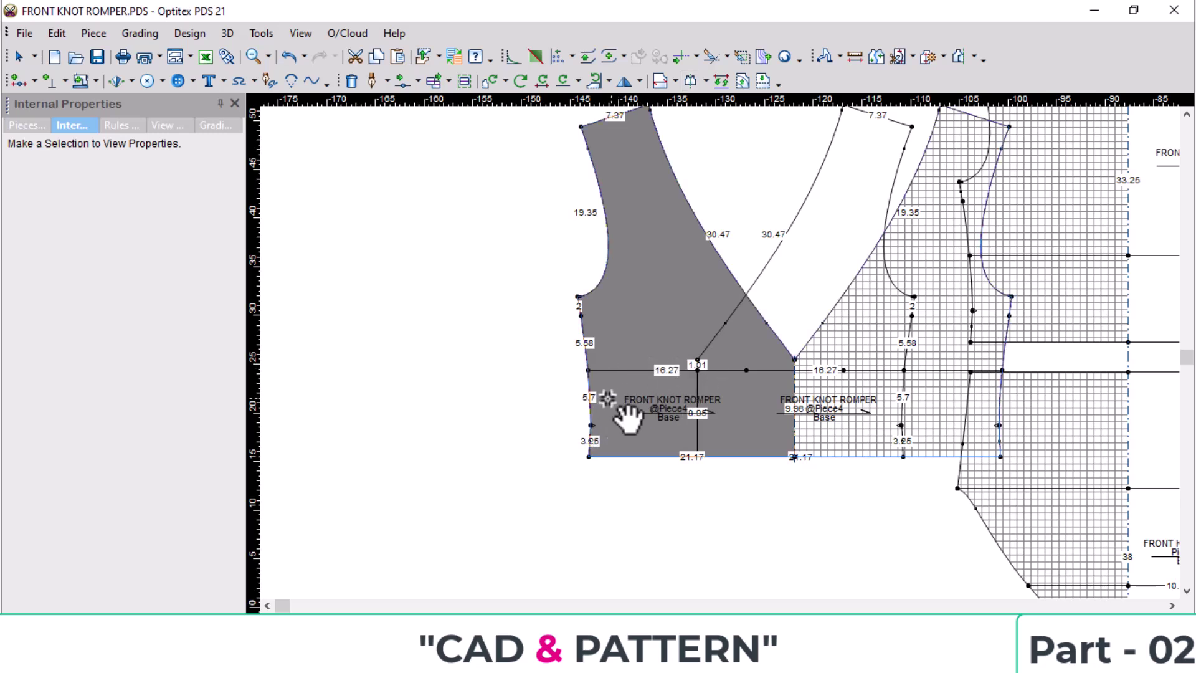
left_click_drag(629, 418, 484, 421)
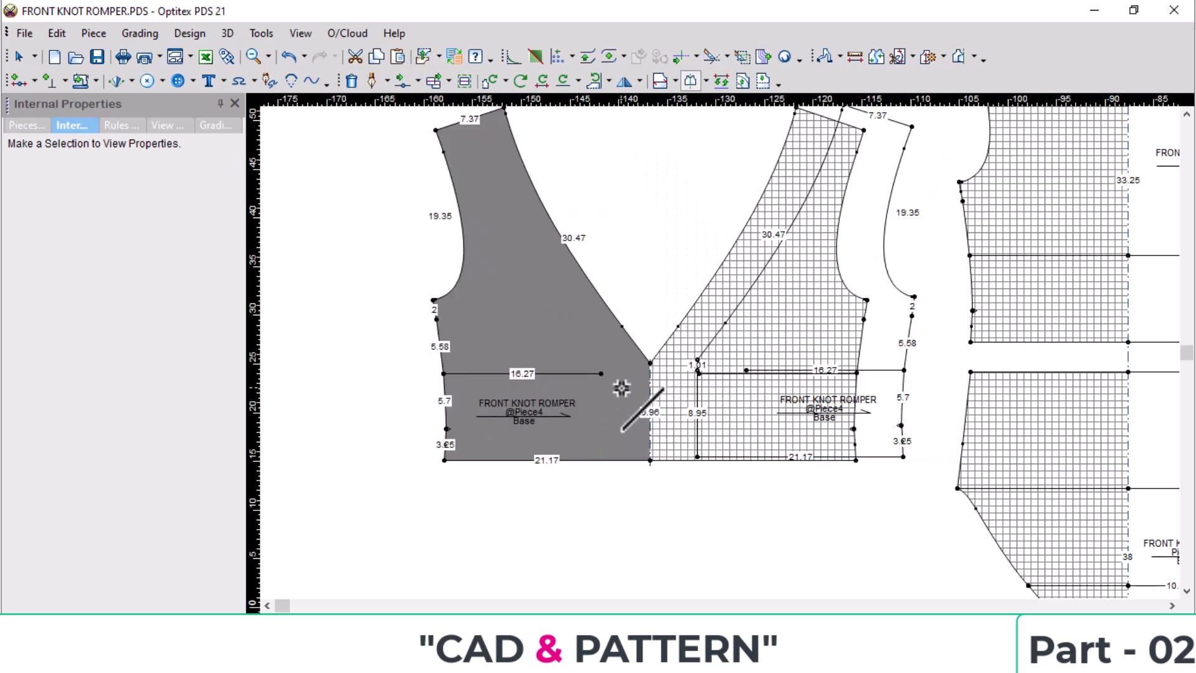
key("Delete")
left_click(672, 365)
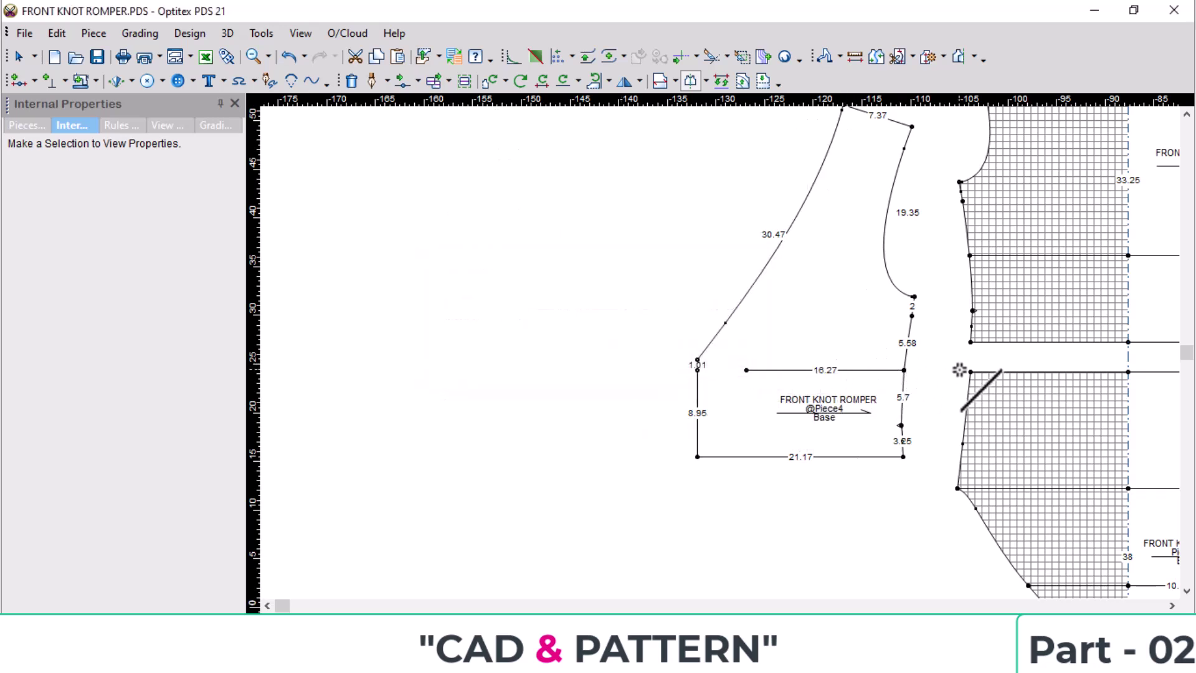
scroll(837, 307, "down", 1)
scroll(721, 345, "up", 1)
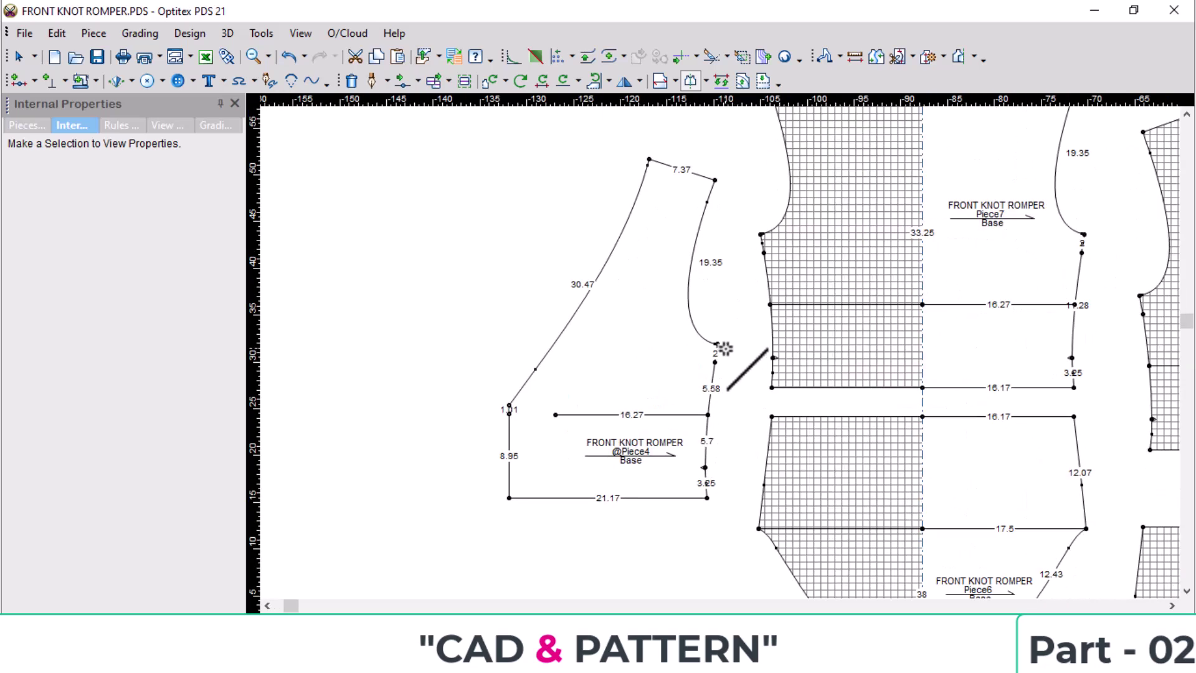
scroll(701, 487, "up", 1)
scroll(714, 352, "up", 1)
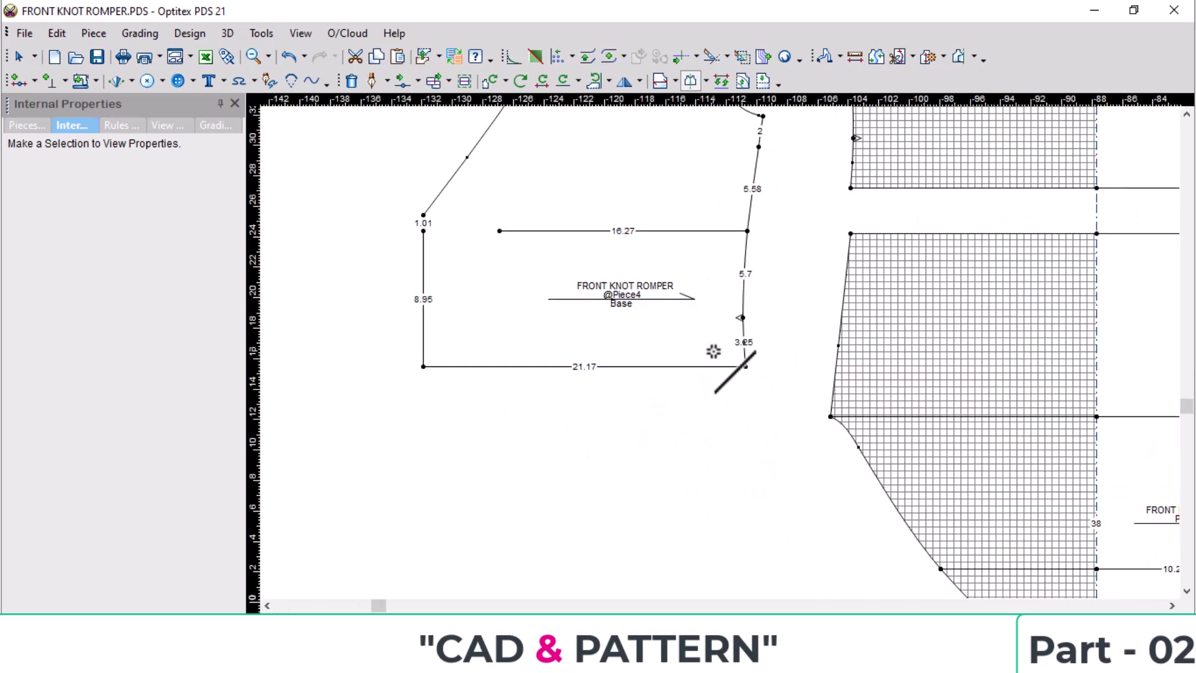
key("i")
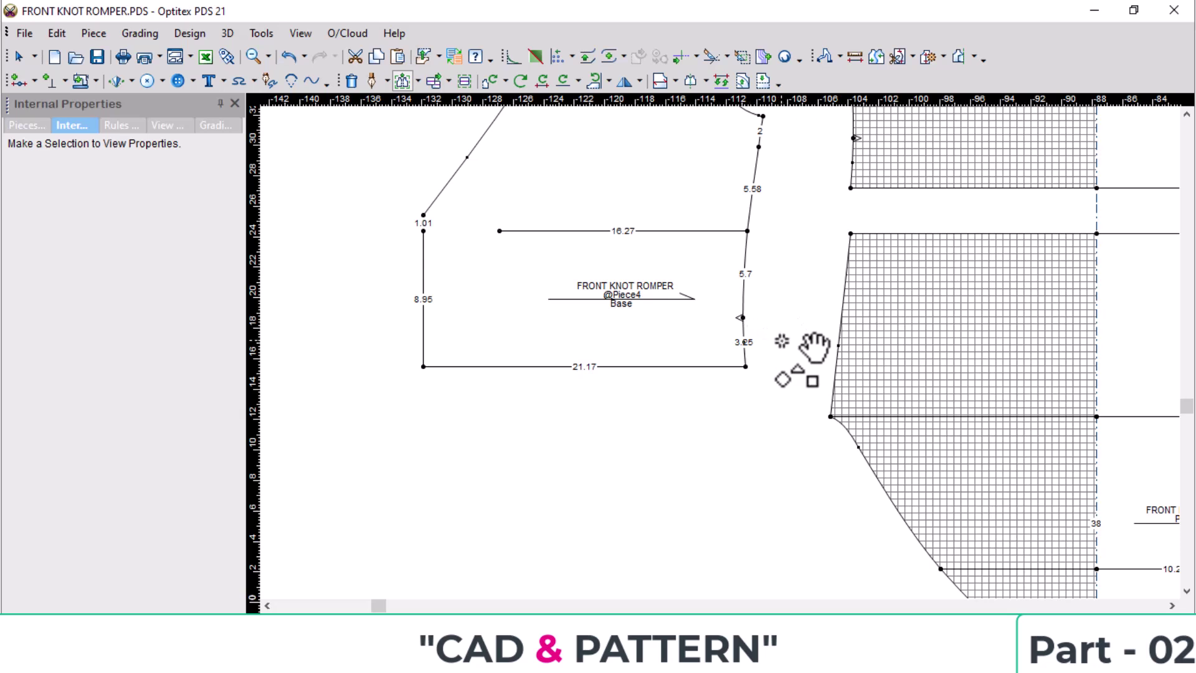
left_click_drag(781, 341, 421, 106)
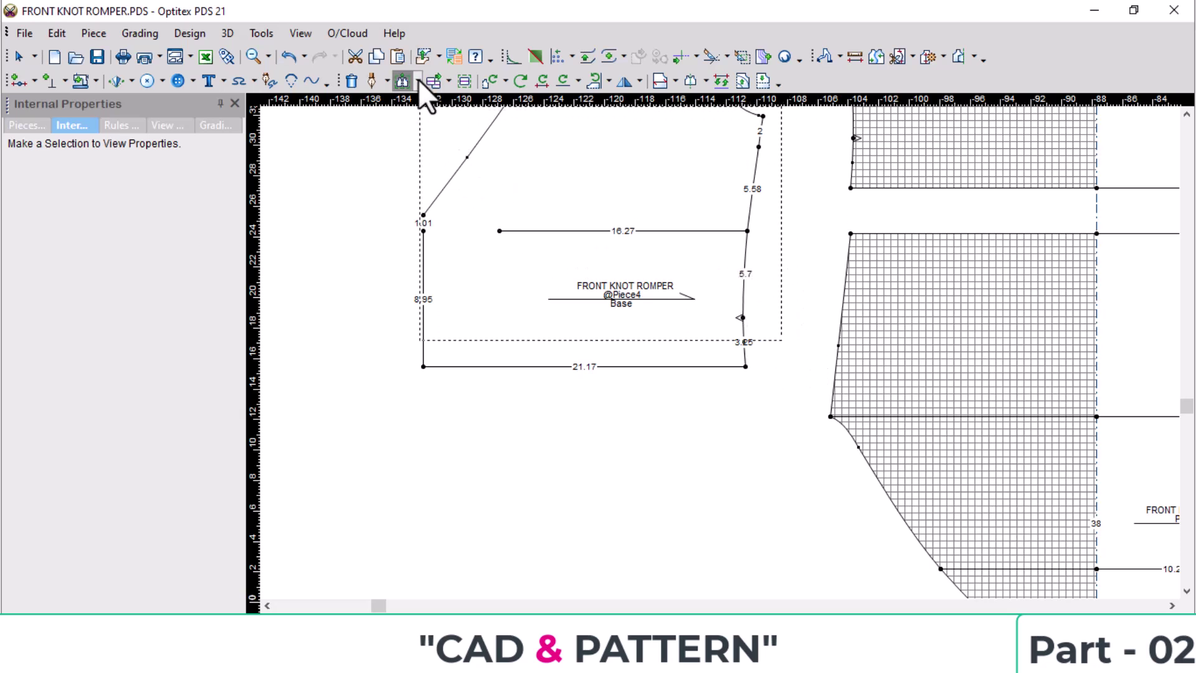
left_click(417, 80)
left_click(443, 174)
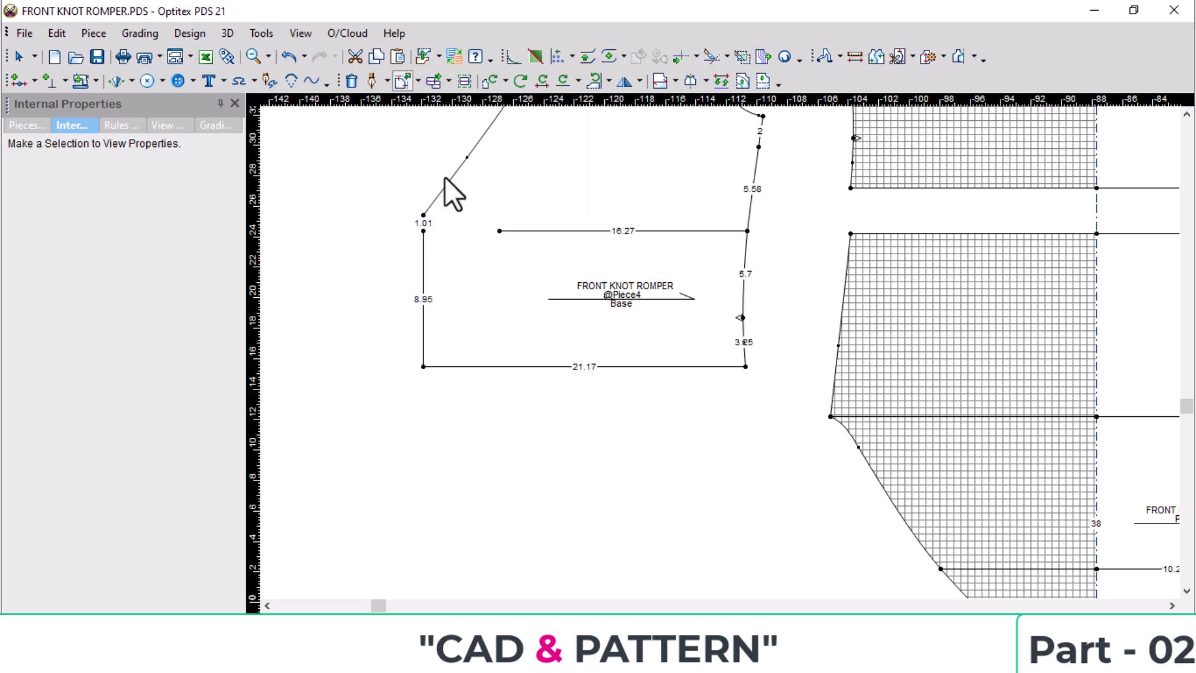
Move the joined front piece's bottom edge straight down by 1.5 with a proportional point move from the side notch to the centre corner.
left_click(416, 80)
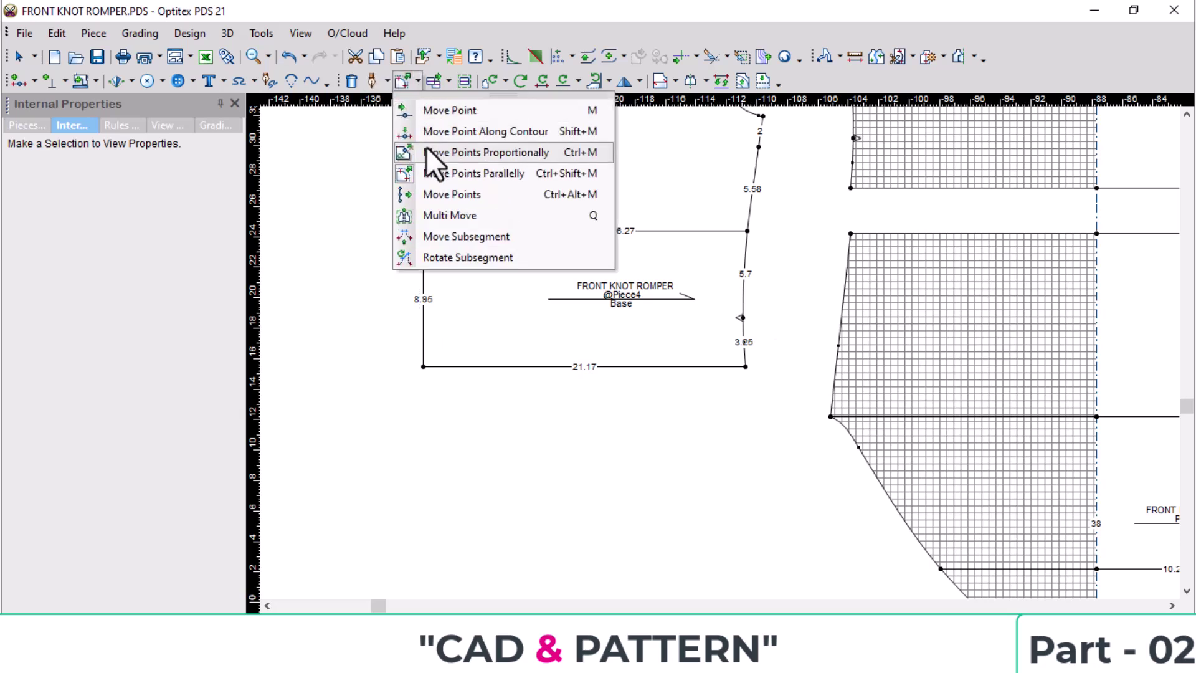
left_click(430, 152)
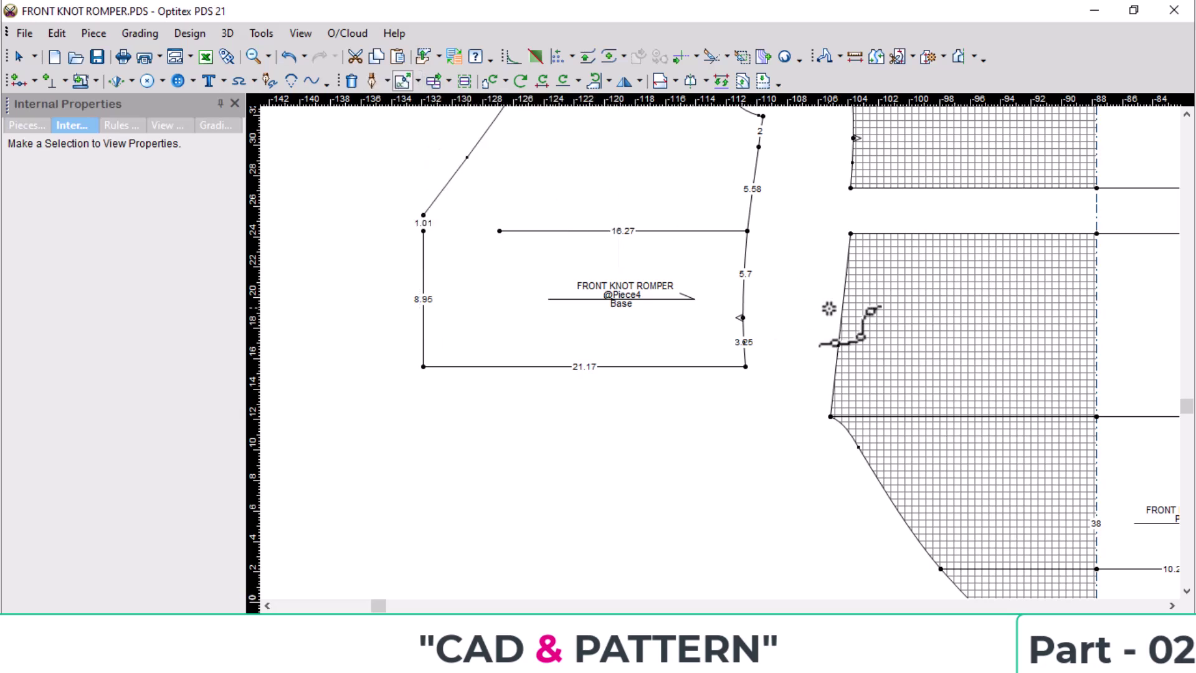
left_click(742, 318)
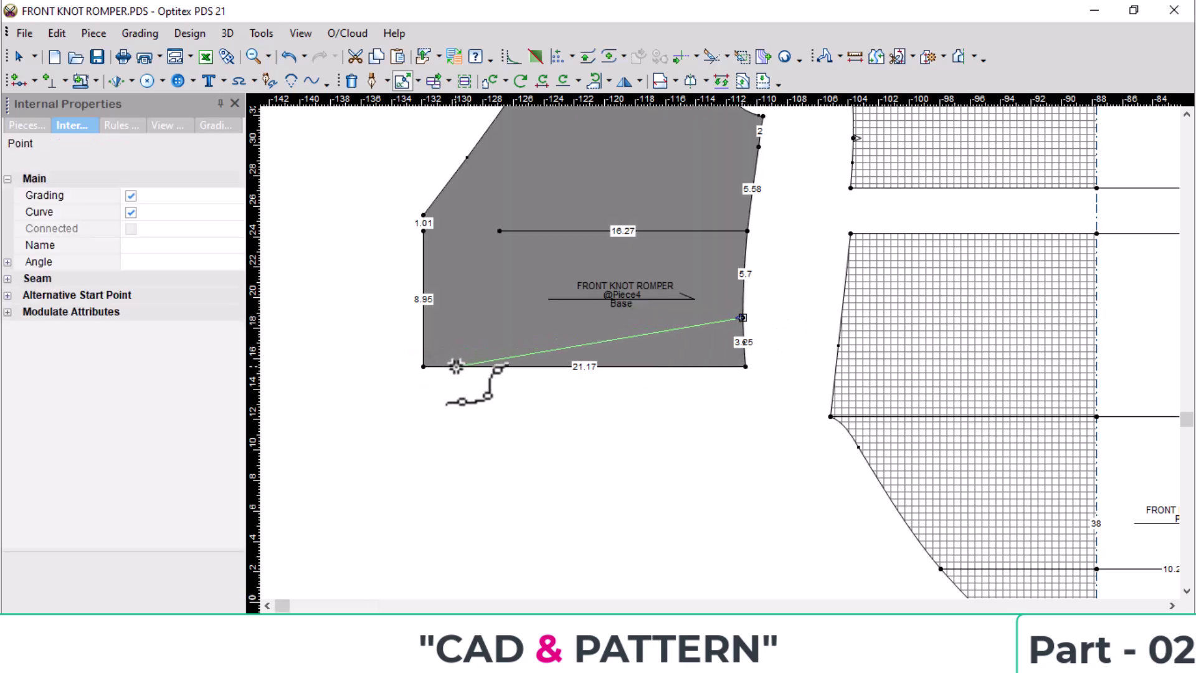
left_click(424, 367)
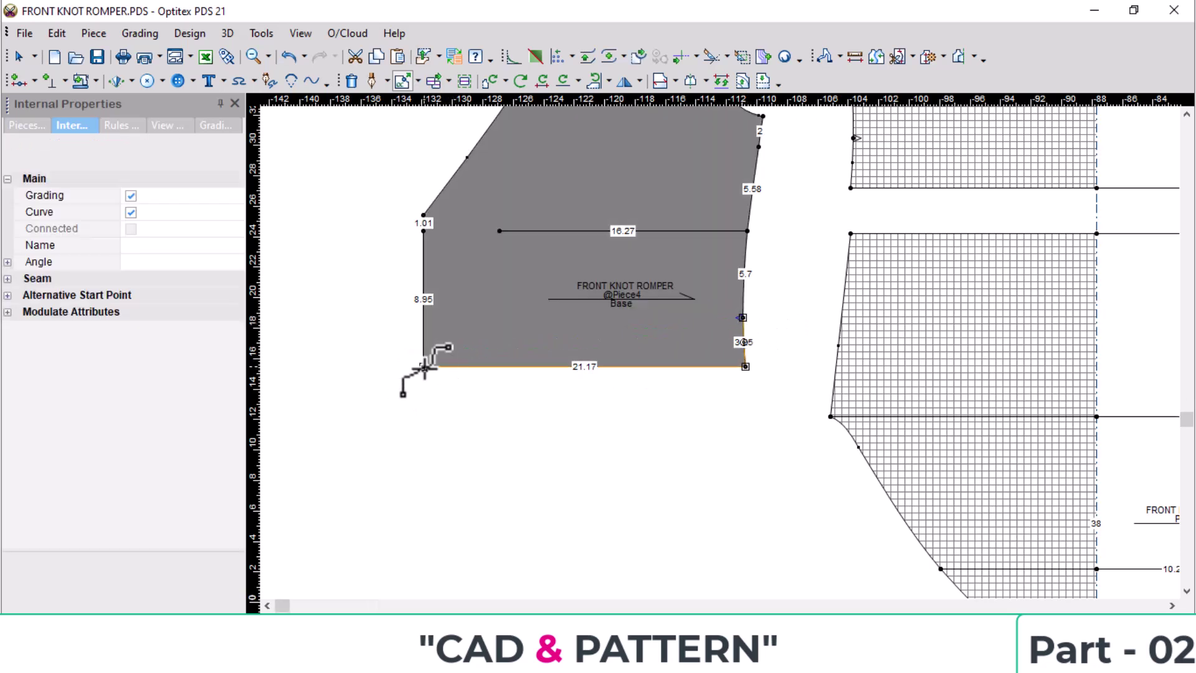
left_click(745, 367)
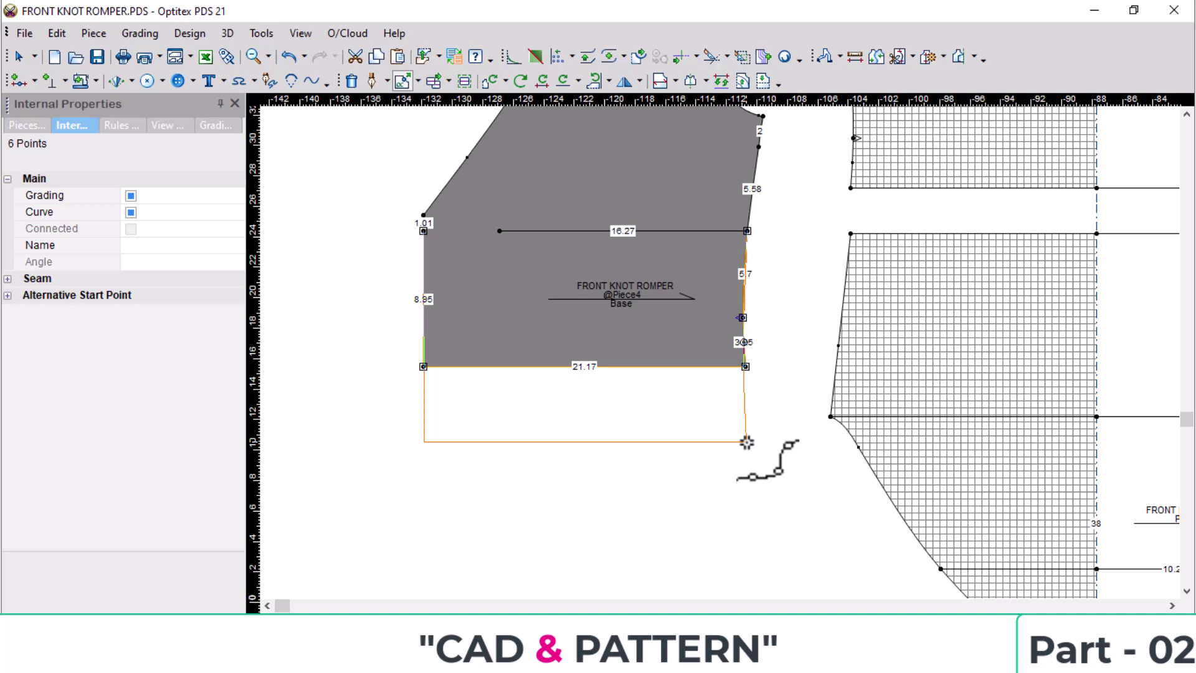
left_click(746, 443)
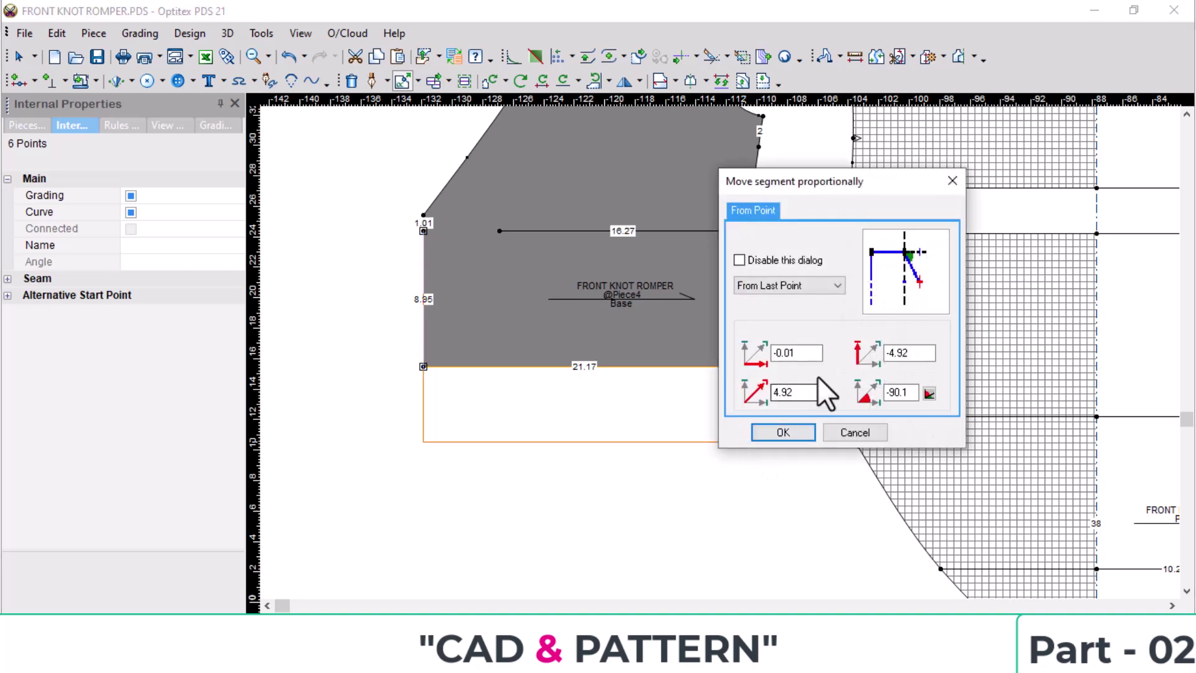
left_click_drag(810, 353, 747, 355)
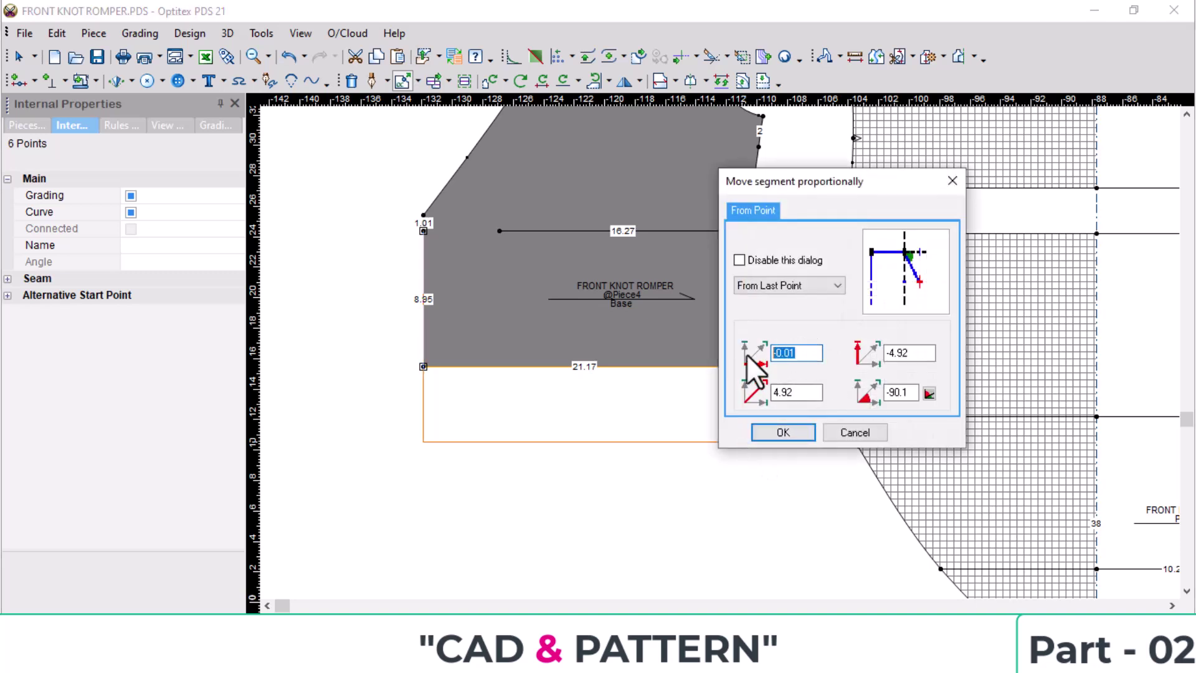
type("0")
left_click_drag(932, 354, 847, 360)
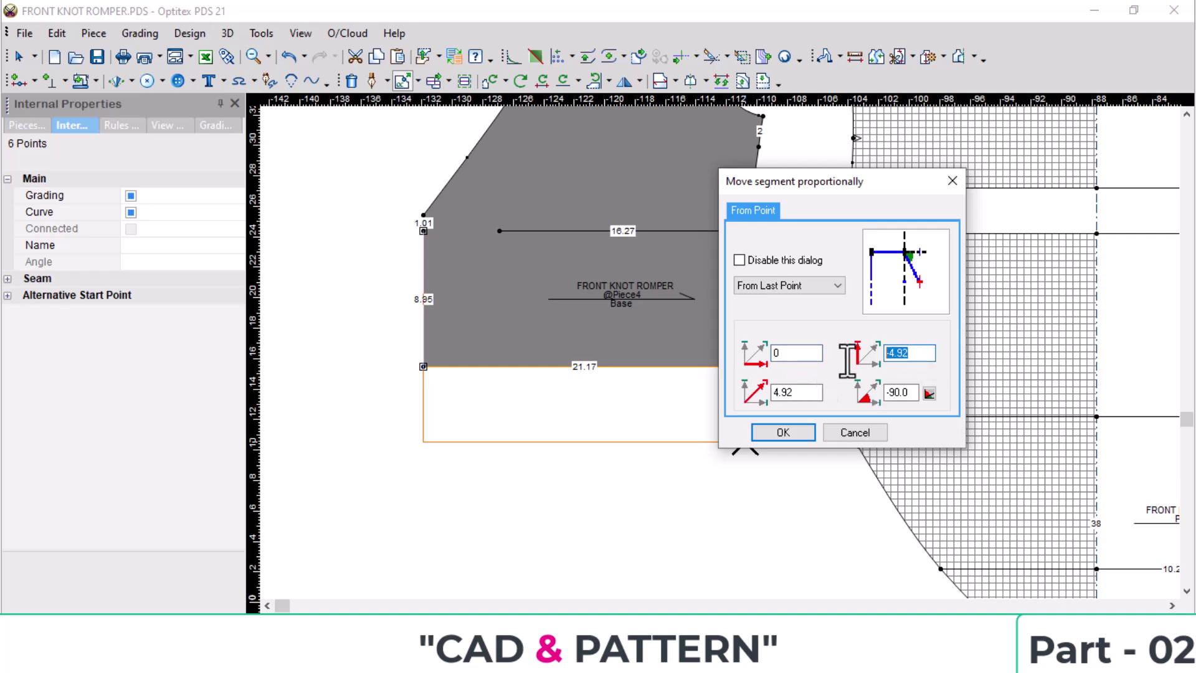
type("-1.5")
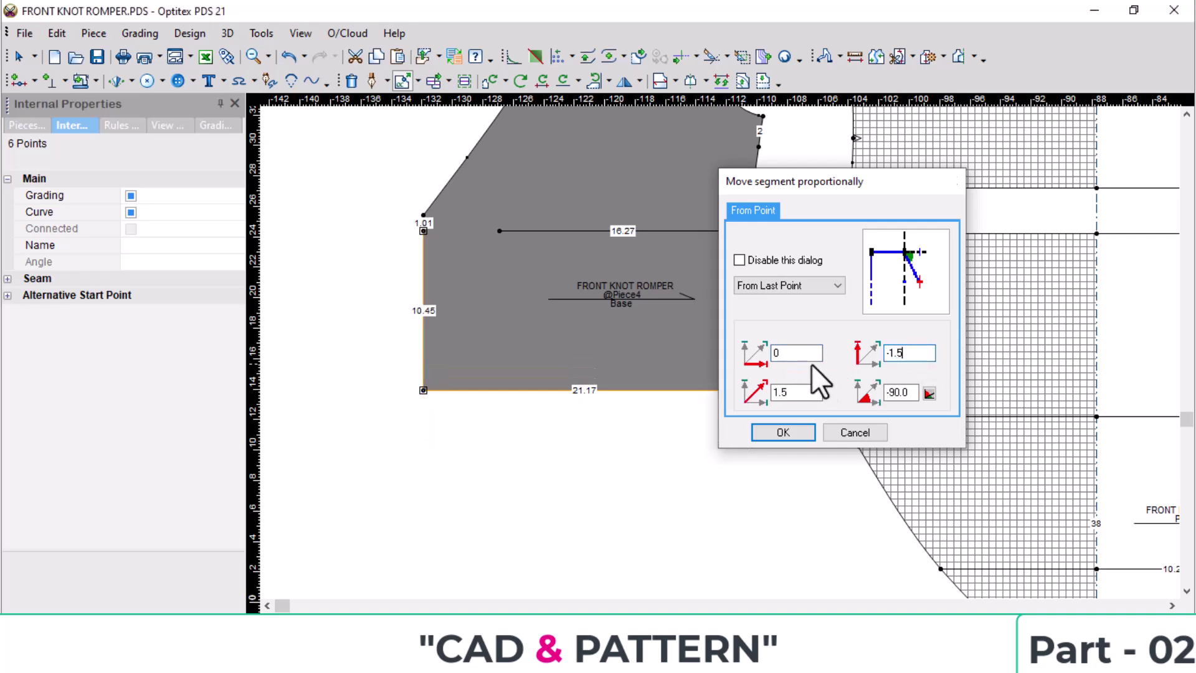
key("Return")
Open the joined front piece into a symmetric full front about its extended centre edge.
scroll(514, 313, "down", 1)
scroll(688, 340, "up", 1)
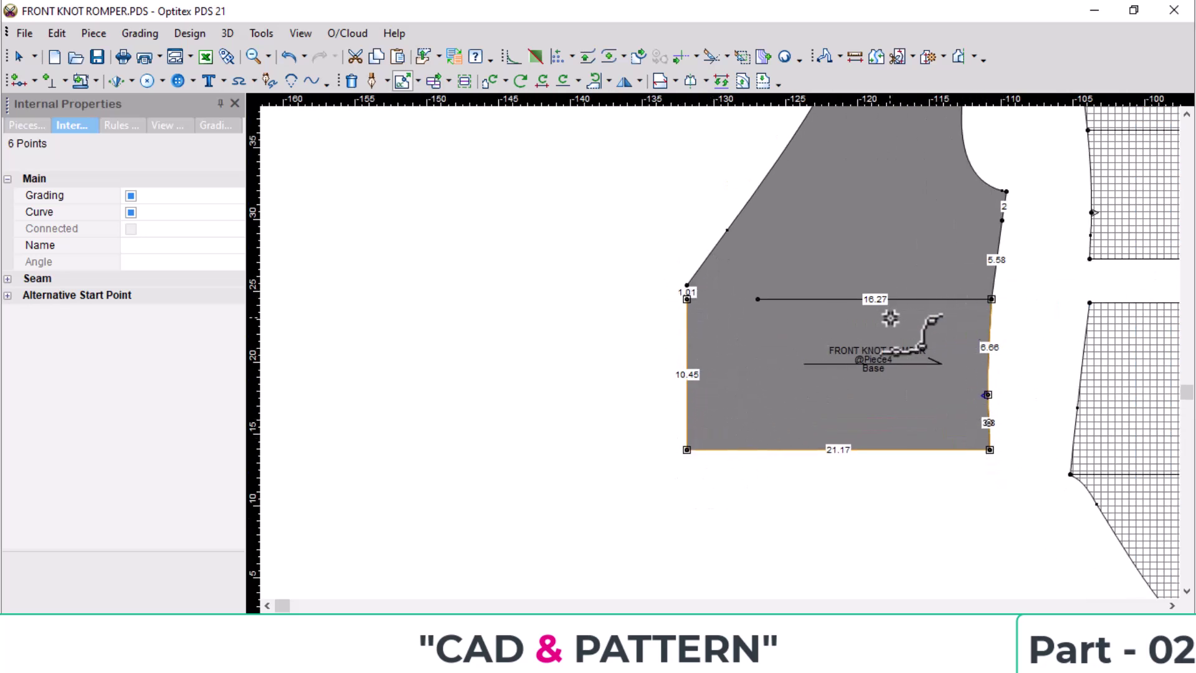
key("h")
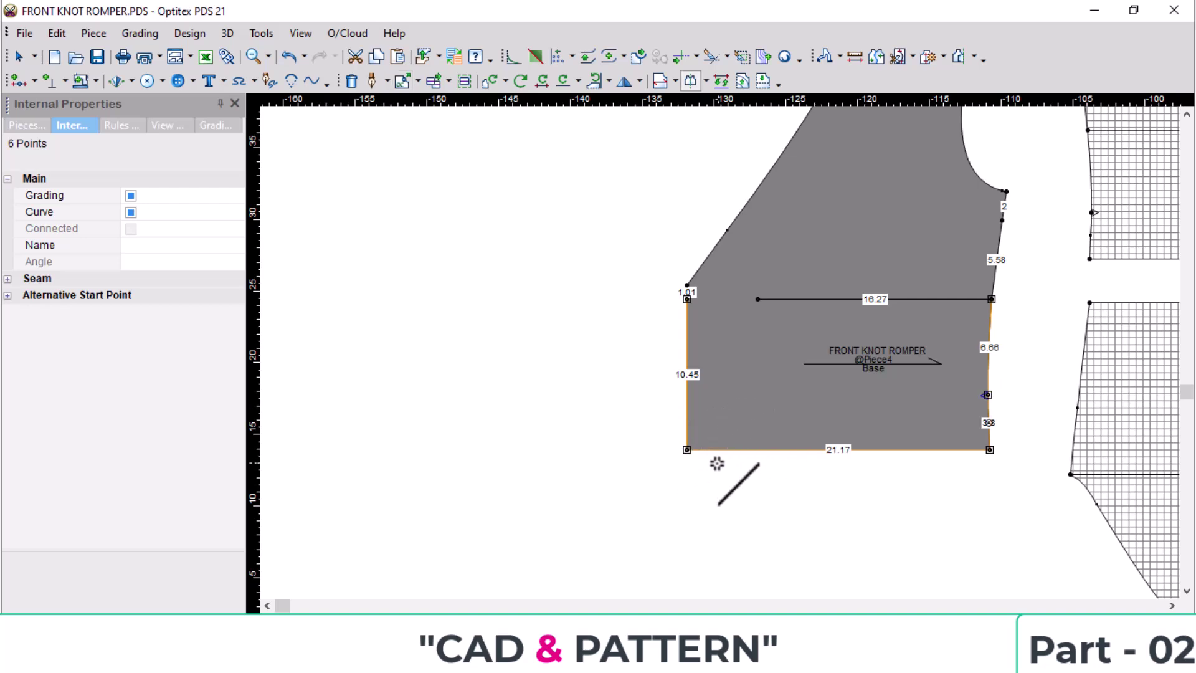
left_click(689, 284)
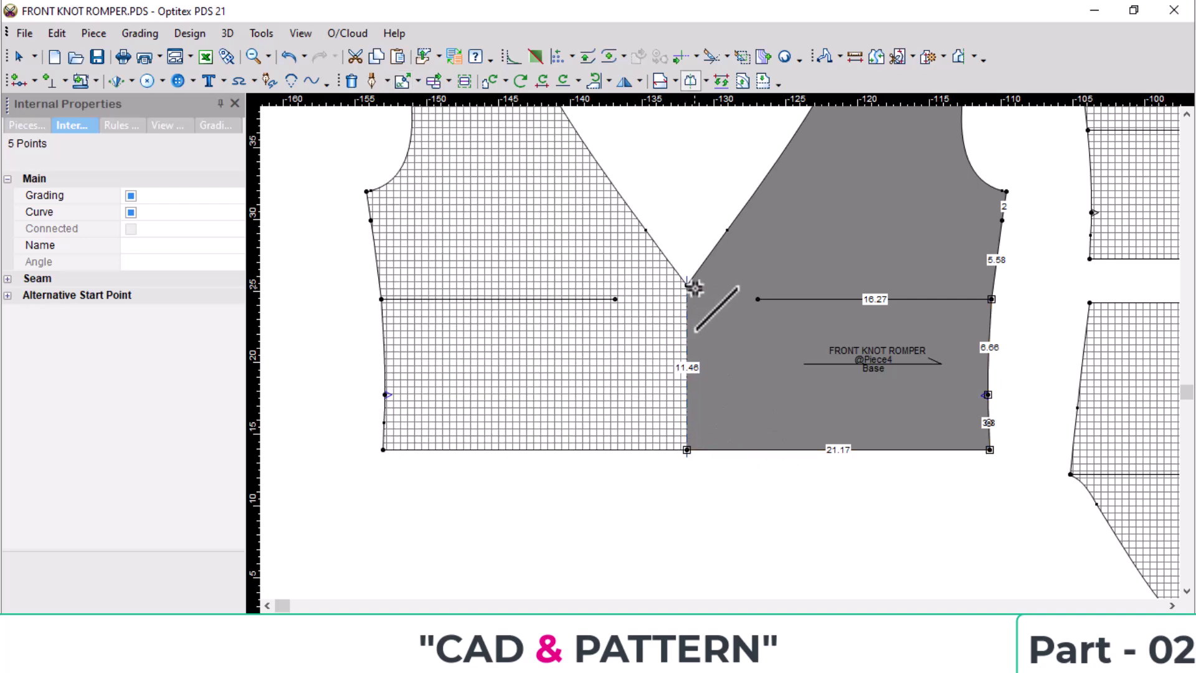
scroll(747, 309, "up", 2)
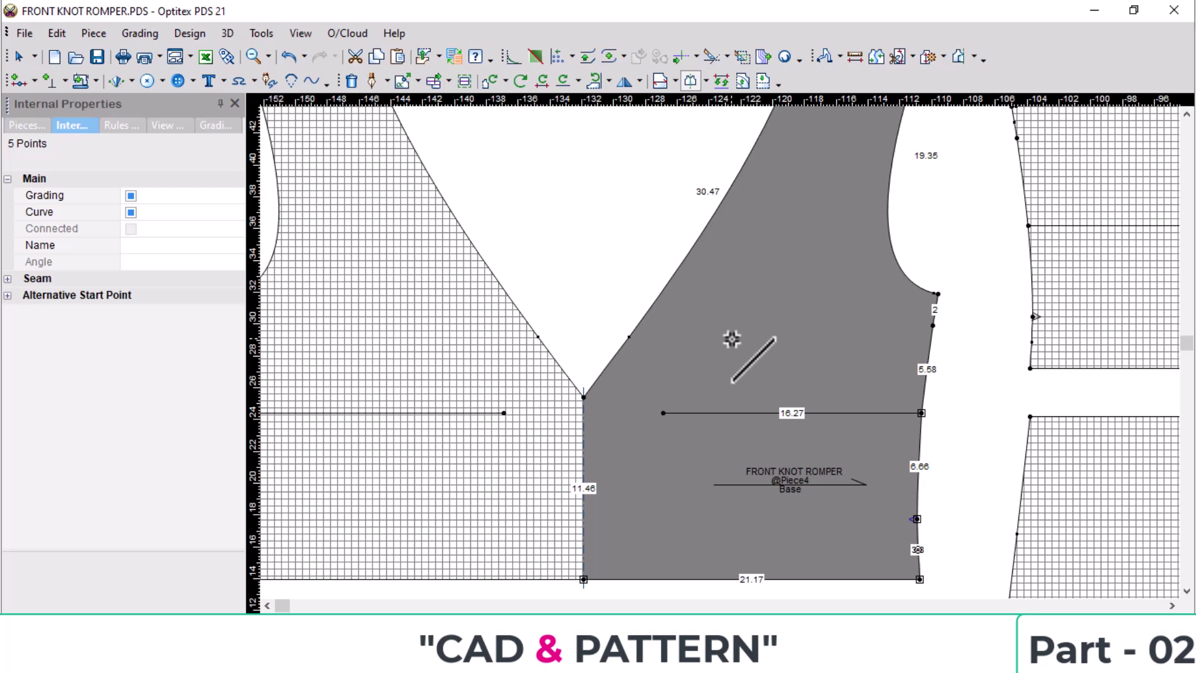
scroll(721, 336, "down", 3)
right_click(653, 182)
left_click(684, 190)
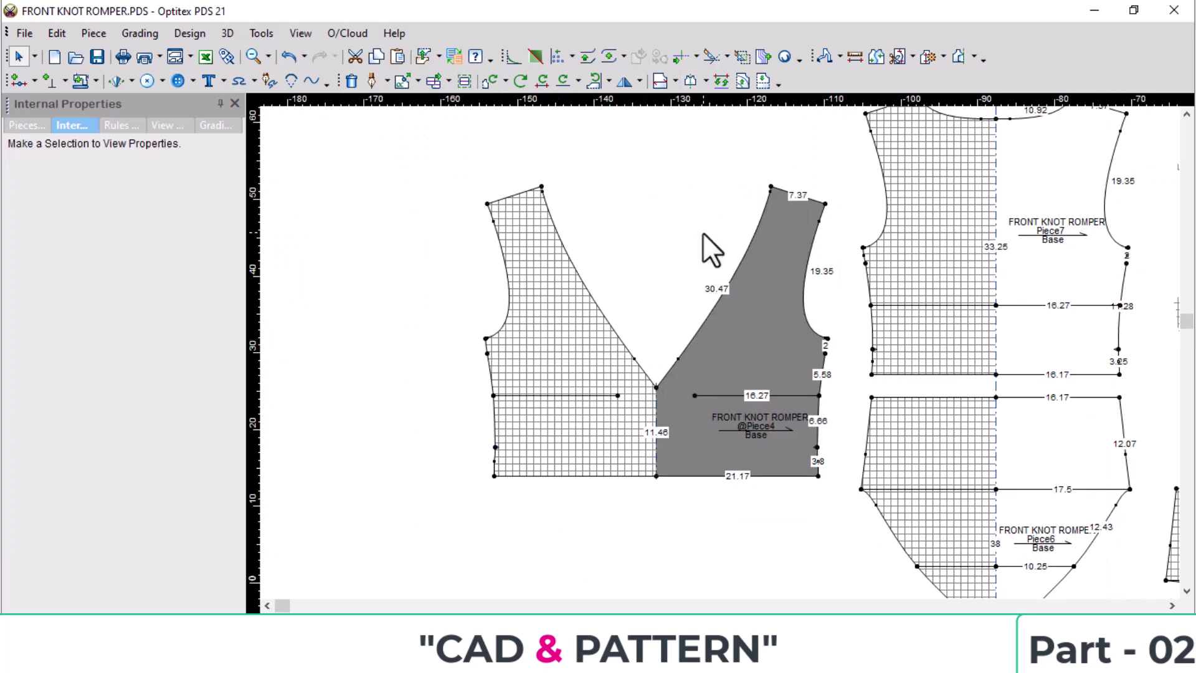
Move the full front bodice onto the front lower piece, aligning its bottom centre with that piece's top centre.
key("space")
scroll(940, 410, "down", 2)
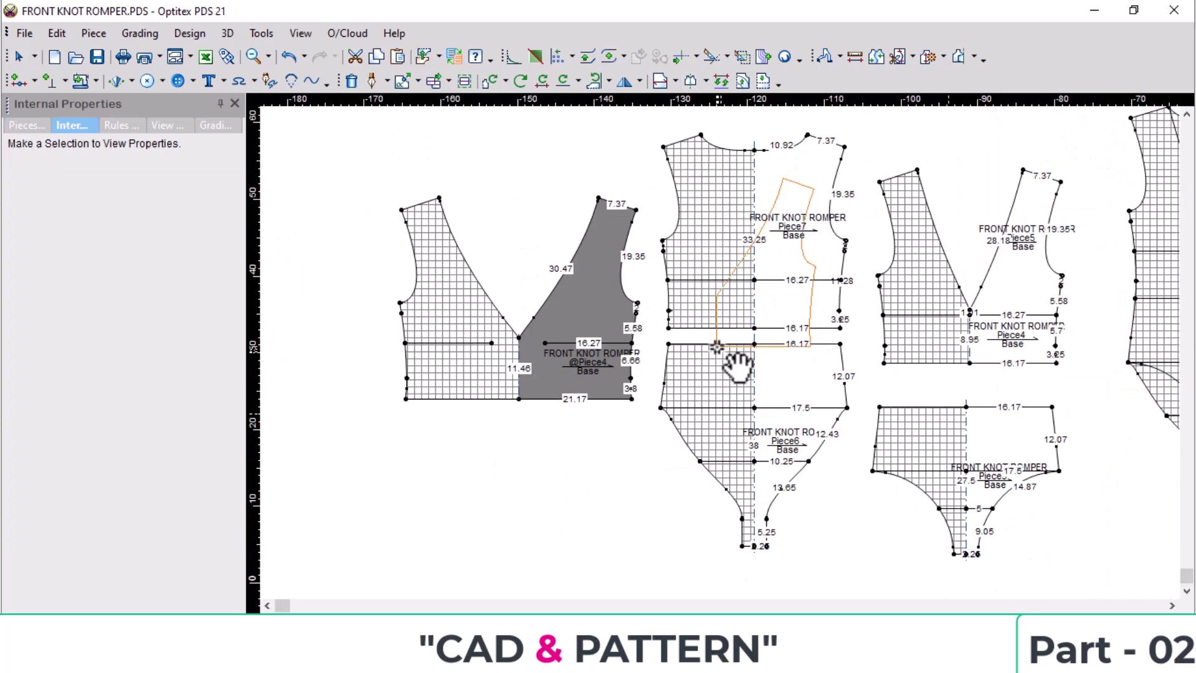
scroll(908, 342, "up", 1)
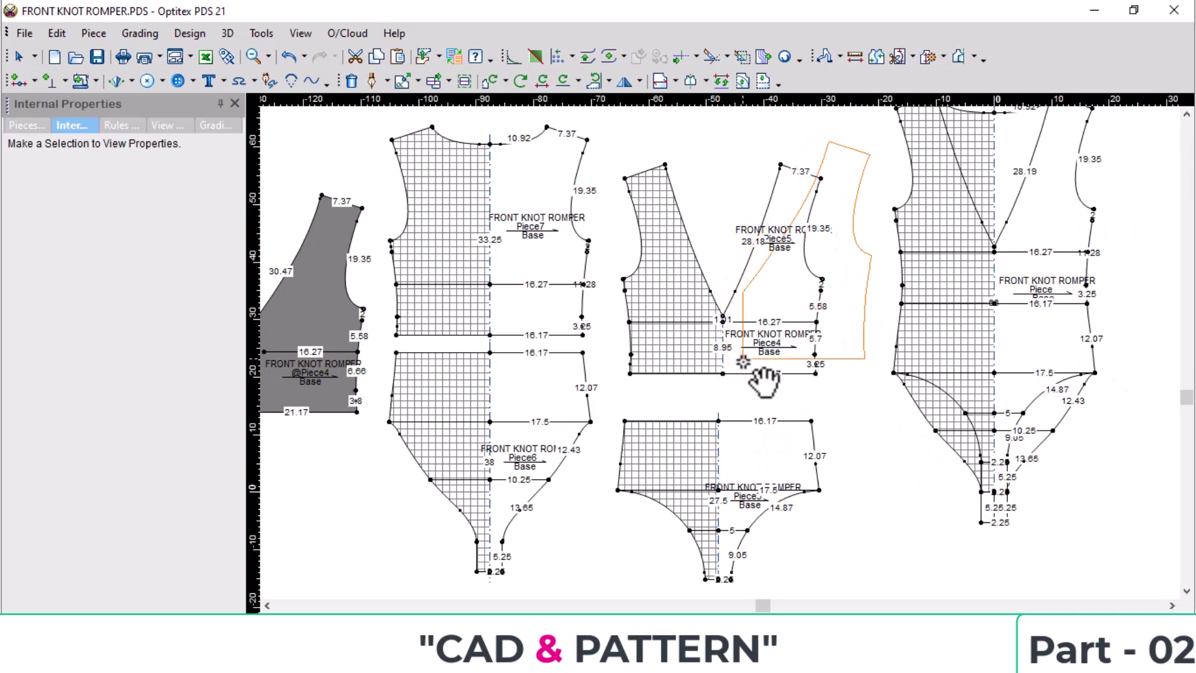
left_click(721, 415)
Move the two earlier front bodice pieces beside the base draft and shift the new full front just above the front lower piece.
key("space")
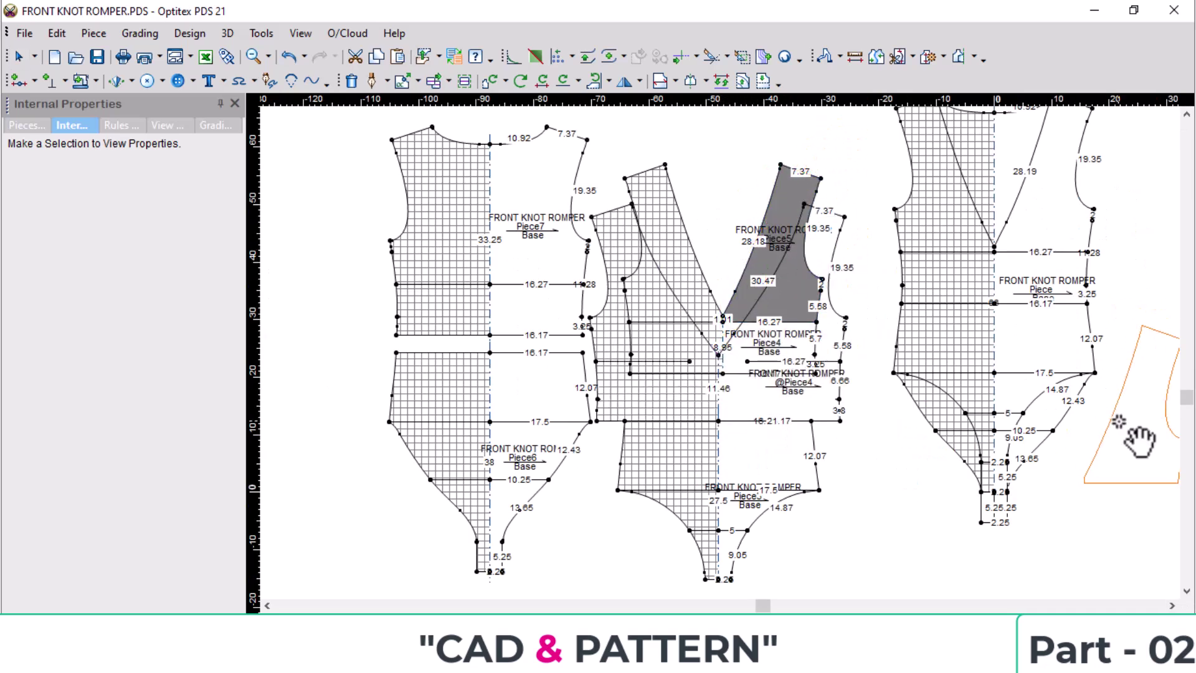
left_click(1118, 441)
key("space")
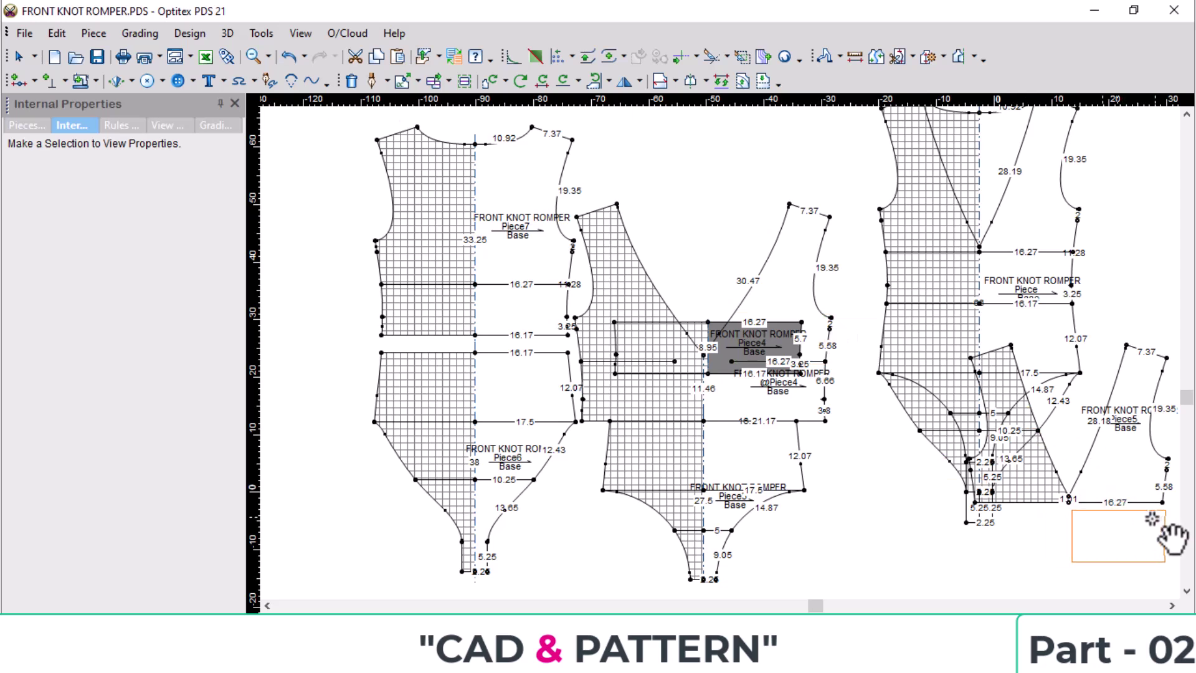
left_click(1171, 526)
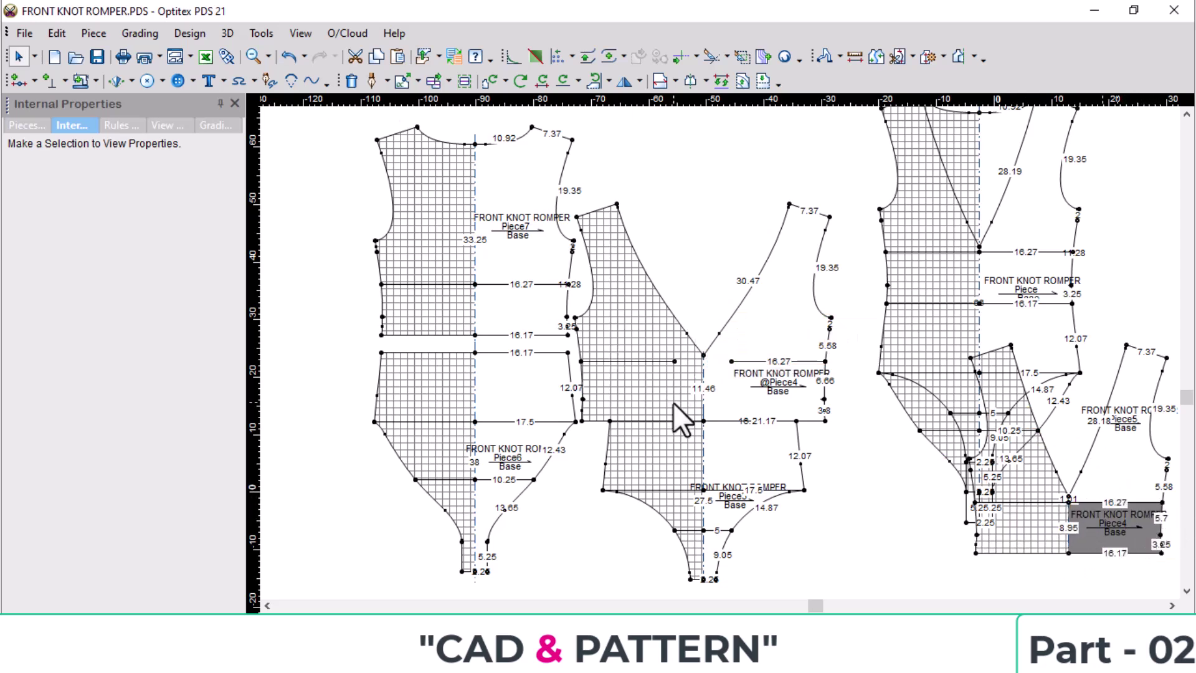
left_click_drag(738, 405, 735, 392)
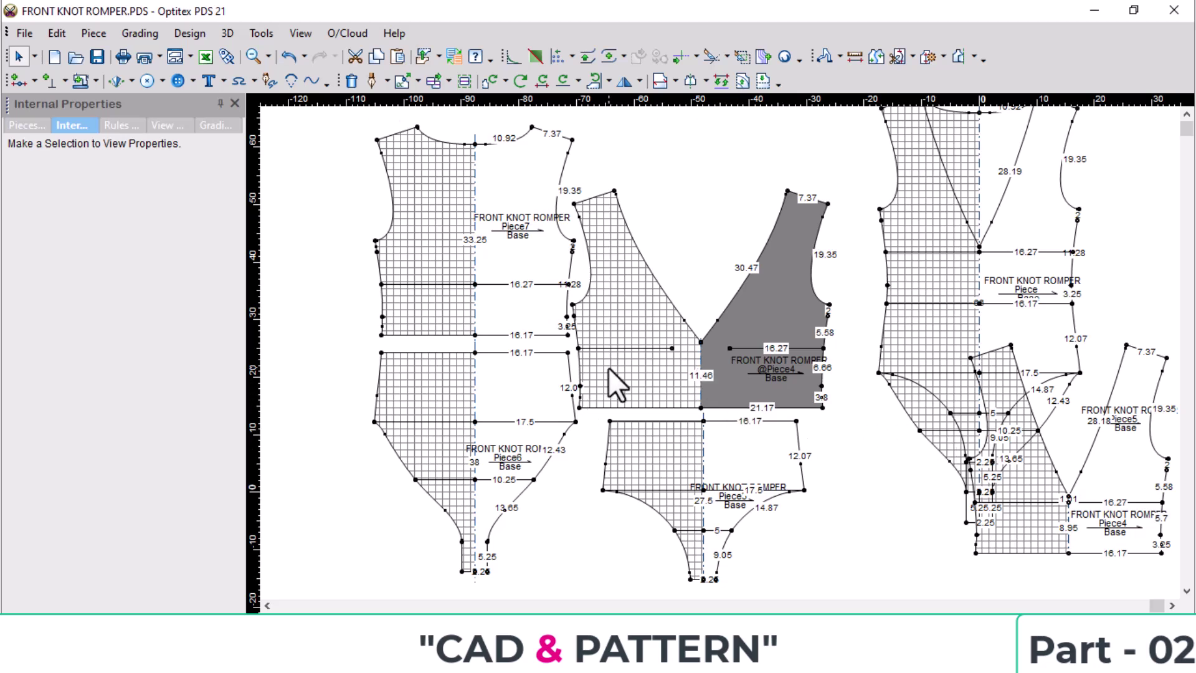
Move the sleeve piece to the other side of the layout, beside the back pieces.
scroll(632, 367, "down", 2)
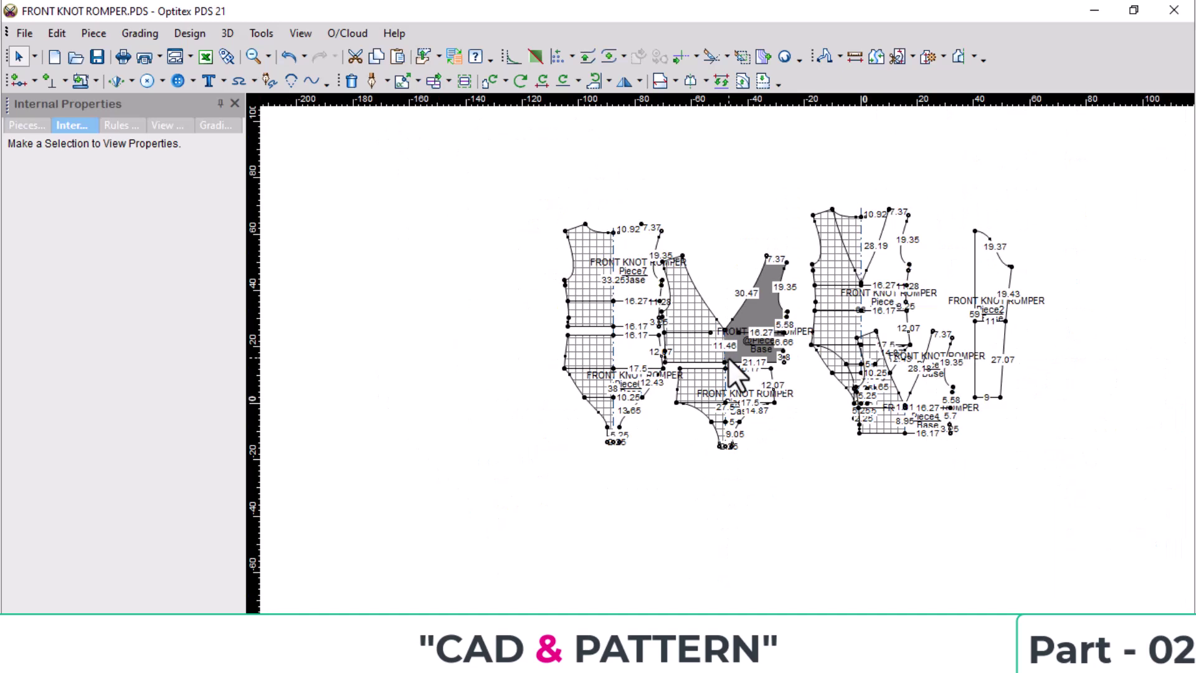
left_click(1005, 292)
left_click_drag(996, 277, 493, 280)
scroll(363, 274, "down", 1)
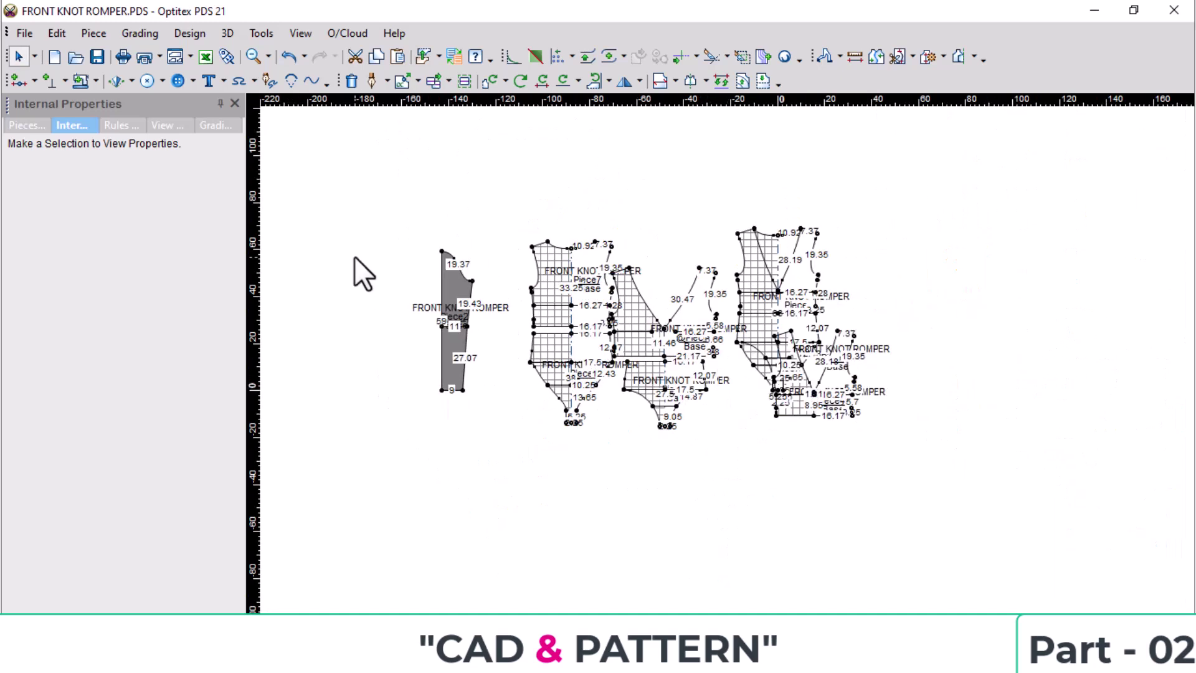
Rotate the sleeve and the upper and lower front and back pieces a quarter turn counterclockwise, and place them in open space.
mouse_move(365, 170)
left_mouse_down()
mouse_move(598, 393)
mouse_move(727, 444)
left_mouse_up()
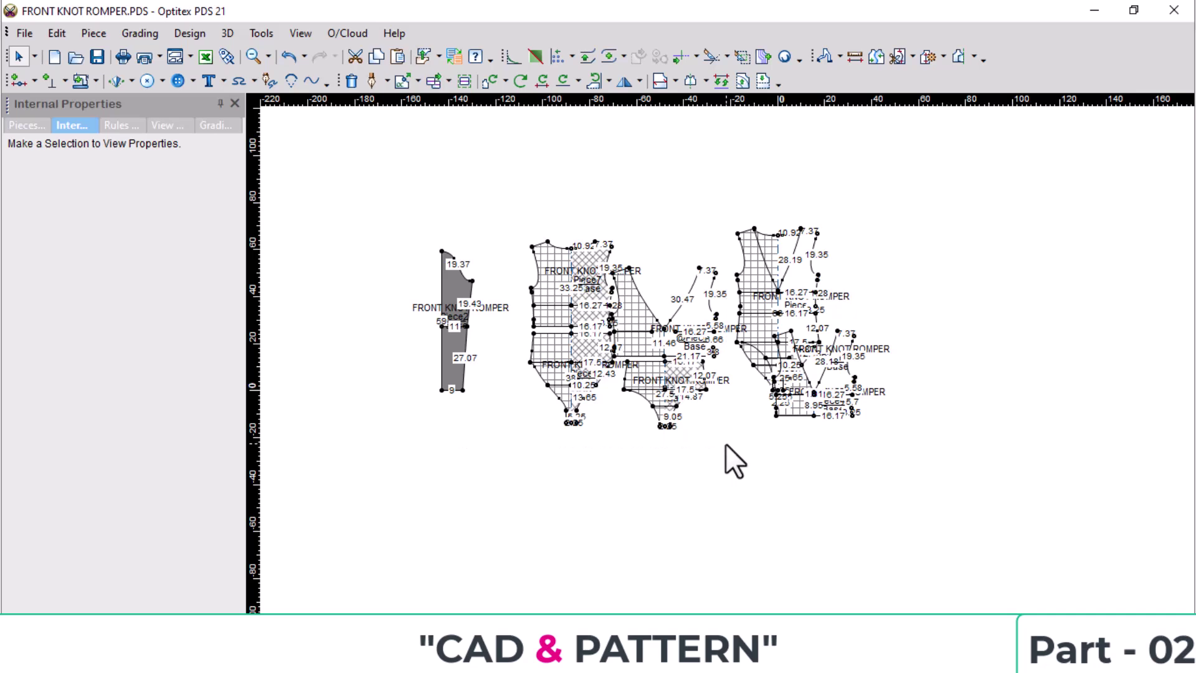
scroll(723, 405, "up", 2)
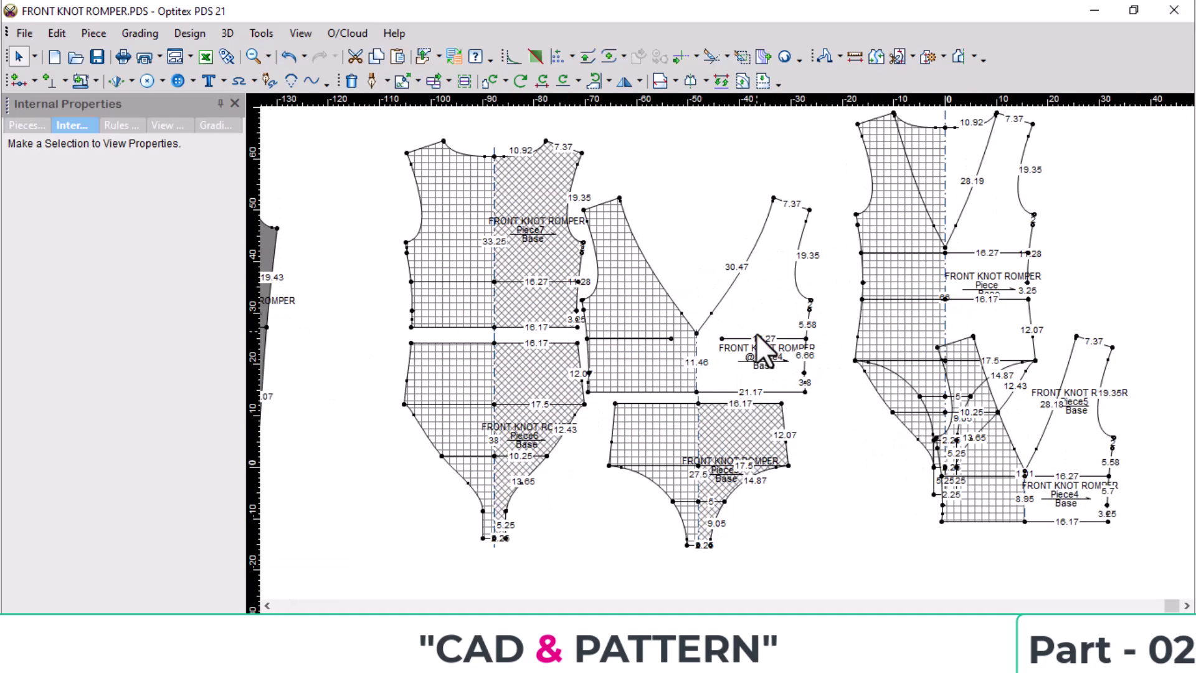
left_click(769, 320, "shift")
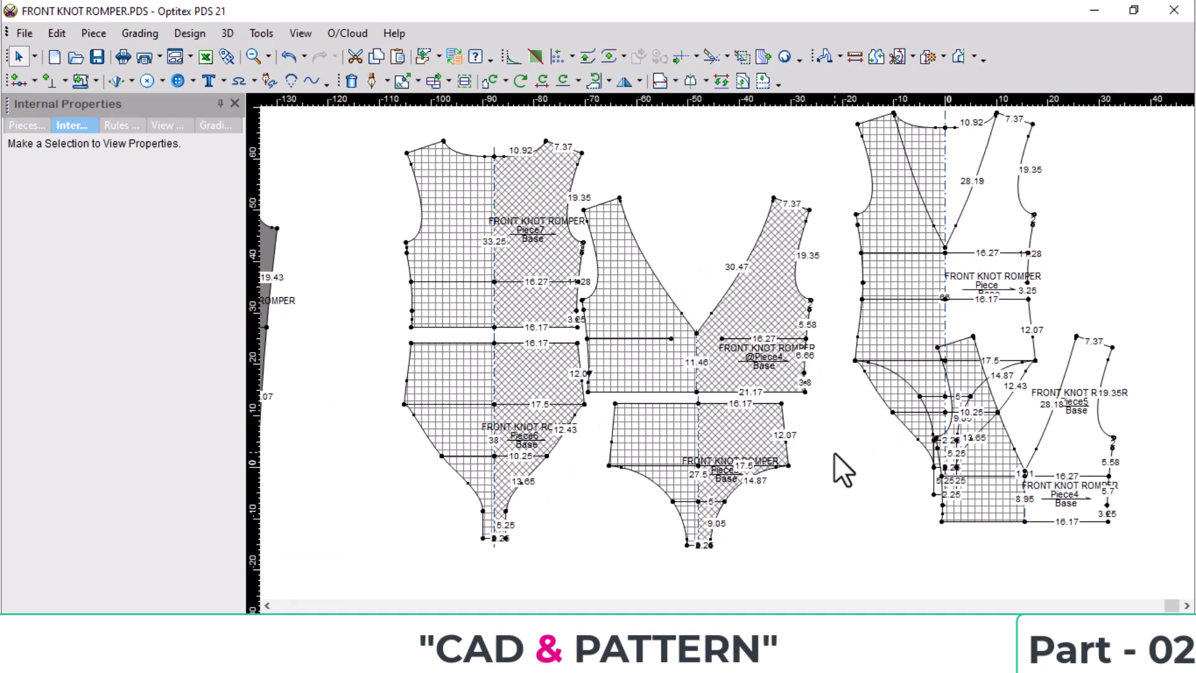
key("bracketleft")
scroll(514, 379, "down", 3)
key("space")
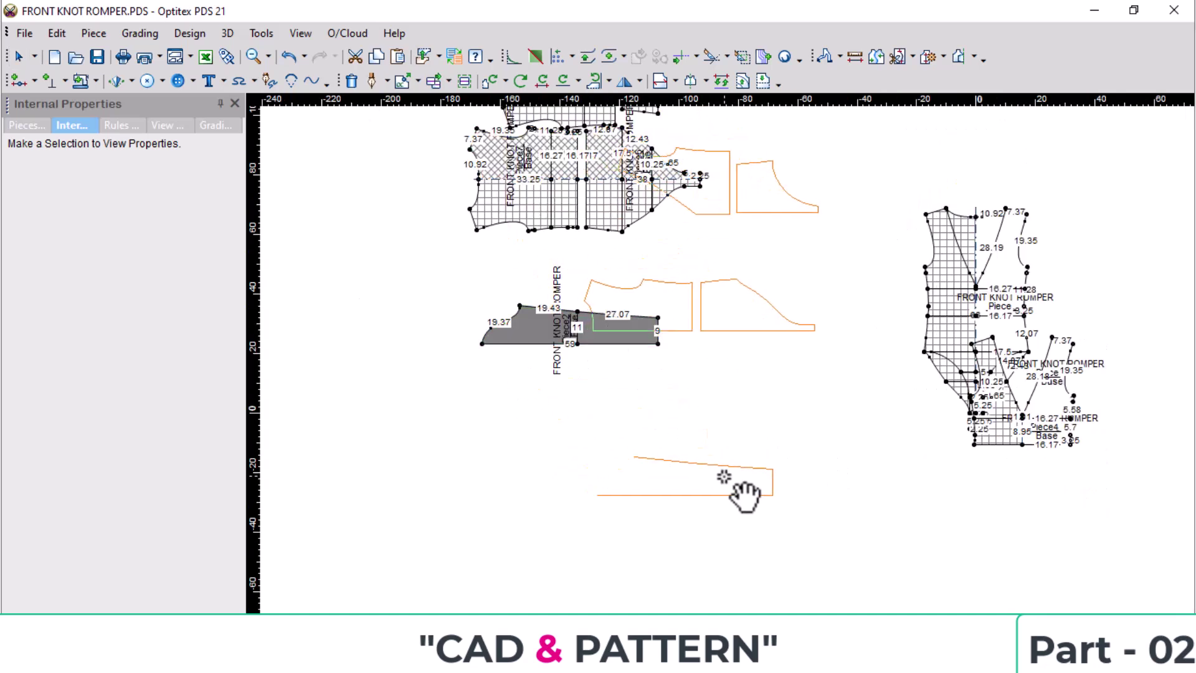
left_click(719, 426)
Set the rotated pieces' grainlines parallel to the back lower piece's centre line.
key("j")
scroll(751, 347, "up", 3)
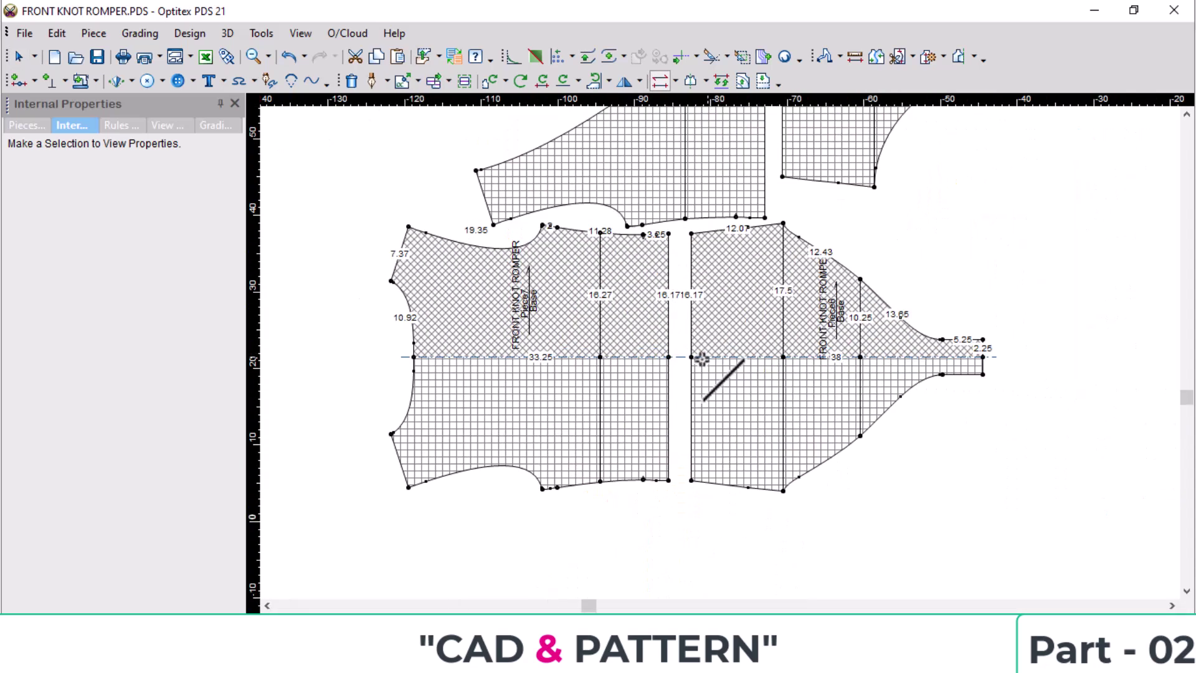
left_click(692, 359)
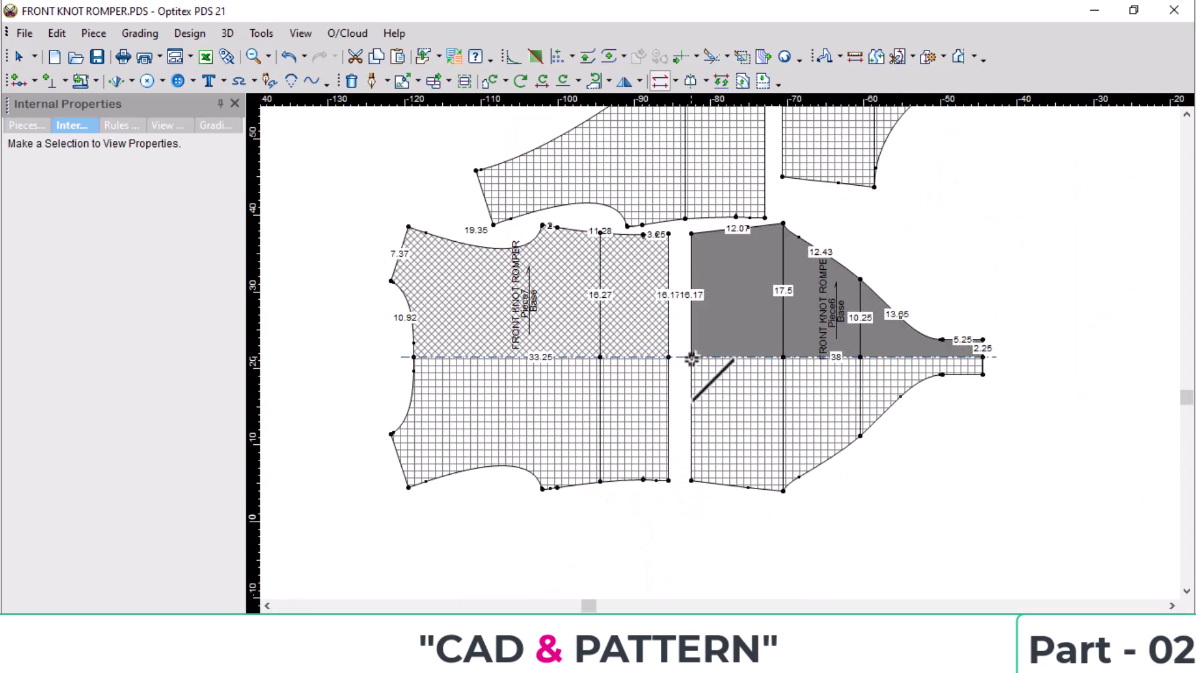
left_click(982, 357)
scroll(825, 340, "down", 3)
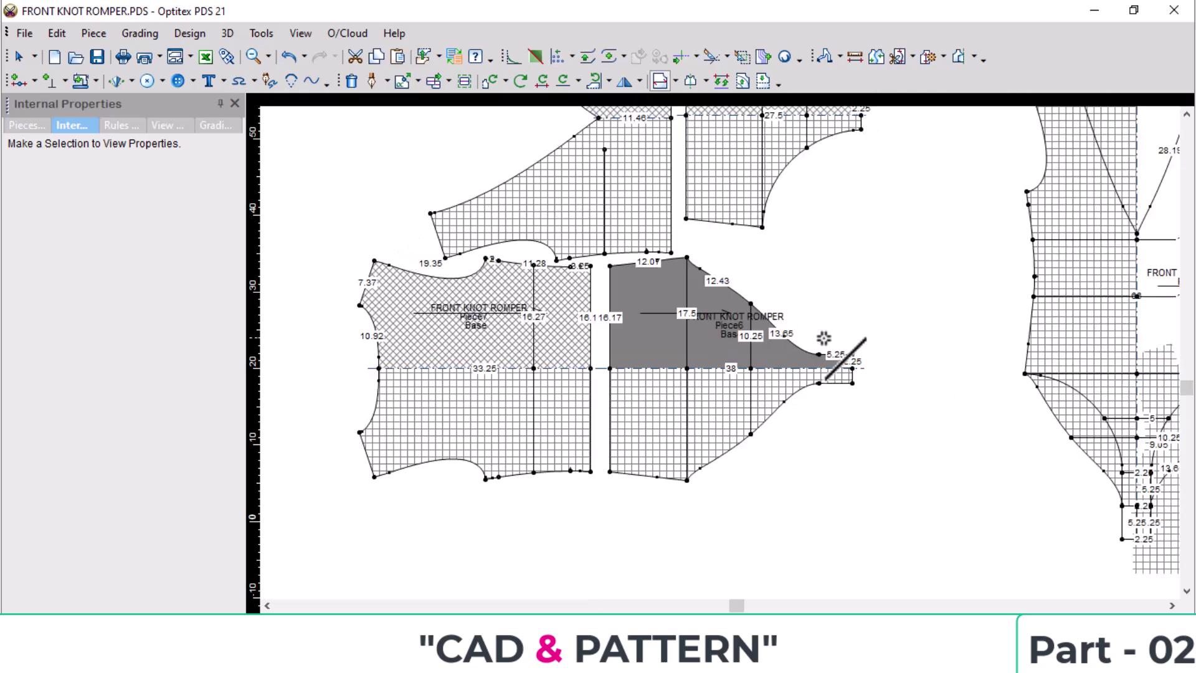
right_click(802, 291)
key("Escape")
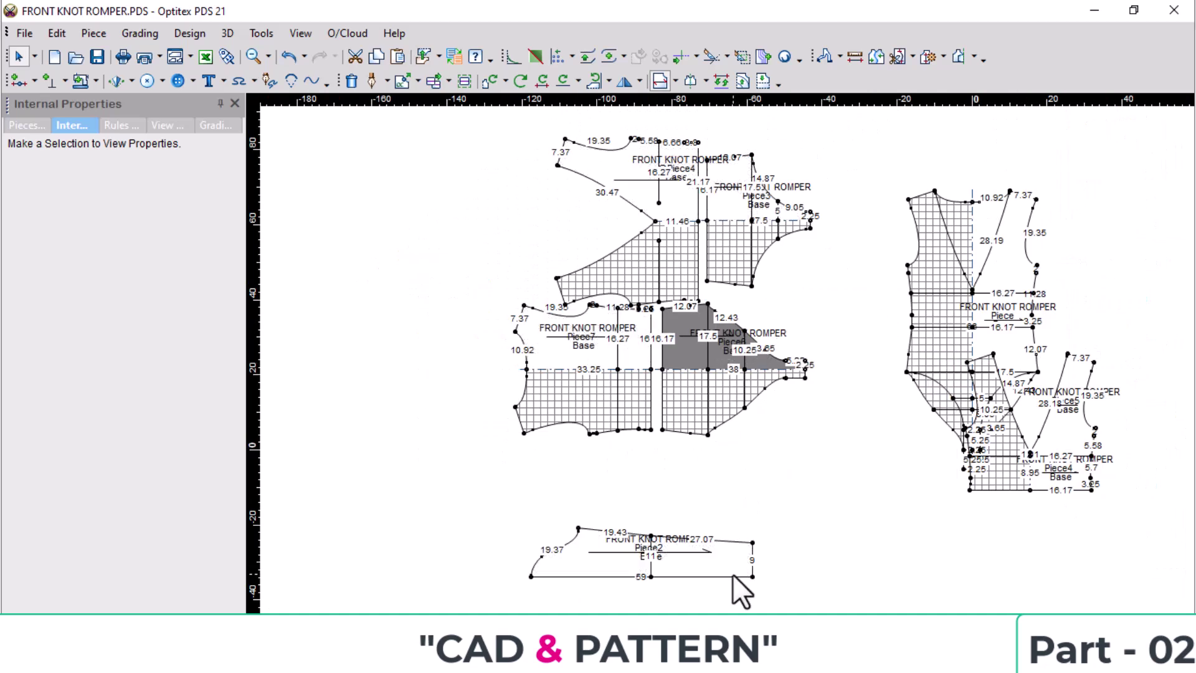
Place the sleeve beside the back bodice's neck edge and open it into a full symmetric sleeve about its long straight edge.
mouse_move(741, 572)
left_mouse_down()
mouse_move(529, 448)
mouse_move(483, 355)
mouse_move(476, 364)
left_mouse_up()
scroll(477, 364, "up", 3)
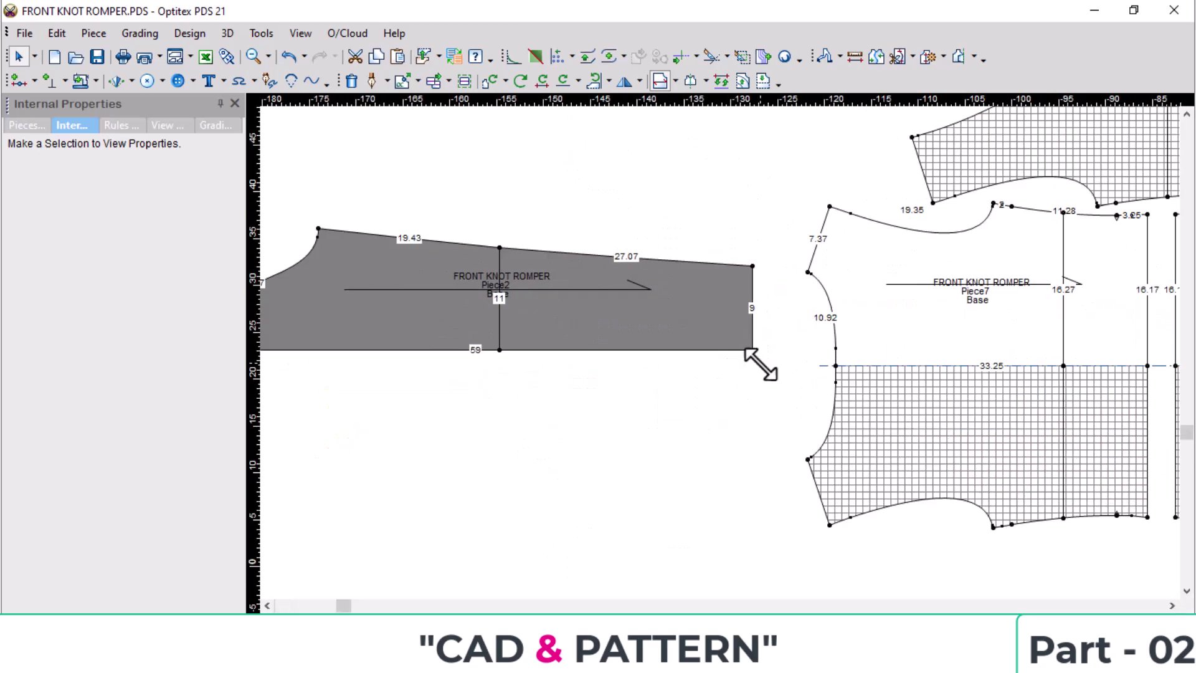
key("h")
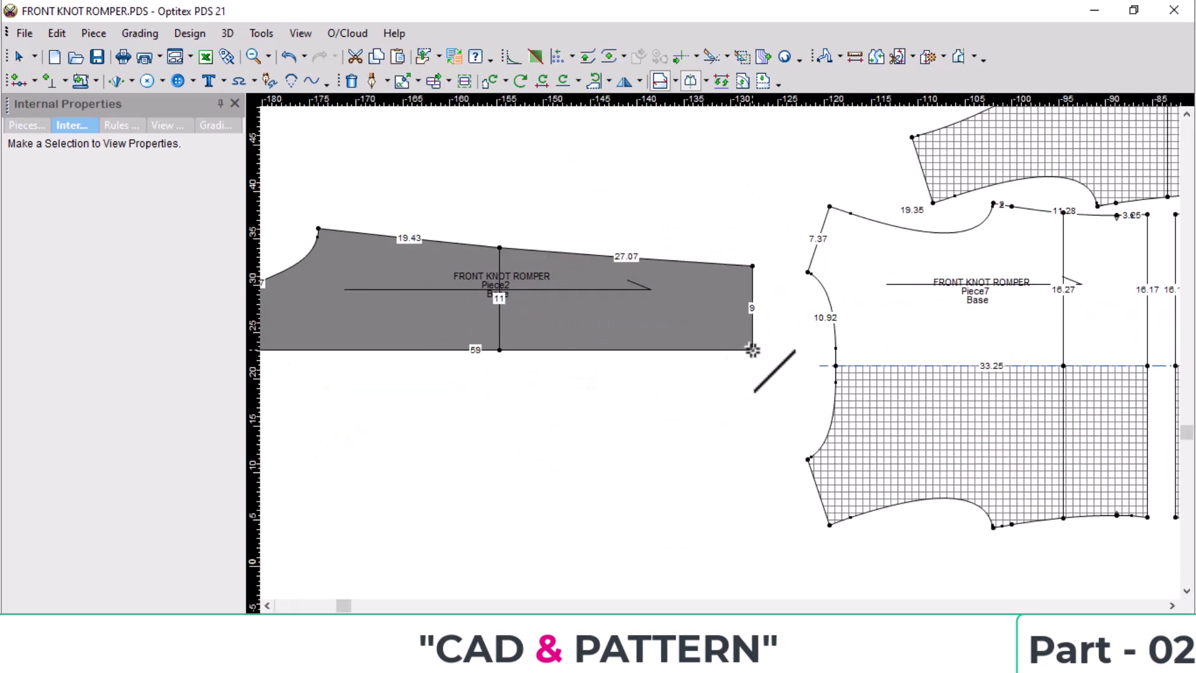
left_click(753, 350)
scroll(493, 366, "down", 1)
left_click(517, 342)
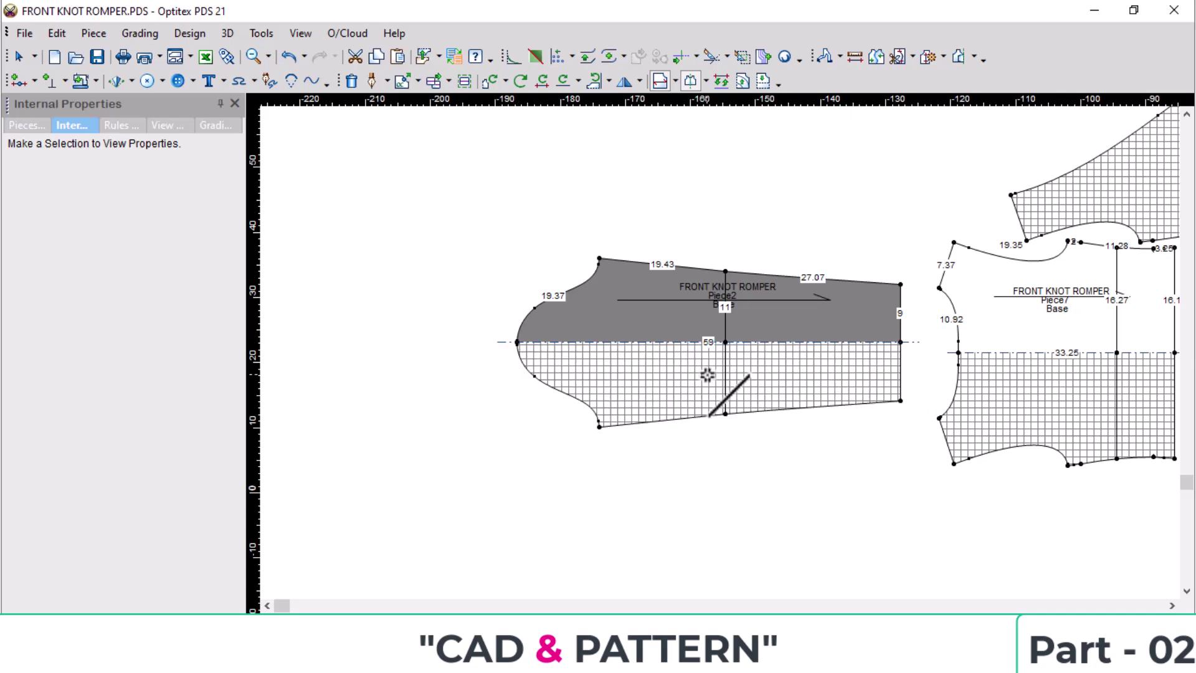
scroll(708, 374, "down", 1)
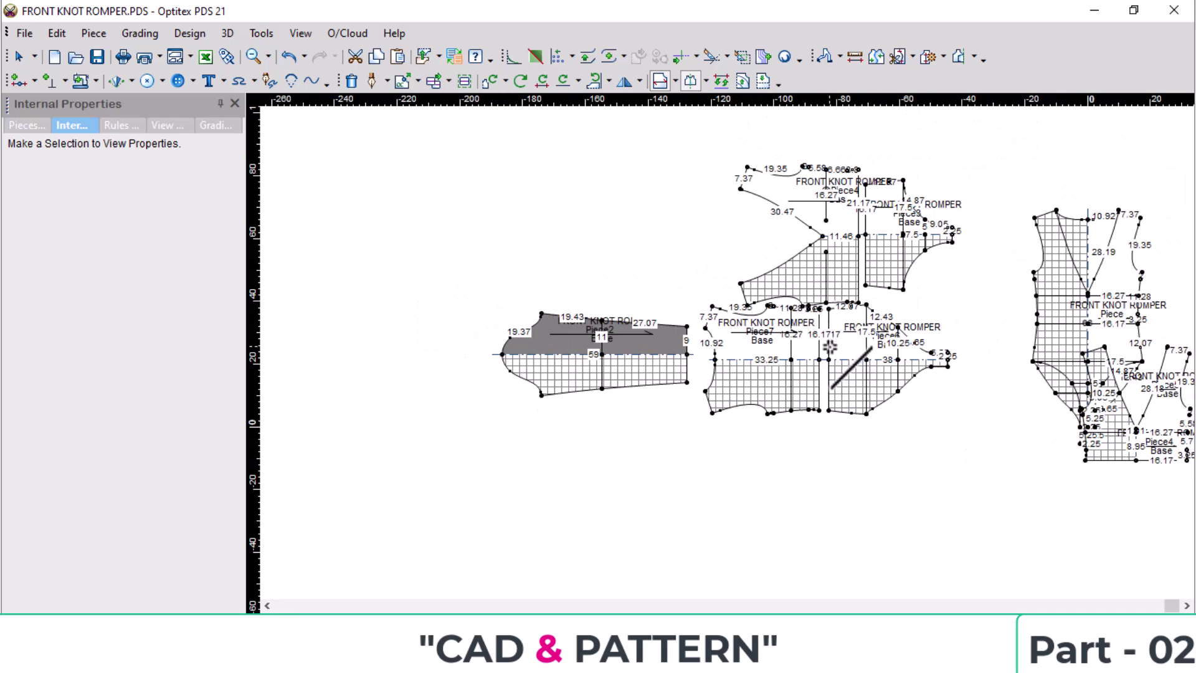
scroll(903, 276, "up", 1)
scroll(592, 419, "down", 1)
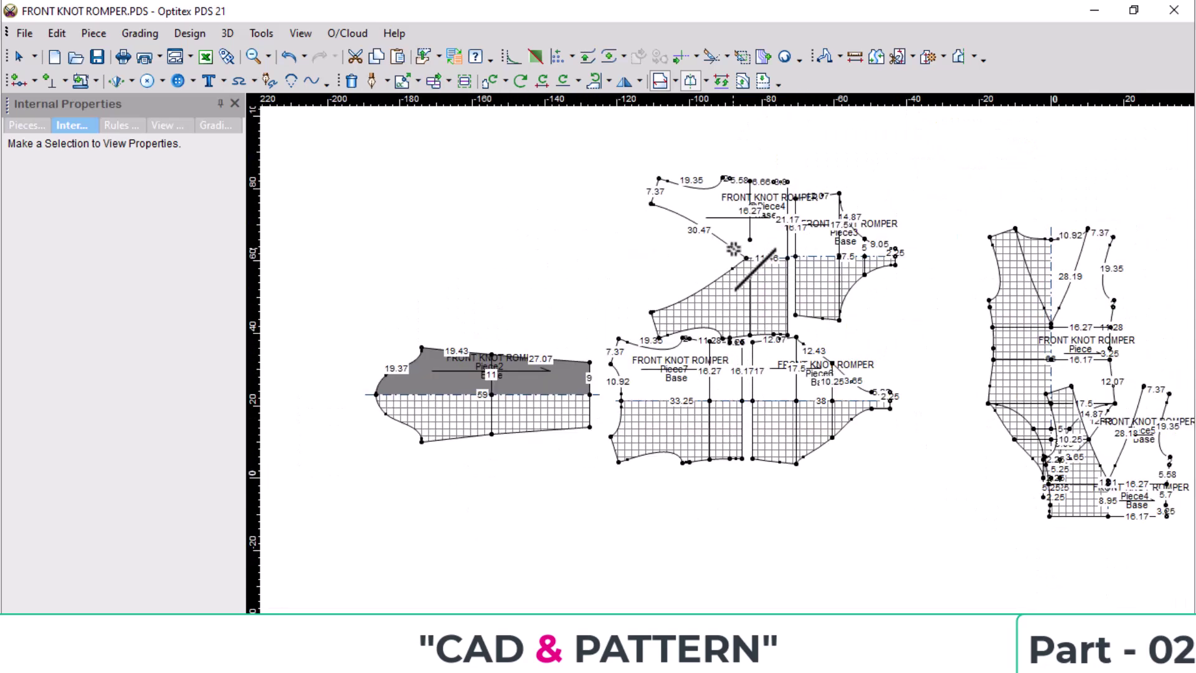
Move the front upper piece above the sleeve and place the front bottom piece beside it.
key("space")
left_click(548, 223)
key("space")
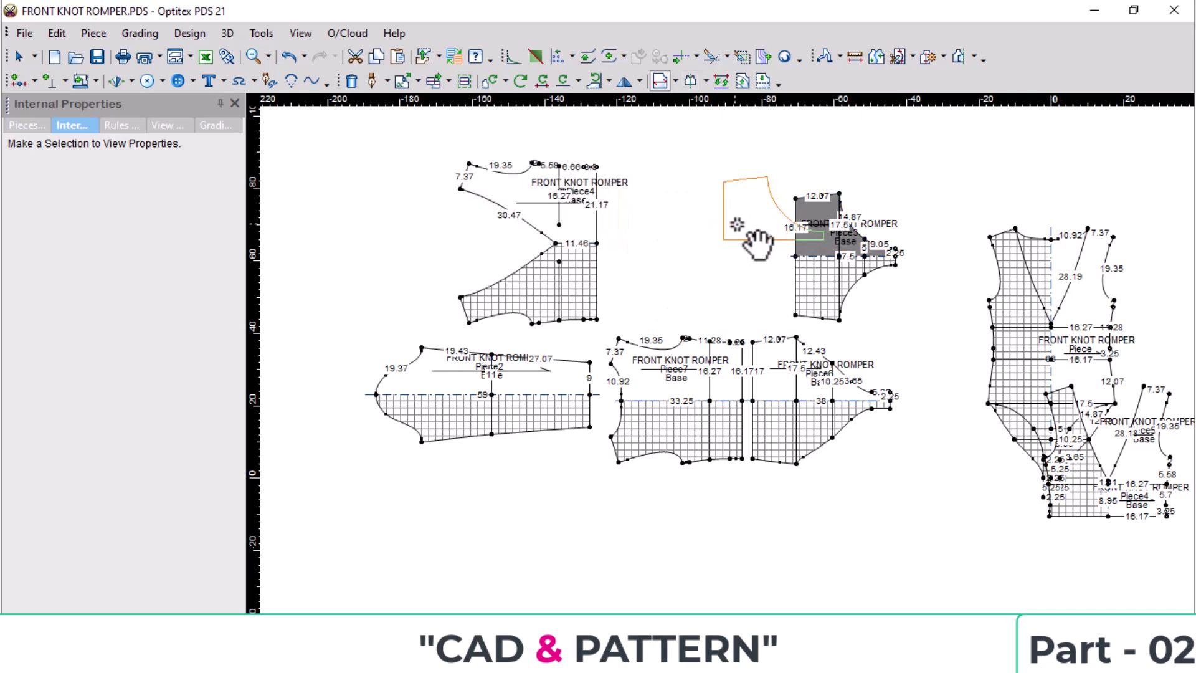
left_click(688, 222)
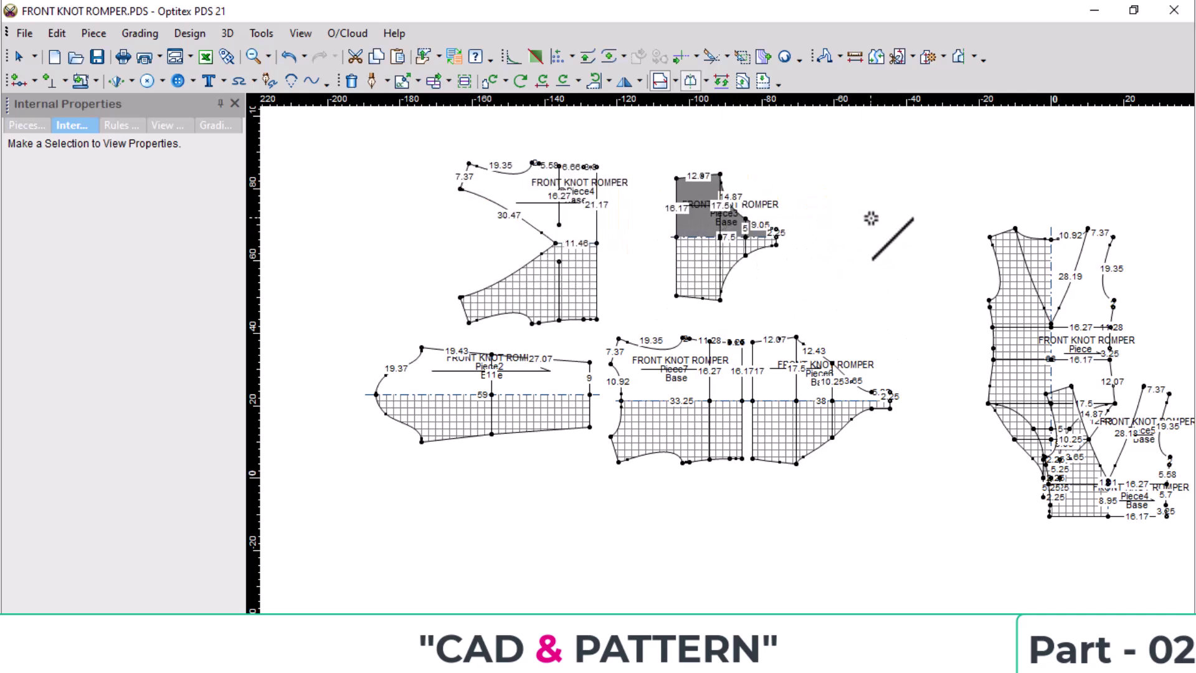
right_click(863, 220)
left_click(907, 228)
scroll(534, 315, "up", 2)
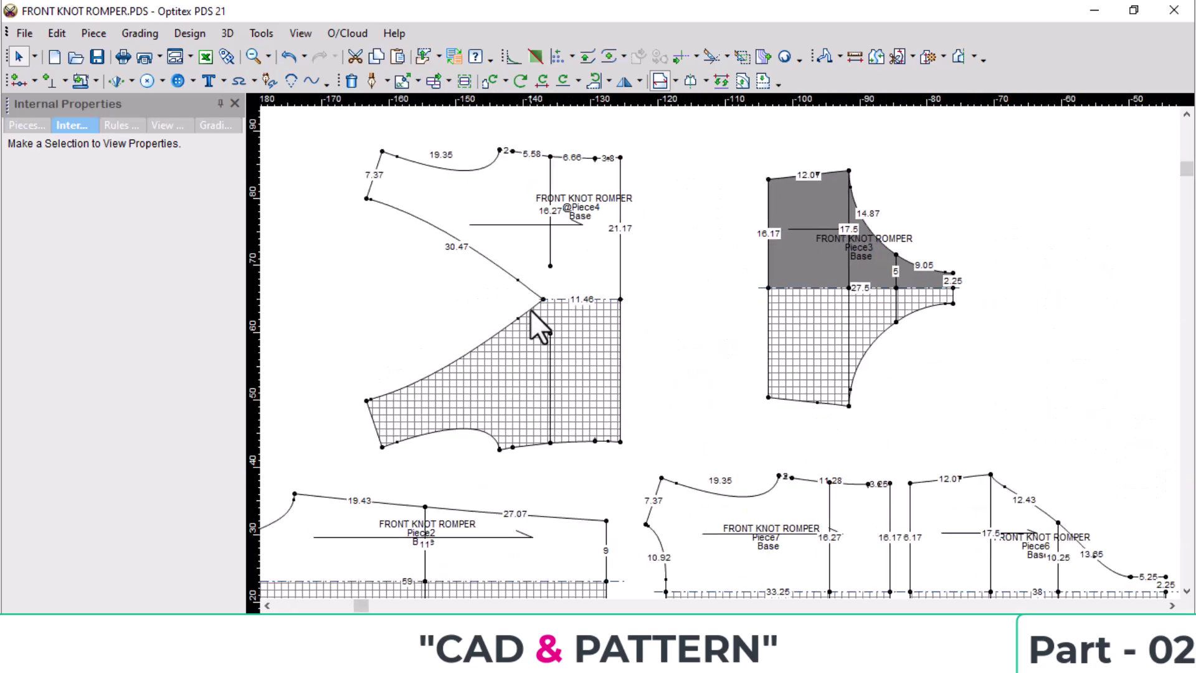
Name the front upper piece FR UPPER PART 1X2, mark it as a pair and set its material to SELF.
left_click(589, 249)
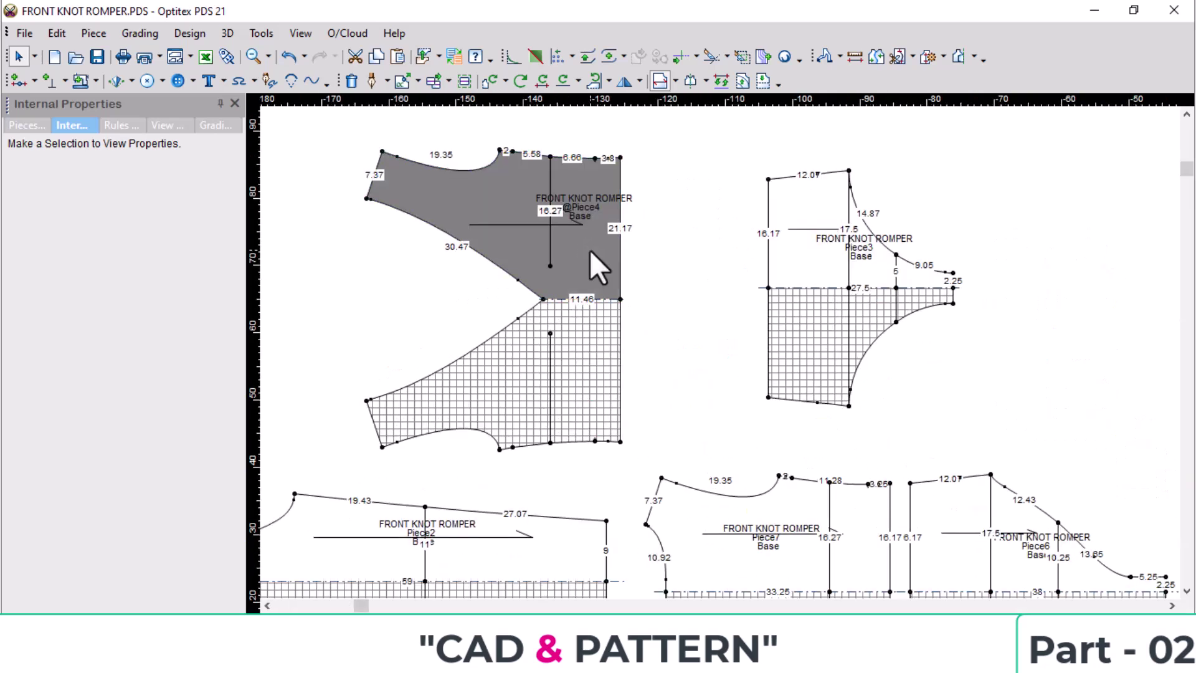
left_click(42, 124)
left_click(212, 213)
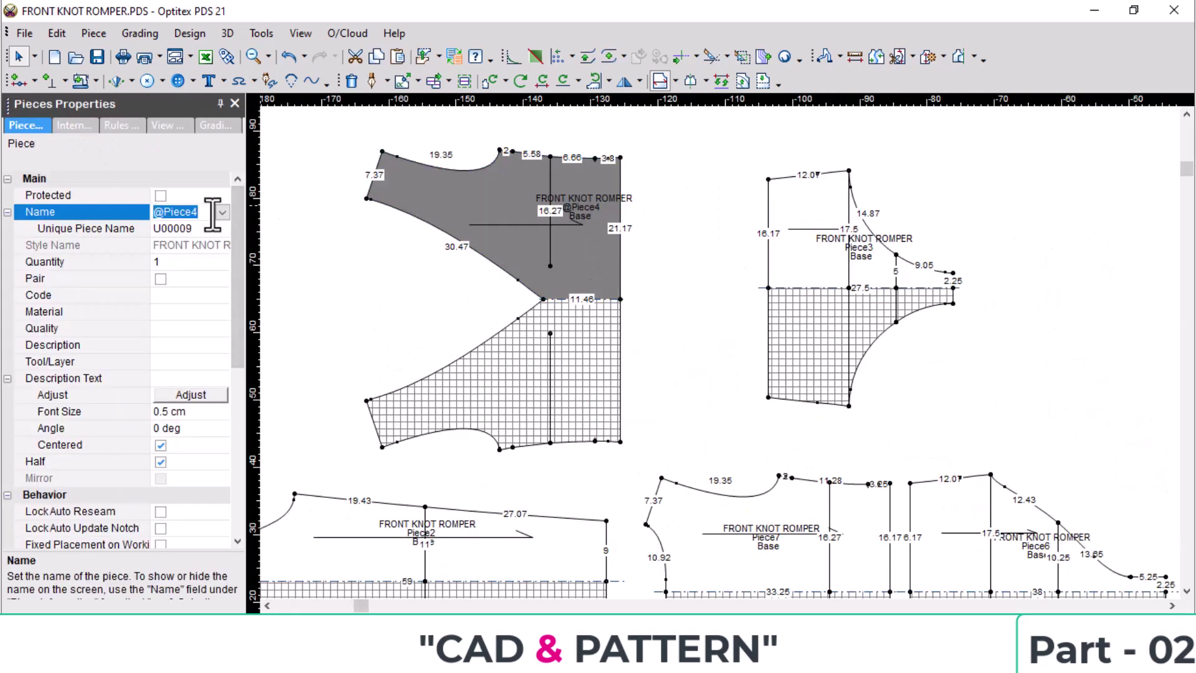
type("FR ")
type("UPPER PART 1X2")
left_click(161, 279)
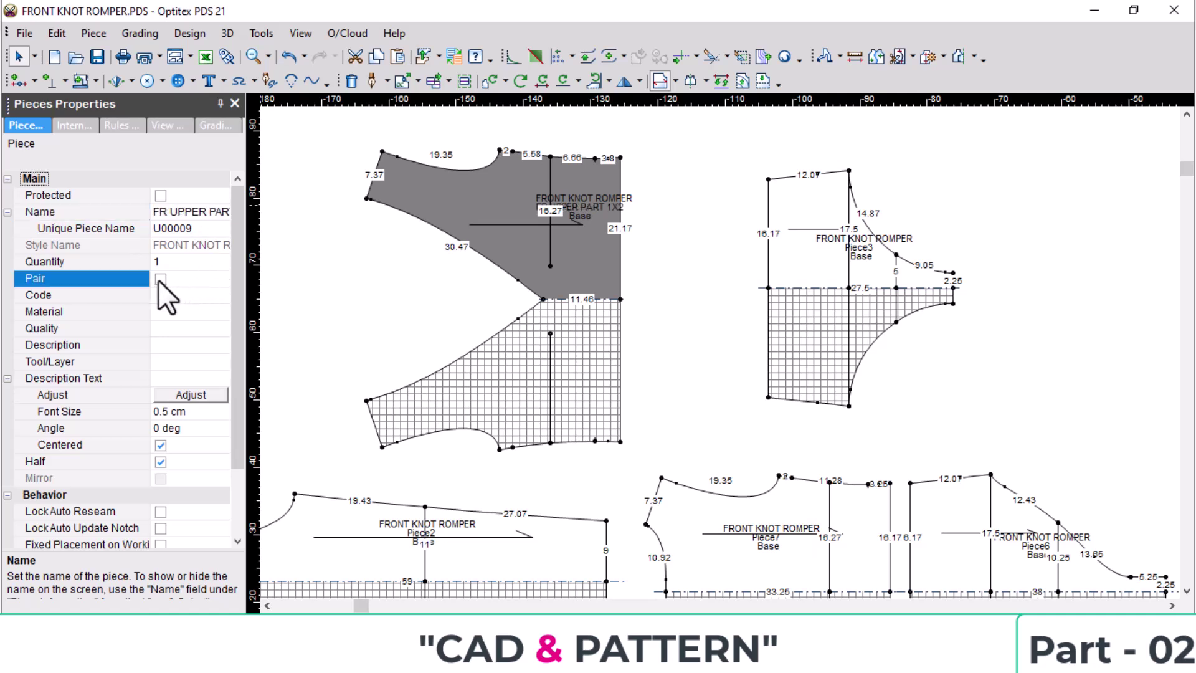
left_click(160, 278)
left_click(181, 311)
type("SELF")
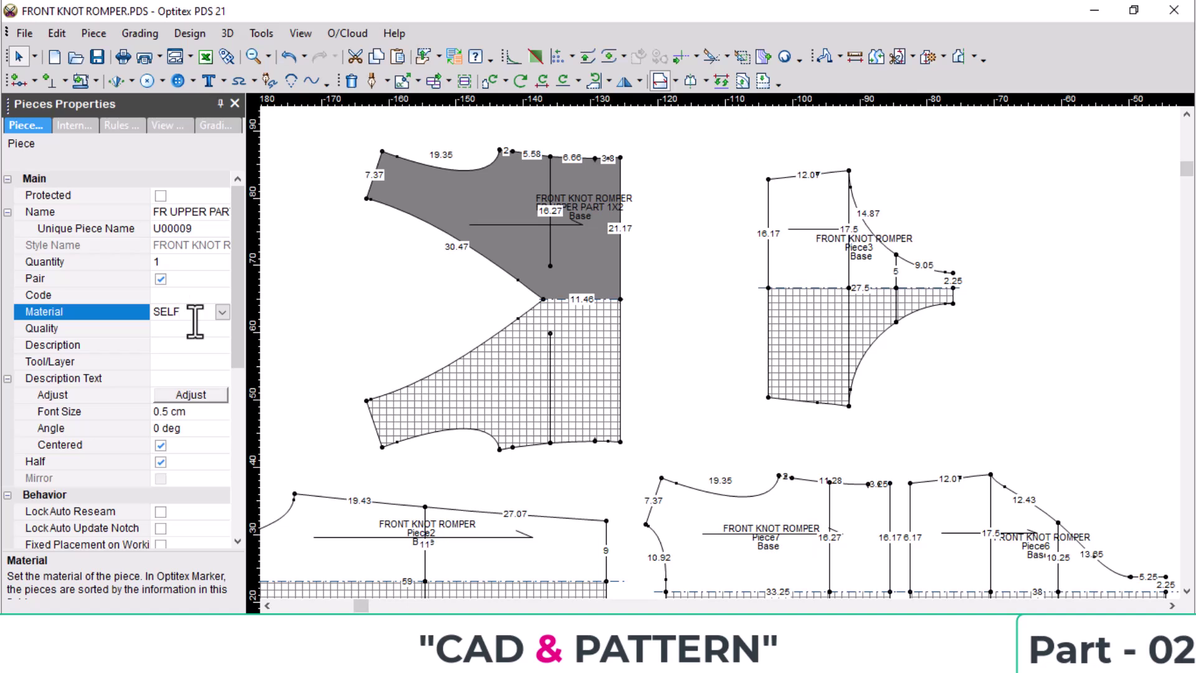
Adjust the front upper piece's description text, with font size 0.5 cm and angle 0 degrees.
left_click(192, 395)
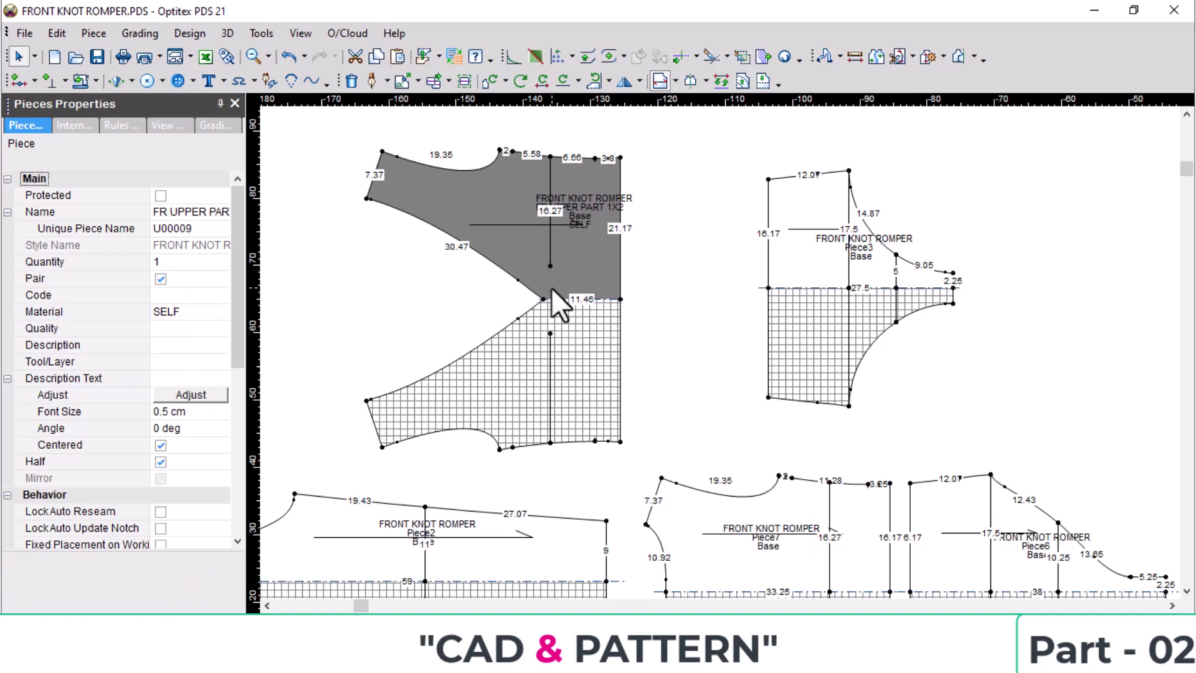
left_click(196, 396)
left_click(192, 413)
type(".5")
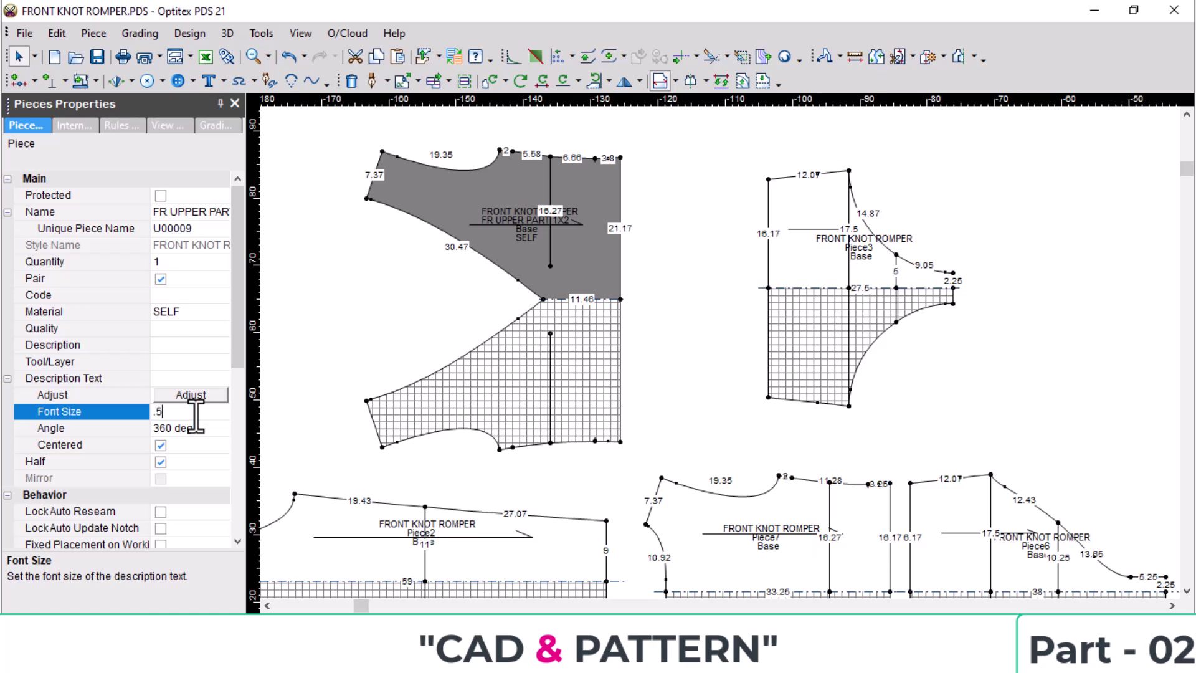
key("Return")
left_click(210, 428)
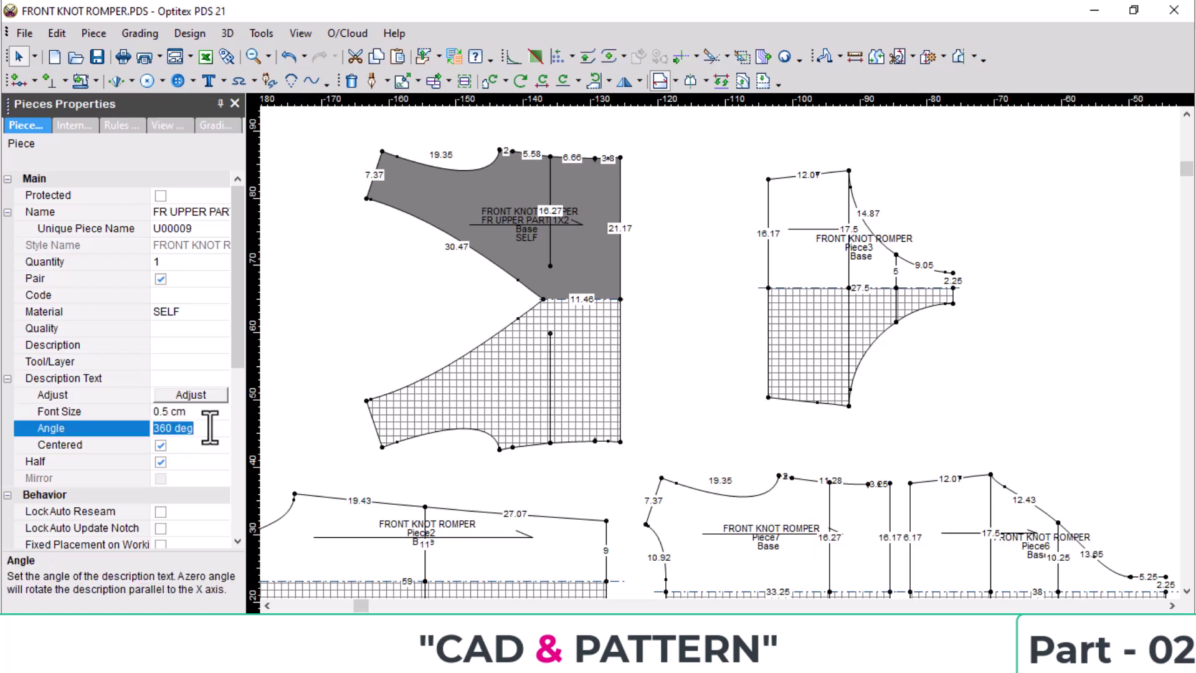
type("0")
key("Return")
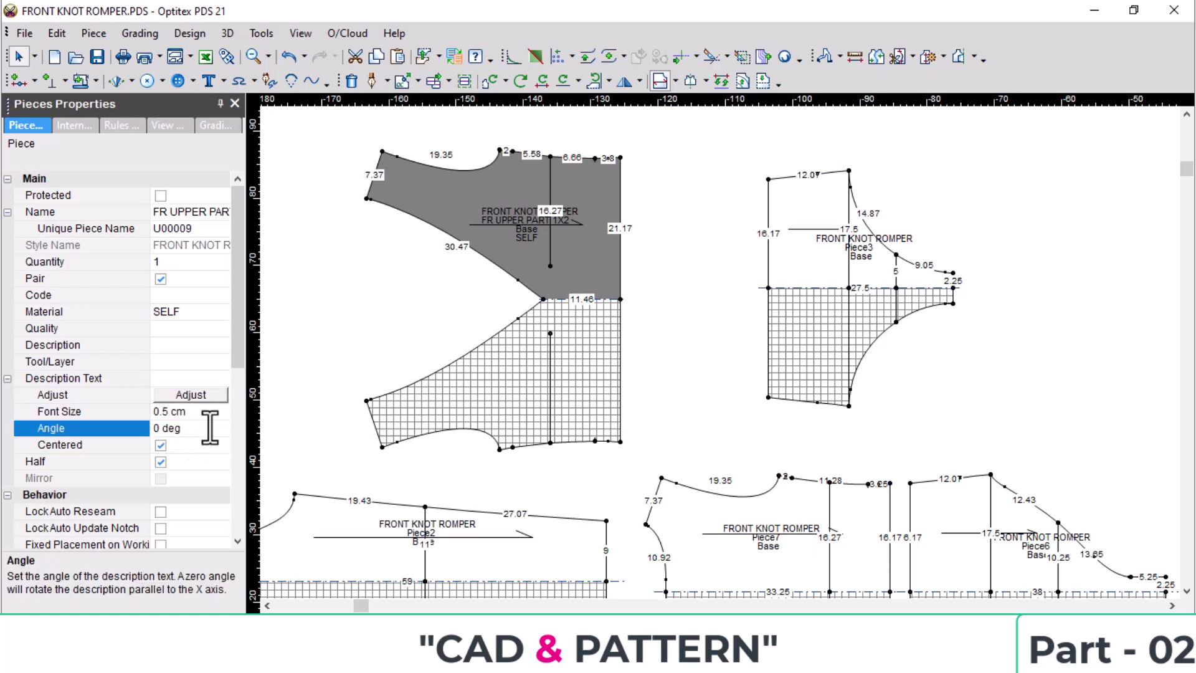
Name the front bottom piece FR BTM PART 1X1, set its material to SELF and adjust its description text.
left_click(566, 324)
left_click(818, 266)
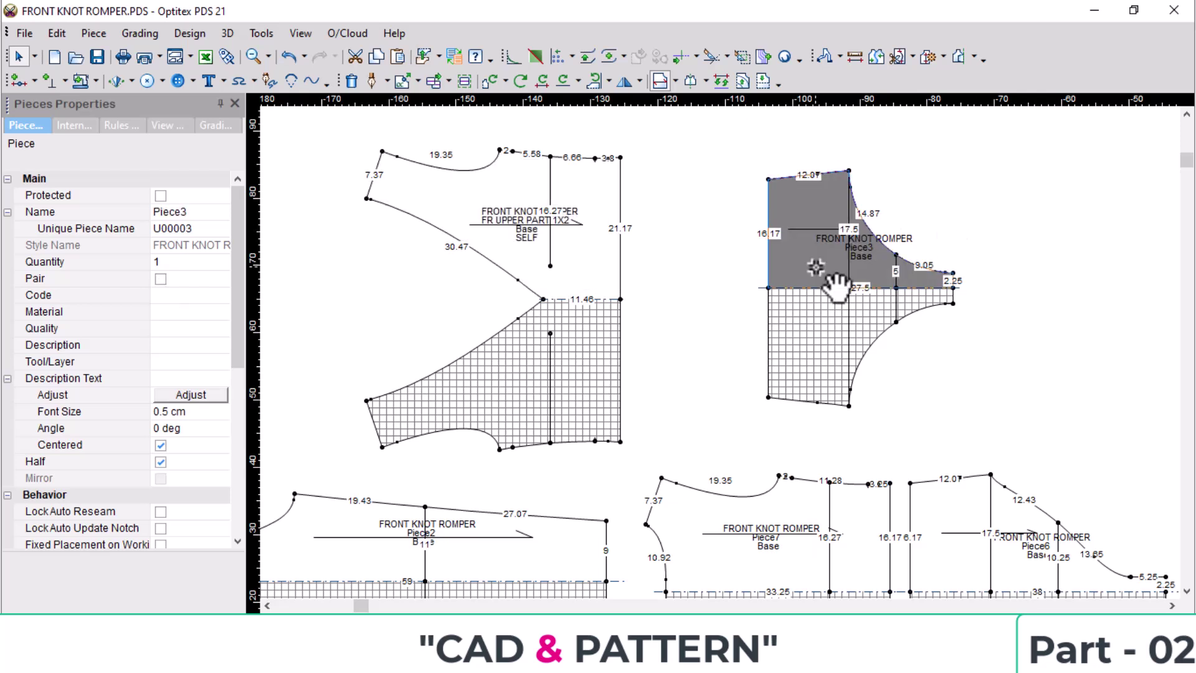
left_click(215, 211)
double_click(209, 214)
type("FR BTM PART 1X1")
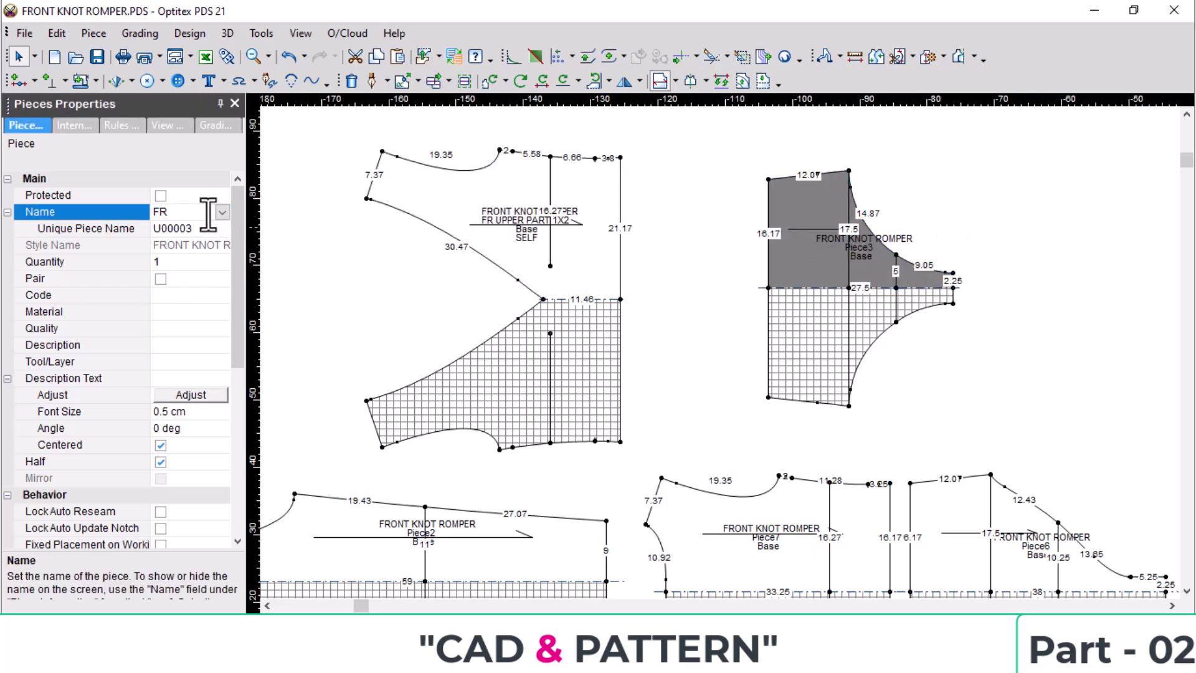
left_click(193, 314)
type("SELF")
left_click(196, 398)
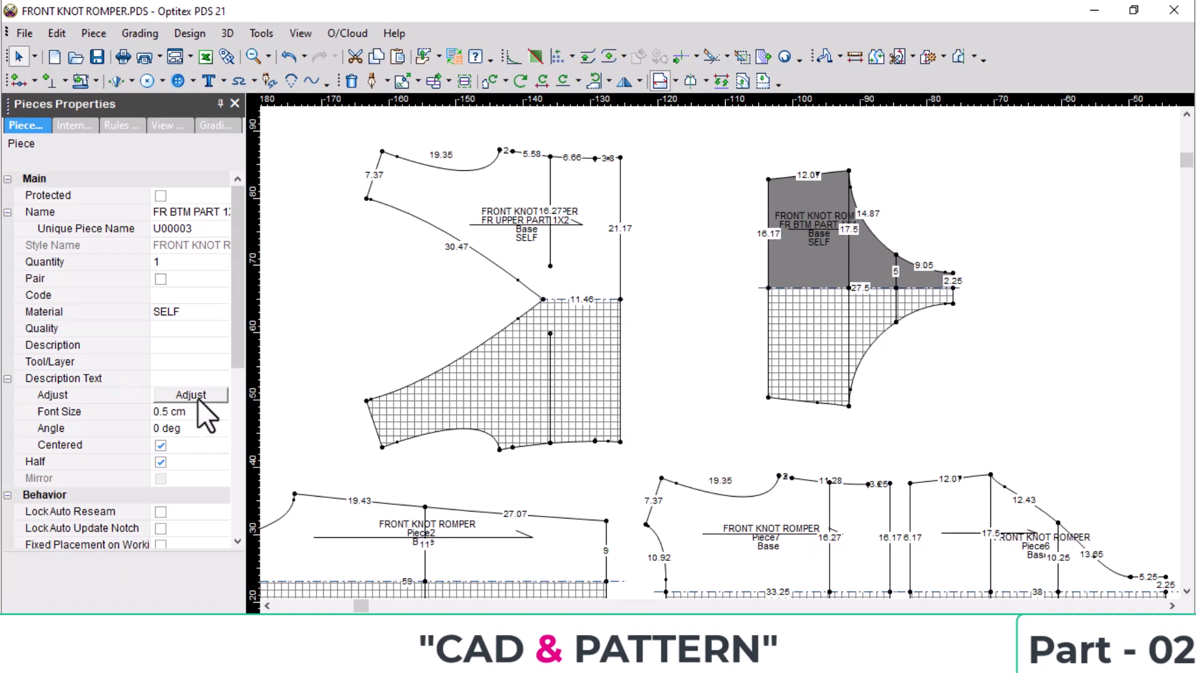
Name the sleeve piece SLV 1X2, mark it as a pair and set its material to SELF.
scroll(511, 568, "up", 1)
middle_click_drag(511, 568, 713, 334)
left_click(713, 333)
double_click(208, 212)
type("SLV 1X2")
left_click(163, 280)
left_click(185, 309)
type("SELF")
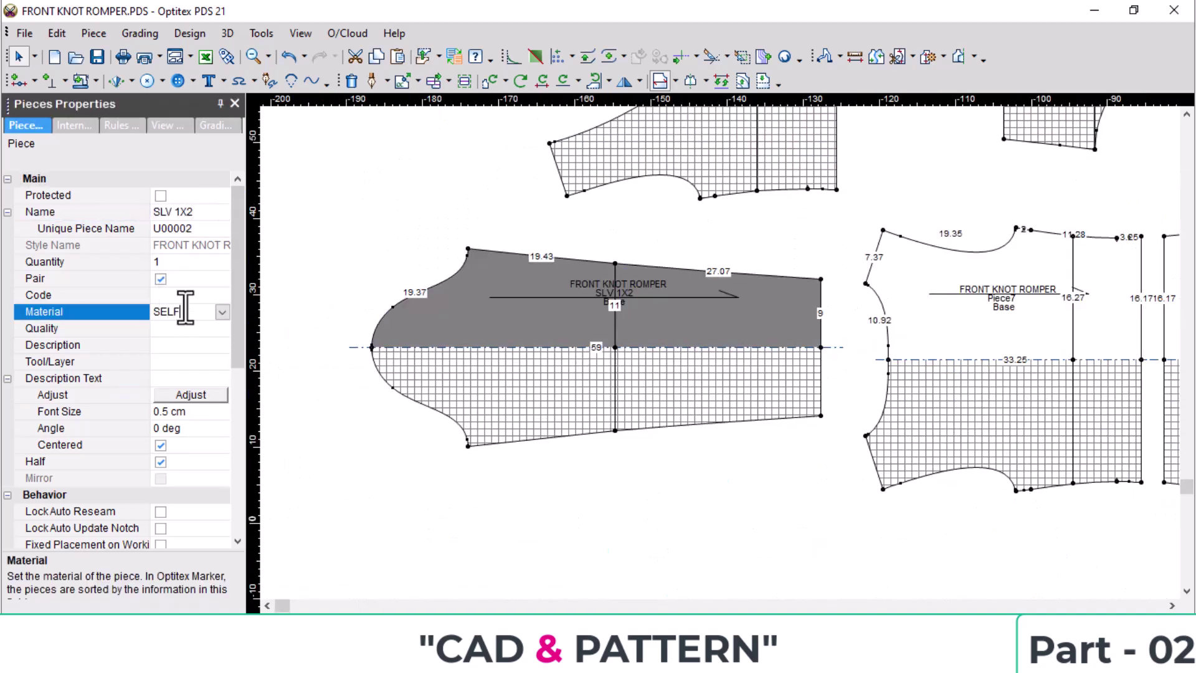
Name the back upper piece BK UPPER PART 1X1 and set its material to SELF.
scroll(200, 402, "down", 2)
left_click(791, 358)
double_click(207, 217)
type("BK UPPER PART 1X1")
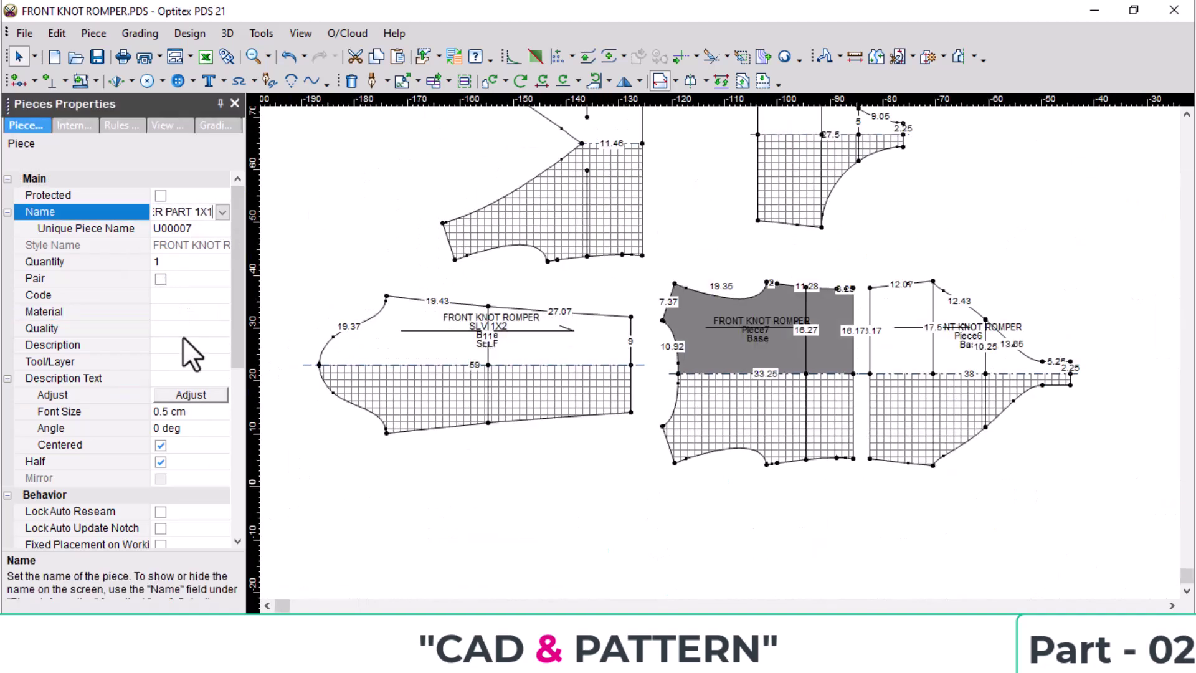
left_click(178, 311)
type("SELF")
Name the back lower piece BK LOWER PART 1X1, with material SELF and description font size 0.5 cm.
left_click(972, 399)
double_click(209, 212)
type("BK")
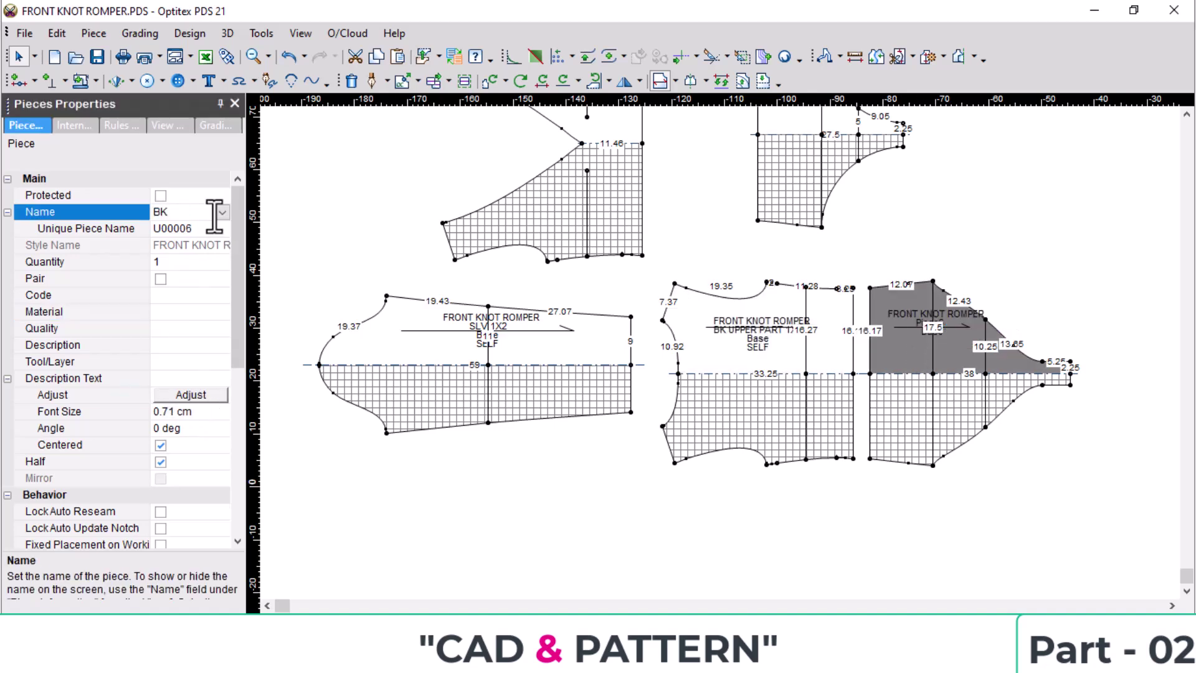
type(" LOWER PART 1X1")
left_click(203, 311)
type("SELF")
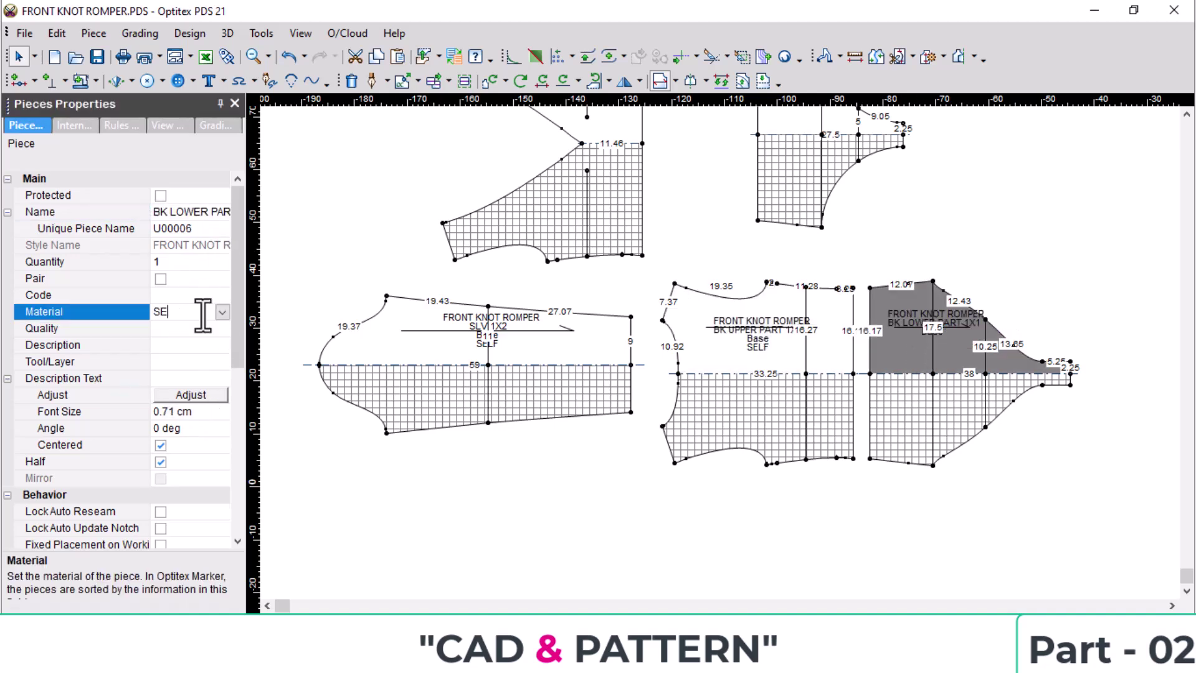
double_click(204, 411)
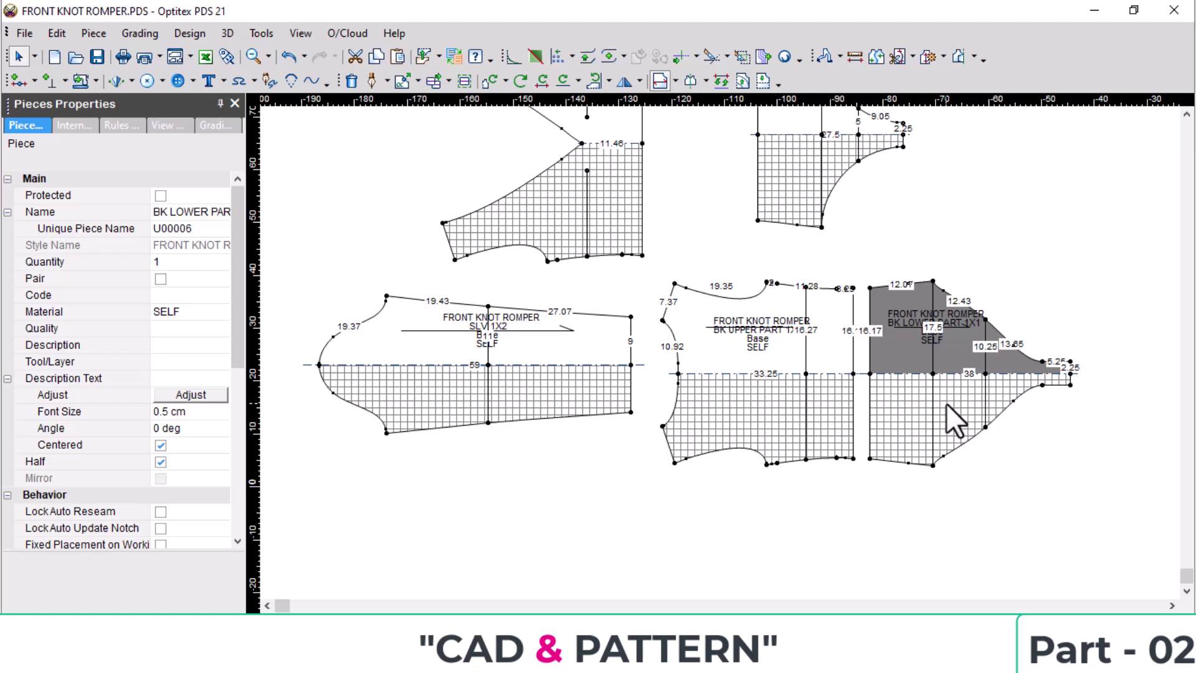
Examine the labelled front, back and sleeve pieces across the layout.
scroll(731, 353, "down", 3)
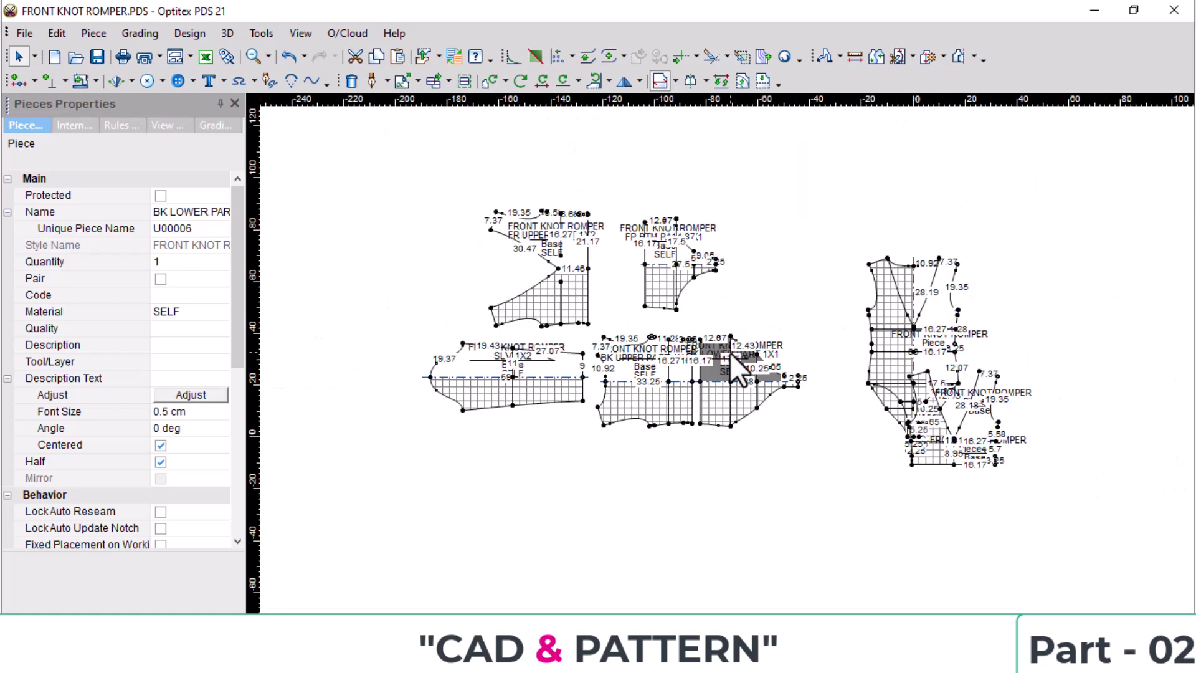
scroll(734, 349, "up", 2)
scroll(734, 349, "up", 2)
scroll(824, 402, "down", 4)
scroll(858, 506, "up", 3)
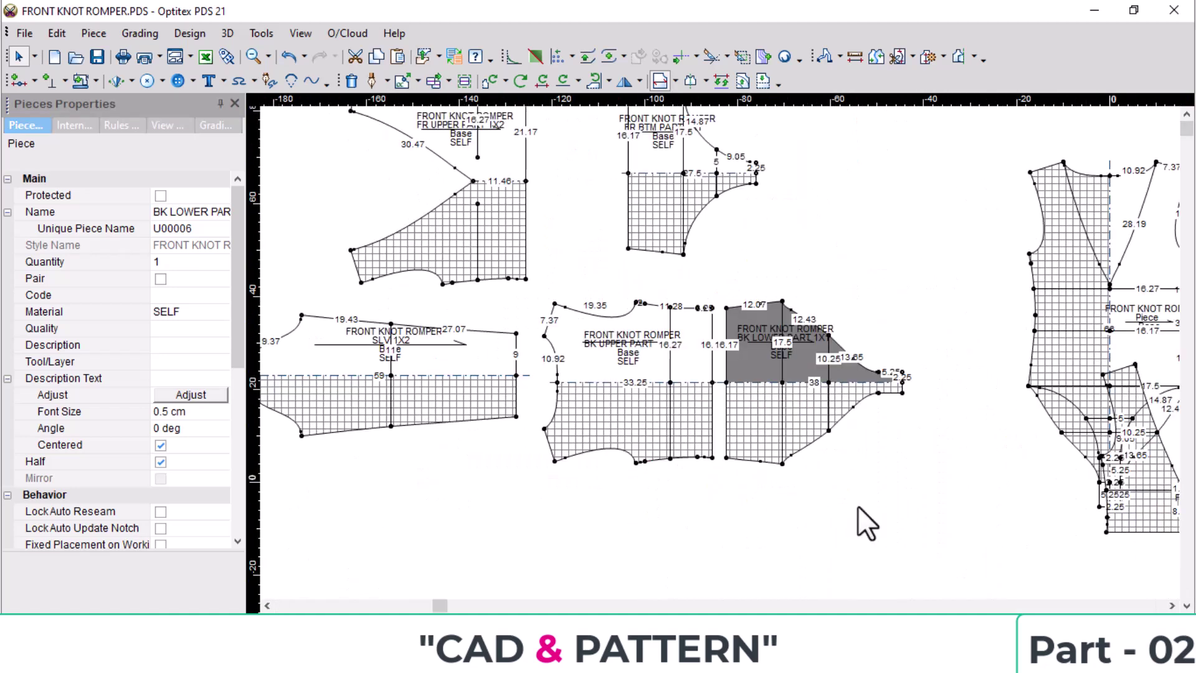
scroll(858, 506, "down", 2)
scroll(622, 367, "up", 2)
scroll(626, 334, "down", 2)
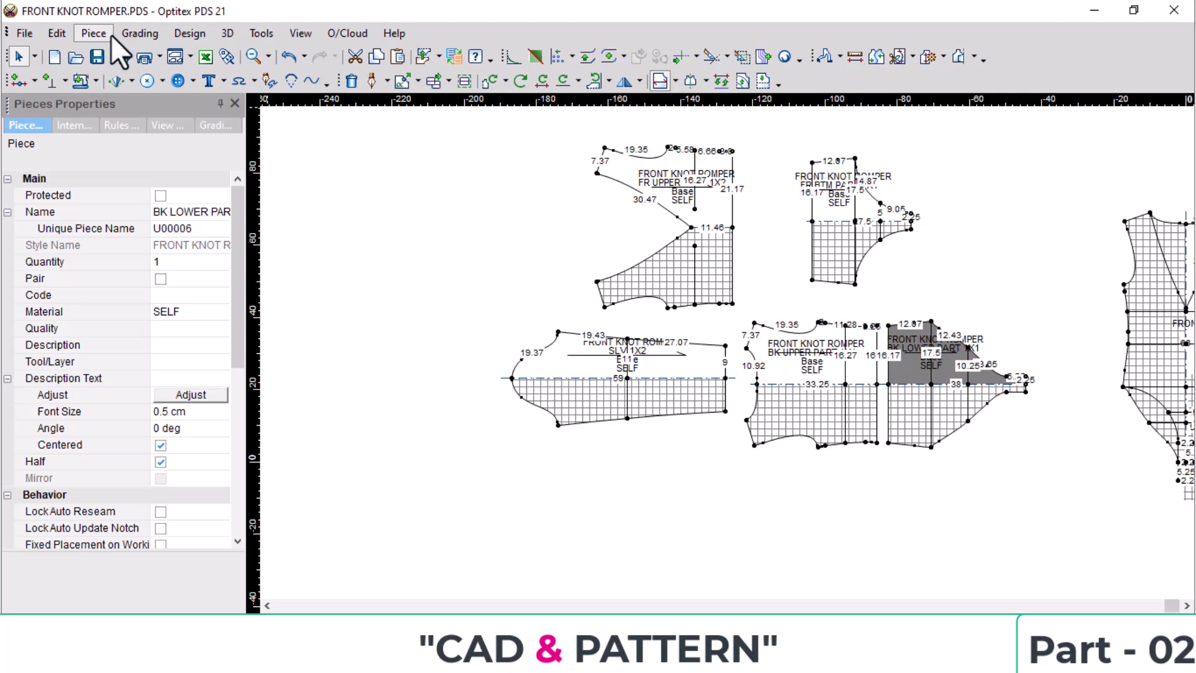
Add a basic seam with a width of 0.8 to all pieces on the working area.
left_click(92, 34)
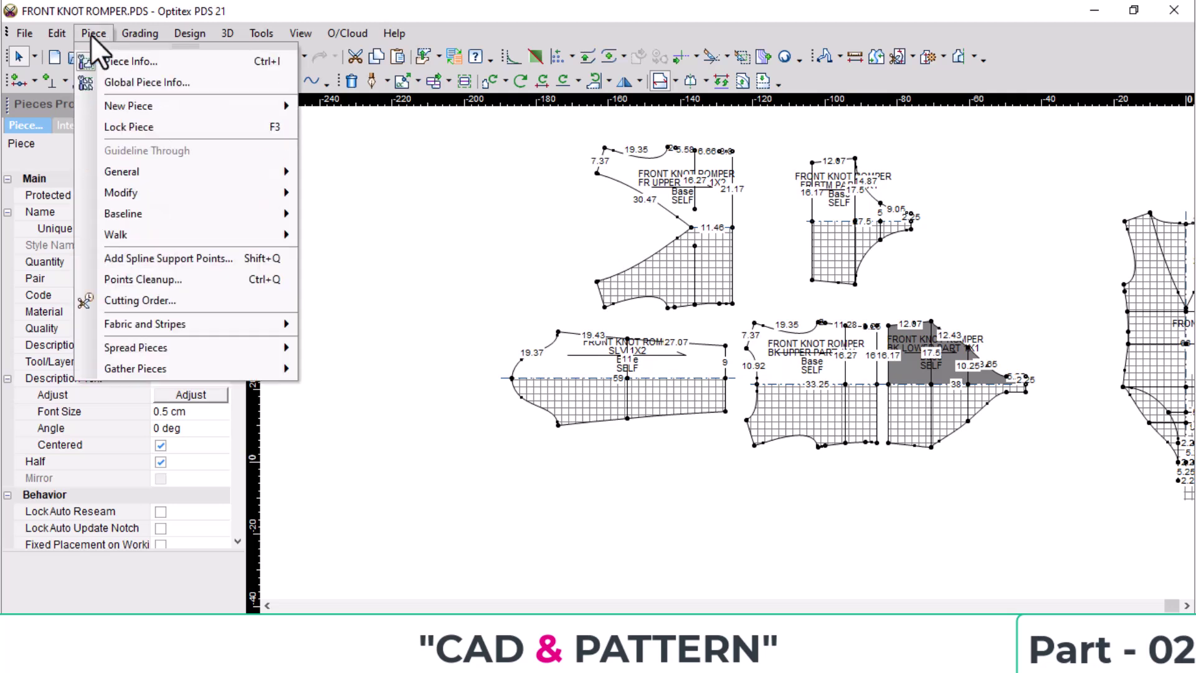
left_click(314, 163)
left_click(97, 80)
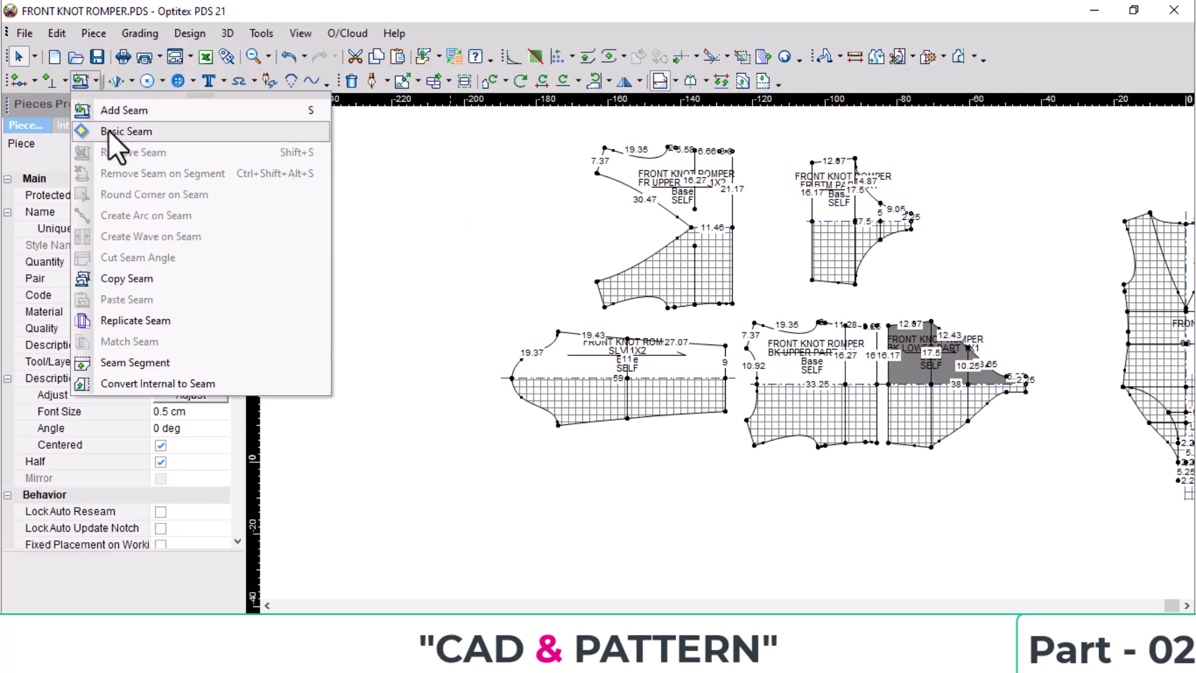
left_click(119, 125)
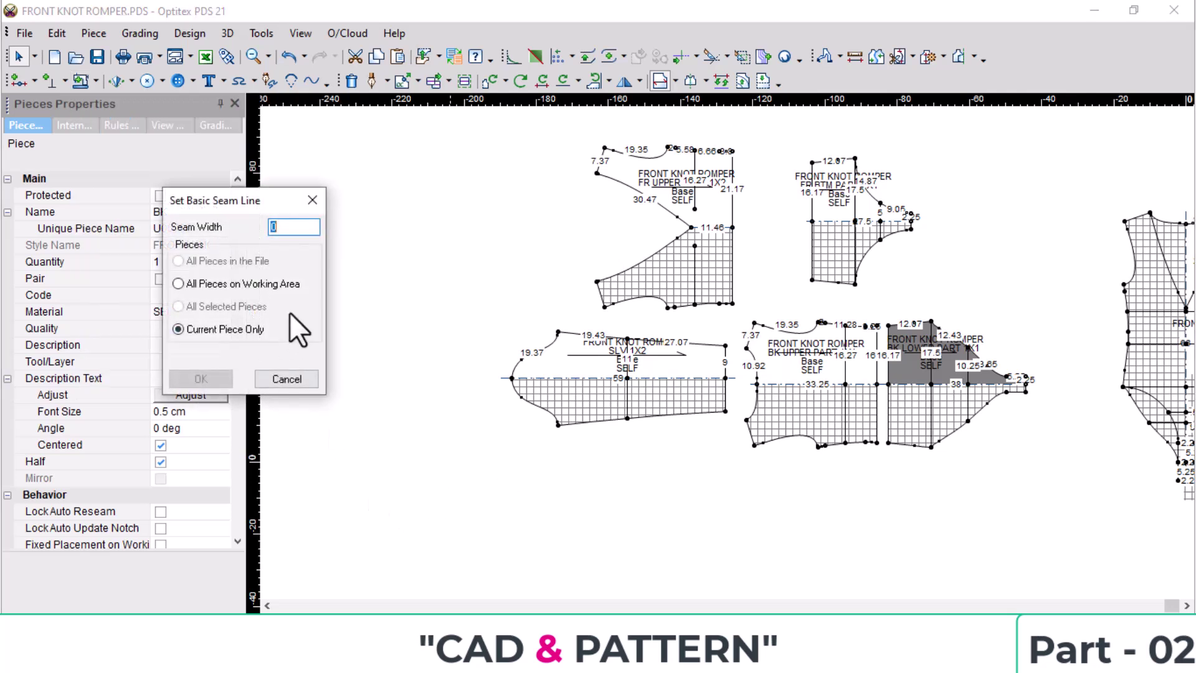
type(".8")
left_click(232, 284)
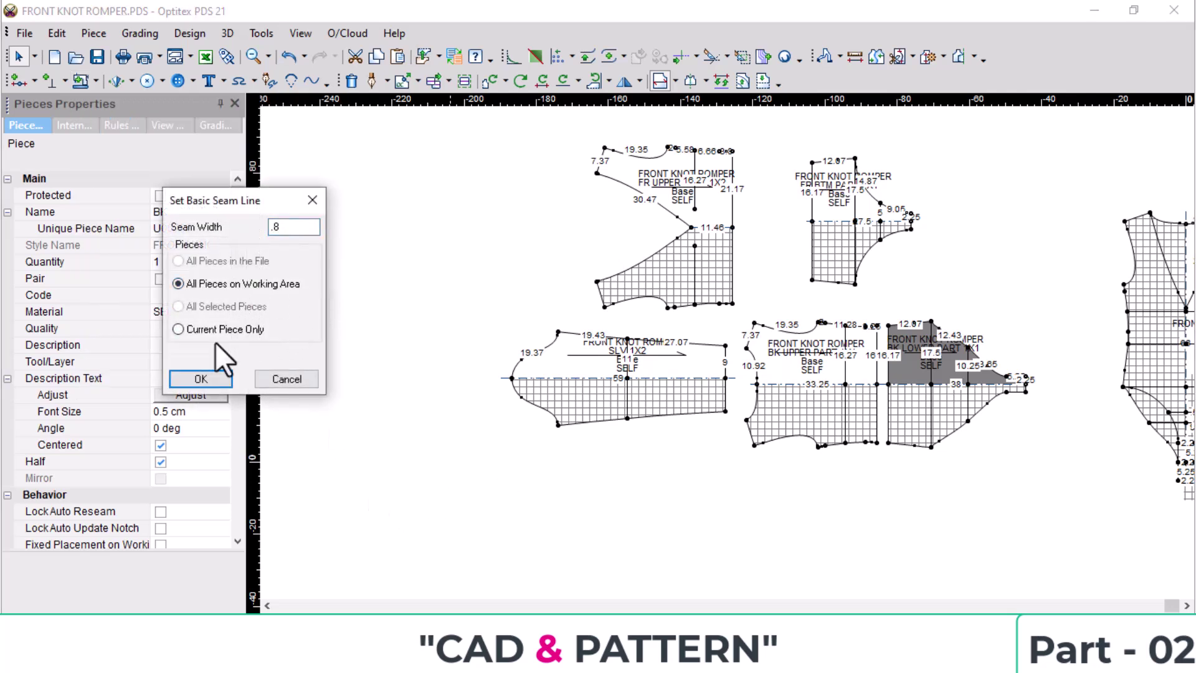
left_click(201, 378)
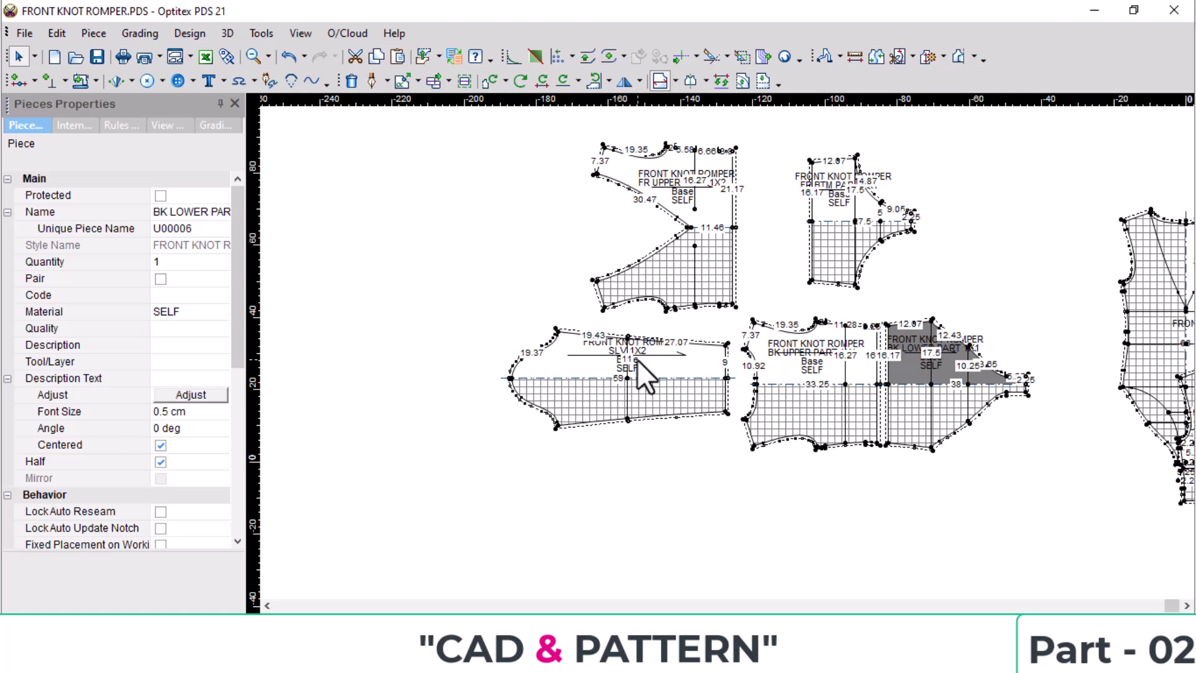
Set the seam along the sleeve's hem edge to a width of 1.8 with start seam type 5.
scroll(697, 374, "up", 5)
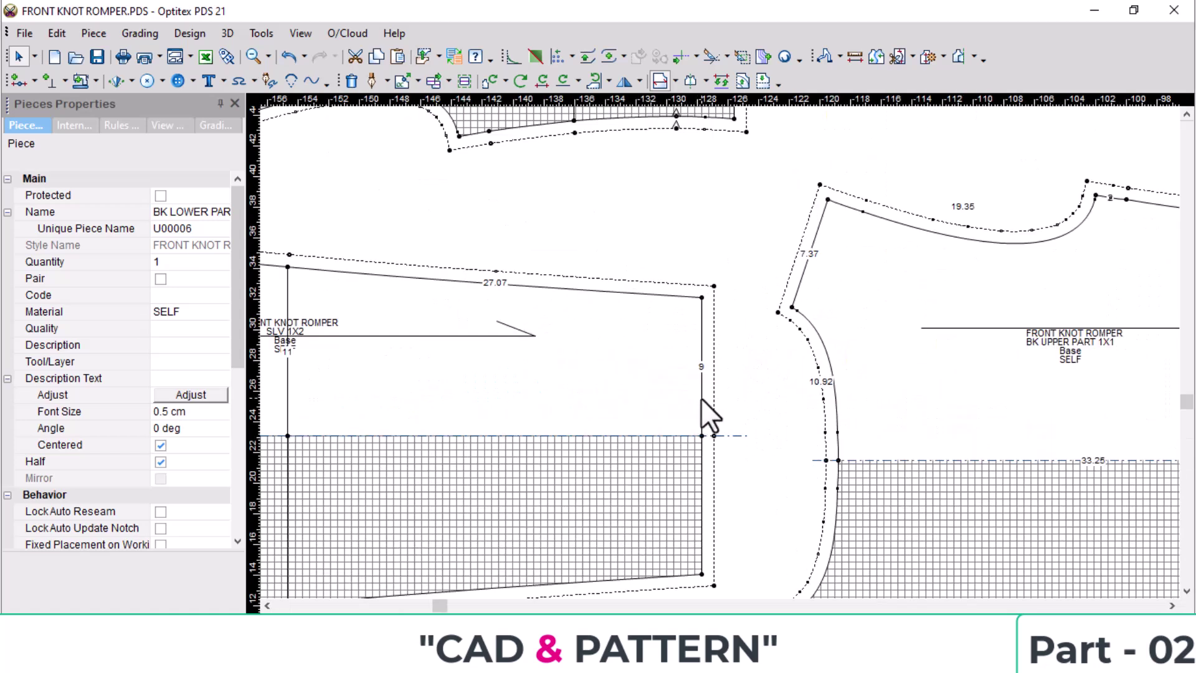
key("w")
left_click(702, 297)
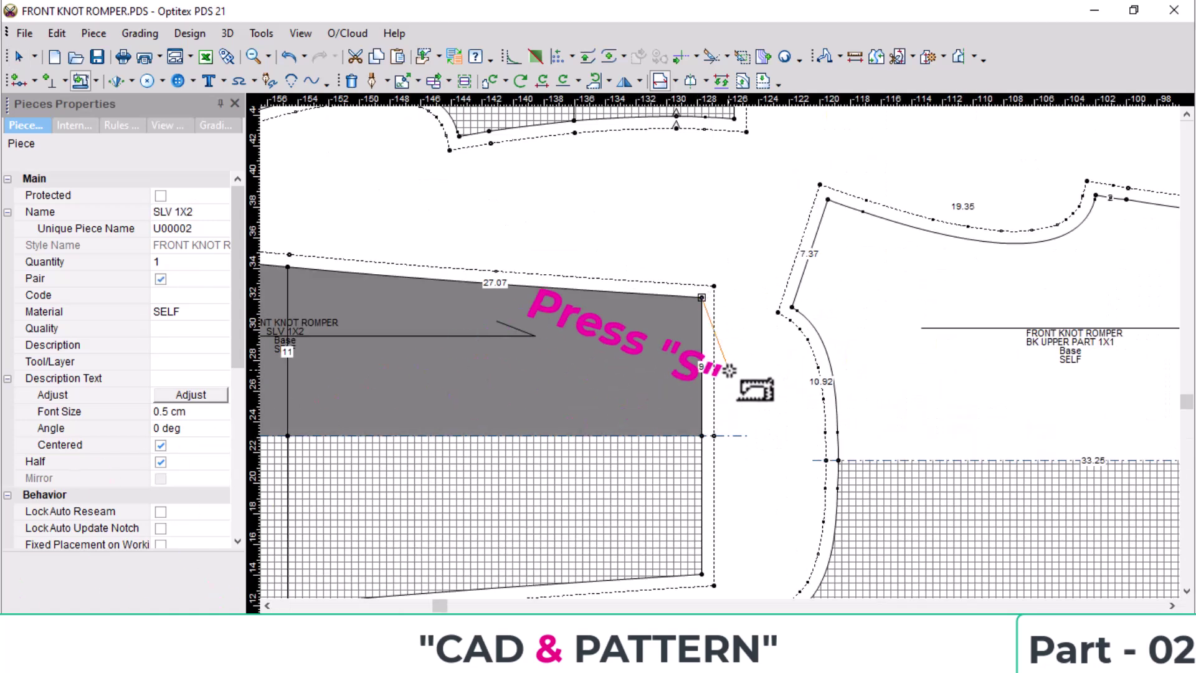
type("s")
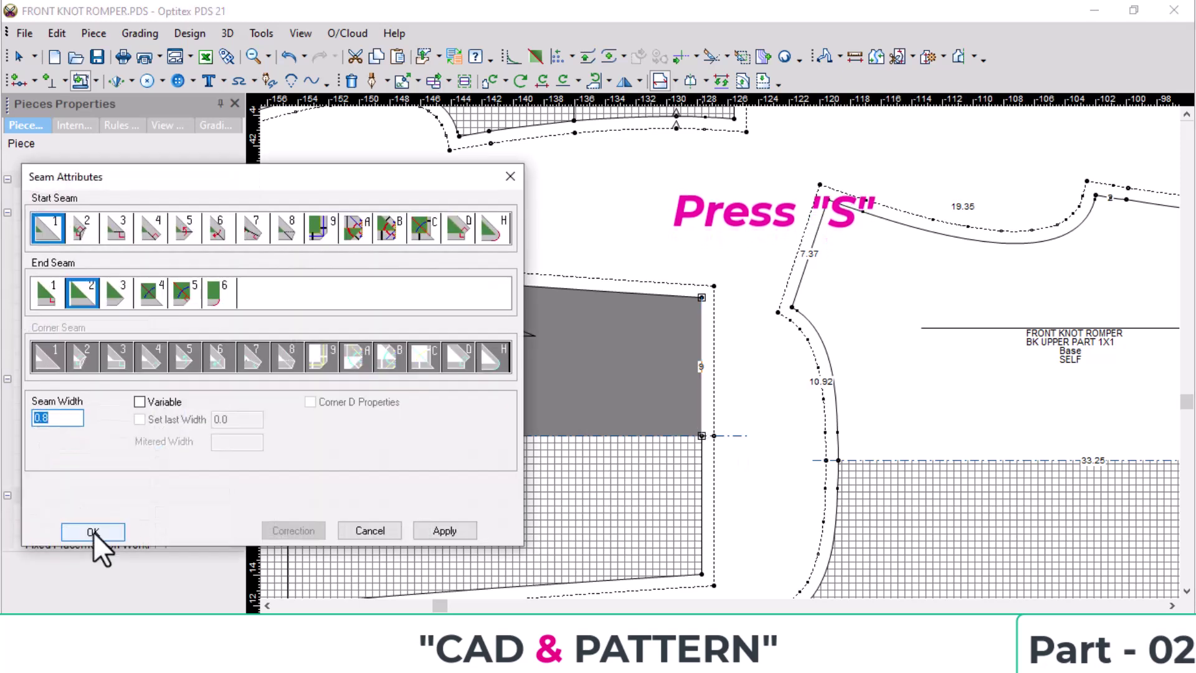
type("1.")
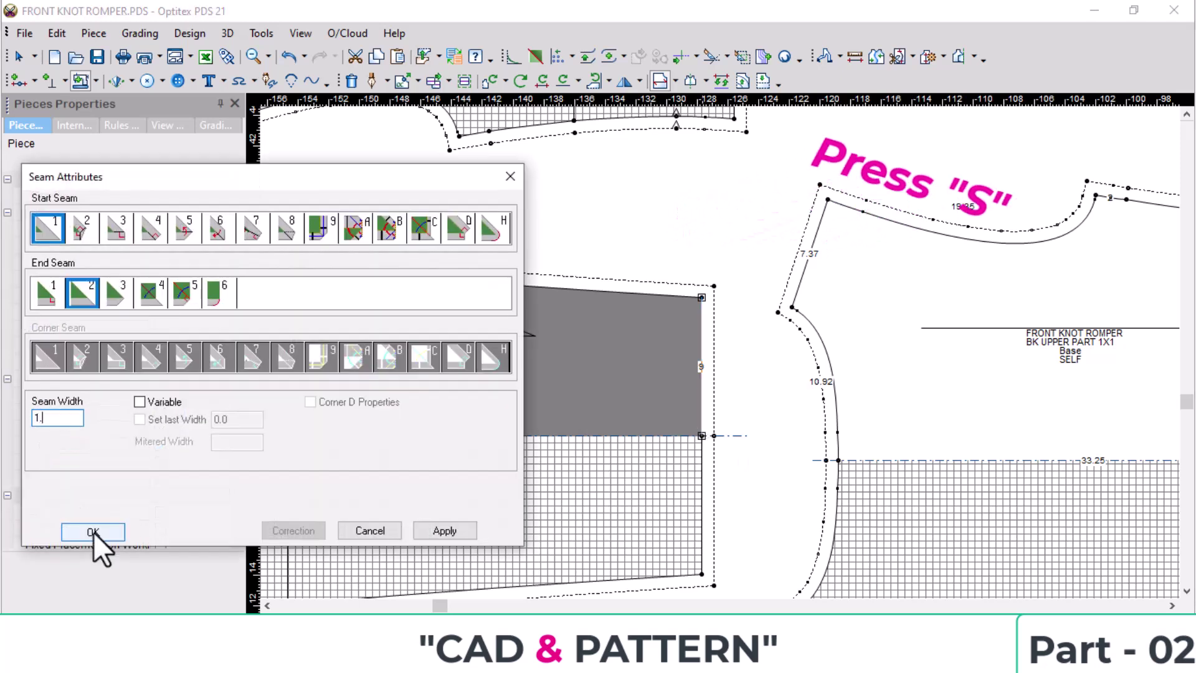
type("8")
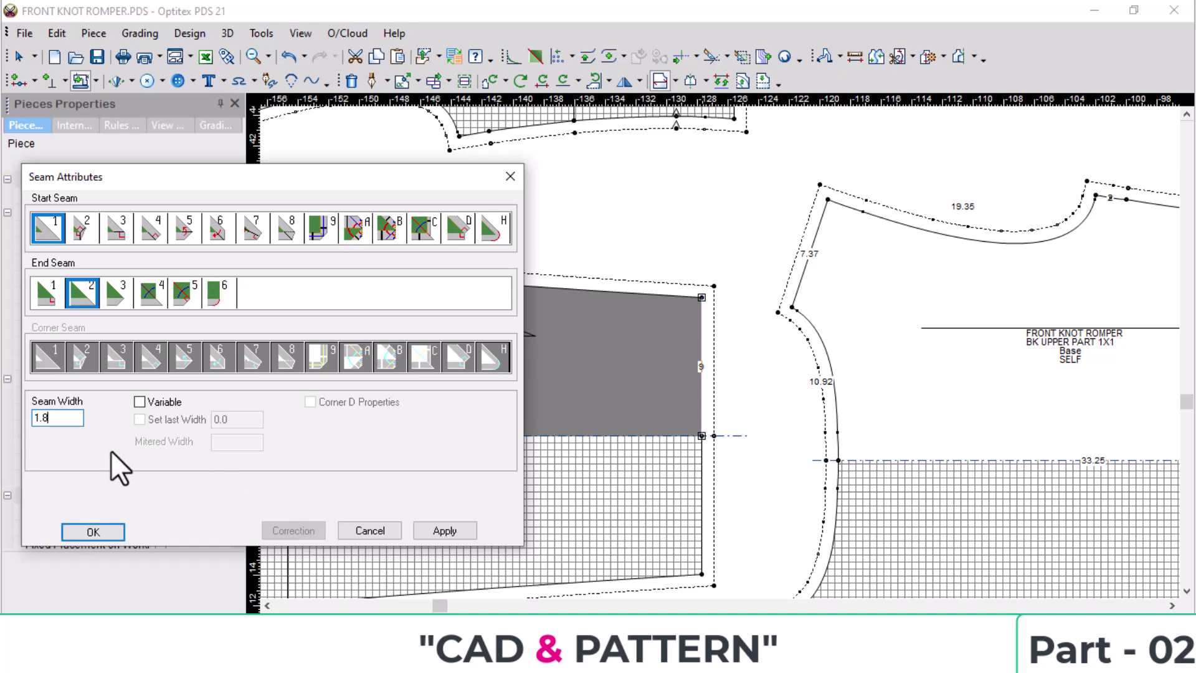
left_click(184, 227)
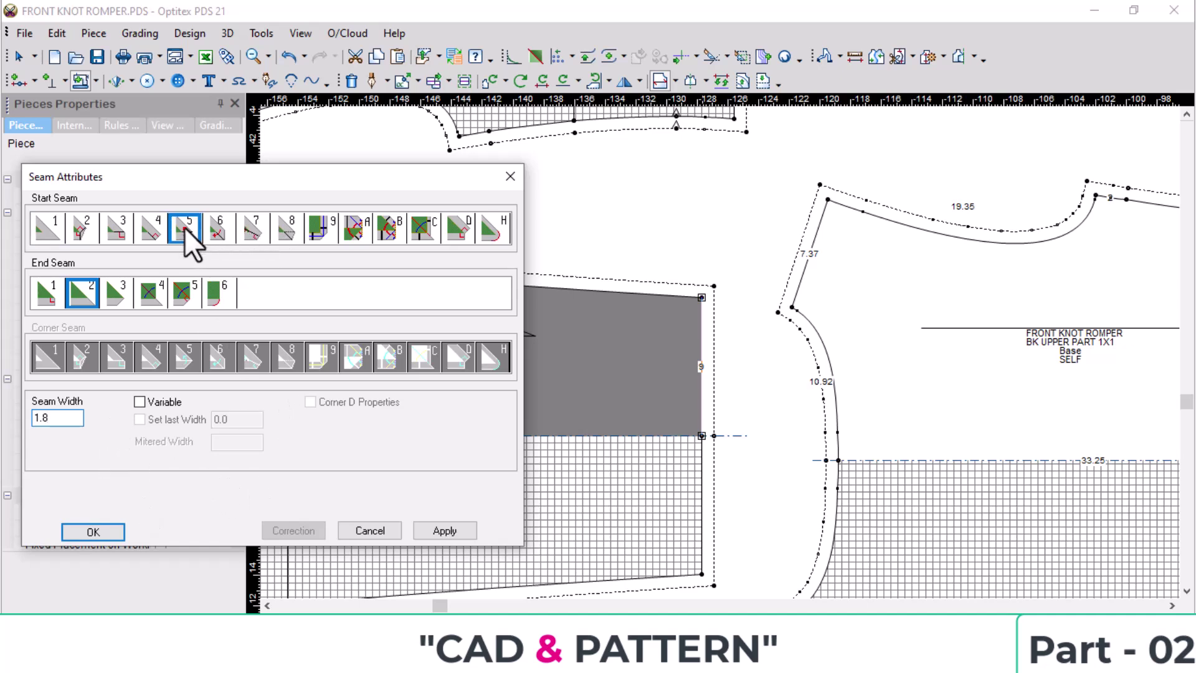
left_click(115, 528)
scroll(698, 405, "down", 2)
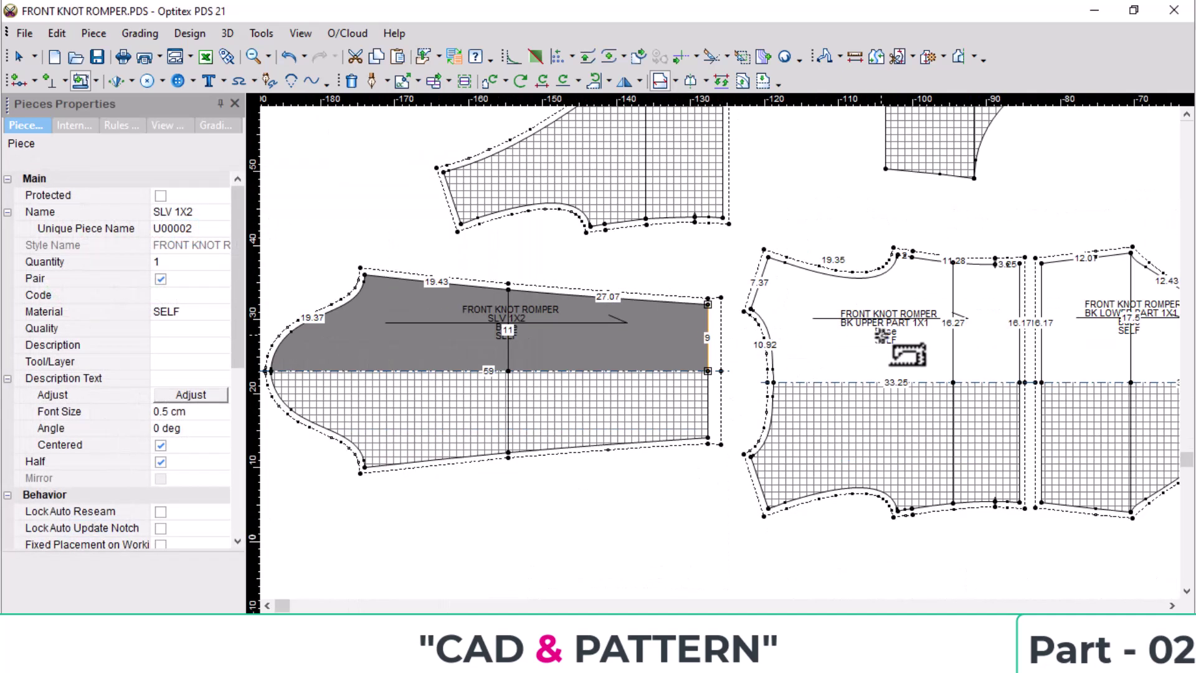
scroll(810, 352, "down", 2)
scroll(721, 355, "up", 2)
scroll(717, 368, "up", 2)
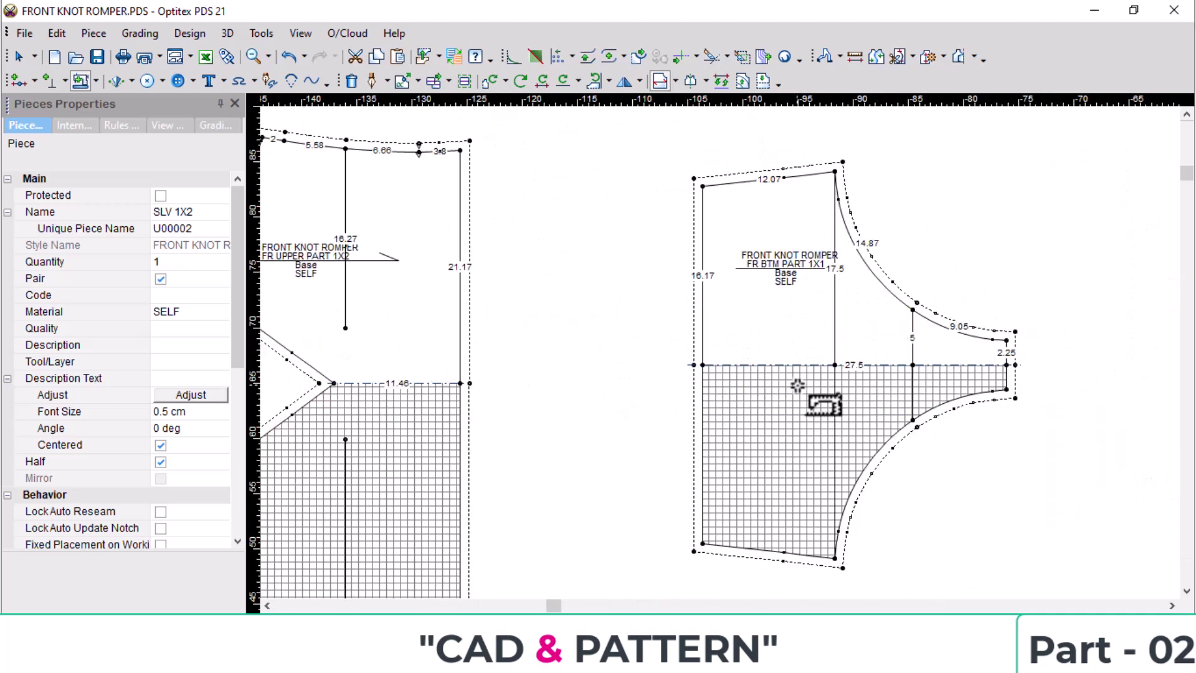
Add notches at both centre-line ends of the front bottom piece and at the front upper piece's lower centre-line end.
left_click(700, 365)
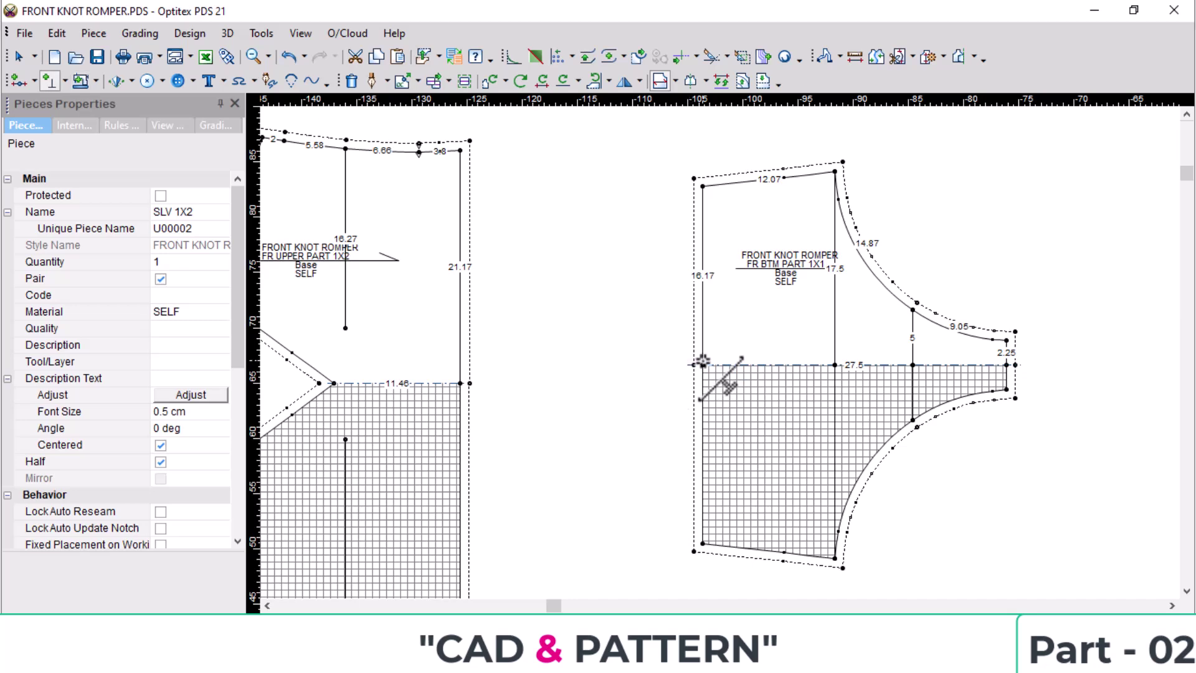
left_click(704, 366)
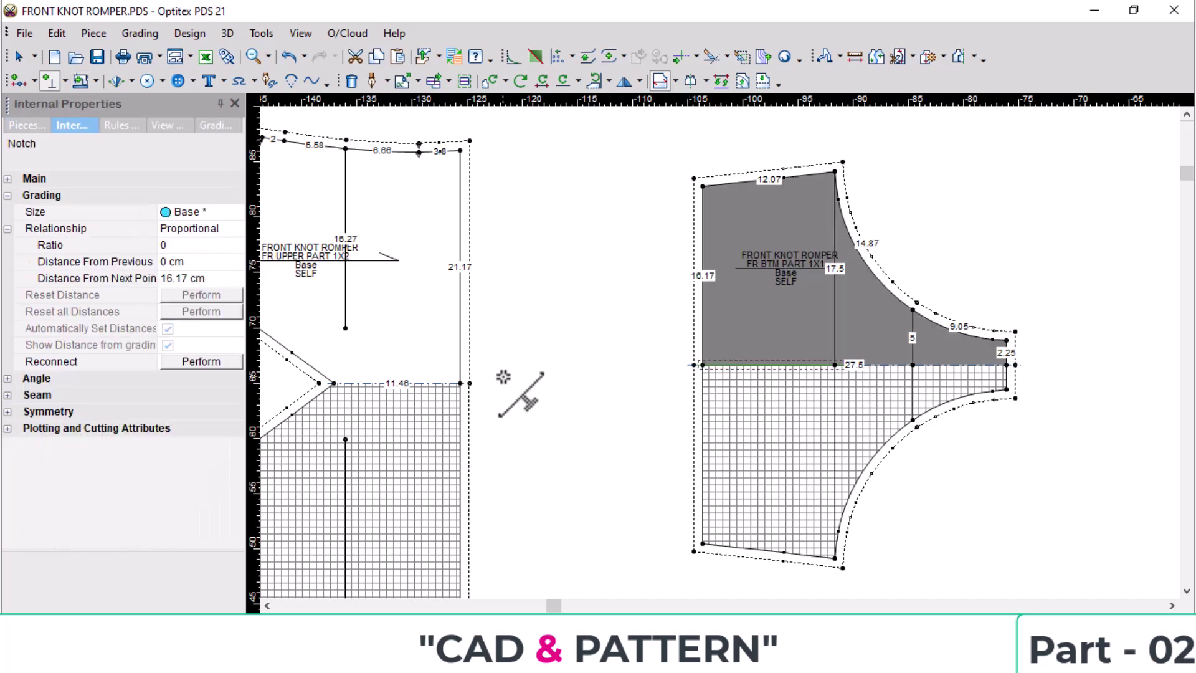
left_click(460, 383)
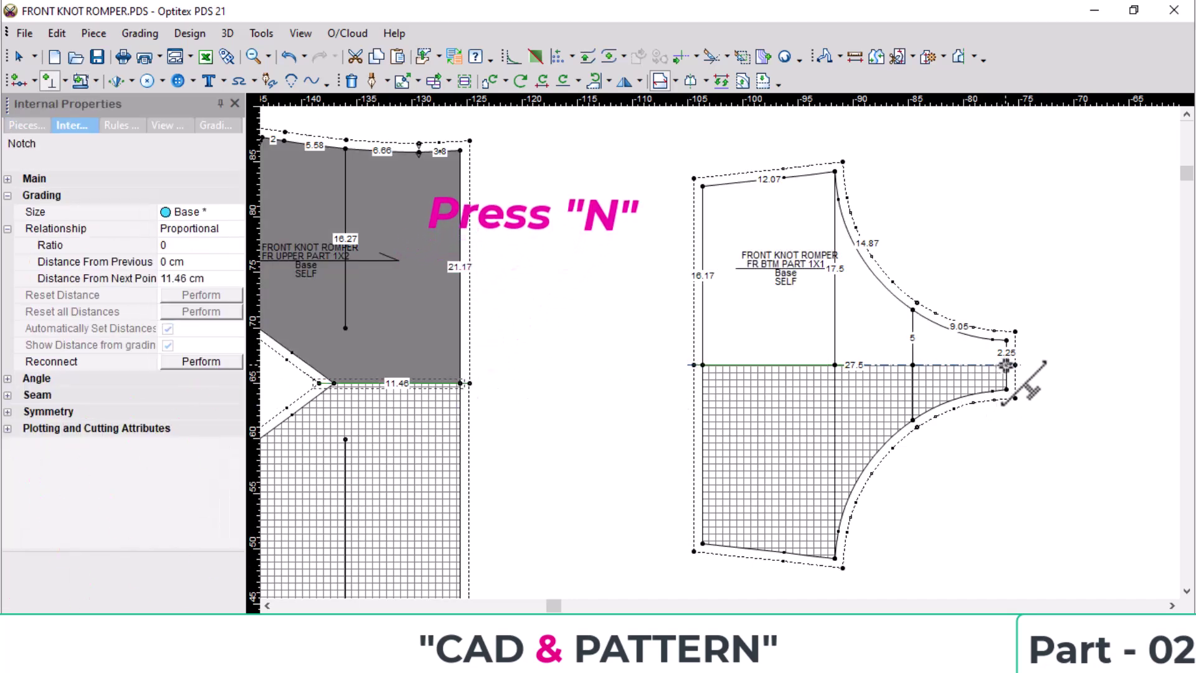
left_click(1007, 366)
Add notches at the centre-line ends of the back lower and back upper pieces.
scroll(946, 465, "down", 1)
scroll(747, 429, "up", 2)
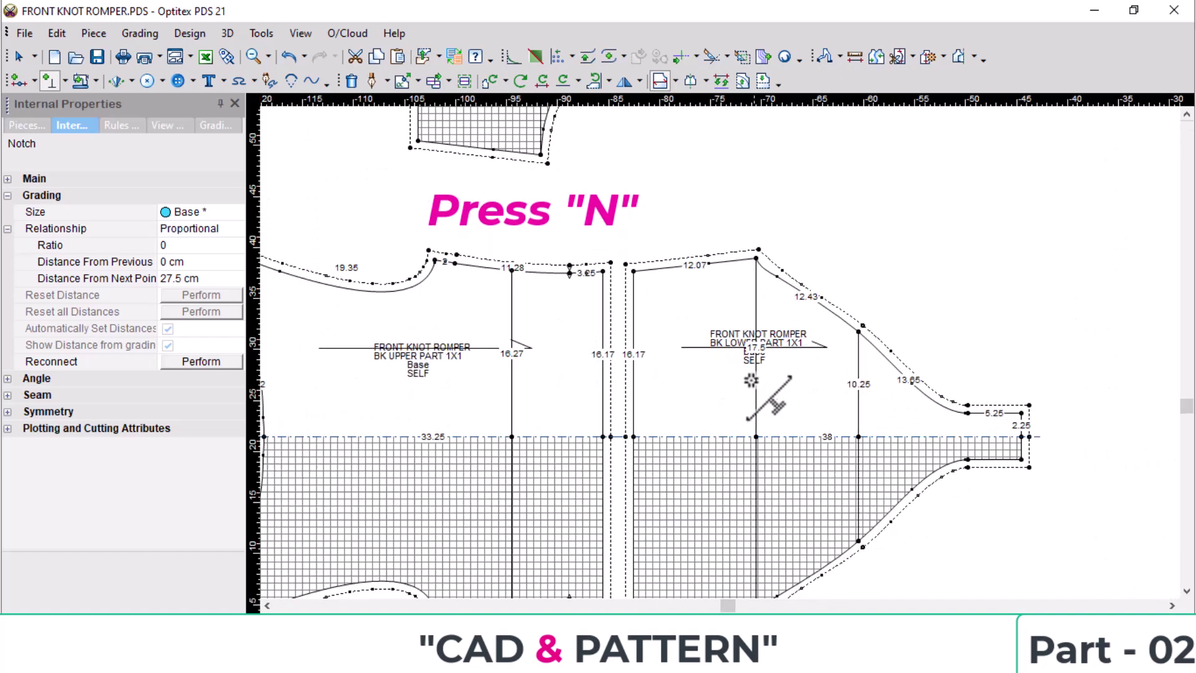
left_click(1023, 436)
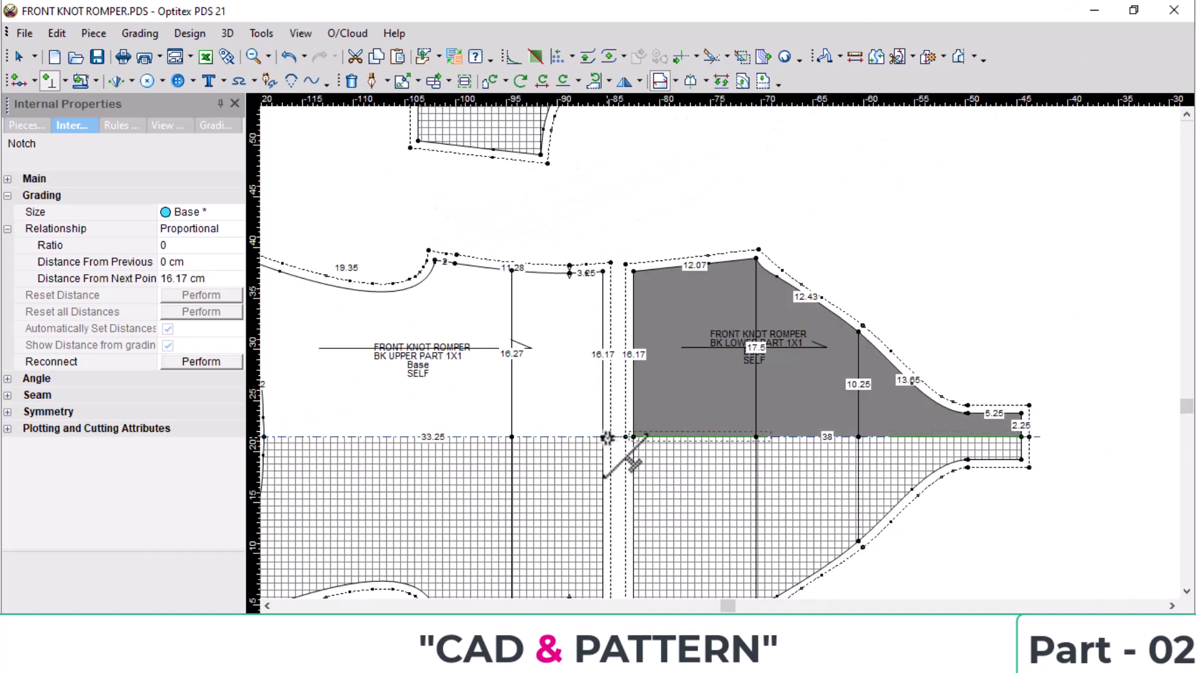
left_click(570, 438)
scroll(470, 467, "down", 1)
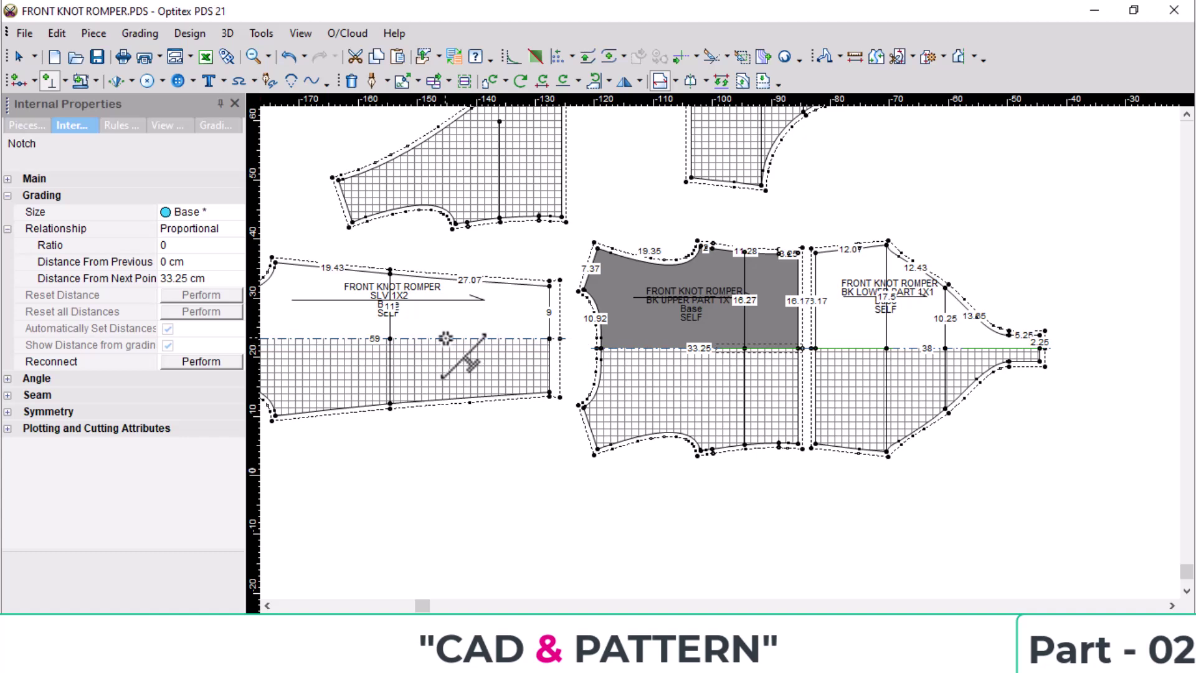
Add a notch at the centre of the sleeve cap.
scroll(464, 357, "up", 2)
scroll(594, 359, "up", 1)
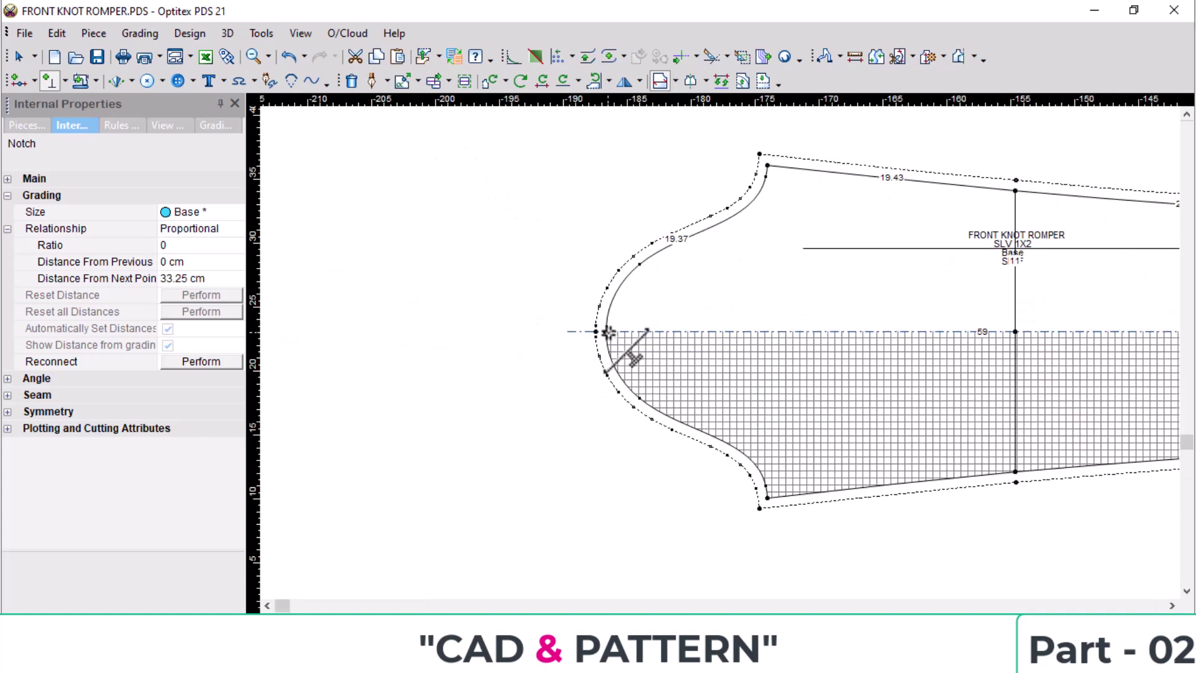
left_click(608, 332)
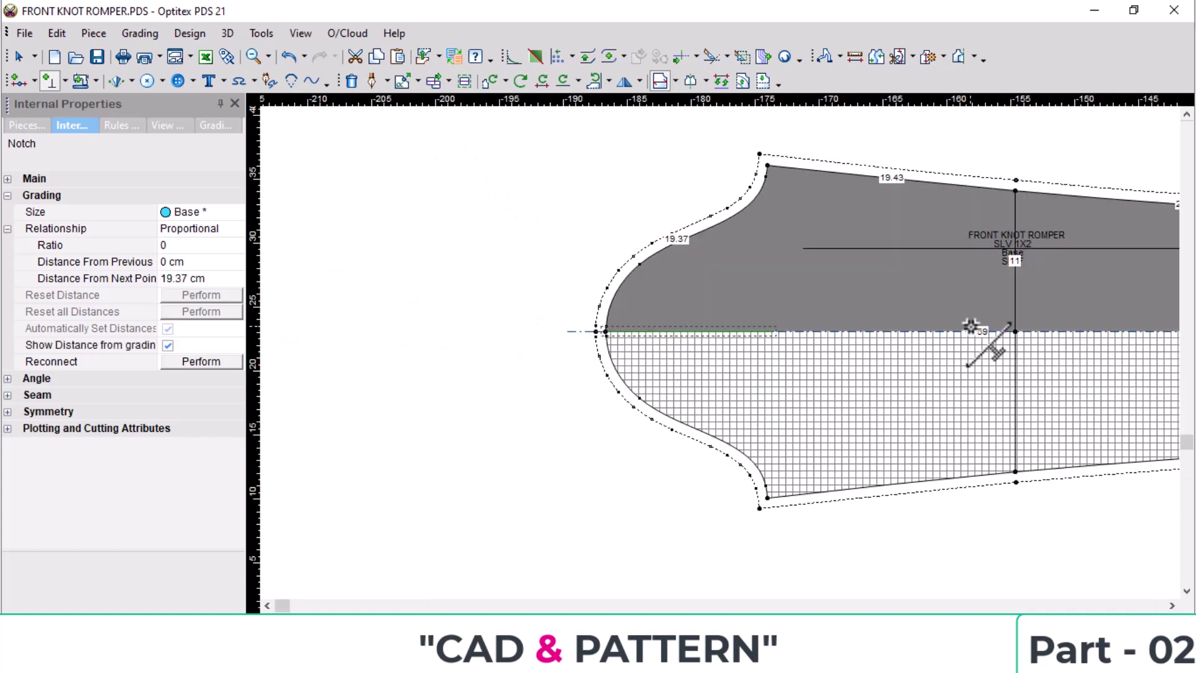
Switch to the tech pack UF789_20180119_0758.pdf and examine the garment photos and the construction sketches on page 7.
scroll(977, 345, "down", 1)
scroll(960, 384, "up", 2)
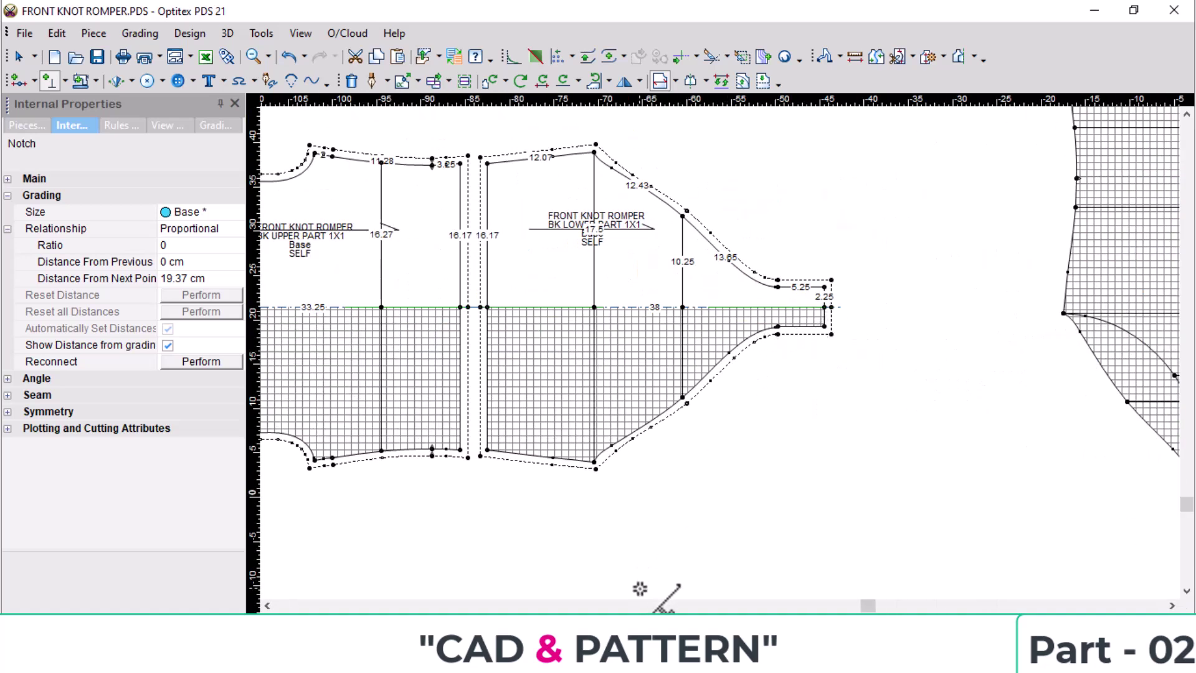
left_click(644, 658)
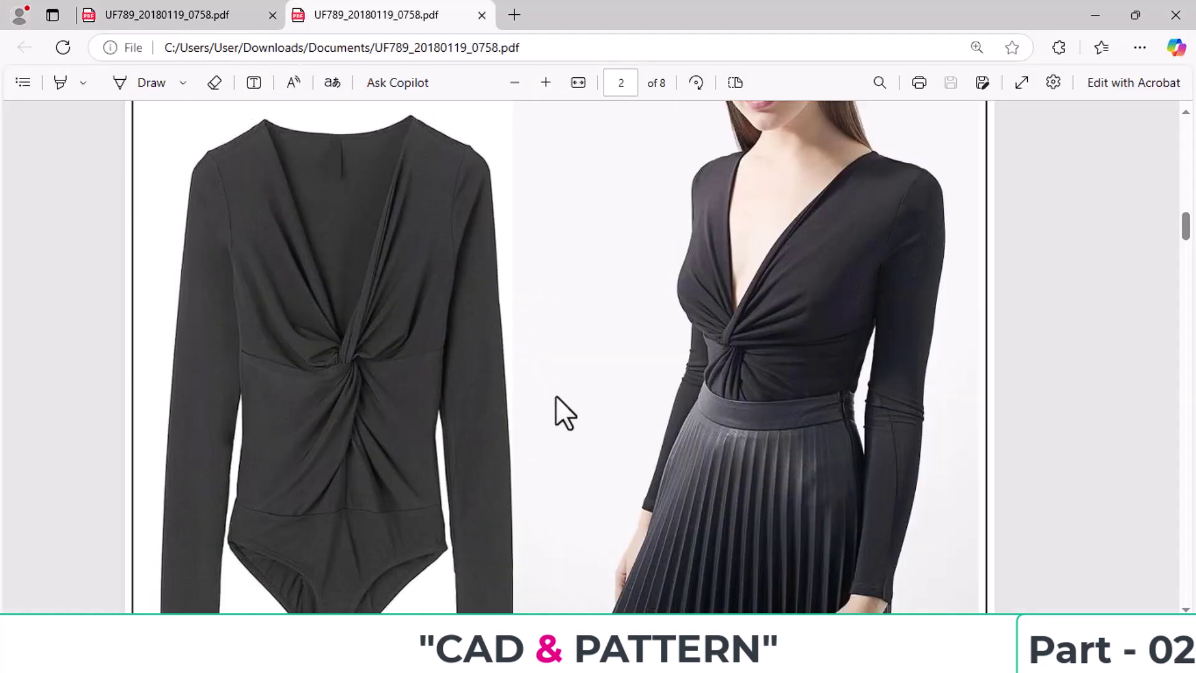
scroll(555, 409, "down", 10)
left_click_drag(1188, 289, 1193, 536)
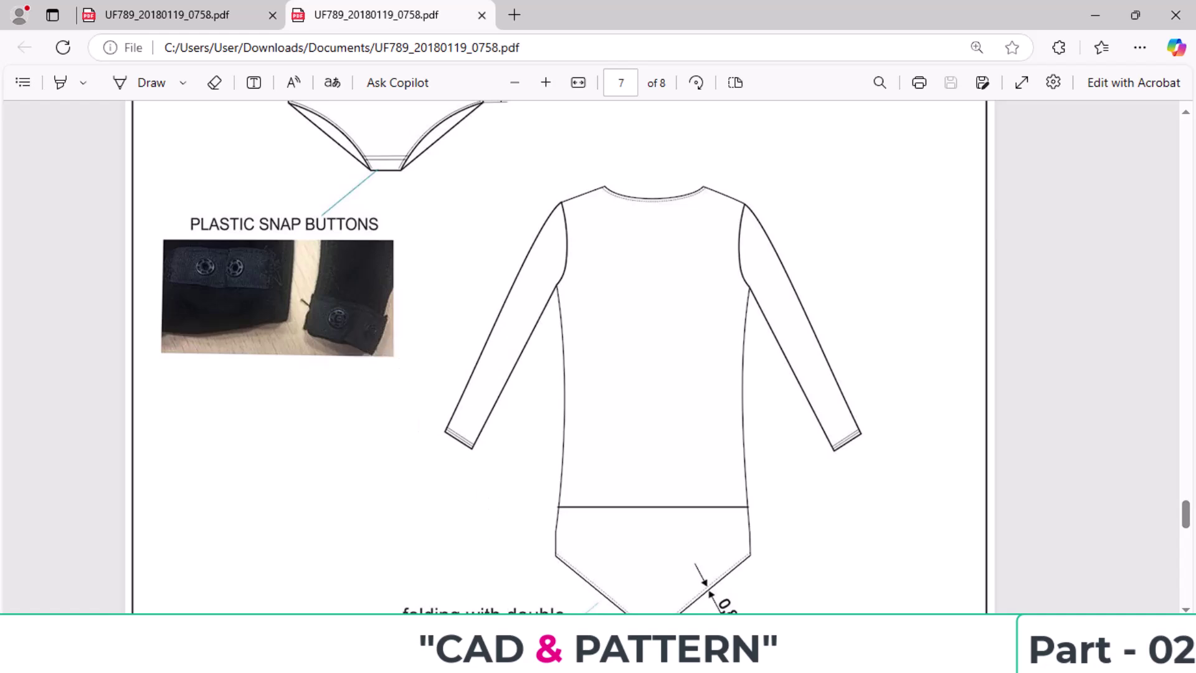
left_click(498, 654)
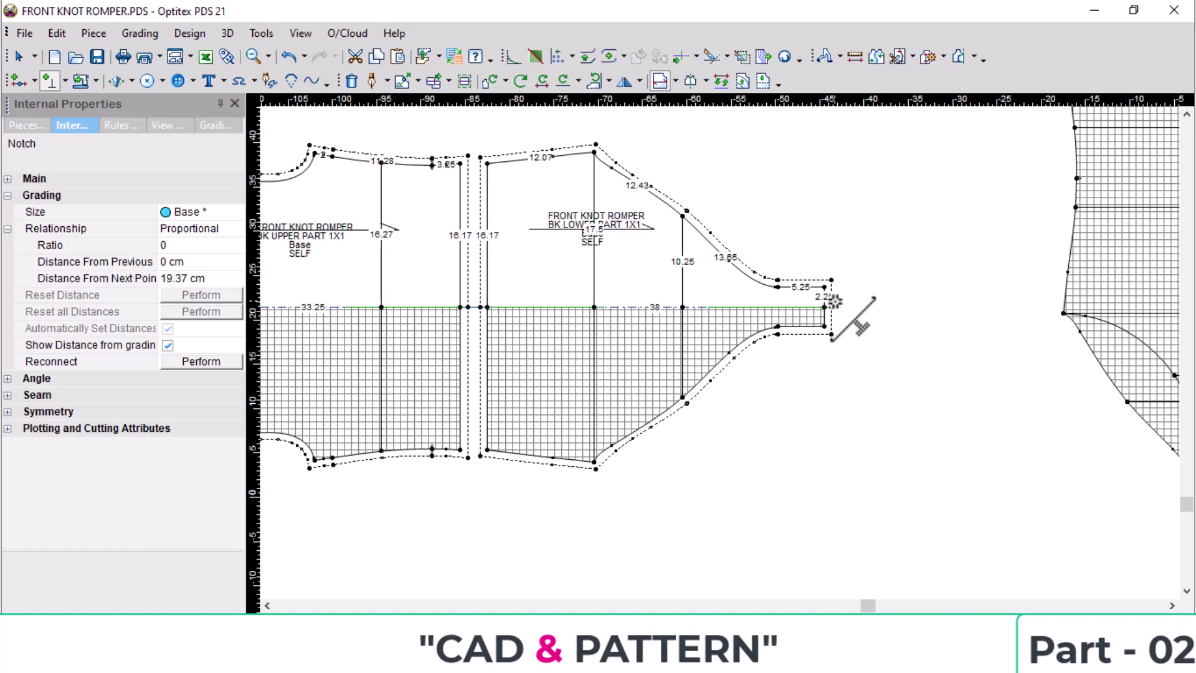
Rename the base size to S in the Sizes Table.
scroll(761, 316, "down", 3)
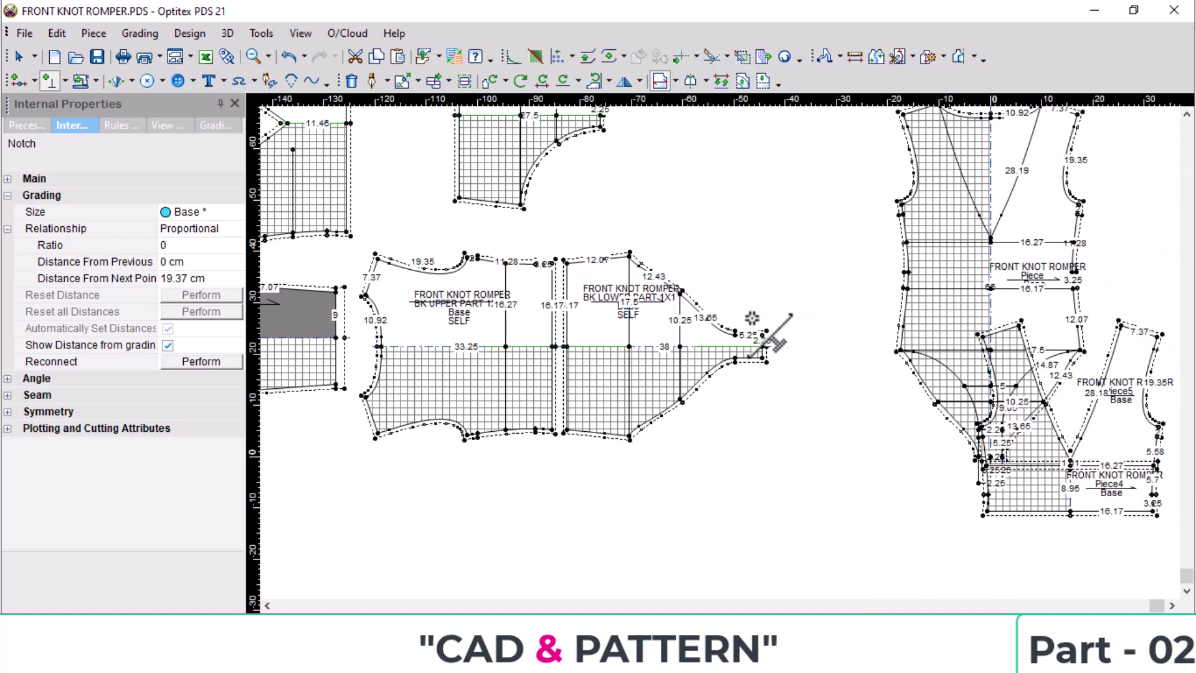
scroll(521, 185, "down", 2)
scroll(743, 343, "up", 4)
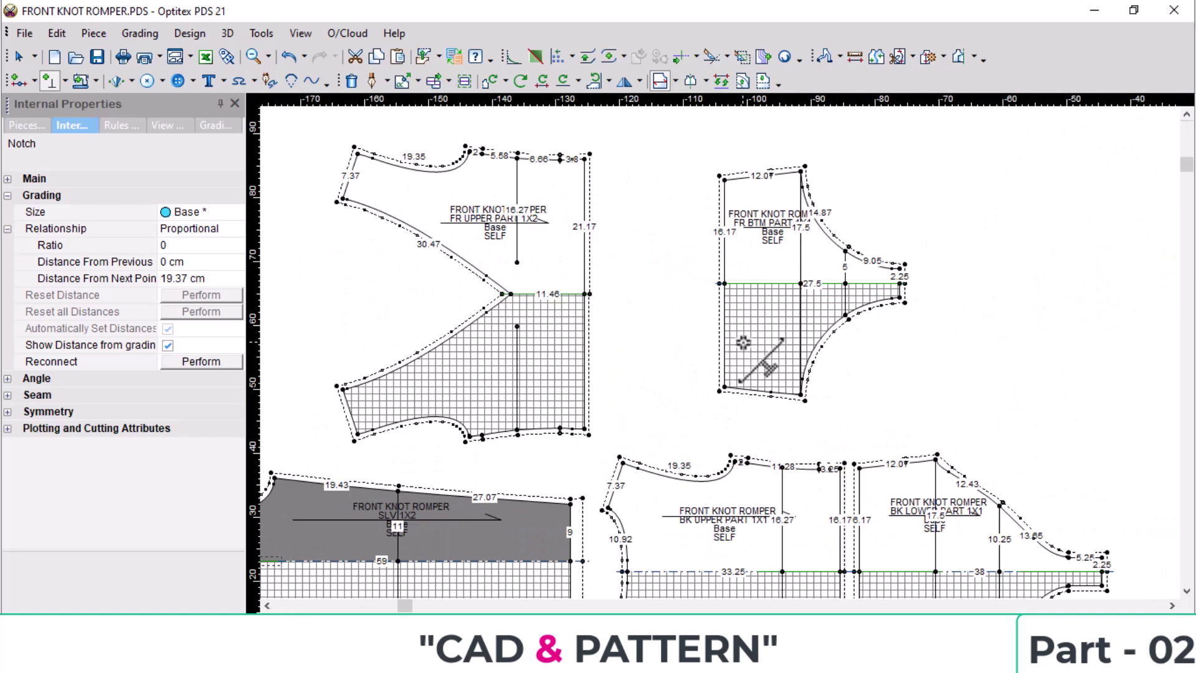
left_click(139, 34)
left_click(184, 61)
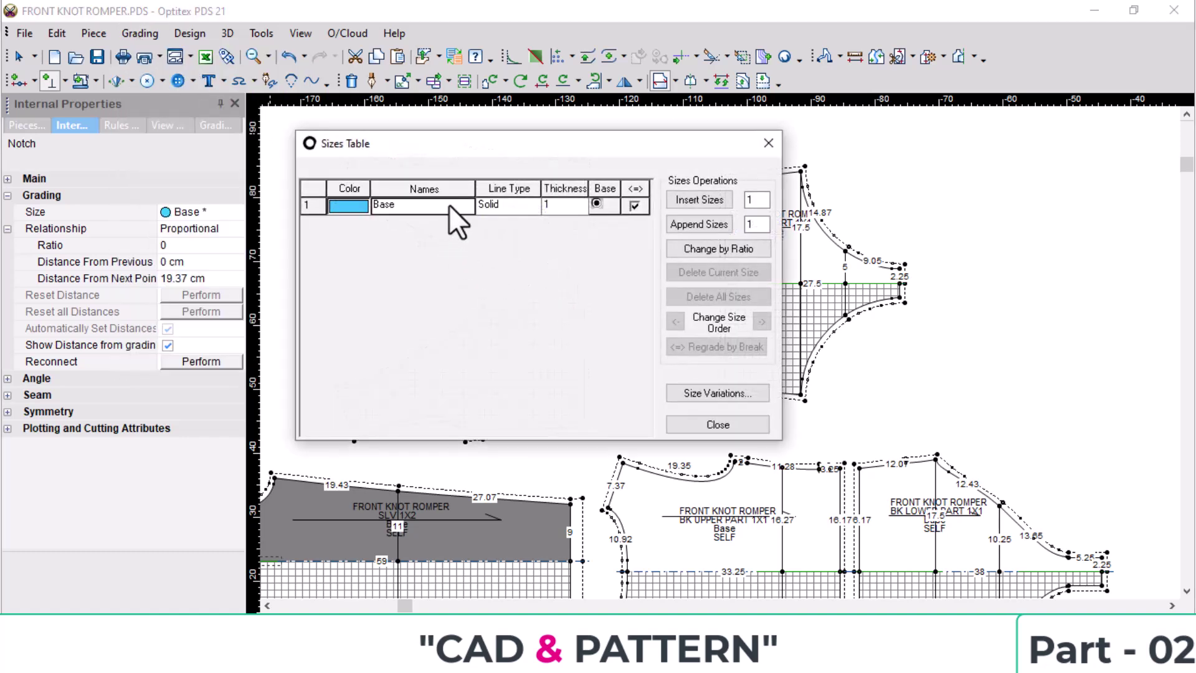
type("S")
key("Tab")
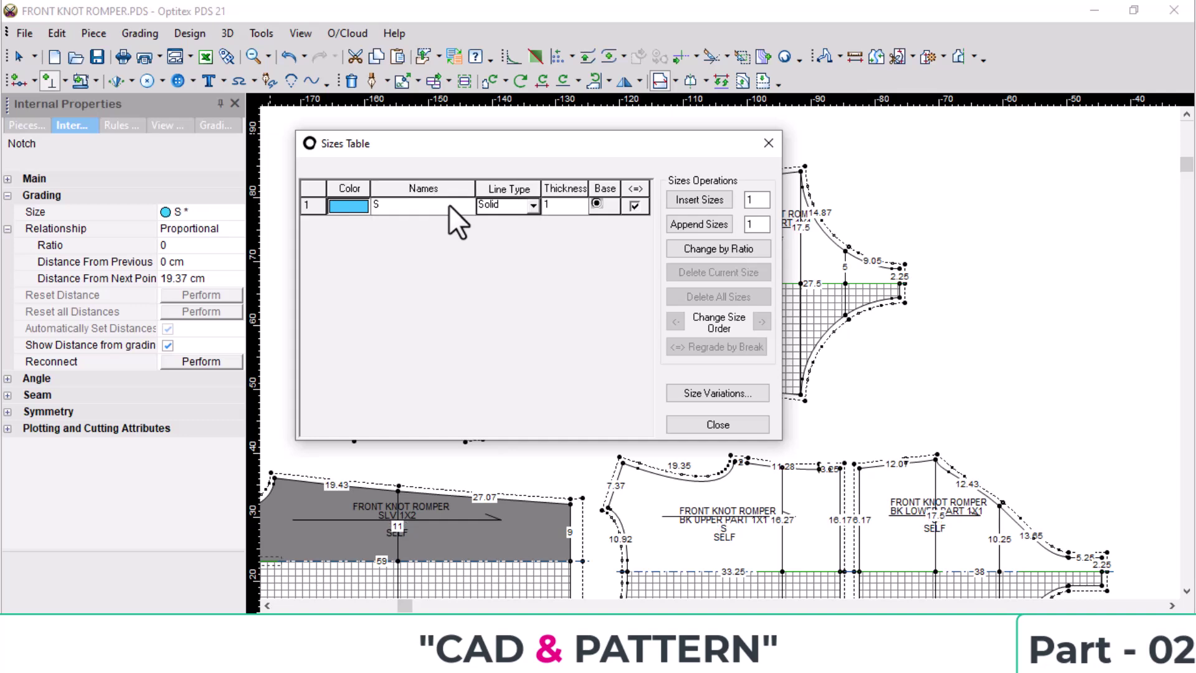
left_click(768, 143)
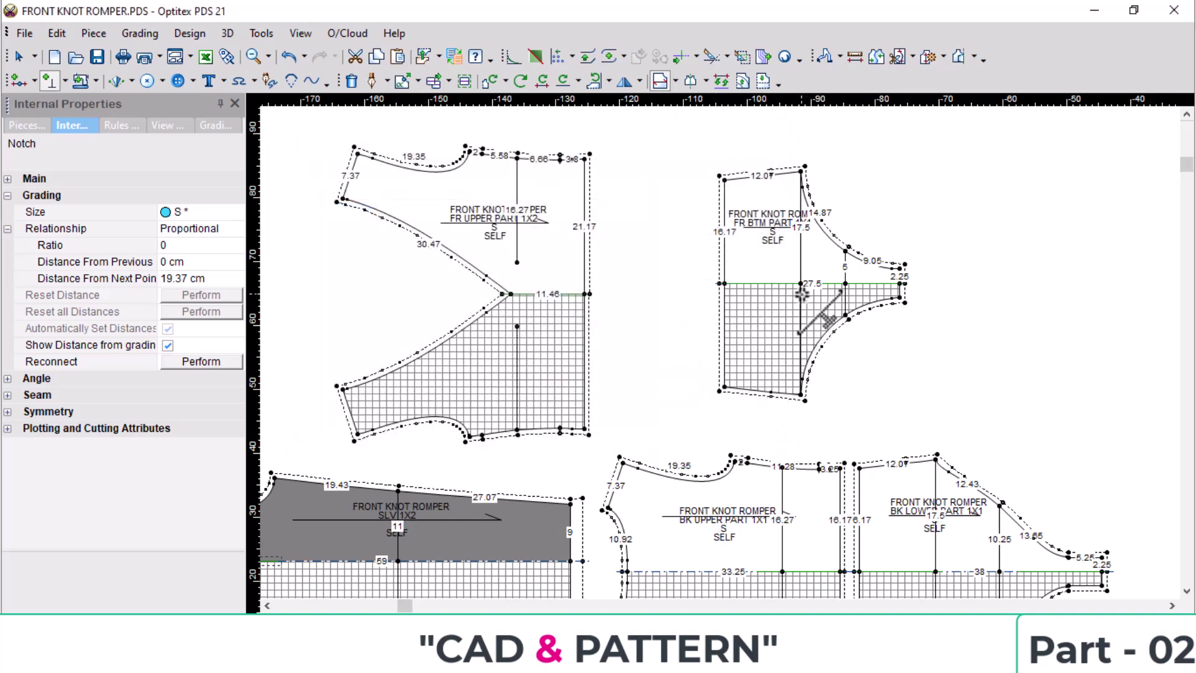
Move the original full body piece up, clear of the overlapping construction pieces.
scroll(726, 358, "down", 3)
scroll(717, 358, "up", 2)
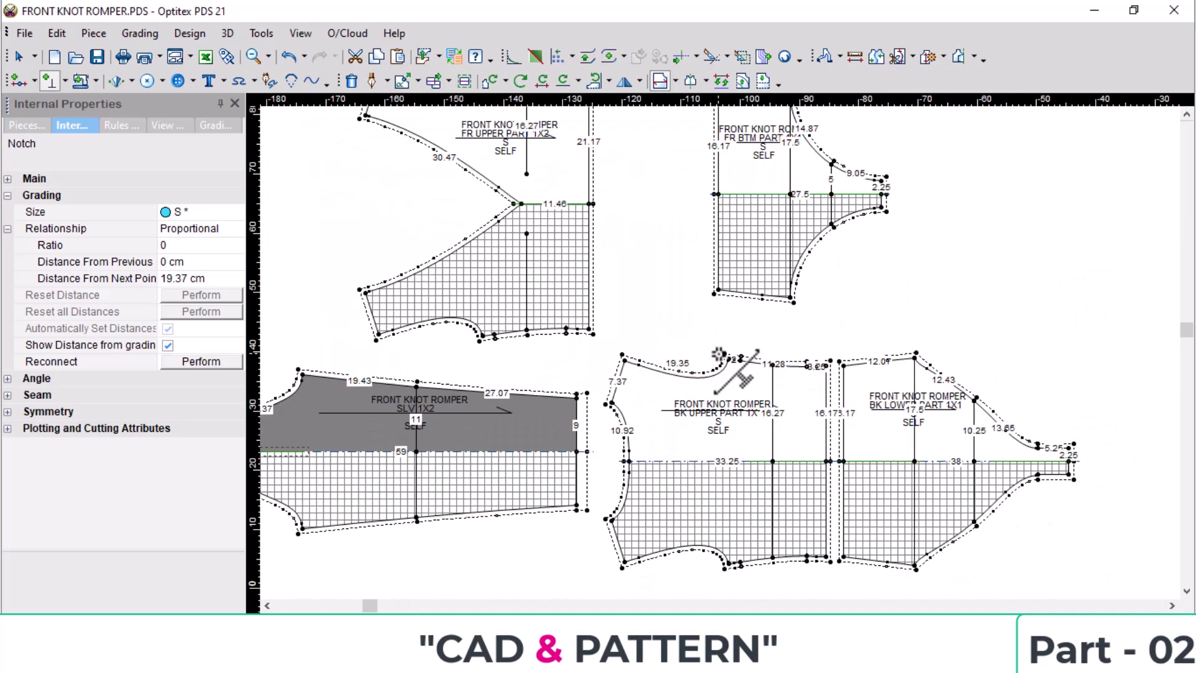
scroll(585, 376, "down", 3)
scroll(726, 347, "up", 2)
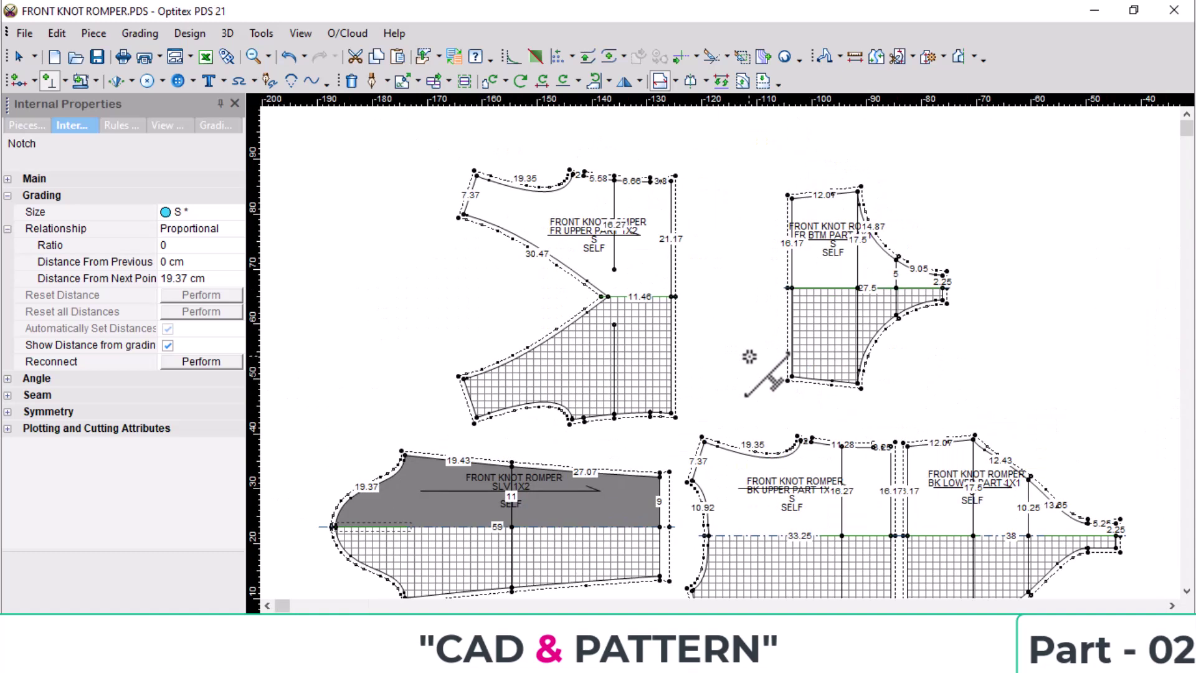
scroll(865, 399, "down", 2)
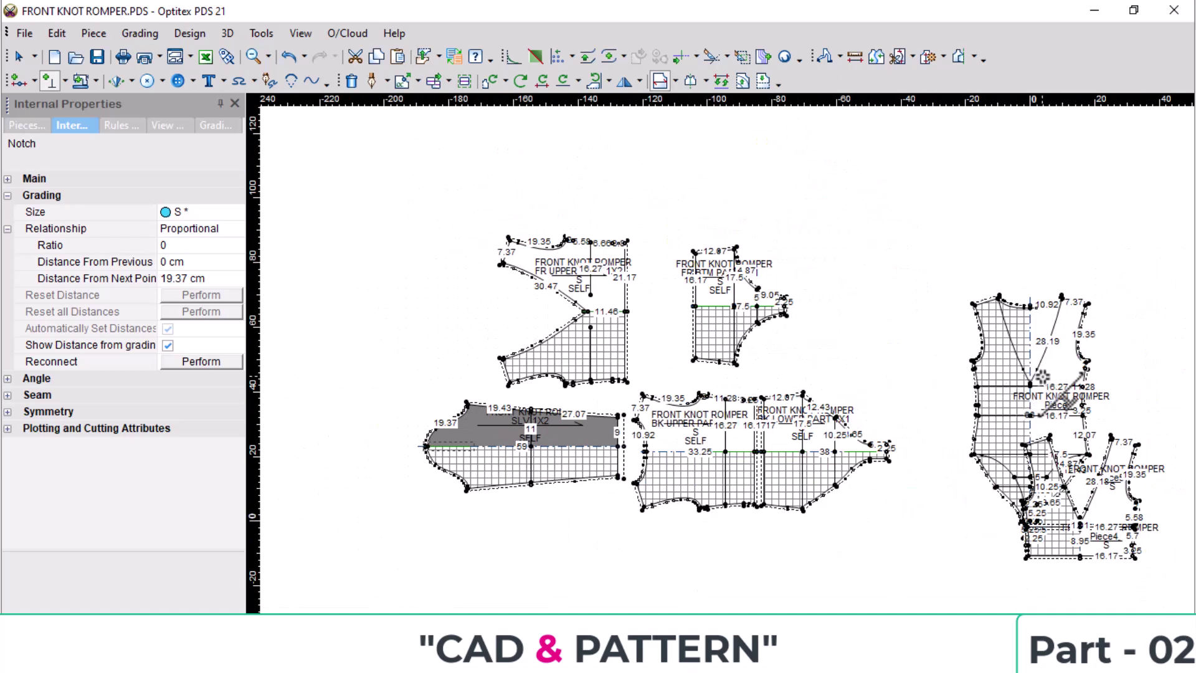
left_click_drag(1053, 395, 1040, 253)
Place the leftover upper V-neck piece below the full body piece and Piece4 directly beneath it.
right_click(934, 256)
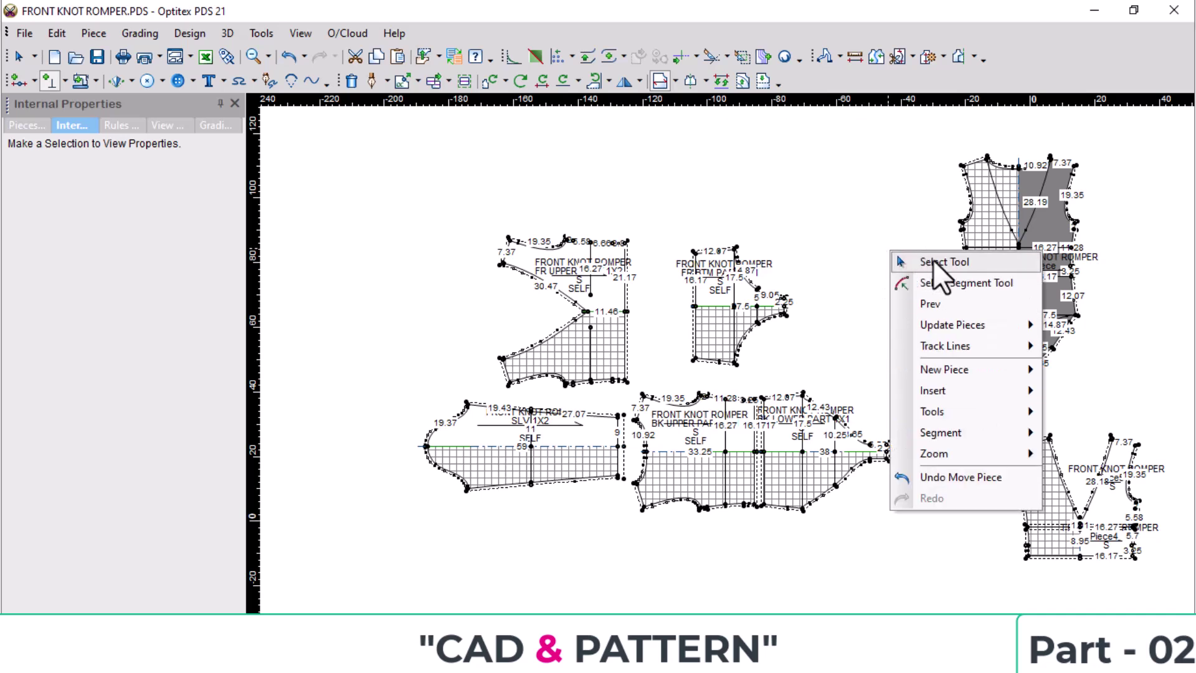
left_click(960, 257)
left_click(1115, 494)
left_click_drag(1115, 495, 1080, 455)
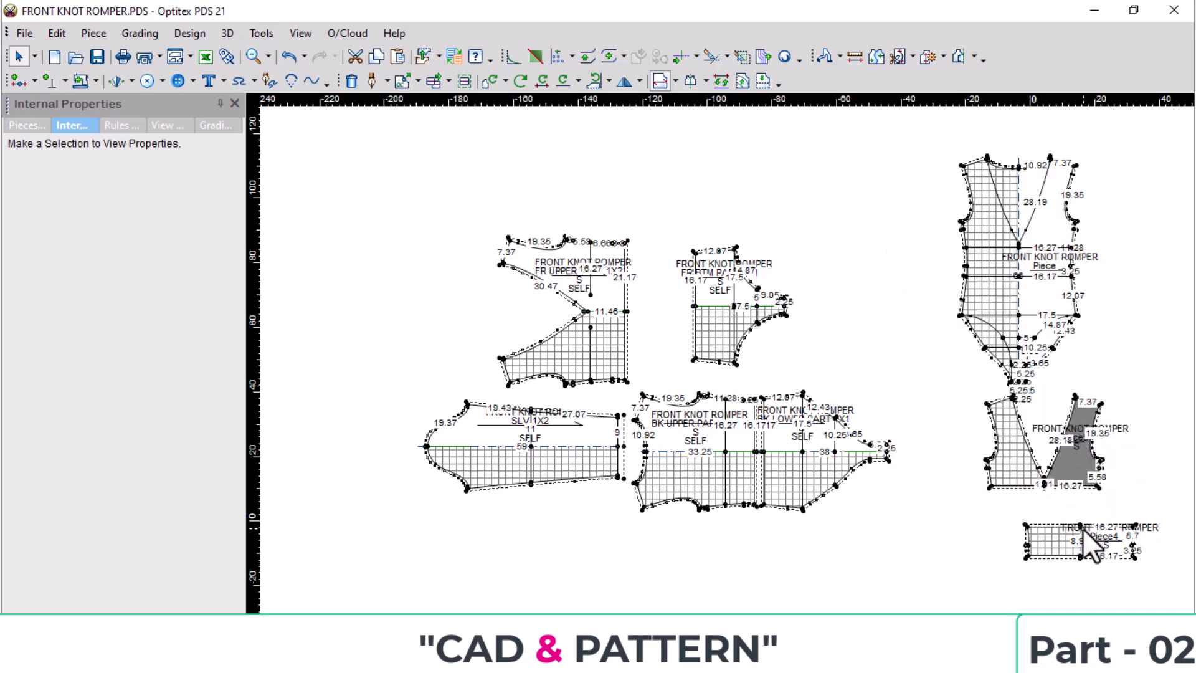
left_click_drag(1087, 531, 1046, 493)
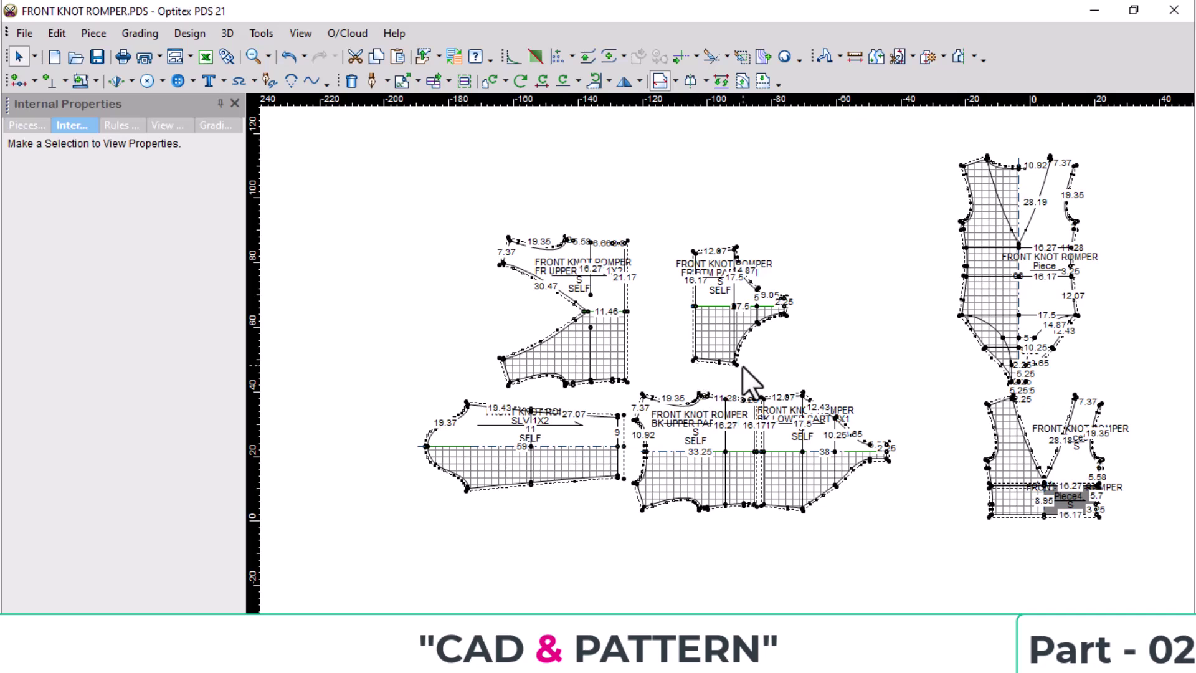
scroll(742, 369, "up", 1)
scroll(566, 325, "up", 2)
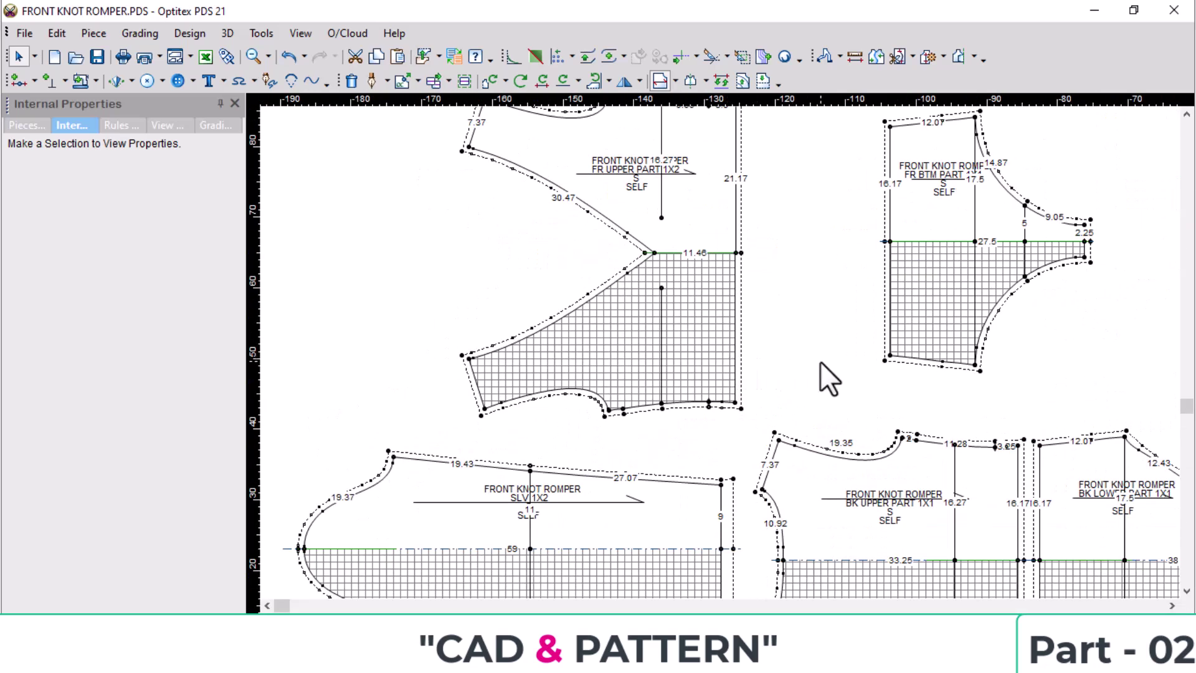
scroll(805, 399, "down", 2)
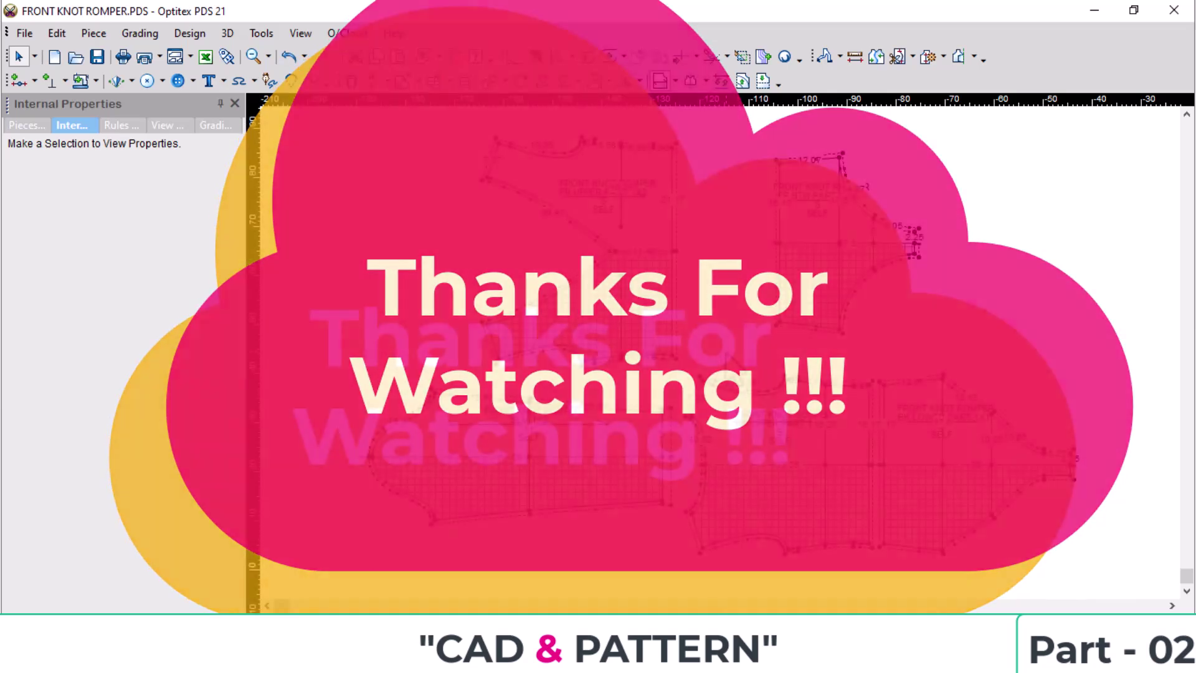